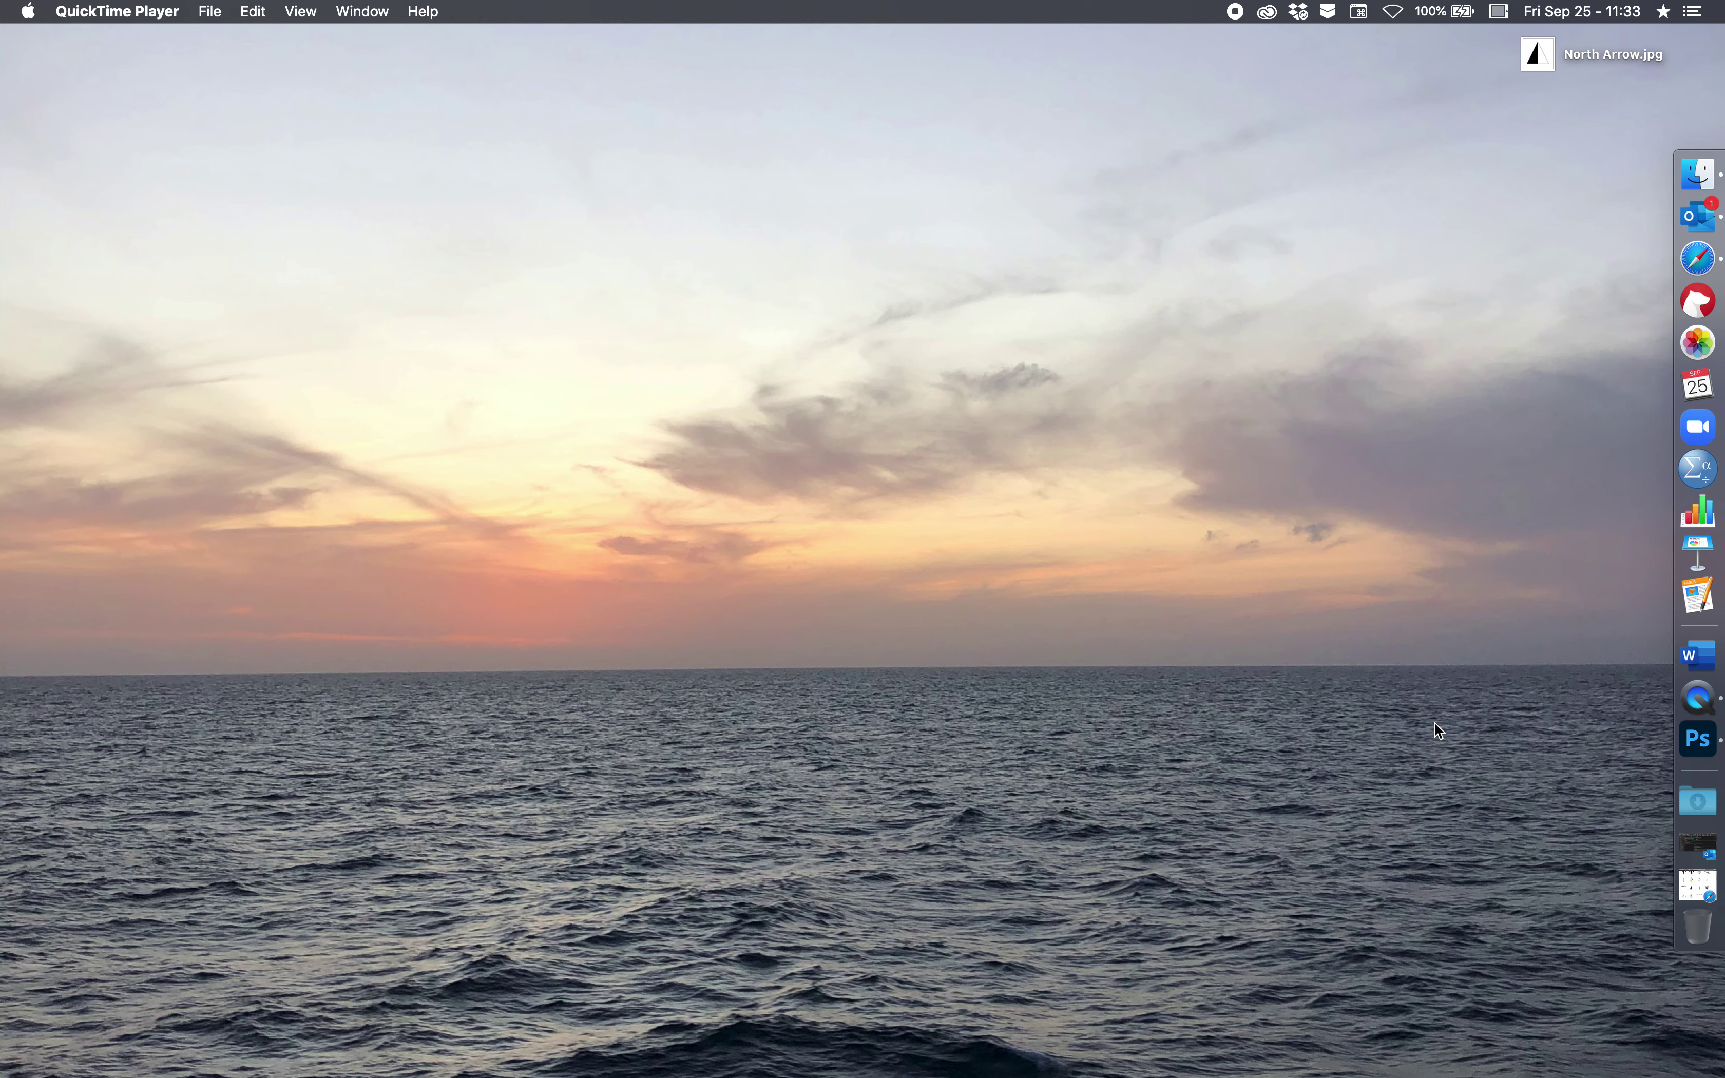
- Launch Photoshop and open Map.psd from the Recent files on the Home screen
left_click(1699, 739)
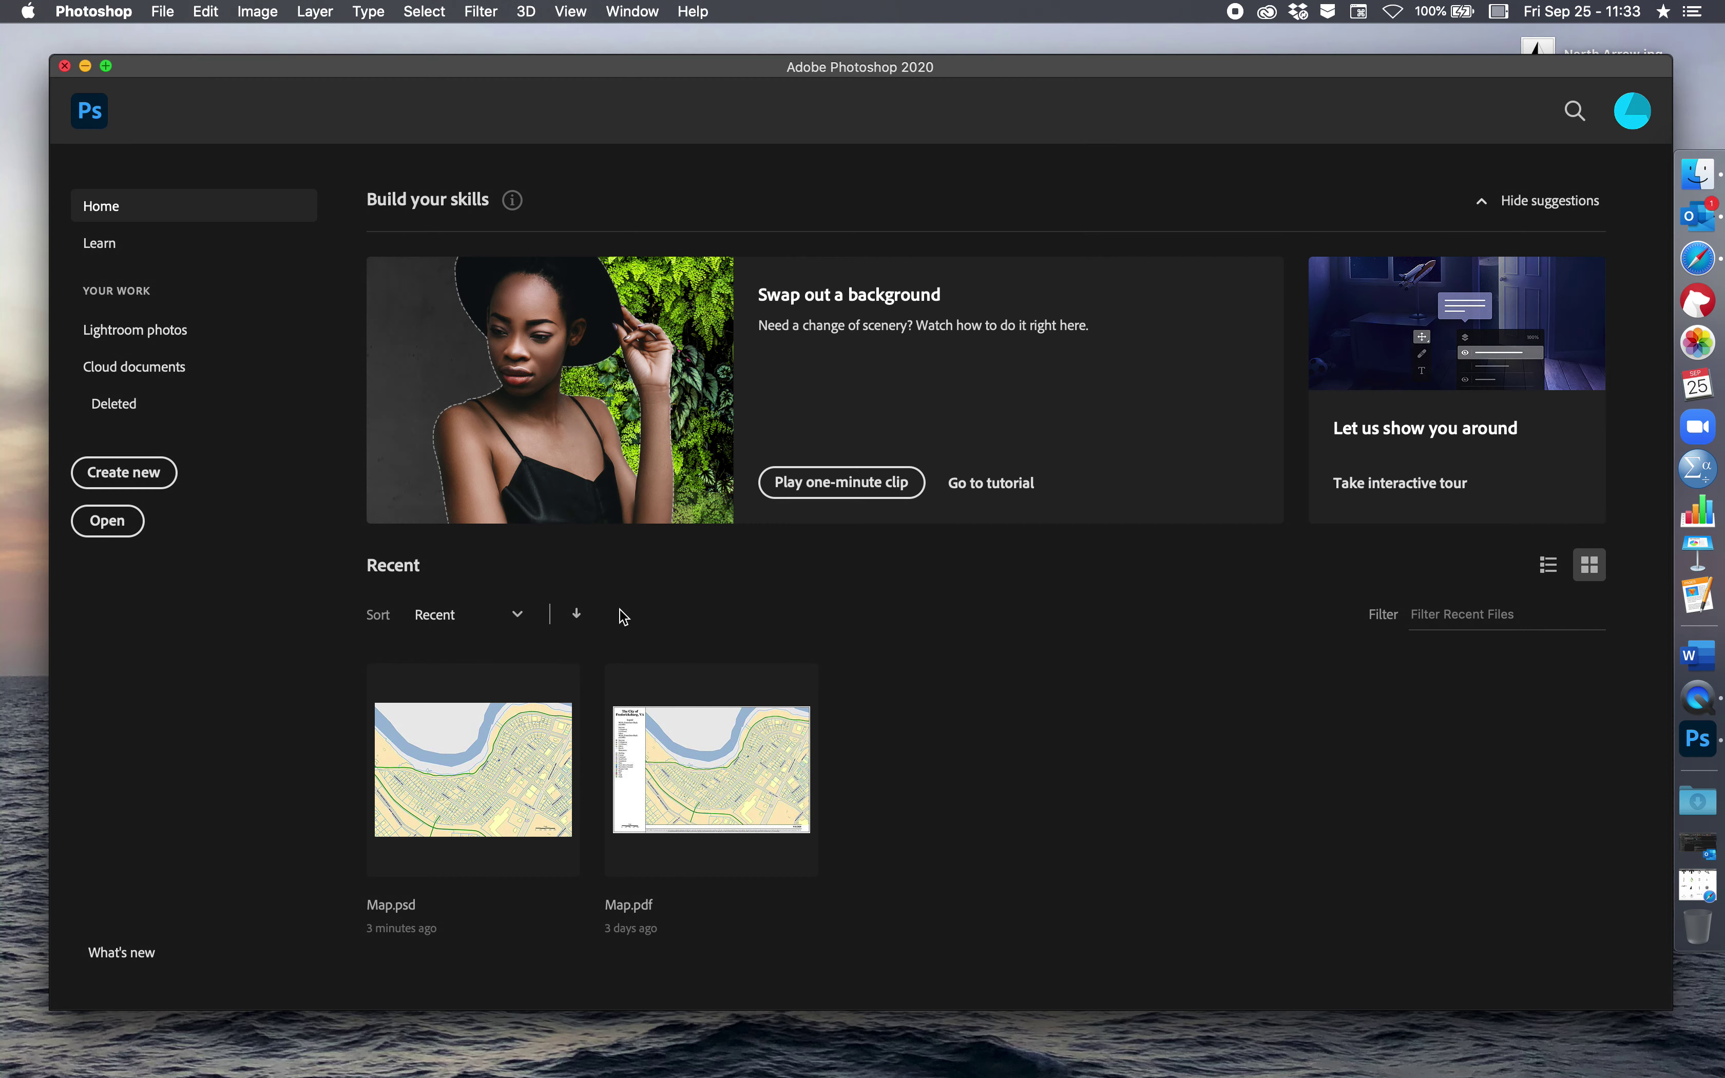
left_click(467, 792)
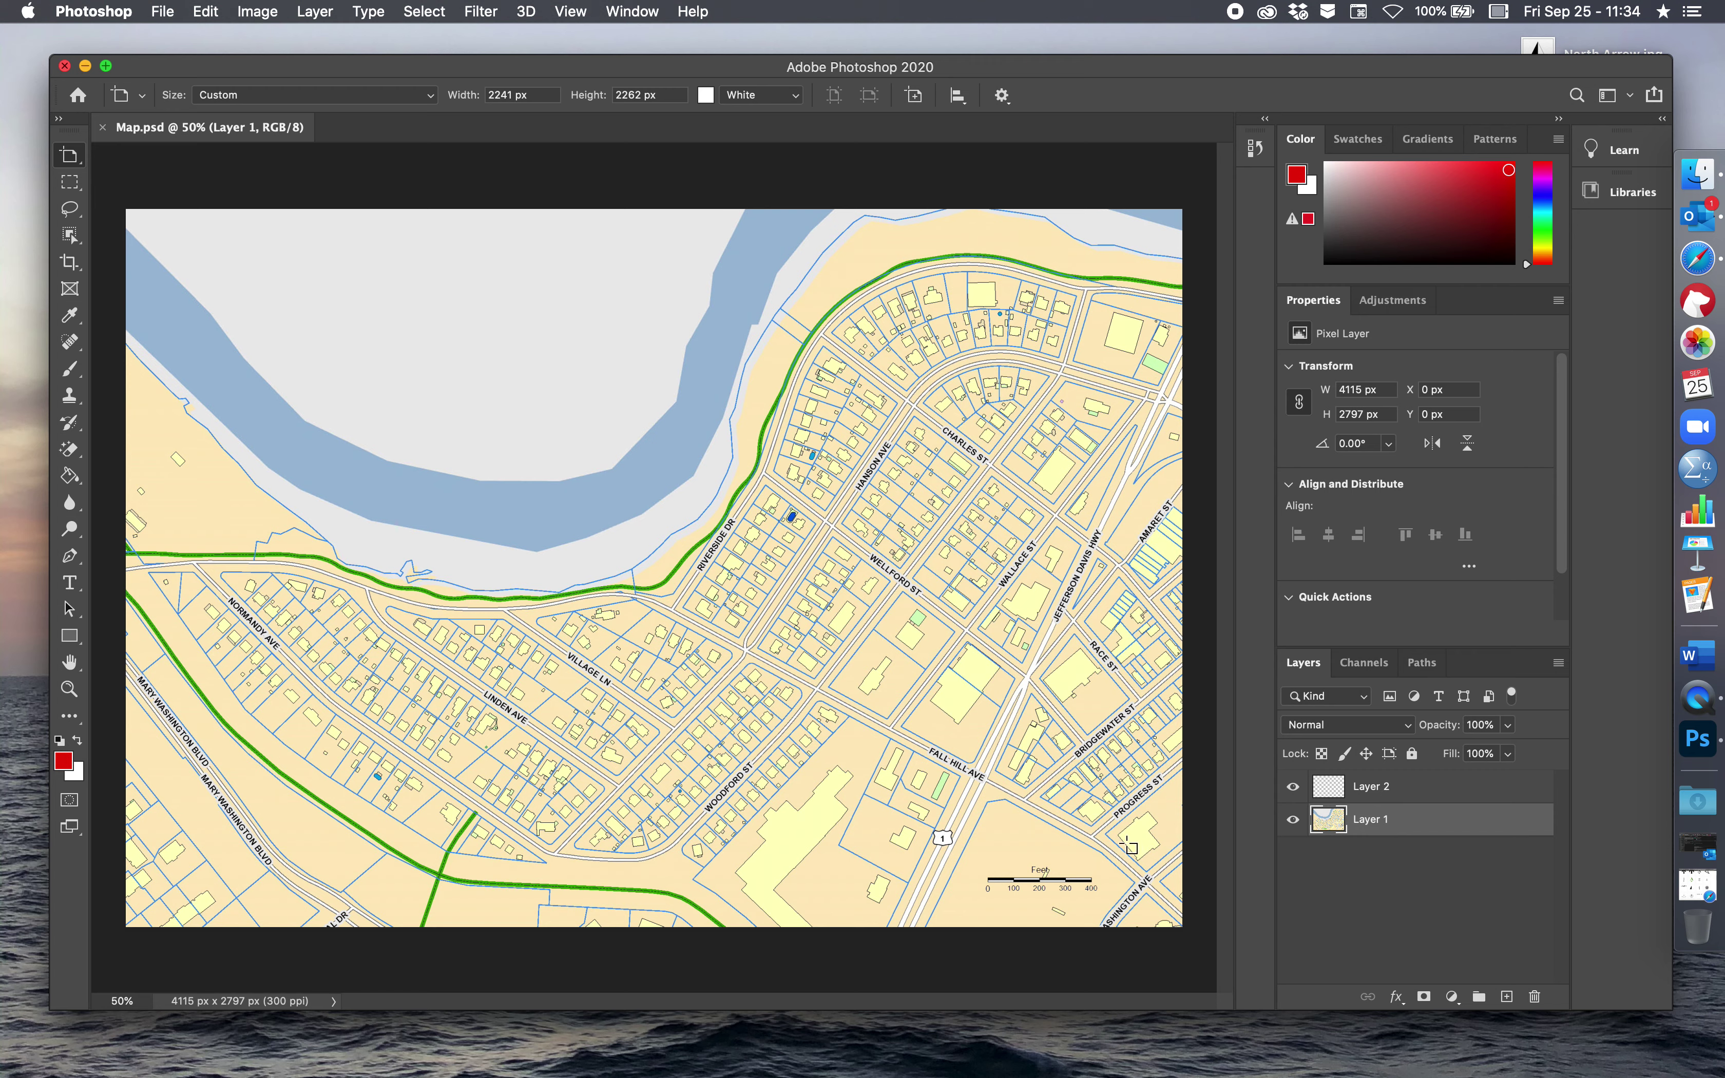
double_click(1380, 786)
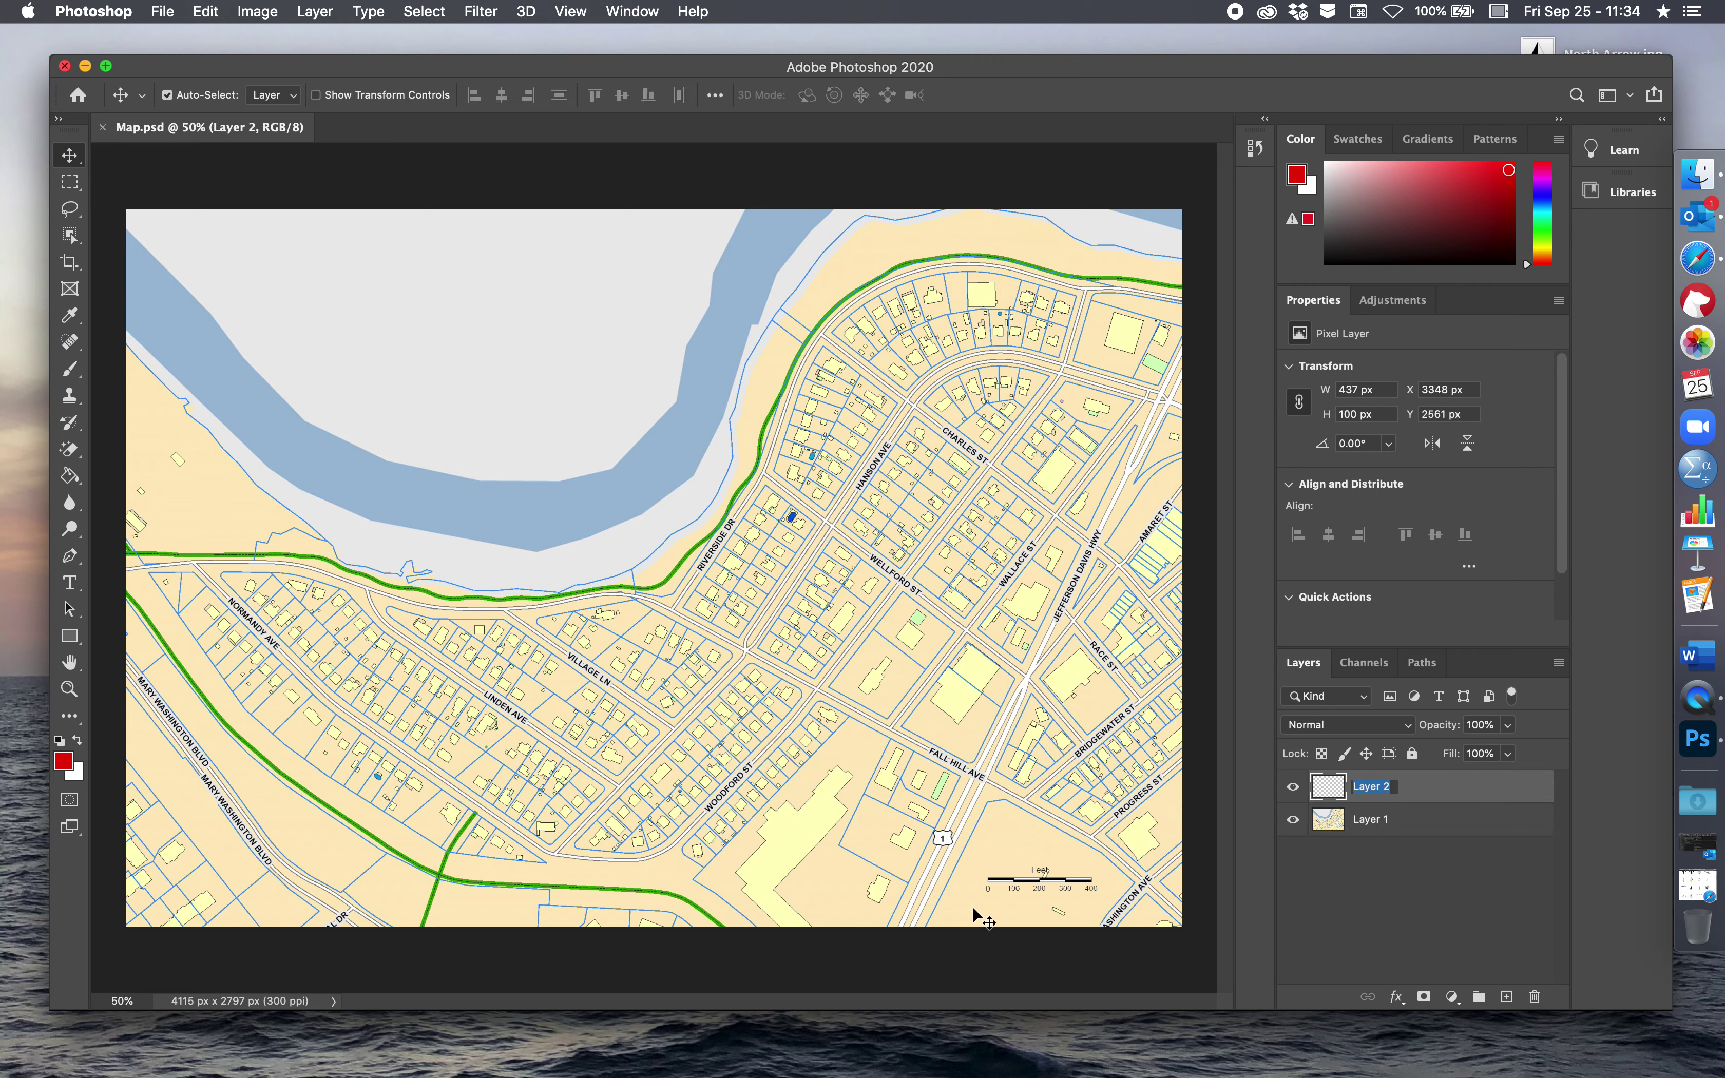
- Rename Layer 2 to 'Scale' and nudge the Photoshop window slightly
type("Scale")
key("Return")
mouse_move(1324, 57)
left_mouse_down()
mouse_move(1276, 107)
mouse_move(1316, 73)
left_mouse_up()
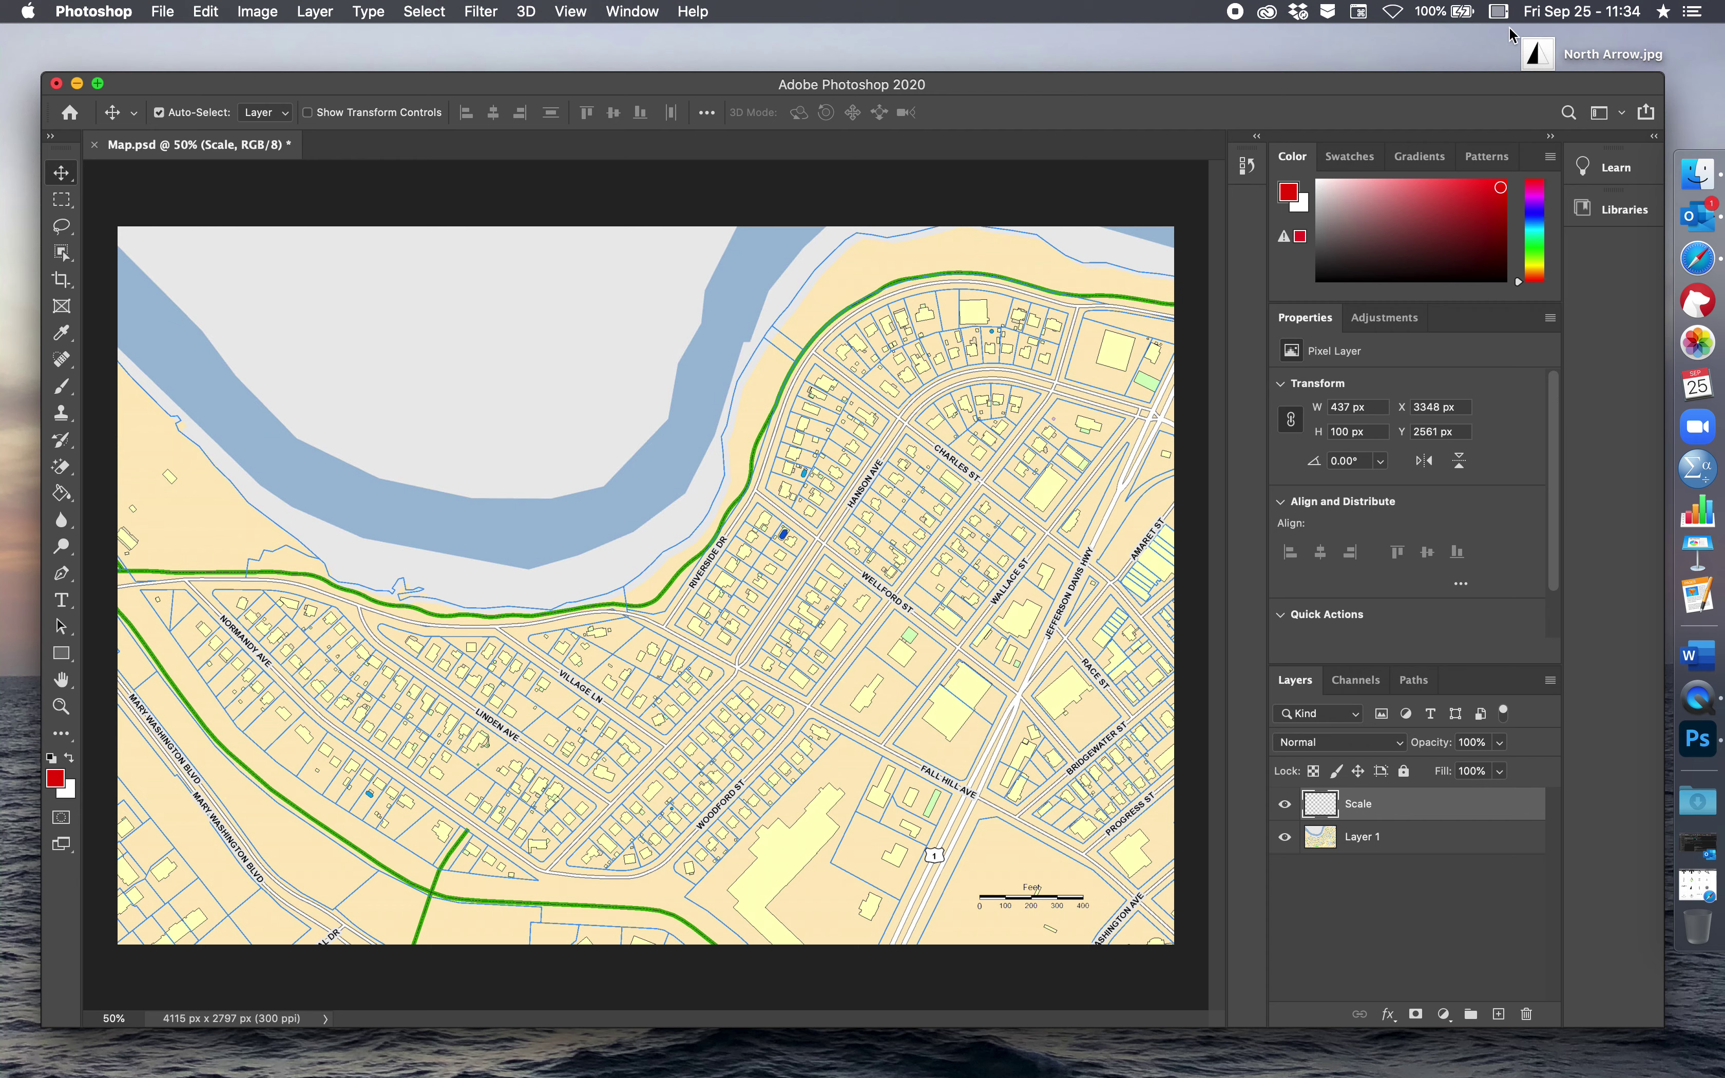
- Place North Arrow.jpg on the map, scaled to 10.12%, just above the scale bar
left_click_drag(1549, 51, 962, 663)
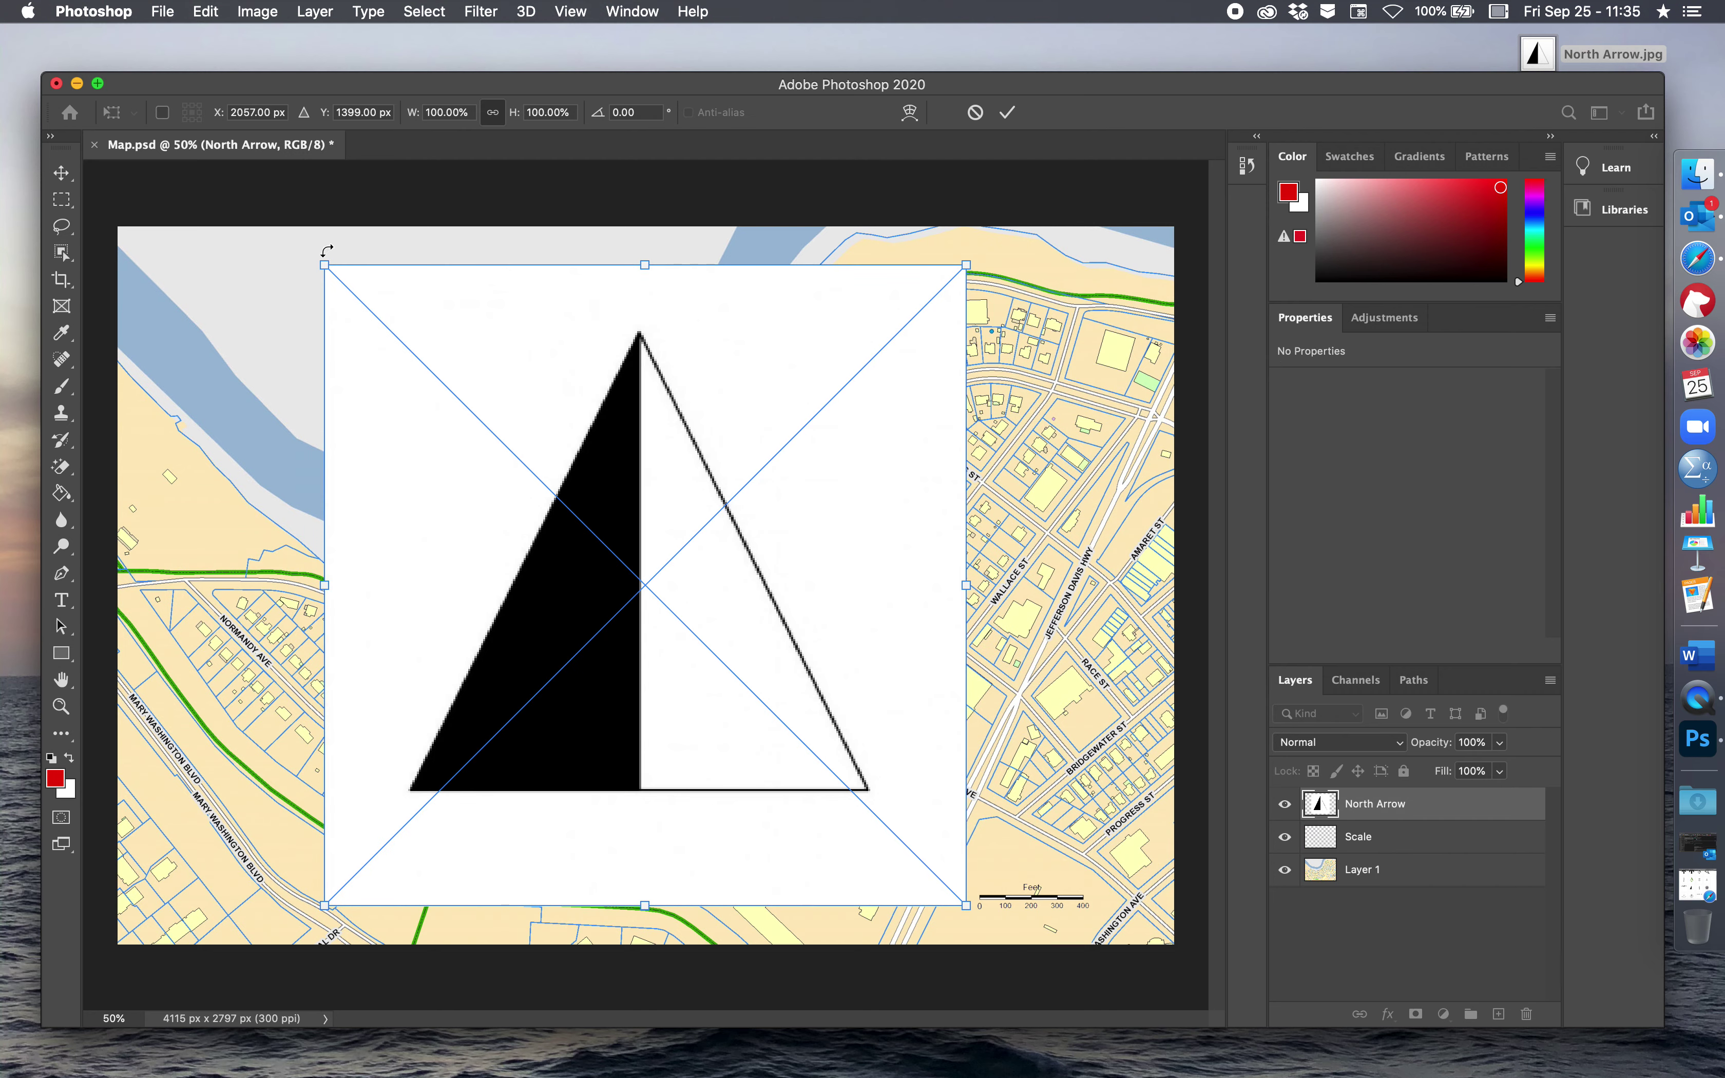
left_click_drag(327, 266, 1016, 801)
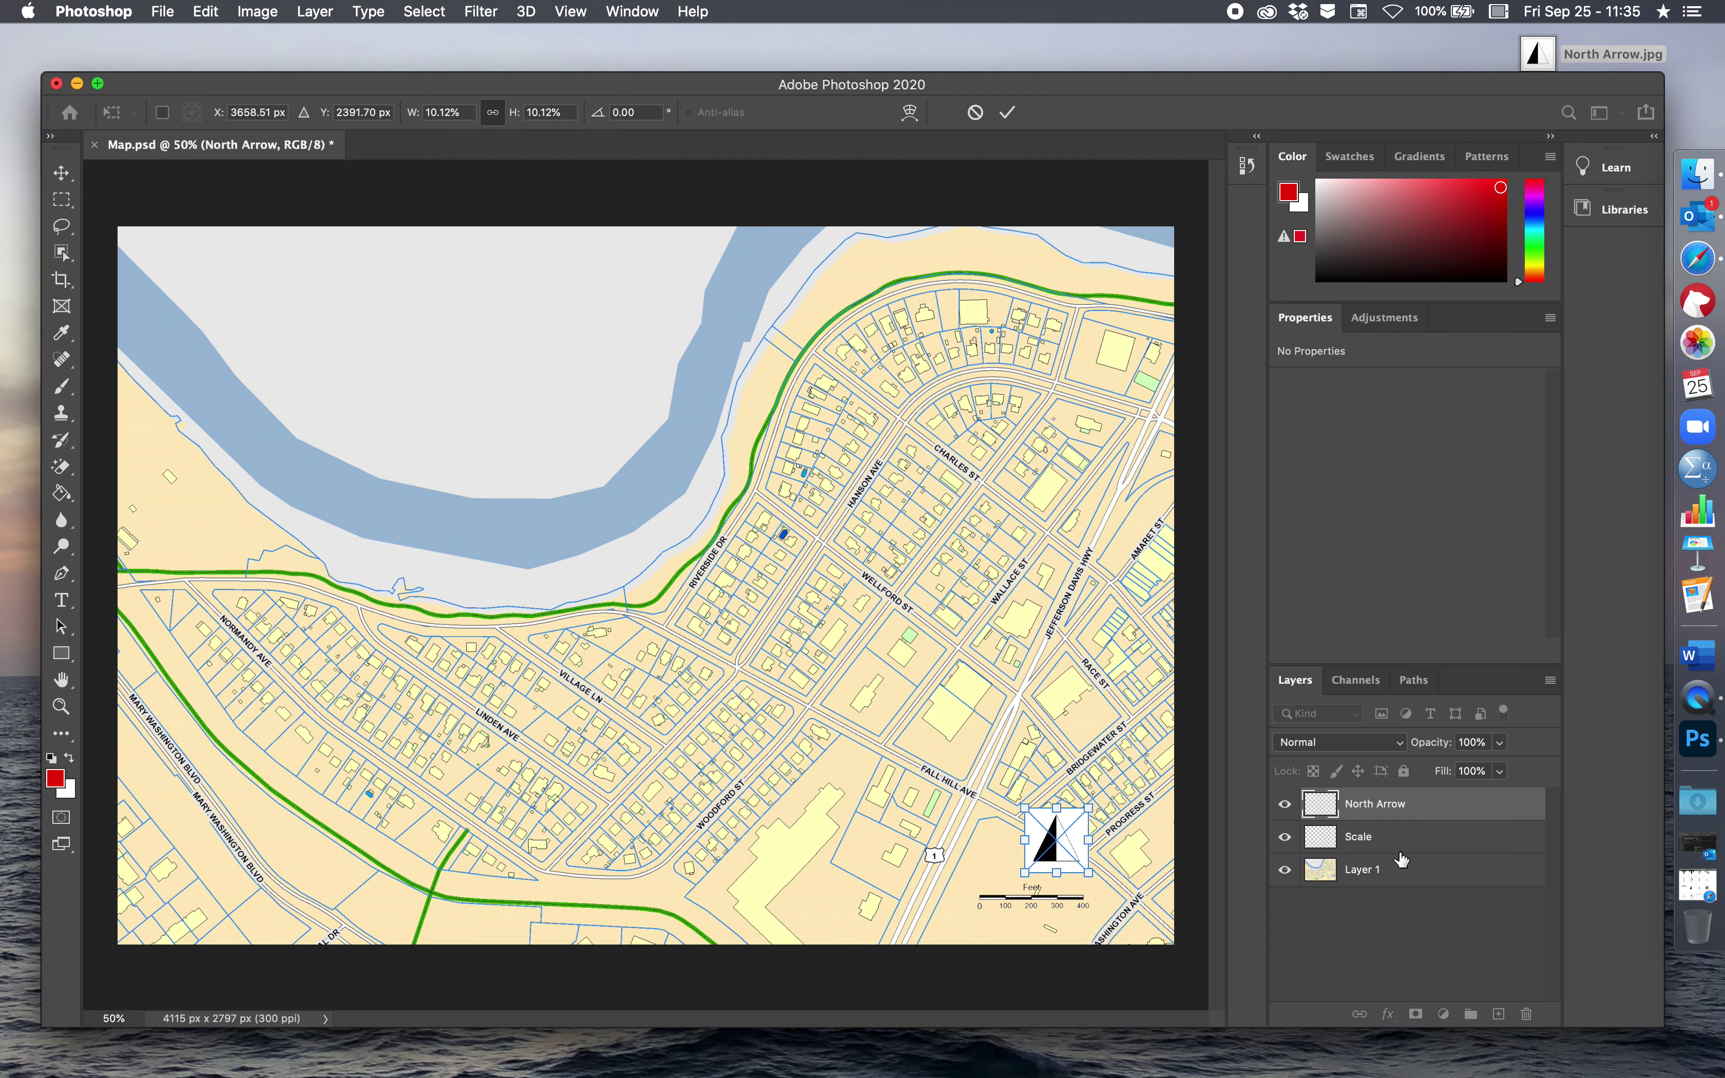
left_click(1395, 936)
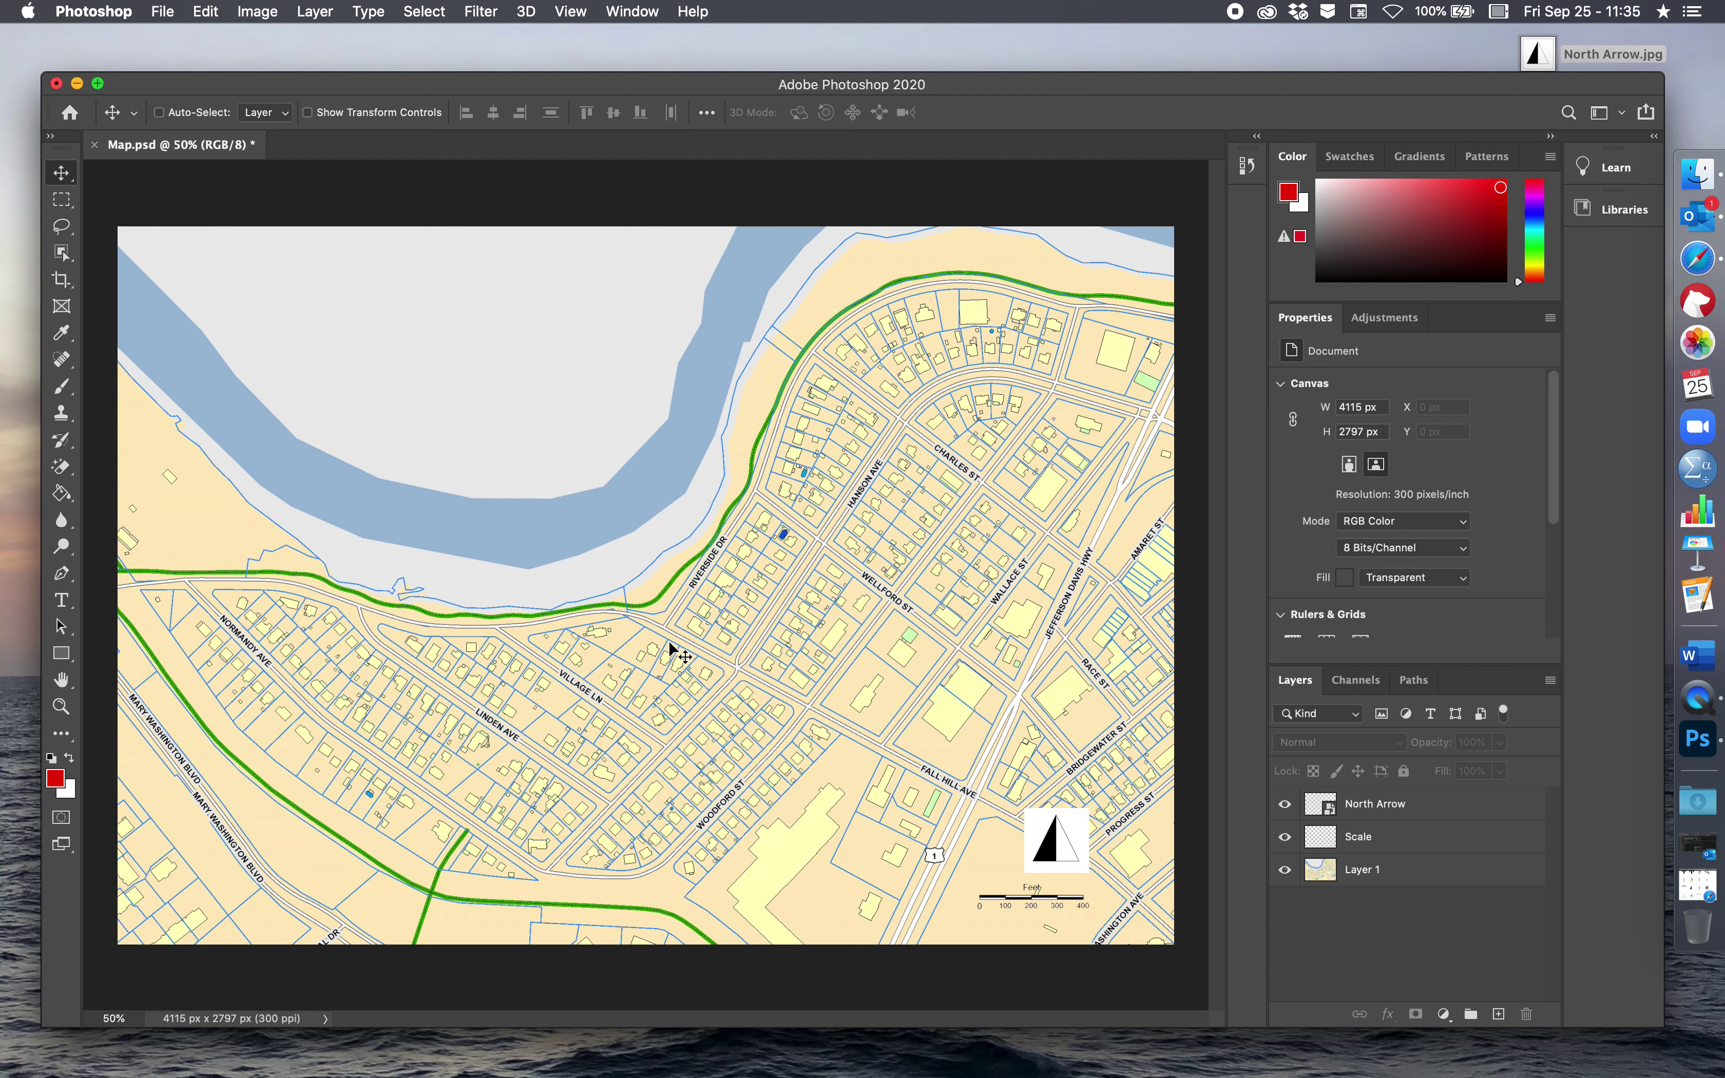
- Zoom in, switch to the Magic Eraser Tool and select the North Arrow layer
scroll(1055, 856, "up", 5)
scroll(927, 1015, "left", 10)
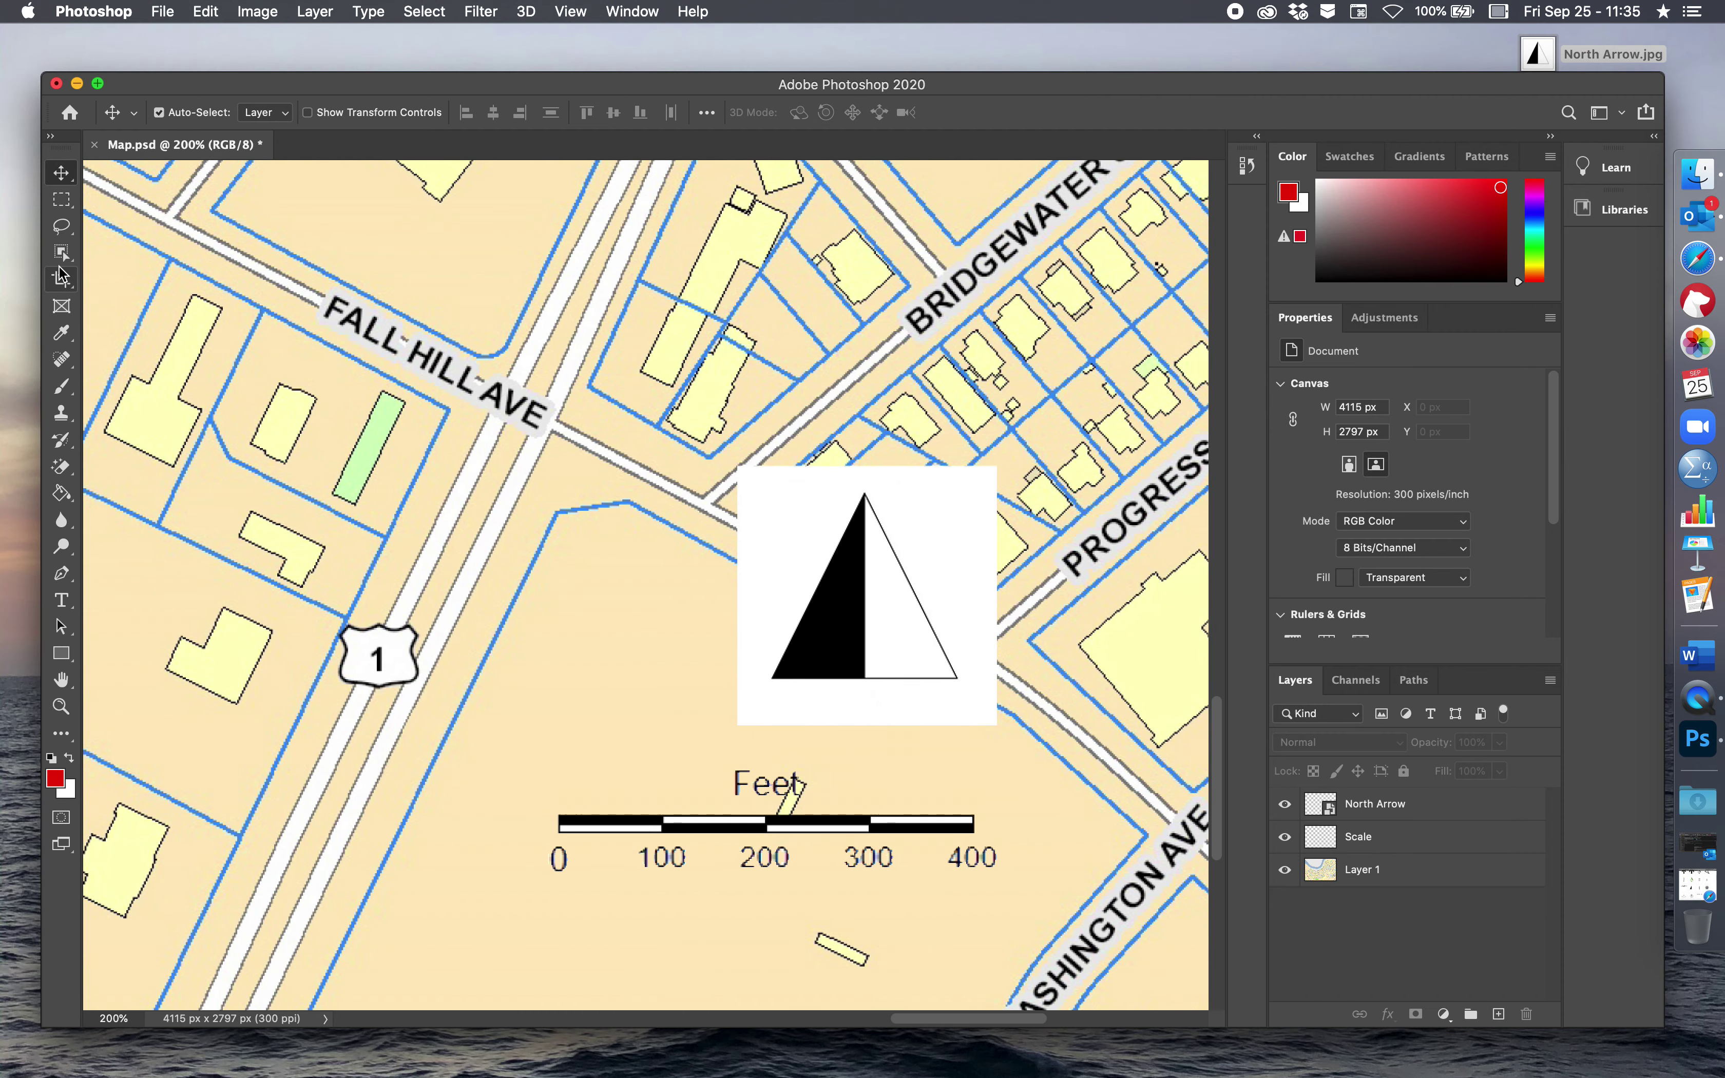
left_click(63, 468)
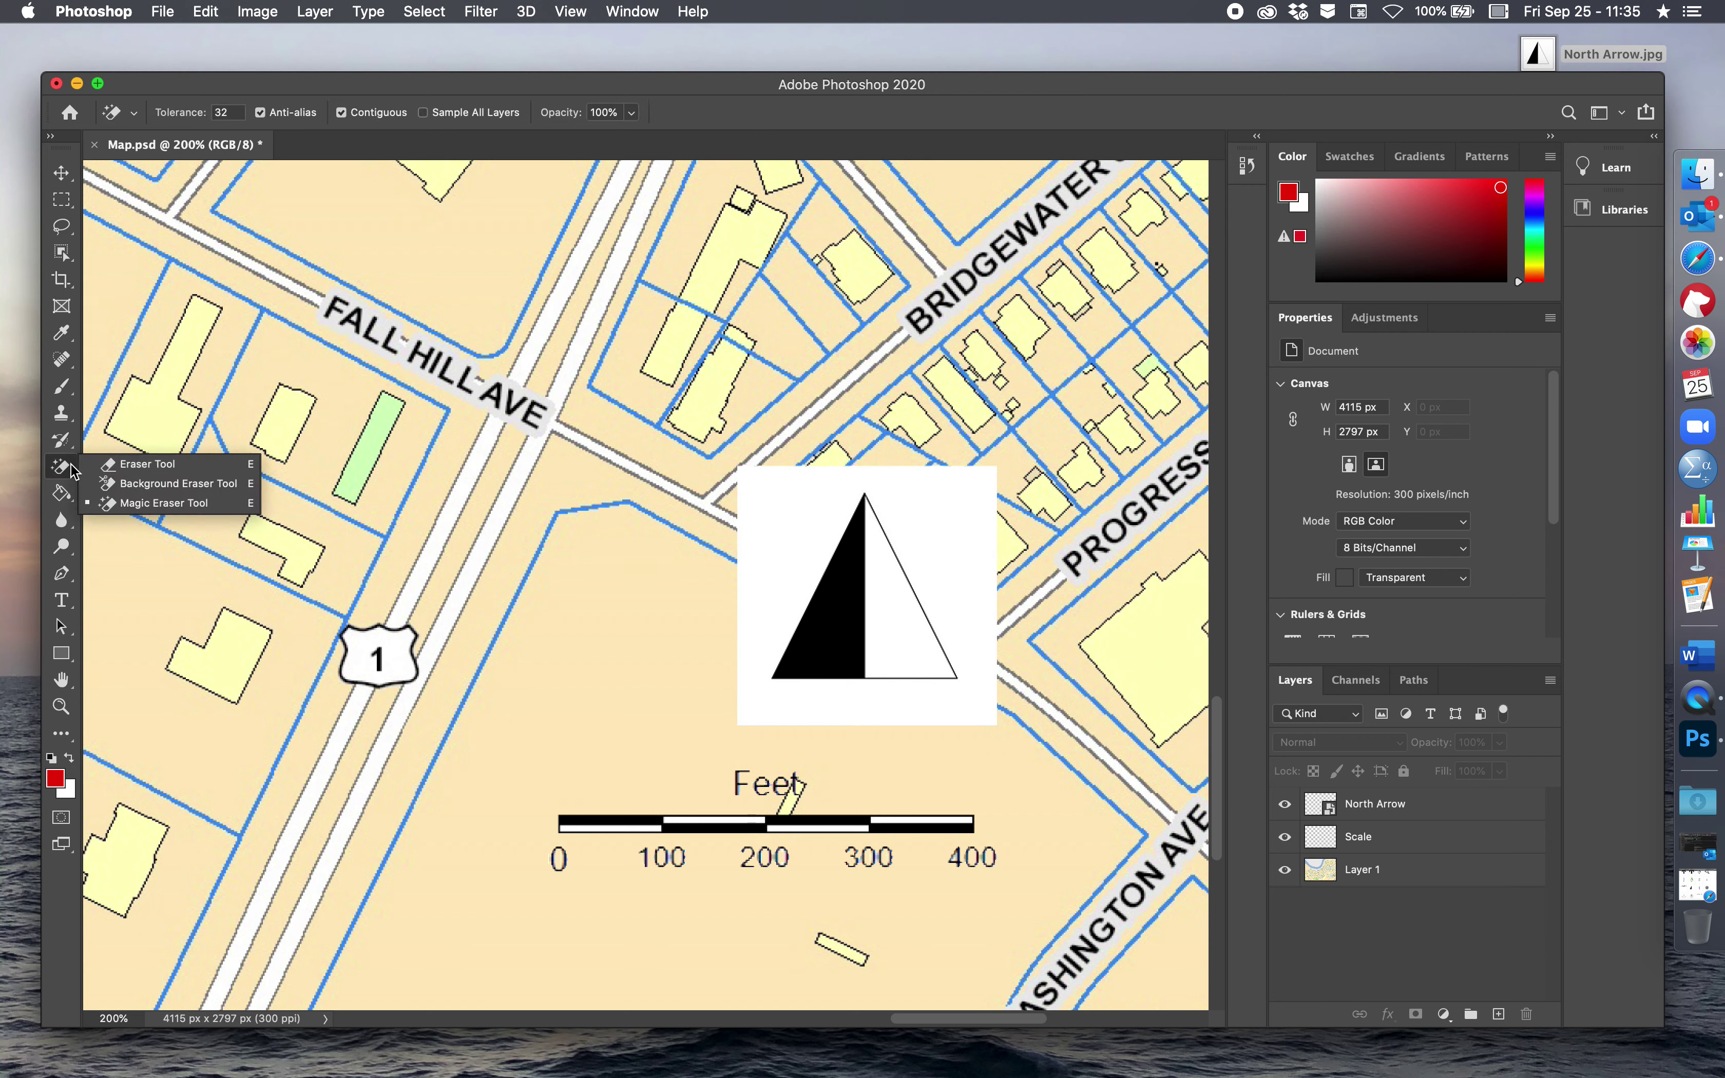
left_click(114, 503)
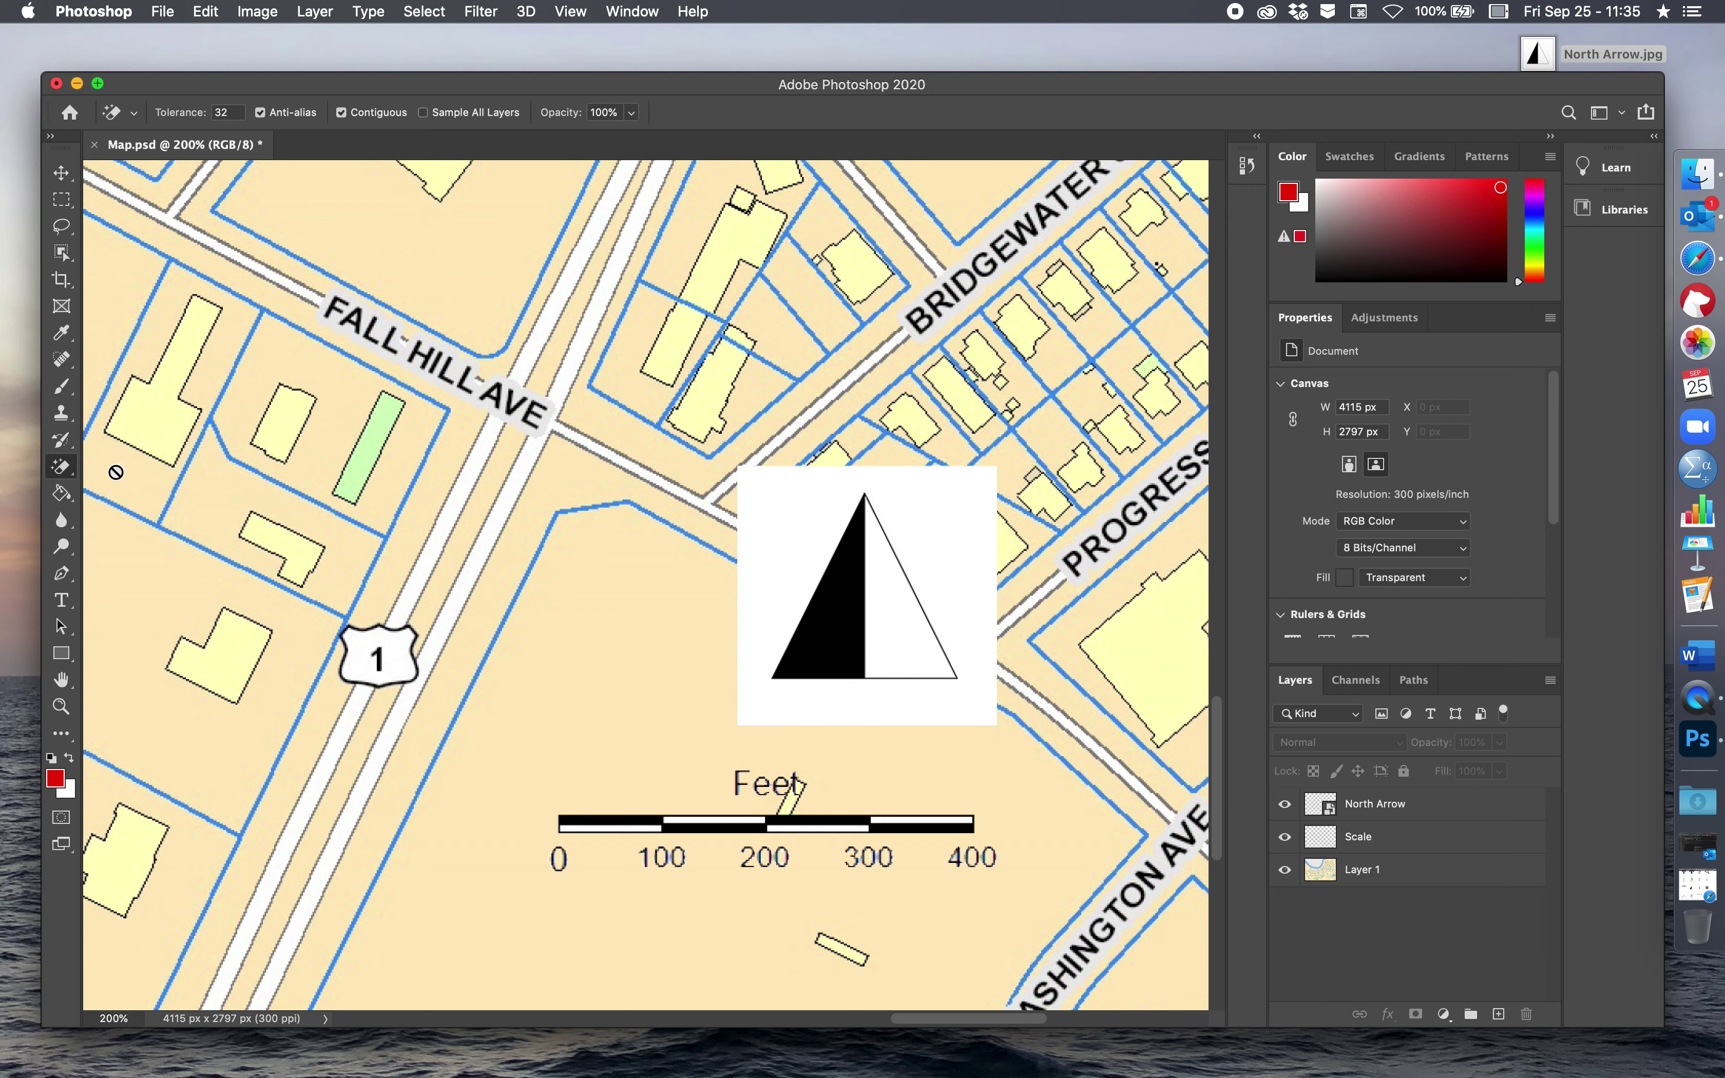
left_click(1376, 811)
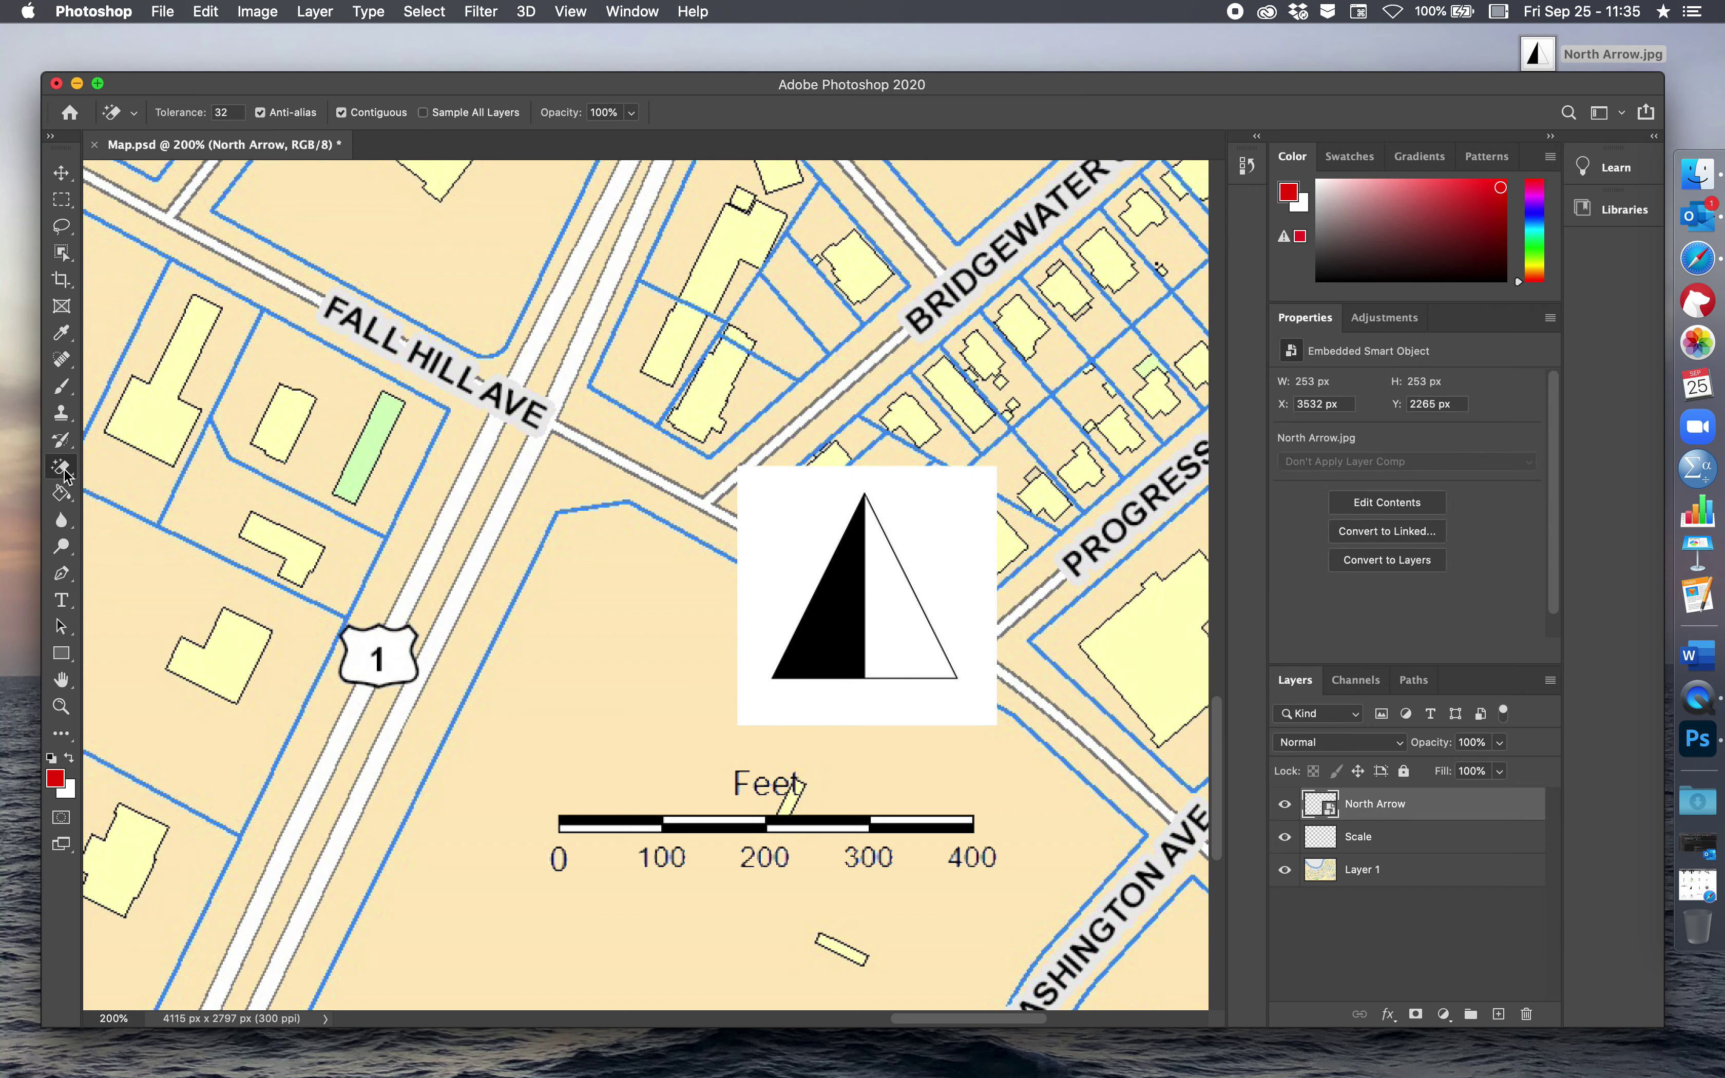
- Rasterize the North Arrow layer and erase its white background, undoing one accidental erase
left_click(810, 568)
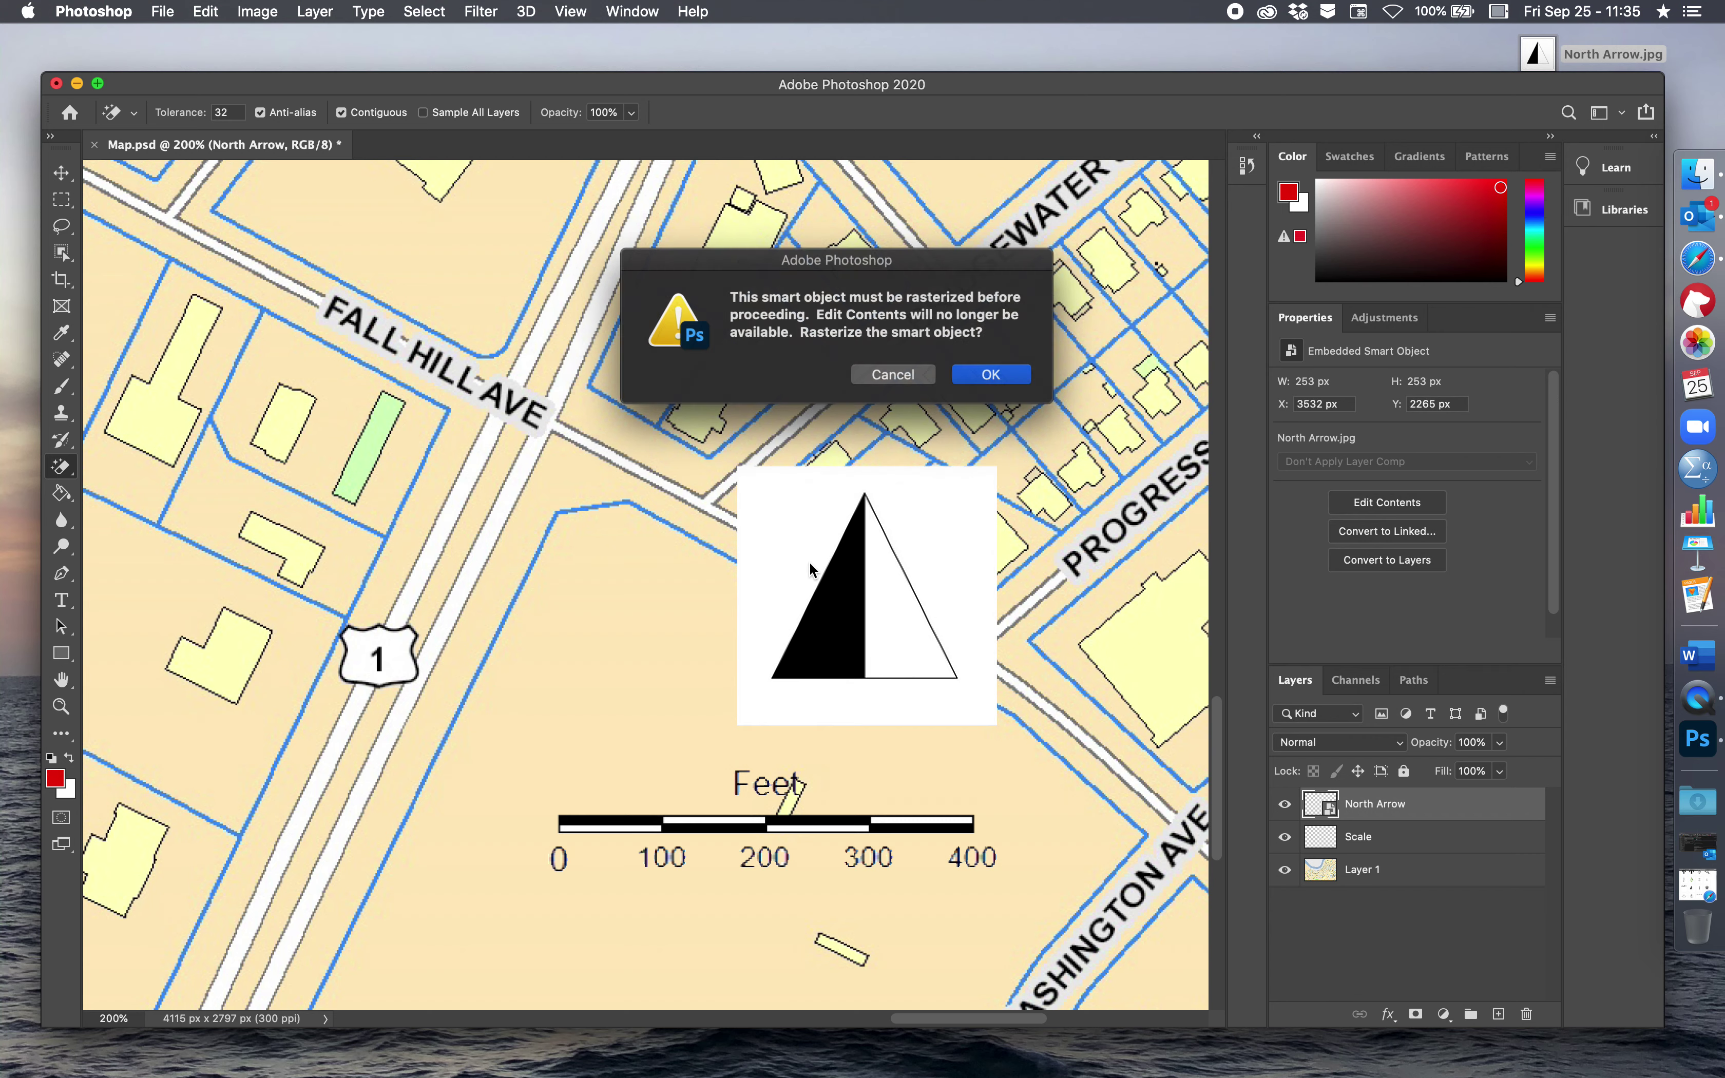
left_click(993, 375)
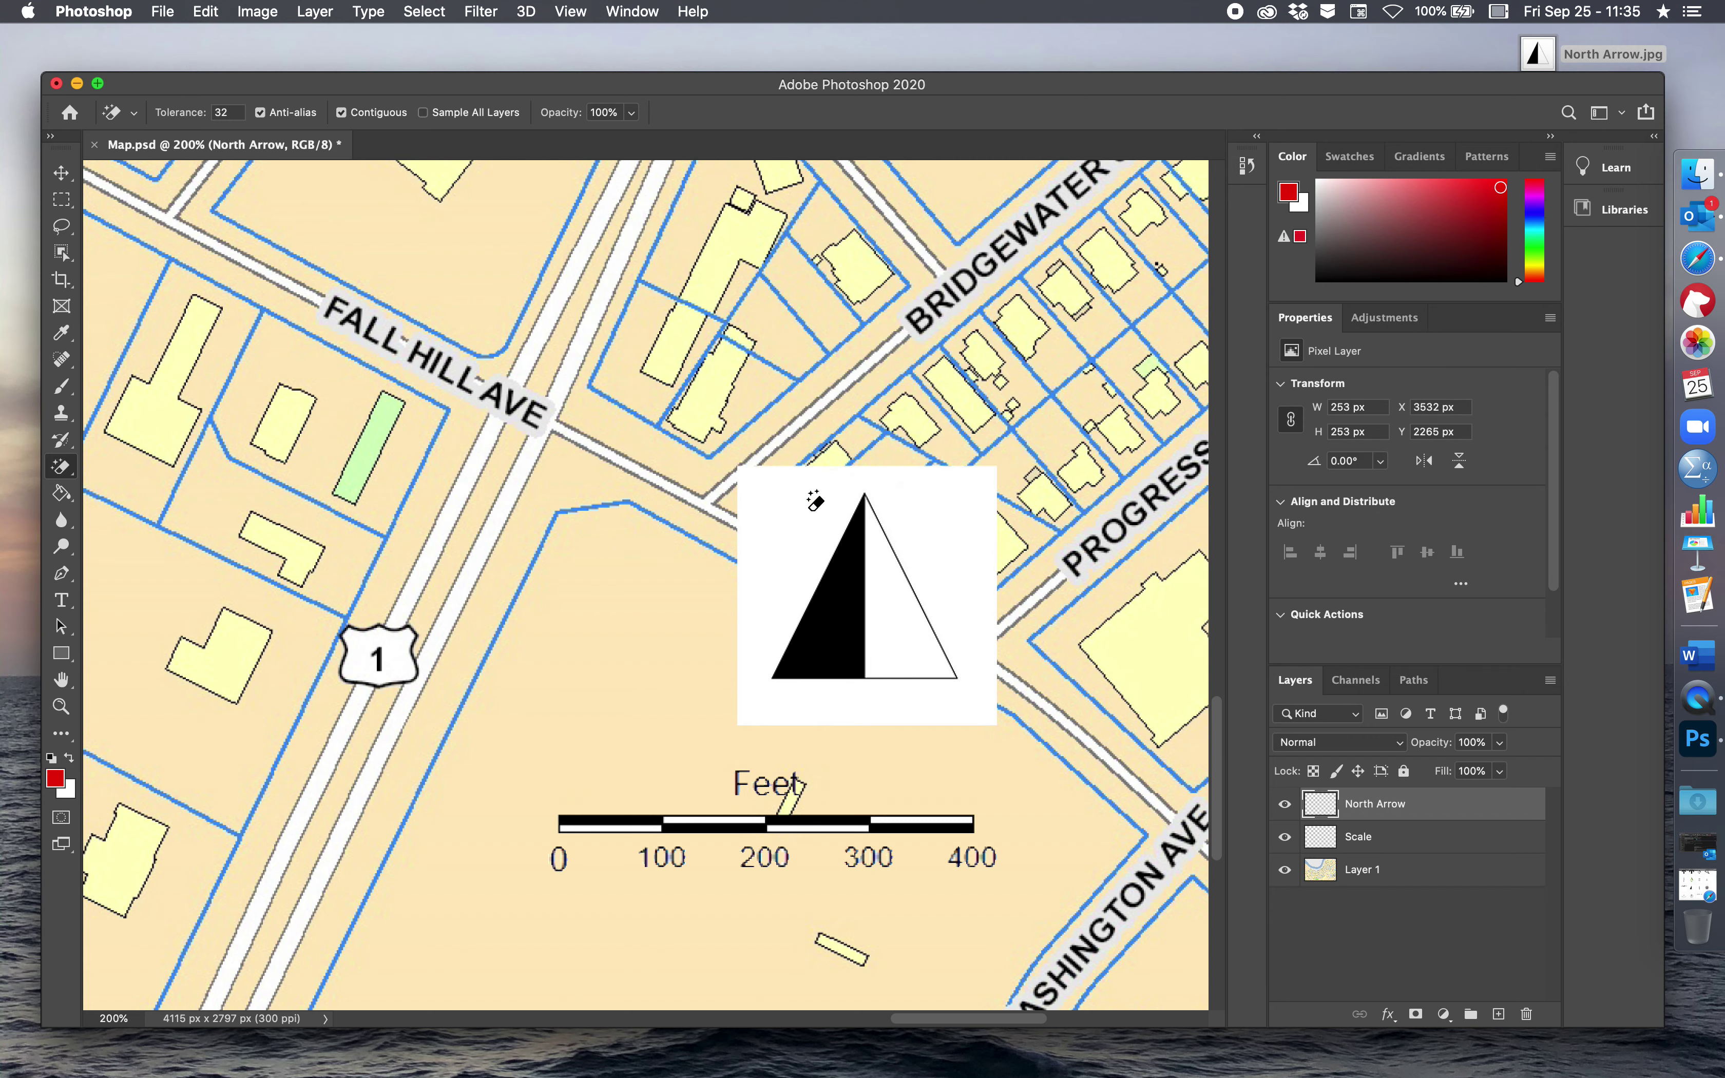
left_click(799, 568)
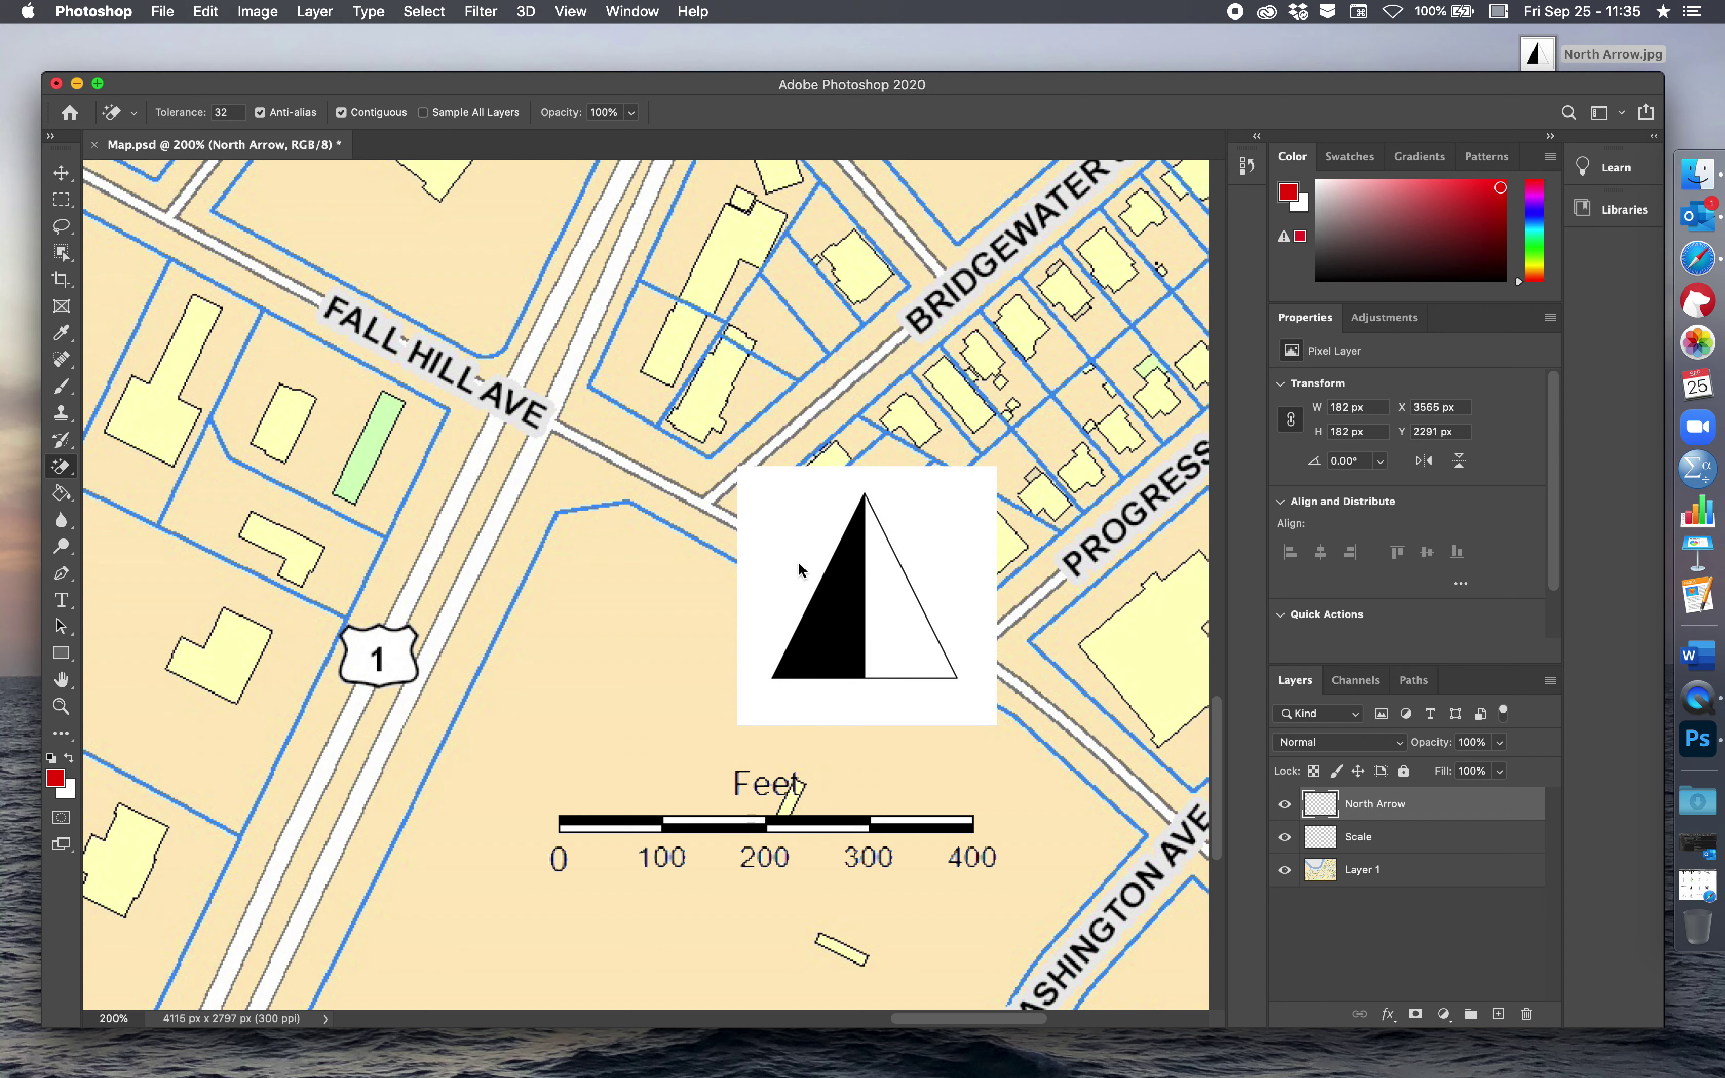
left_click(789, 589)
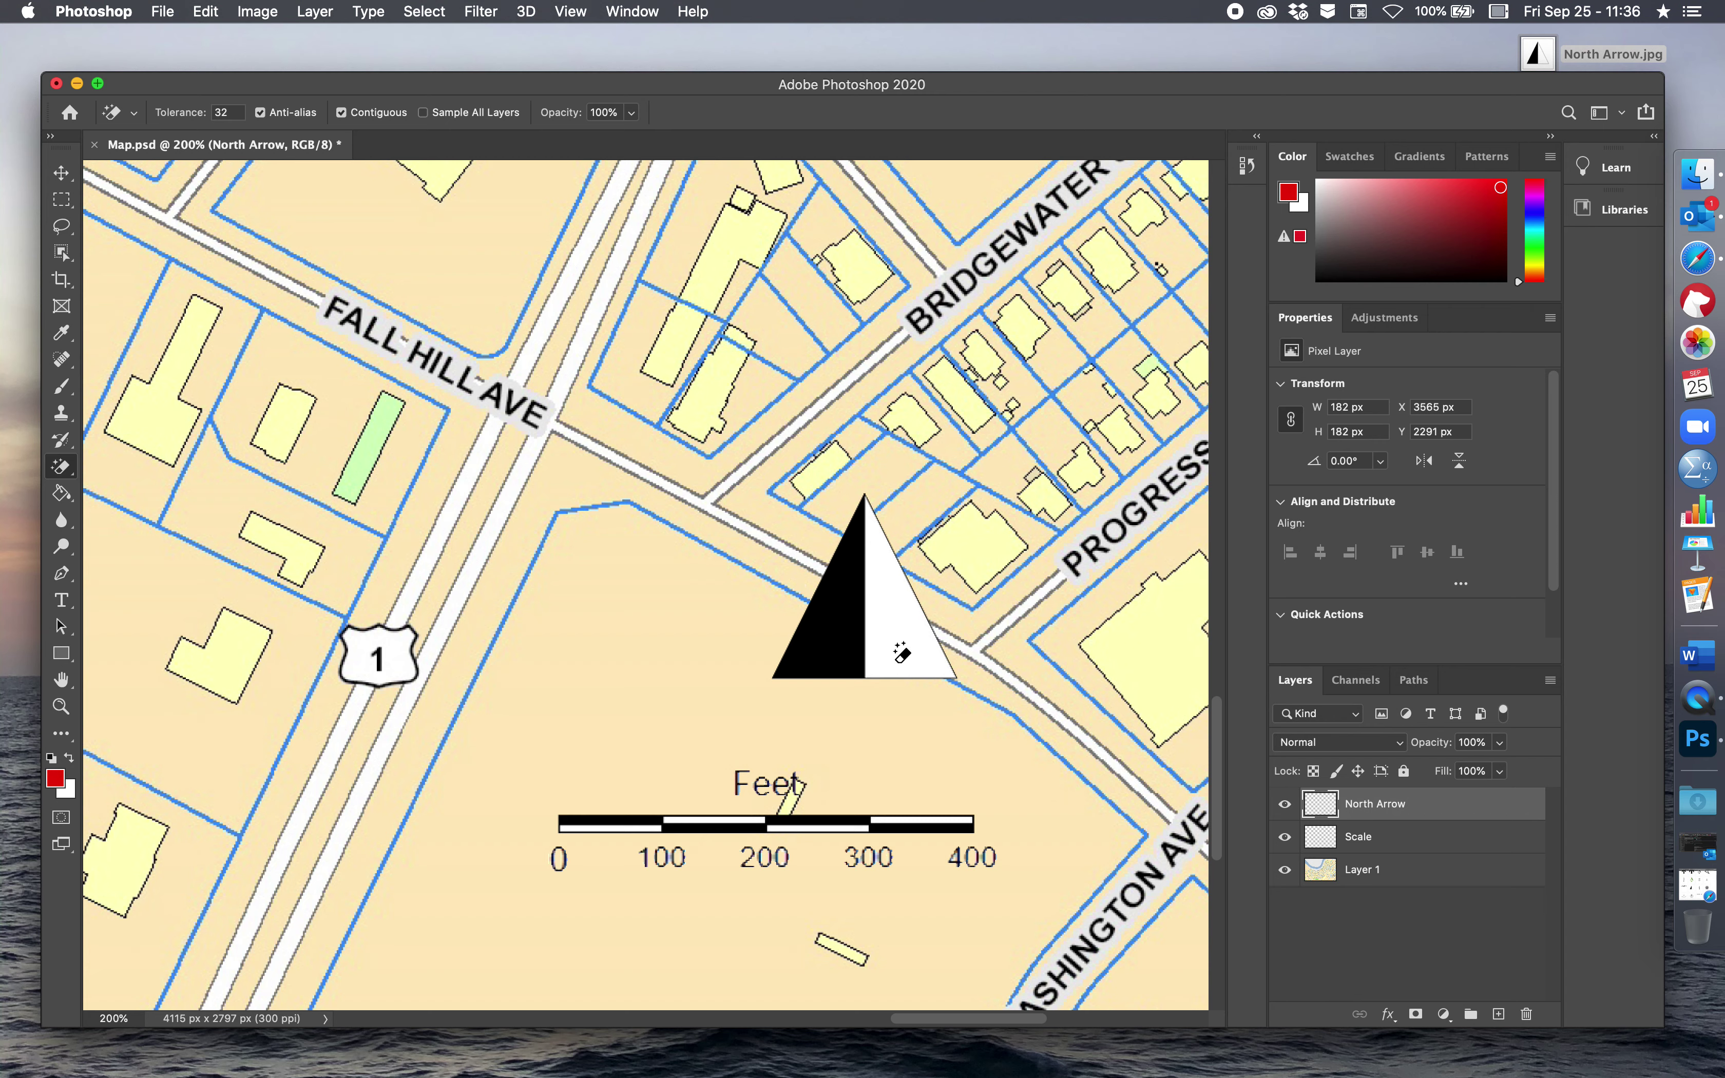
left_click(909, 638)
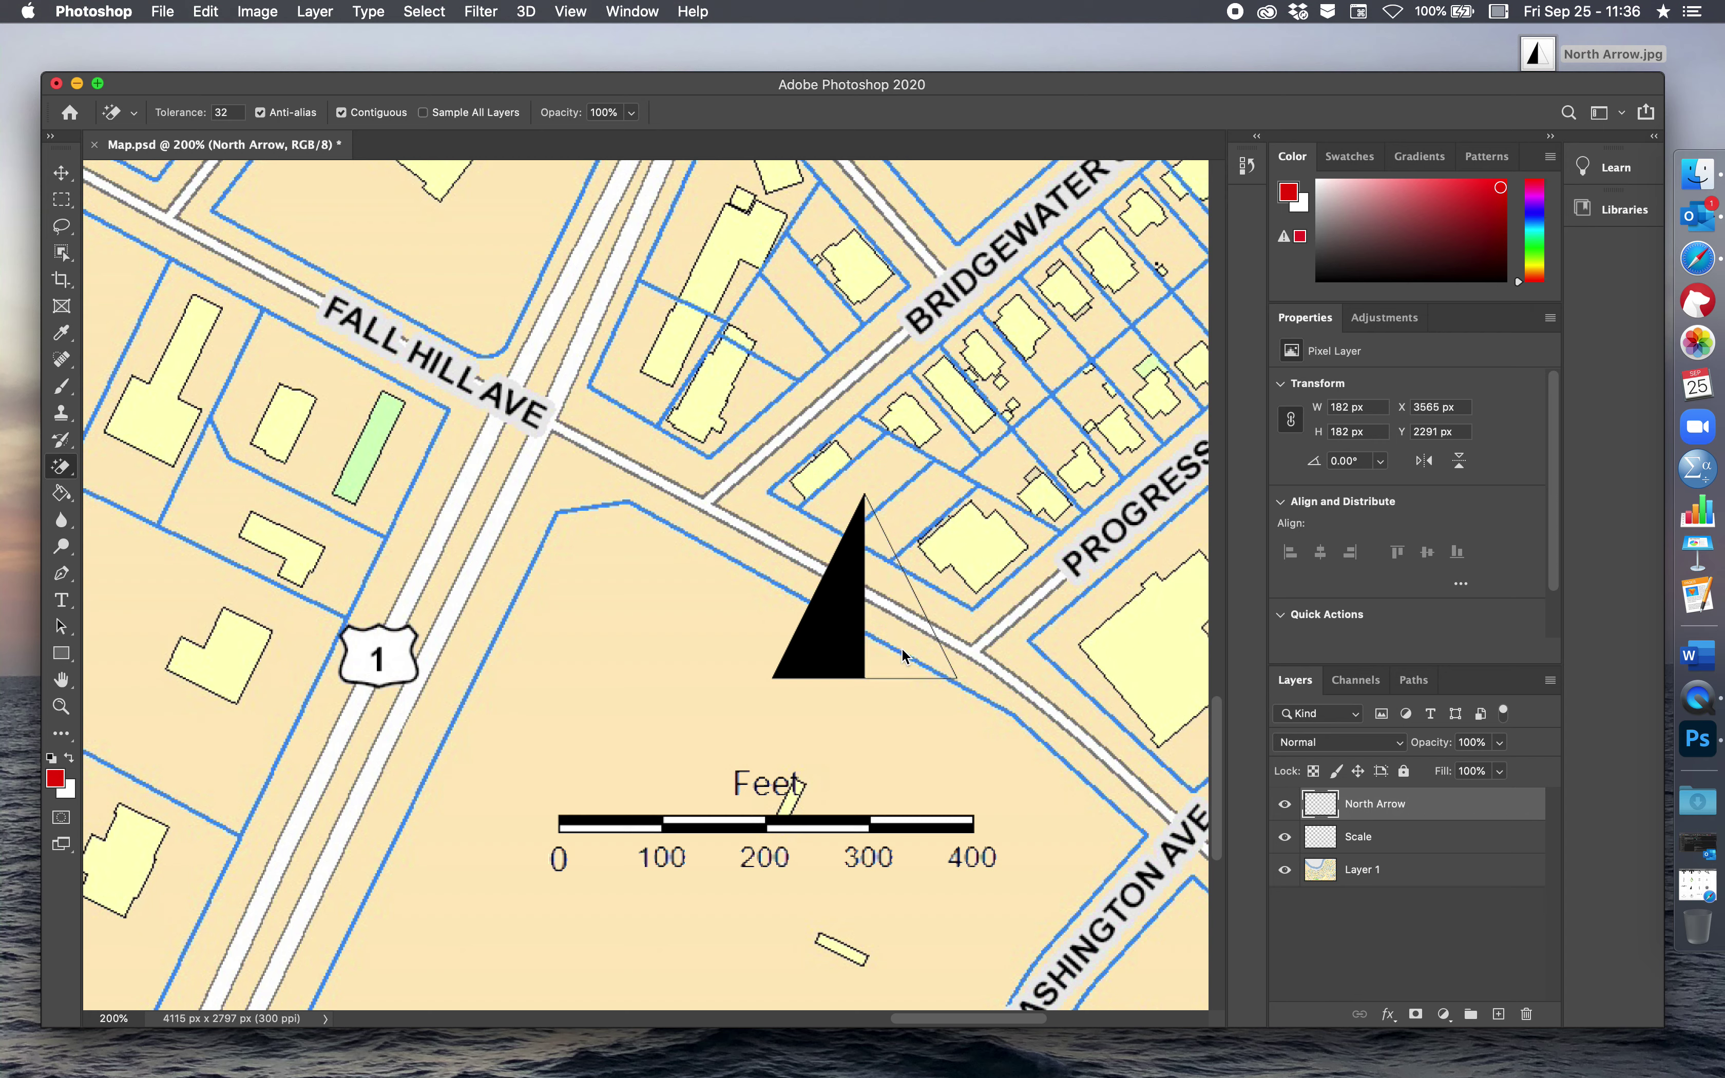
key("super+z")
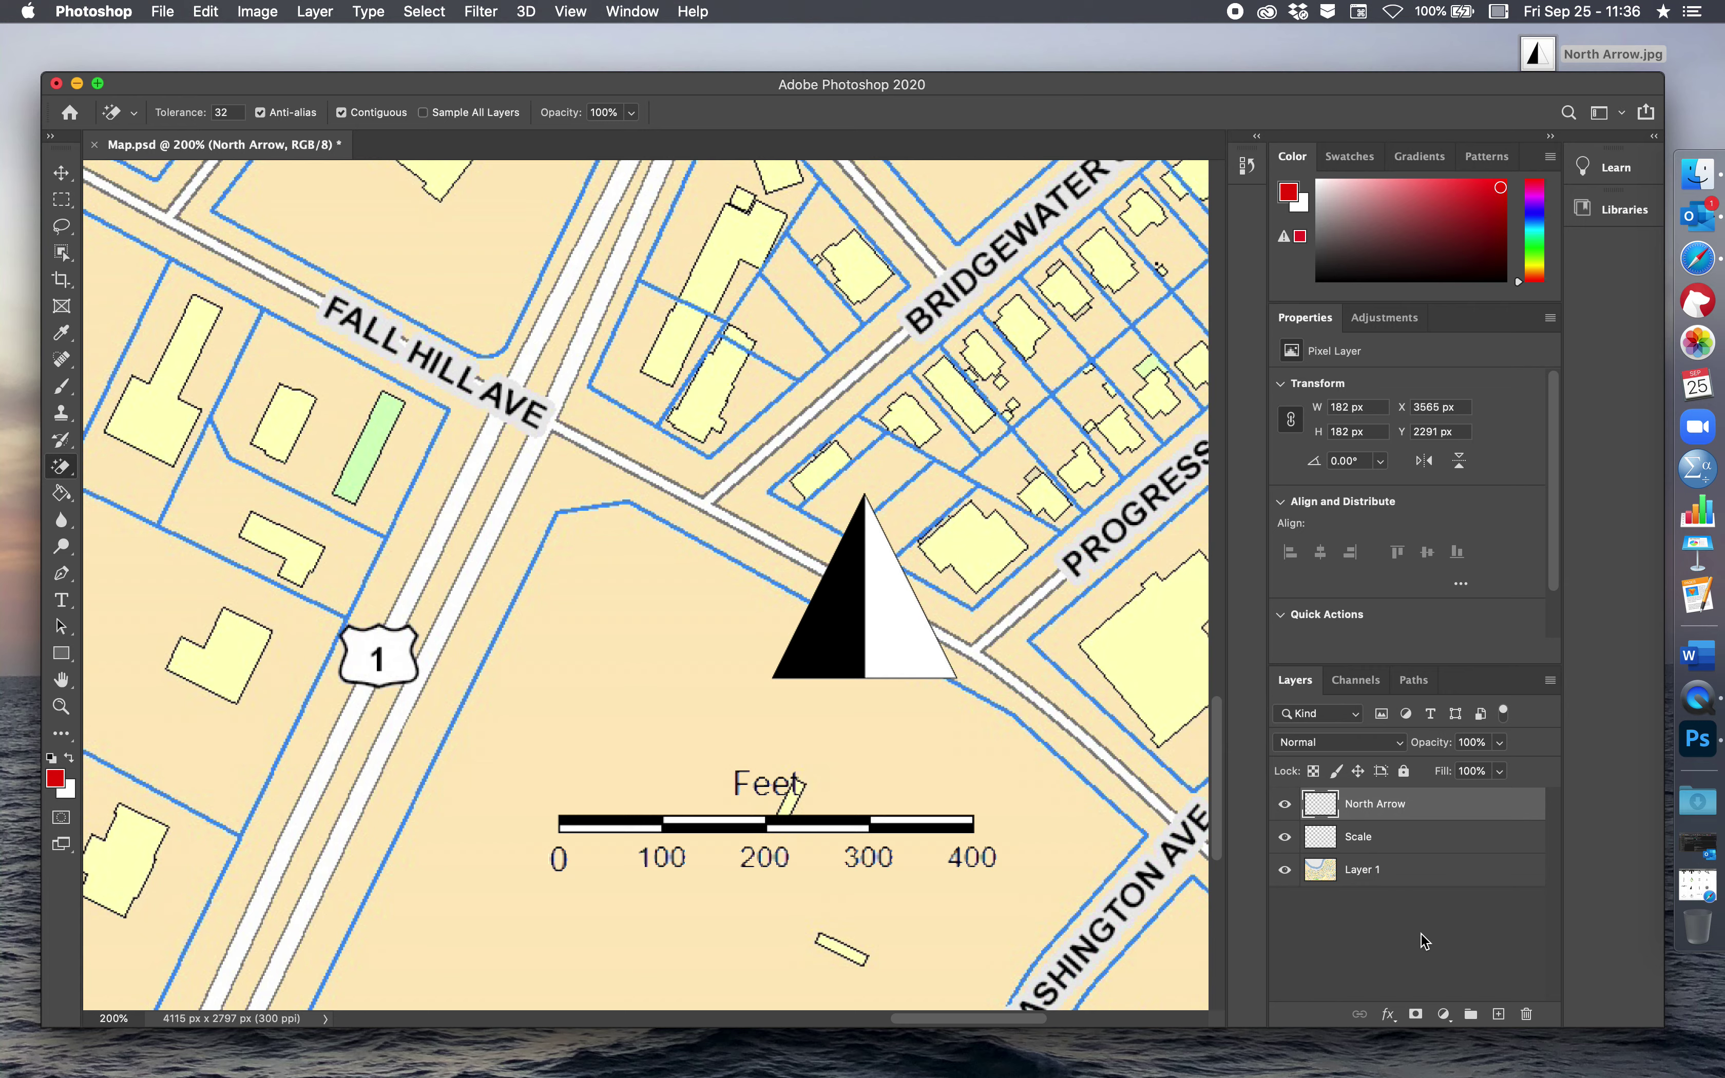
scroll(519, 489, "up", 10)
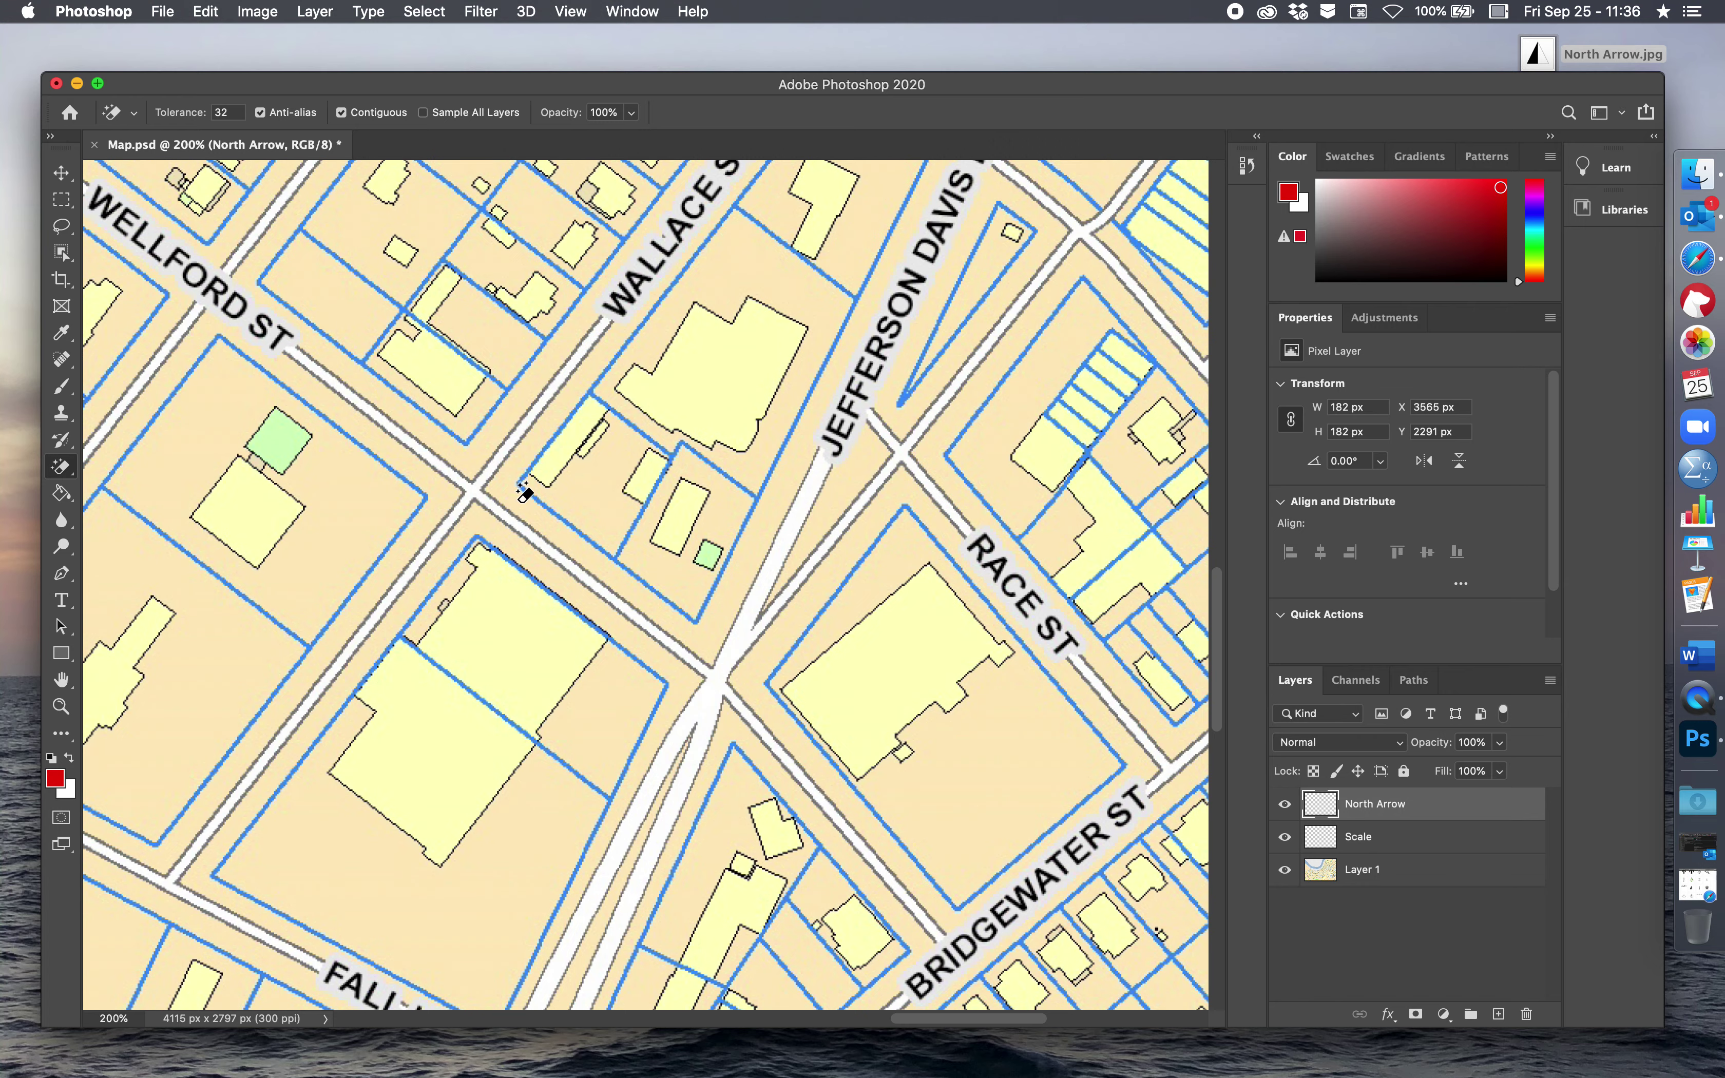
- Zoom the view out to 66.67% to show the river and western streets
scroll(524, 489, "down", 15)
scroll(700, 482, "up", 10)
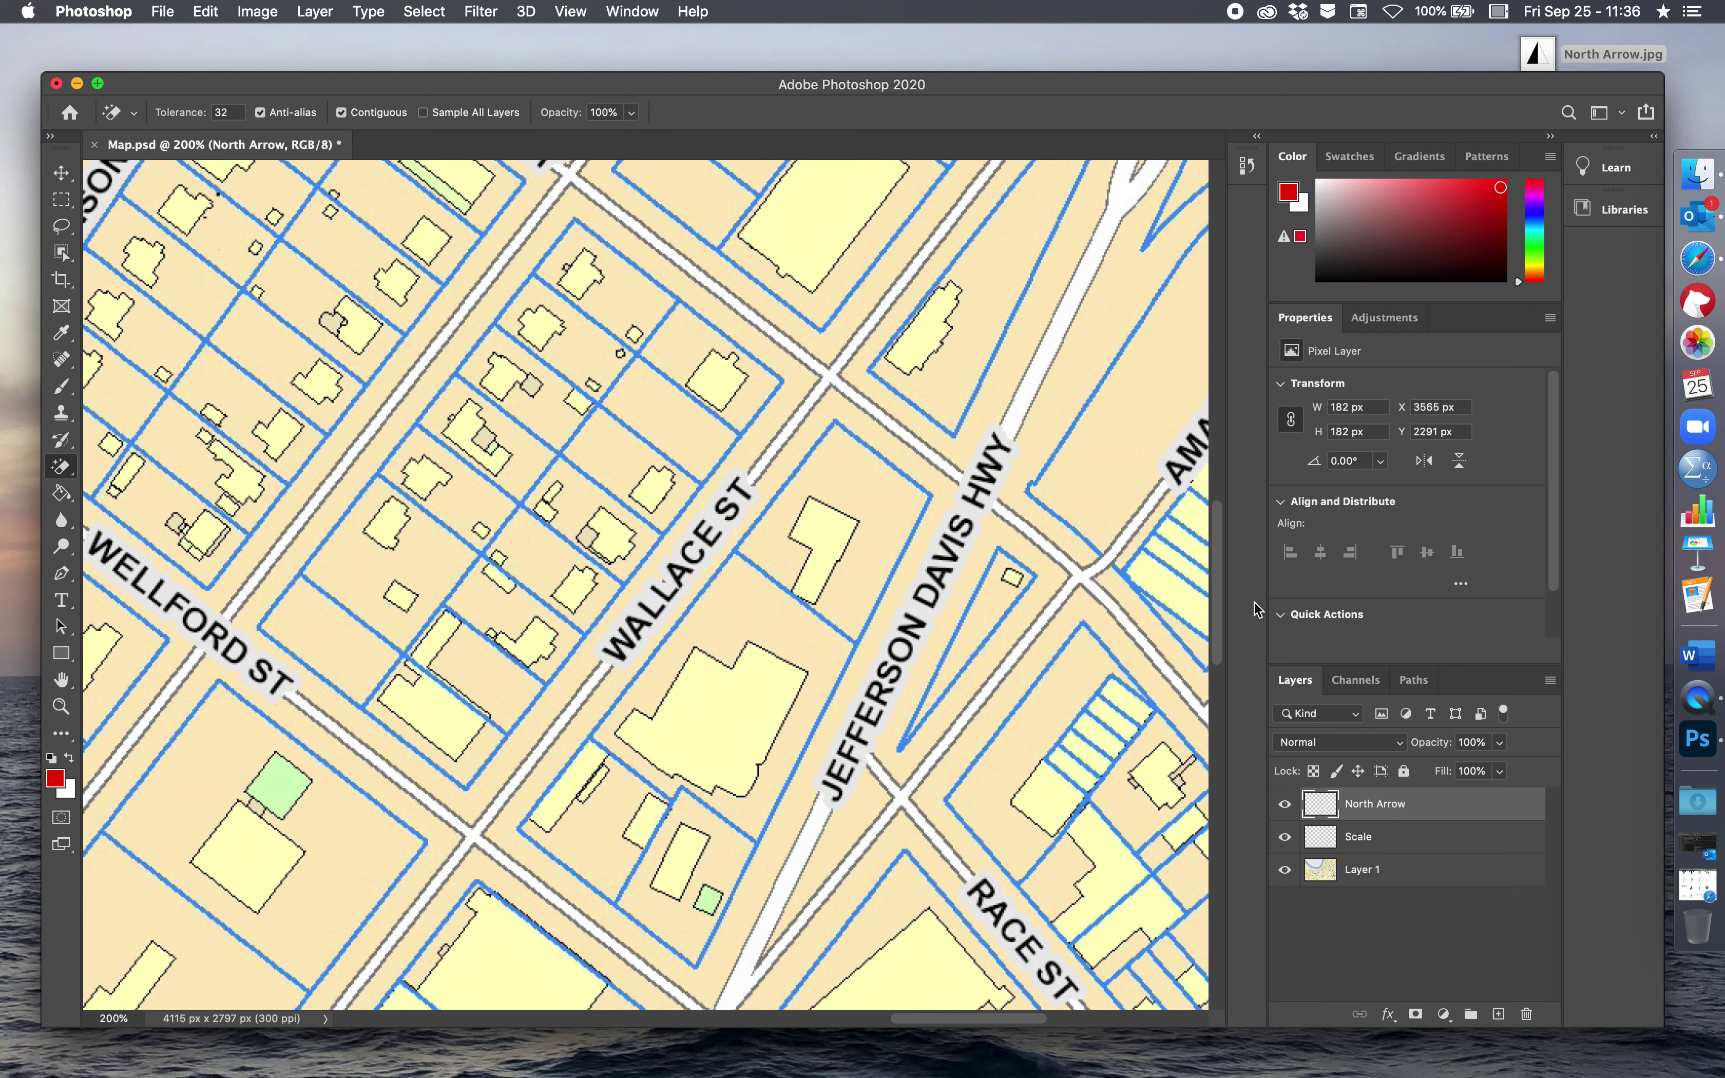
key("super+minus")
key("super+minus")
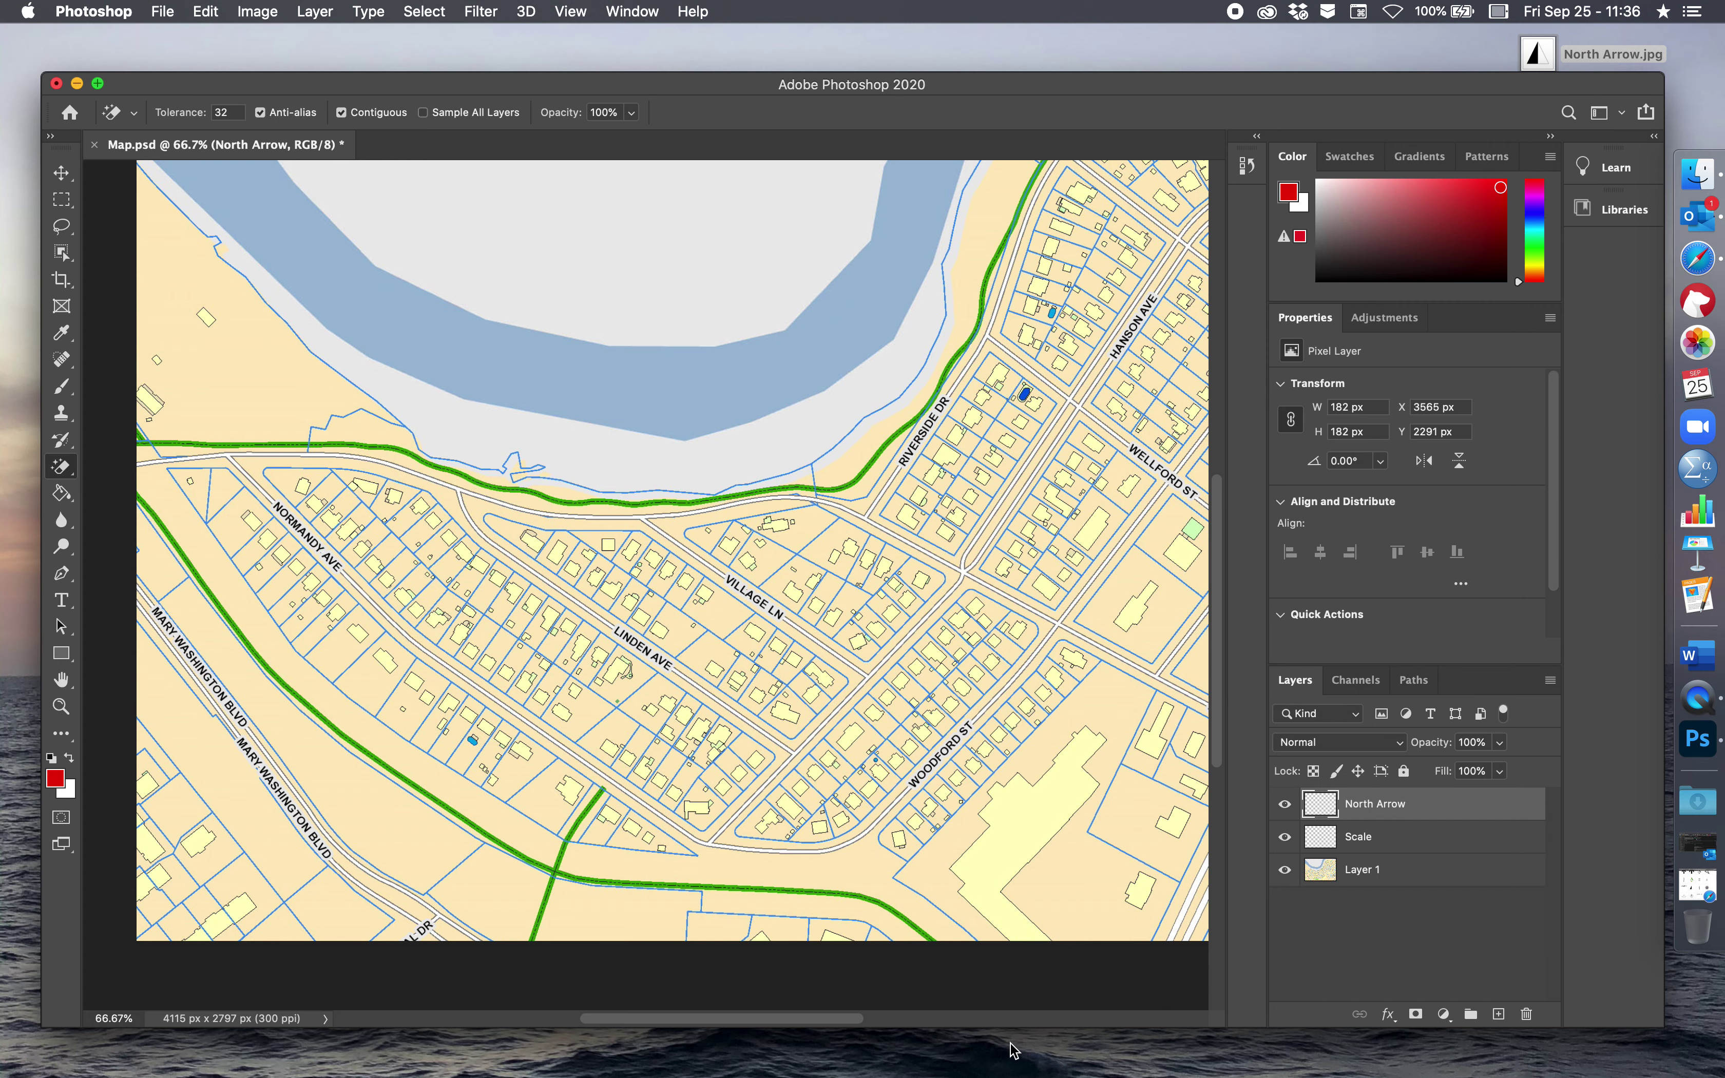
- Launch Excel, create a blank workbook, and resize it to sit beside the map
key("super+space")
type("excel")
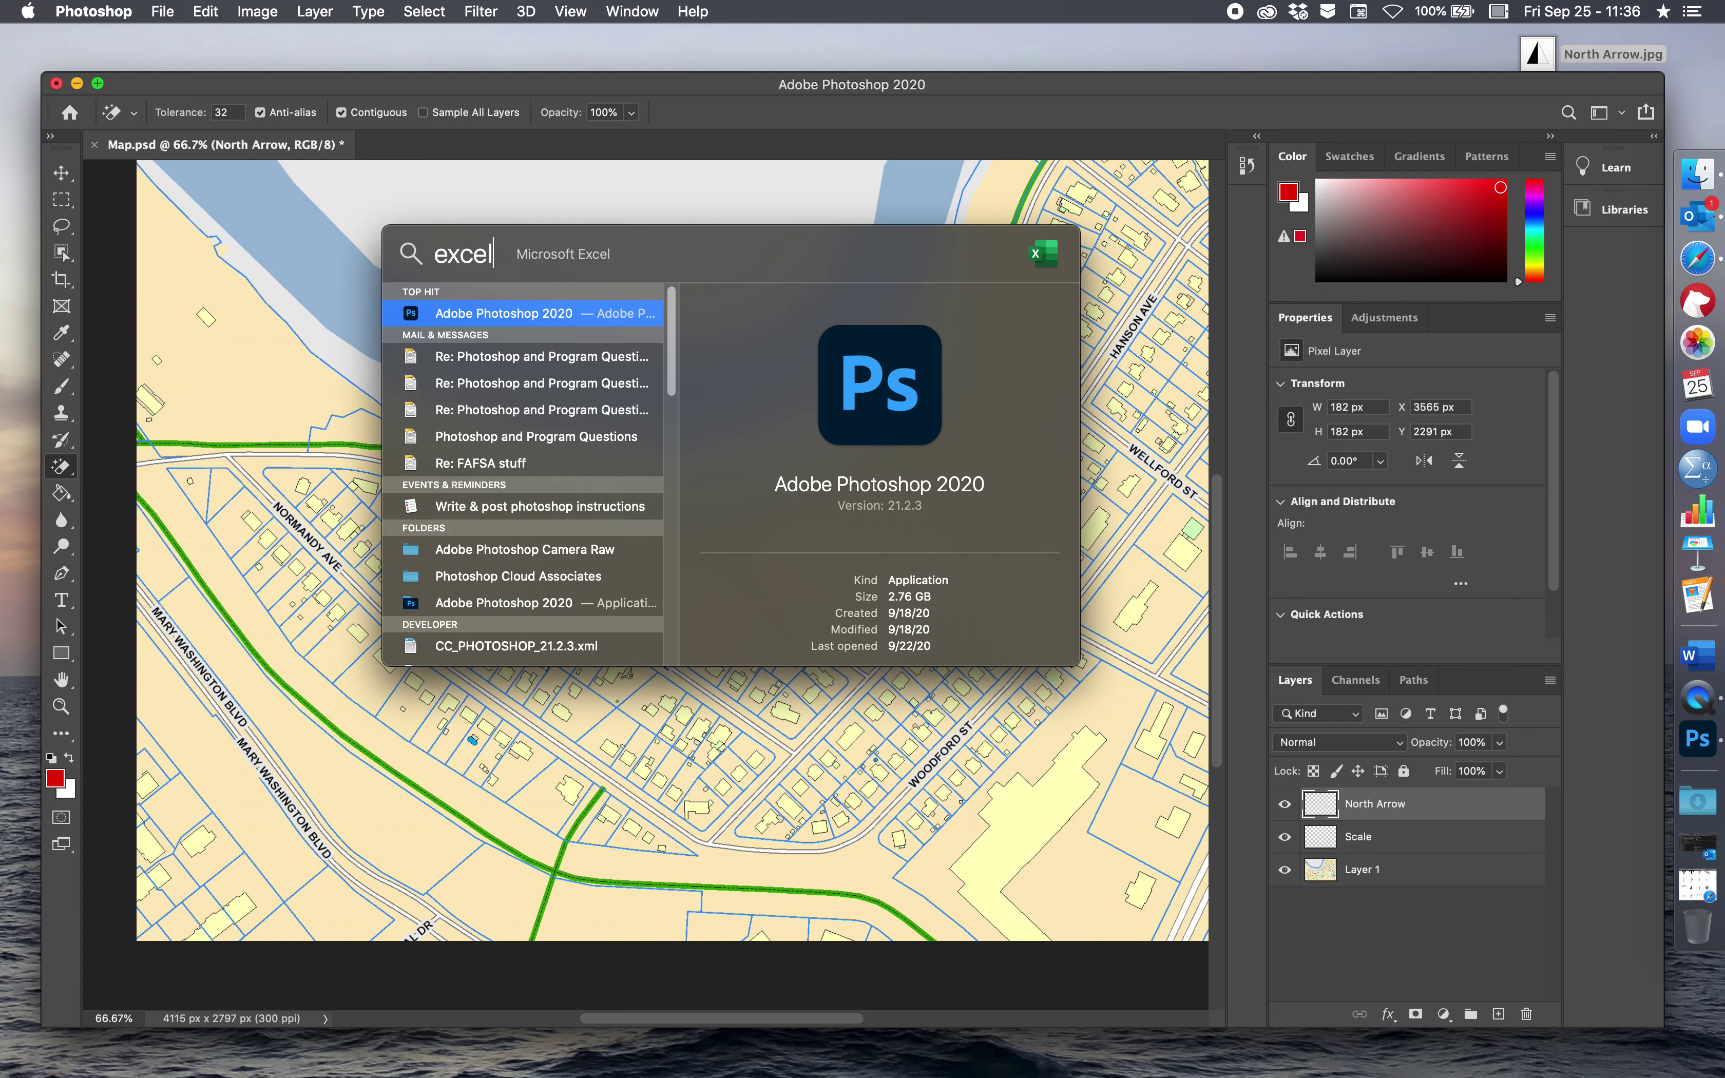
key("Return")
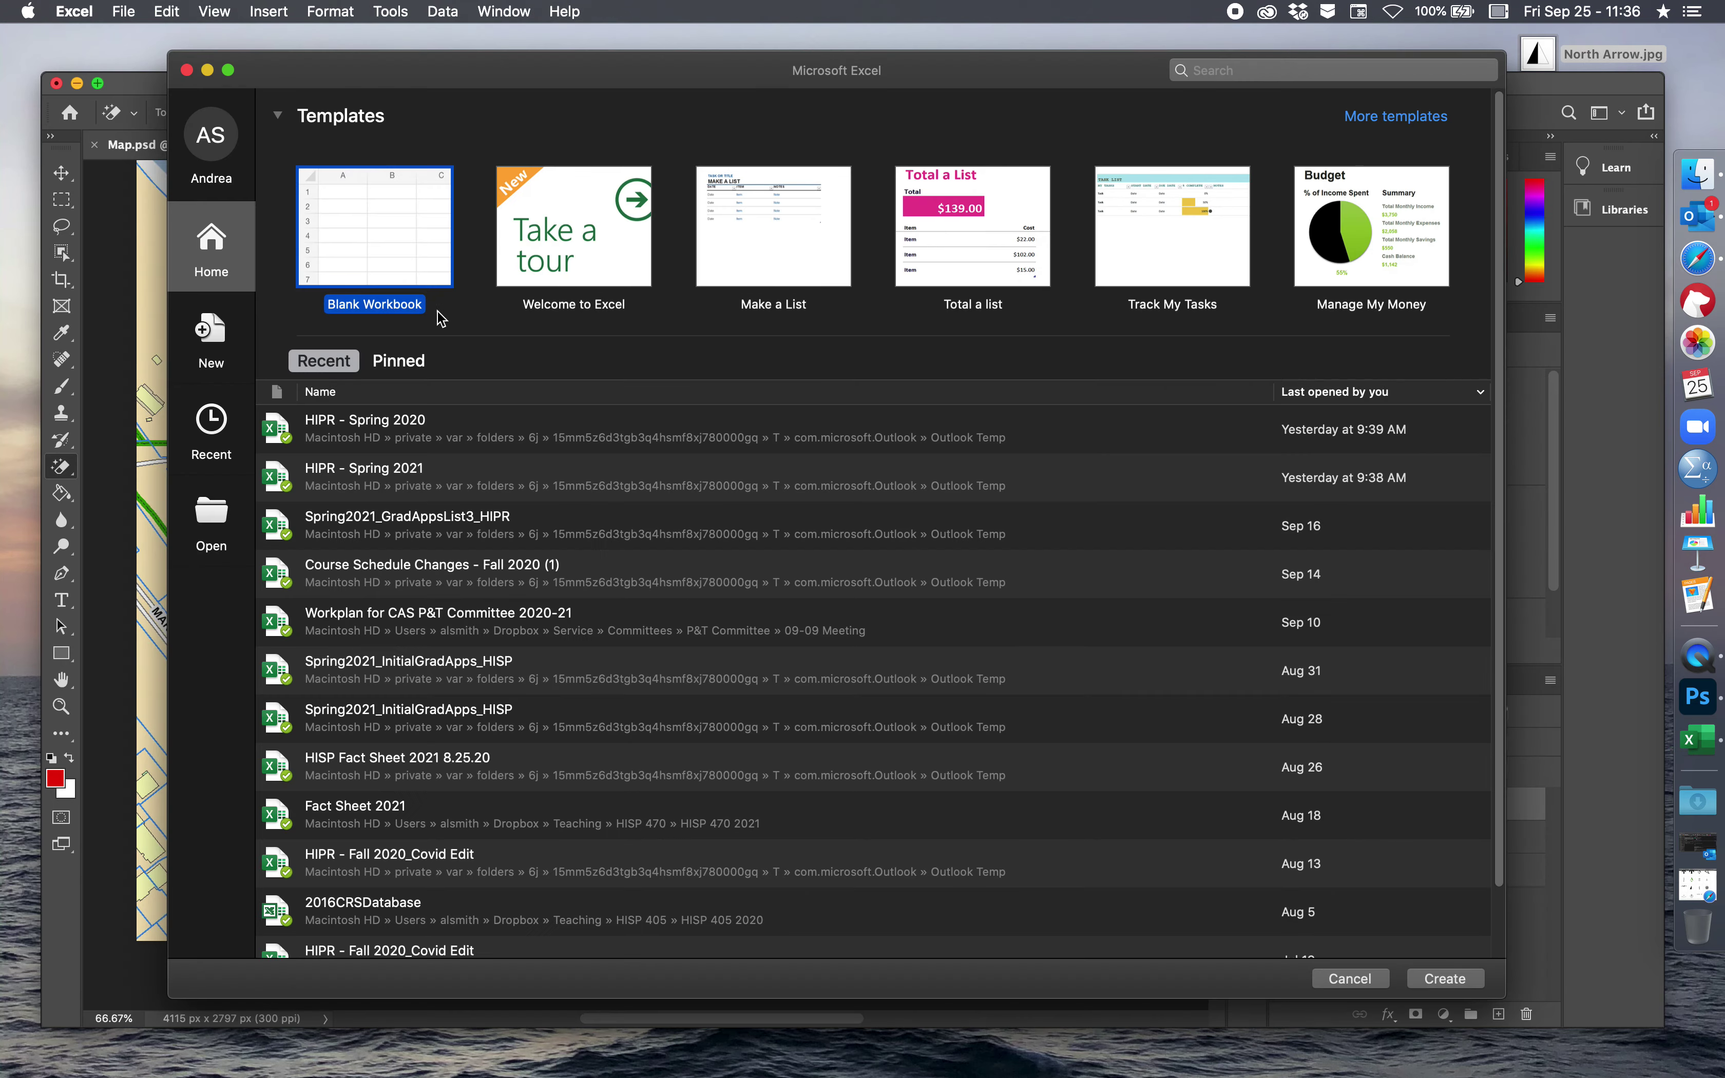
double_click(364, 219)
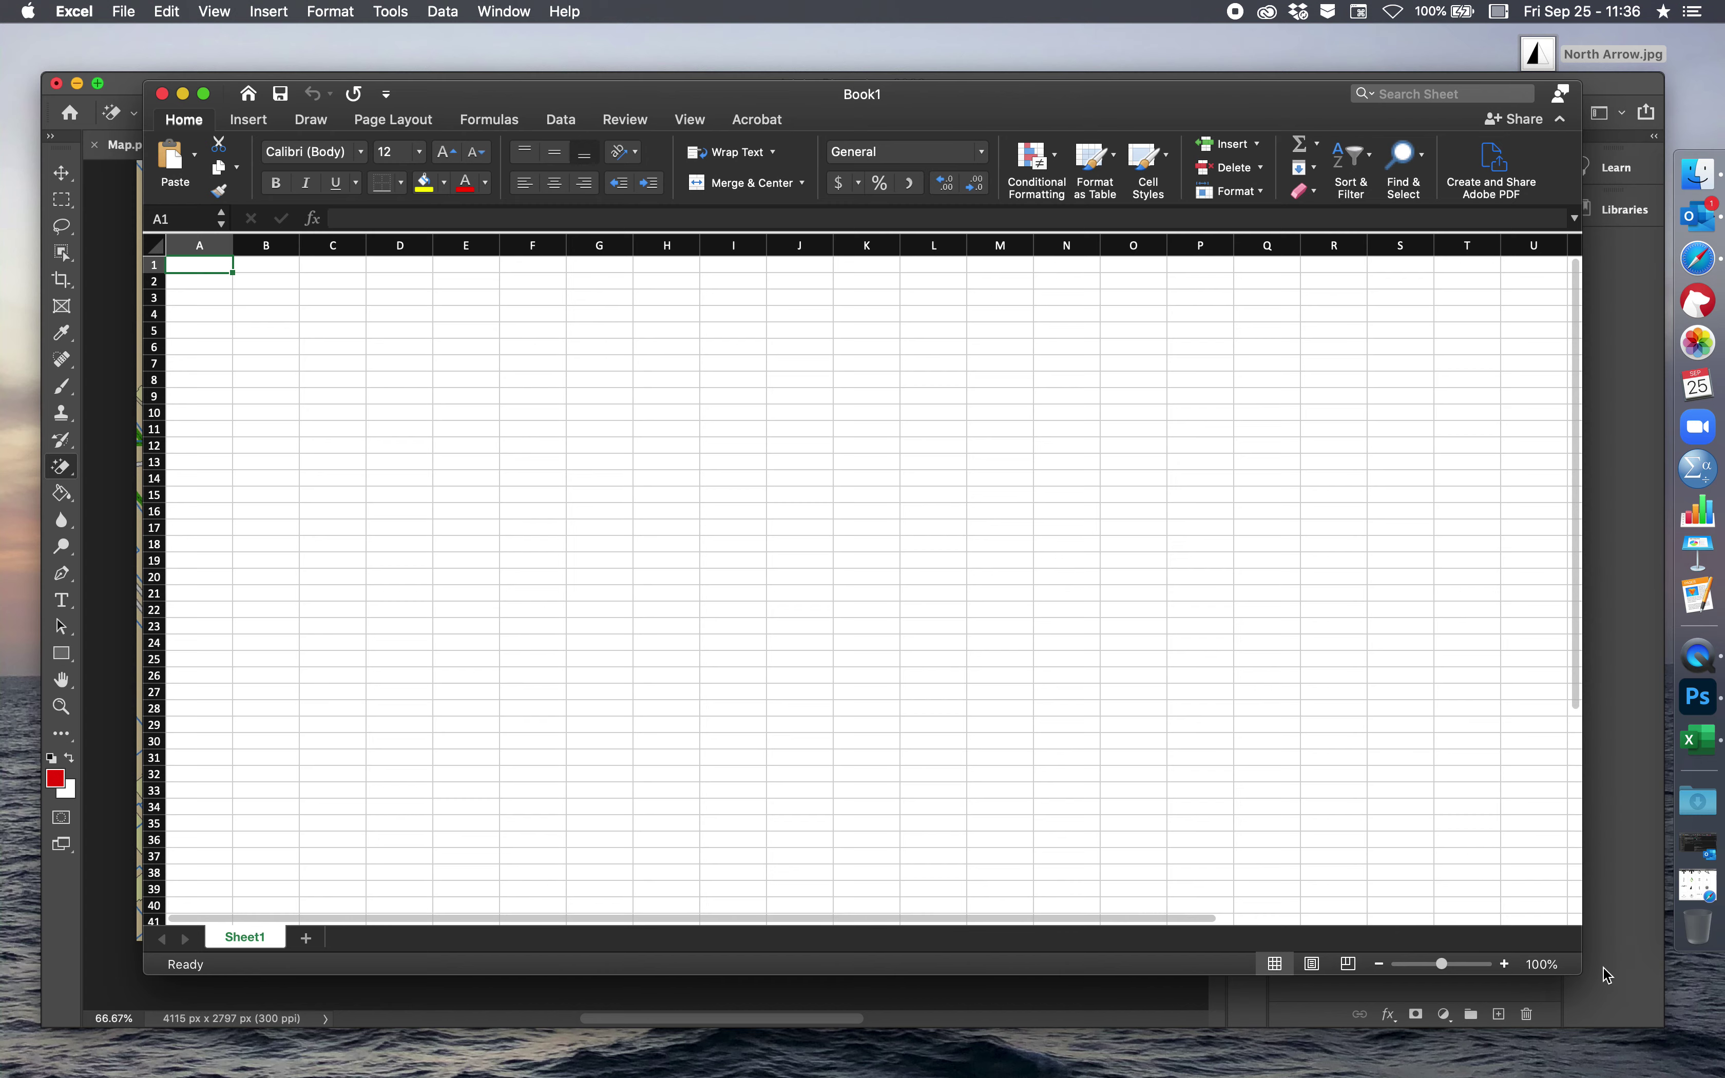
left_click_drag(1550, 968, 1296, 1016)
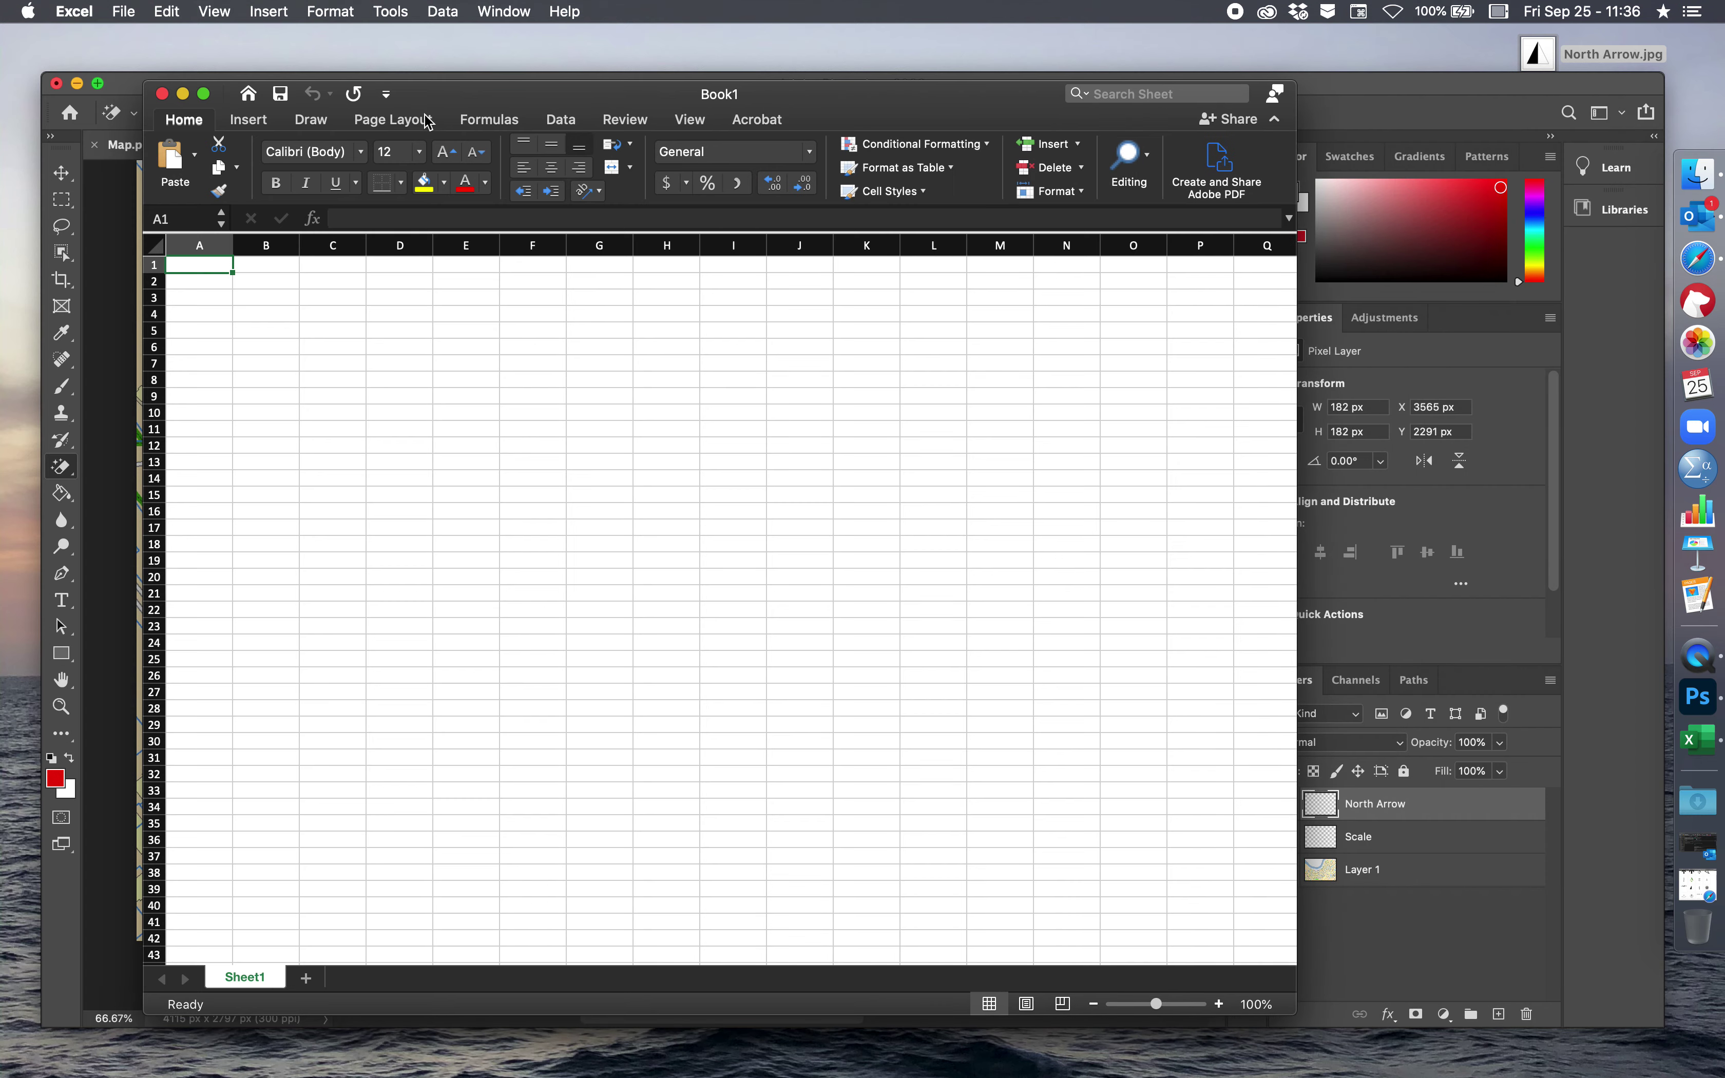
left_click_drag(468, 93, 802, 88)
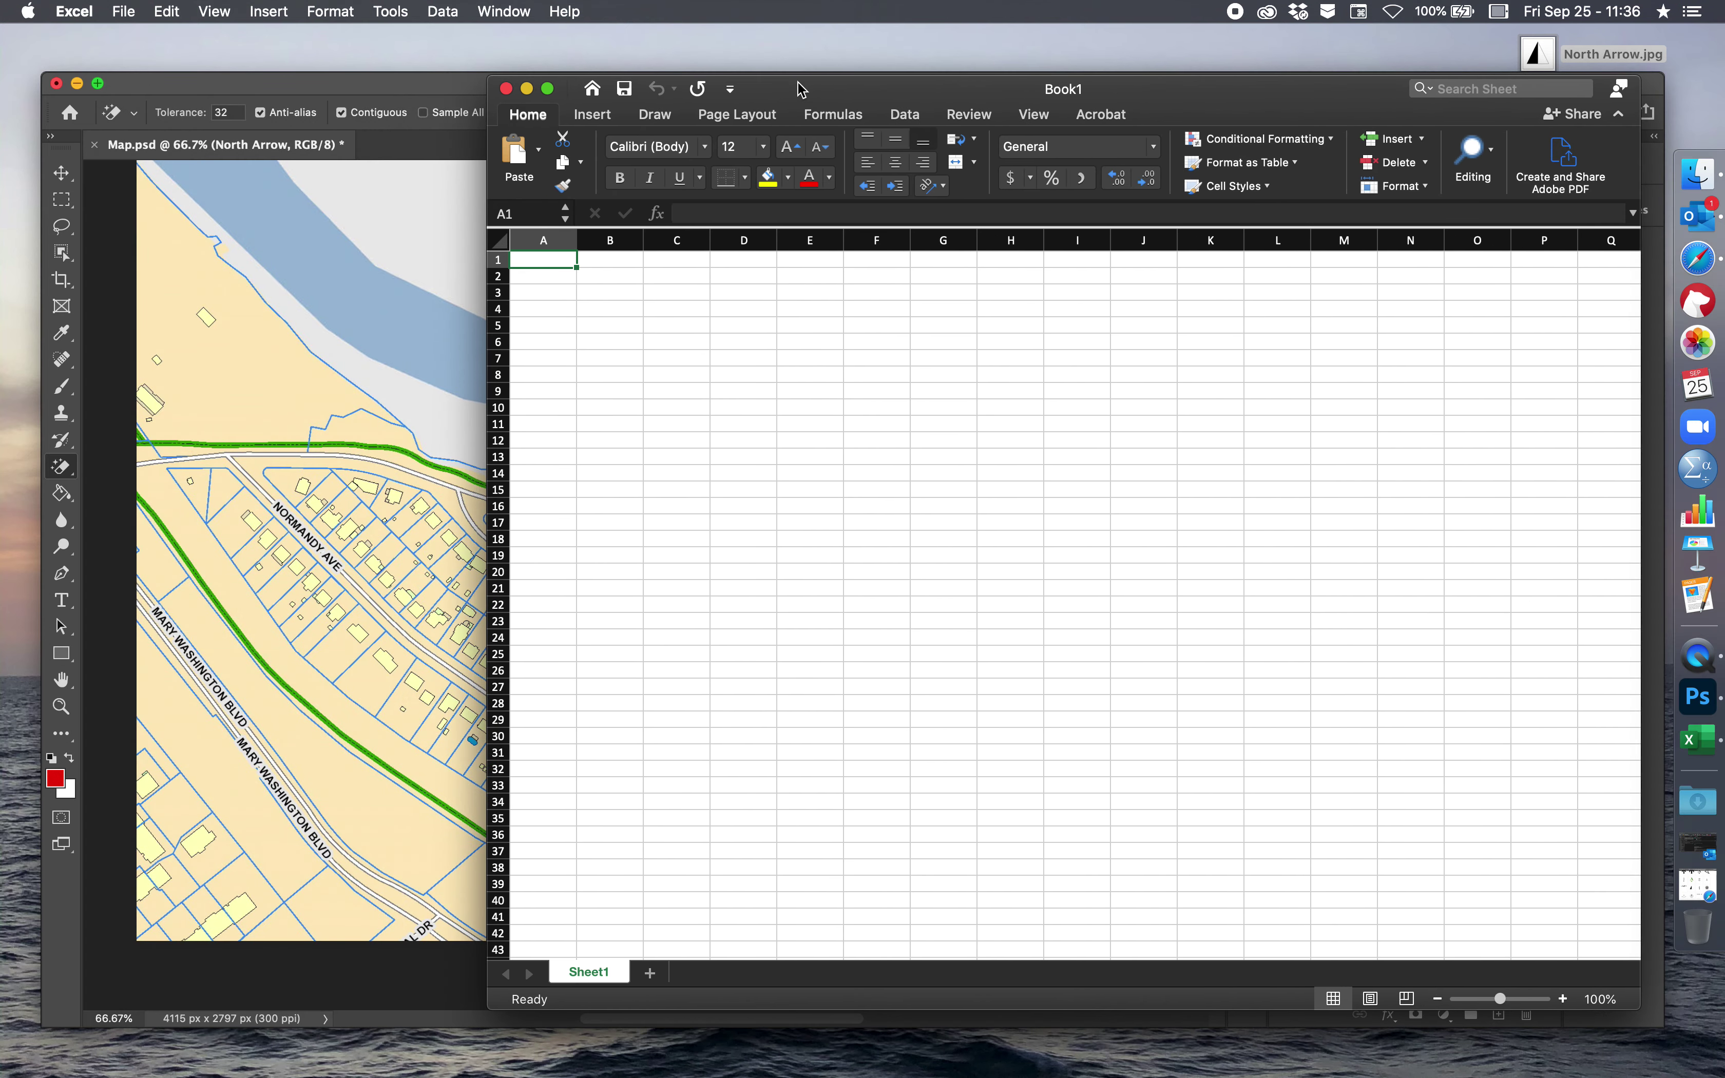
- Enter the heading 'Condition' in cell B4
left_click(730, 294)
left_click(744, 330)
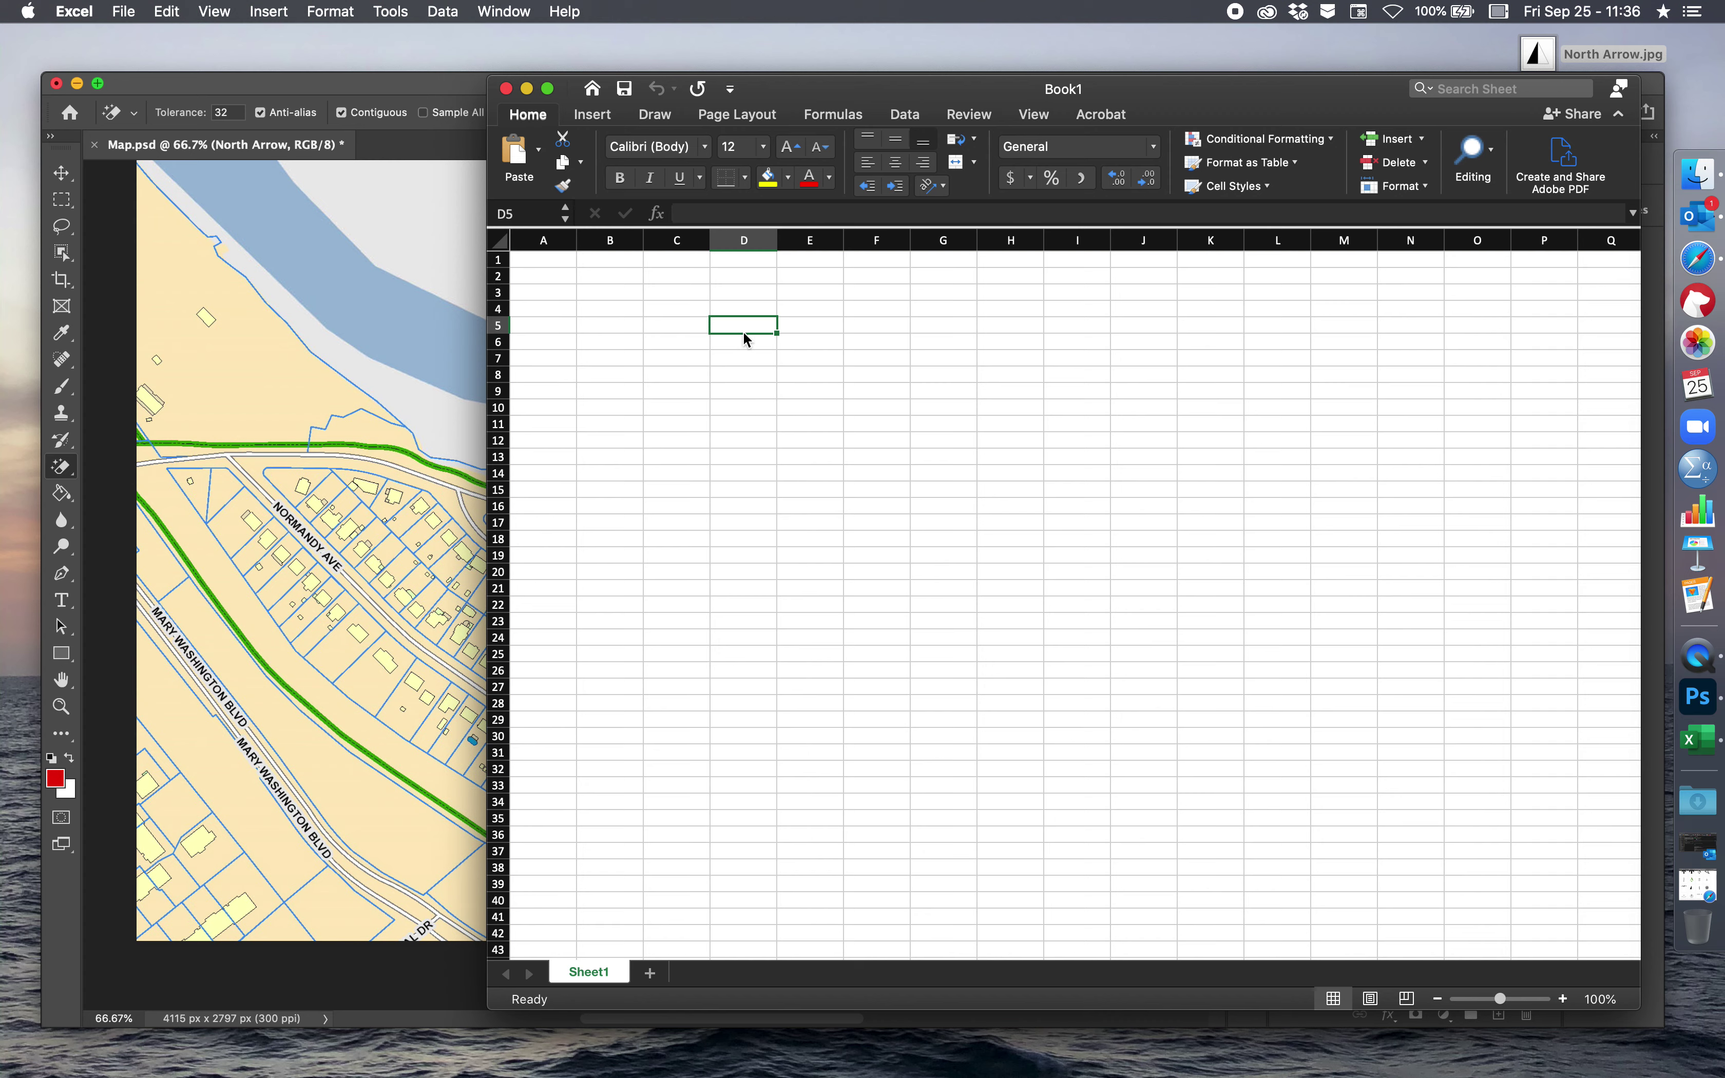
left_click(633, 313)
type("Conditi")
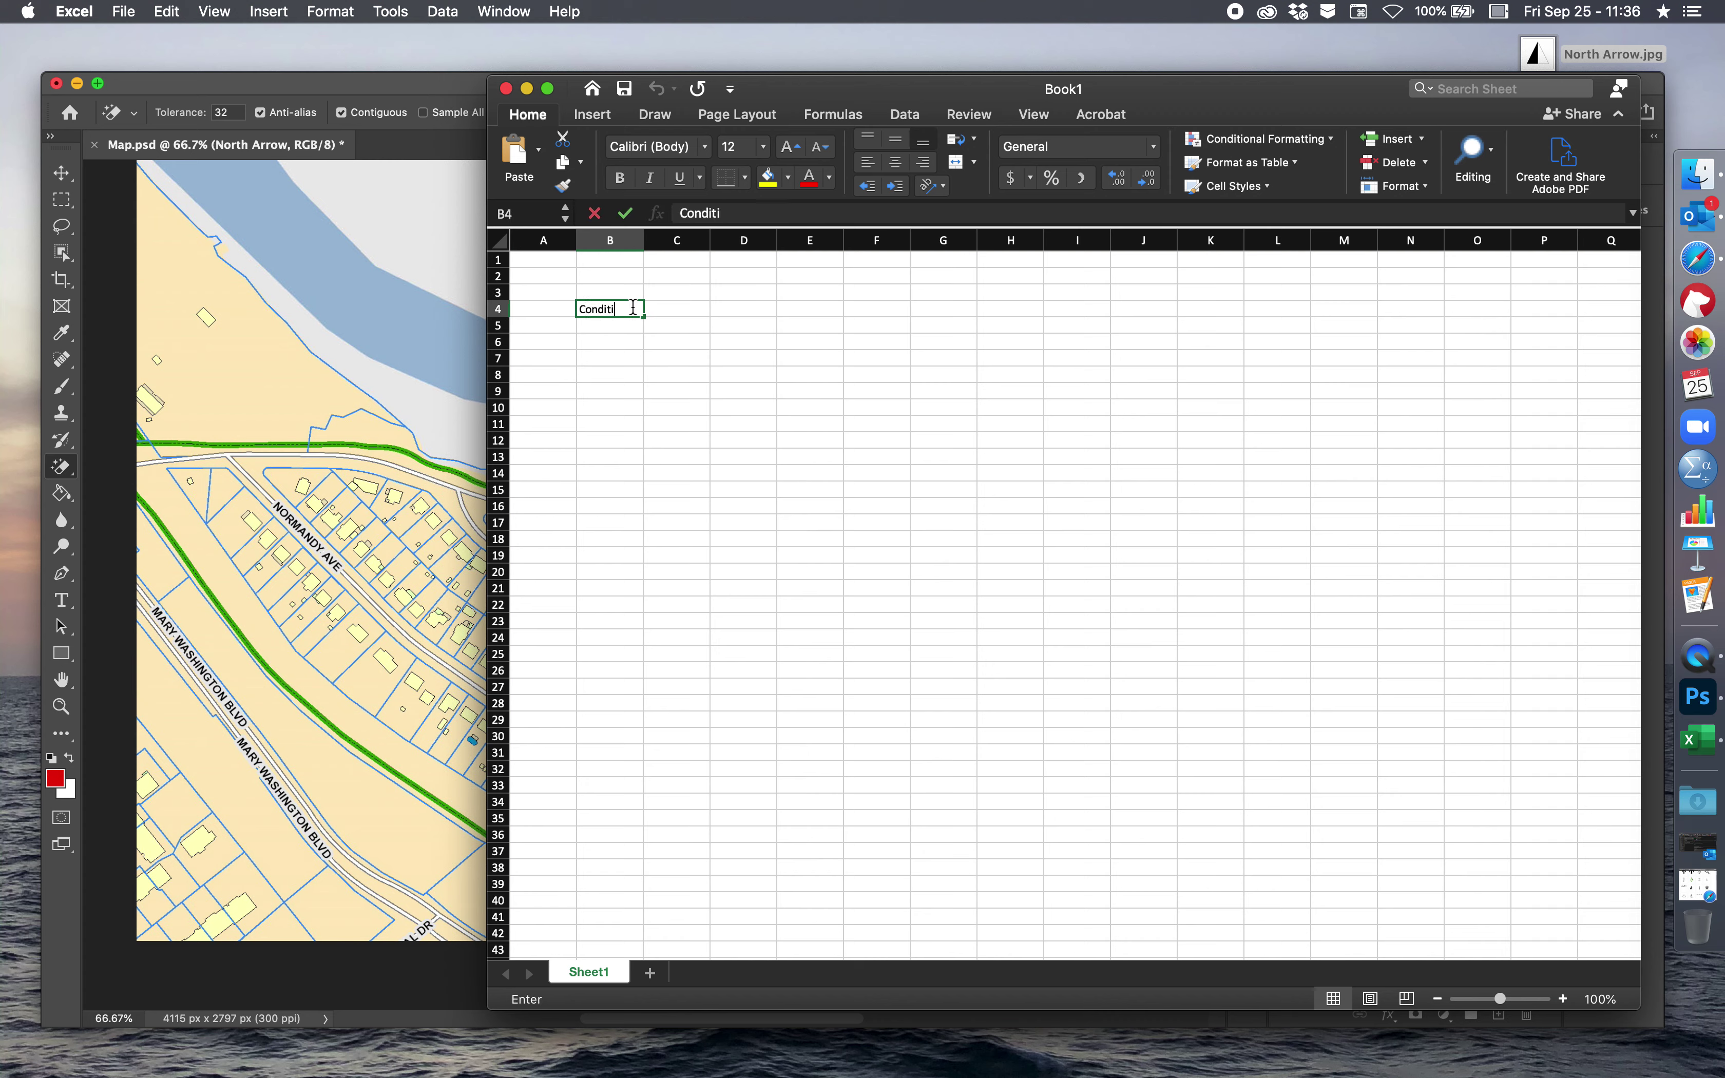
key("Return")
key("Return")
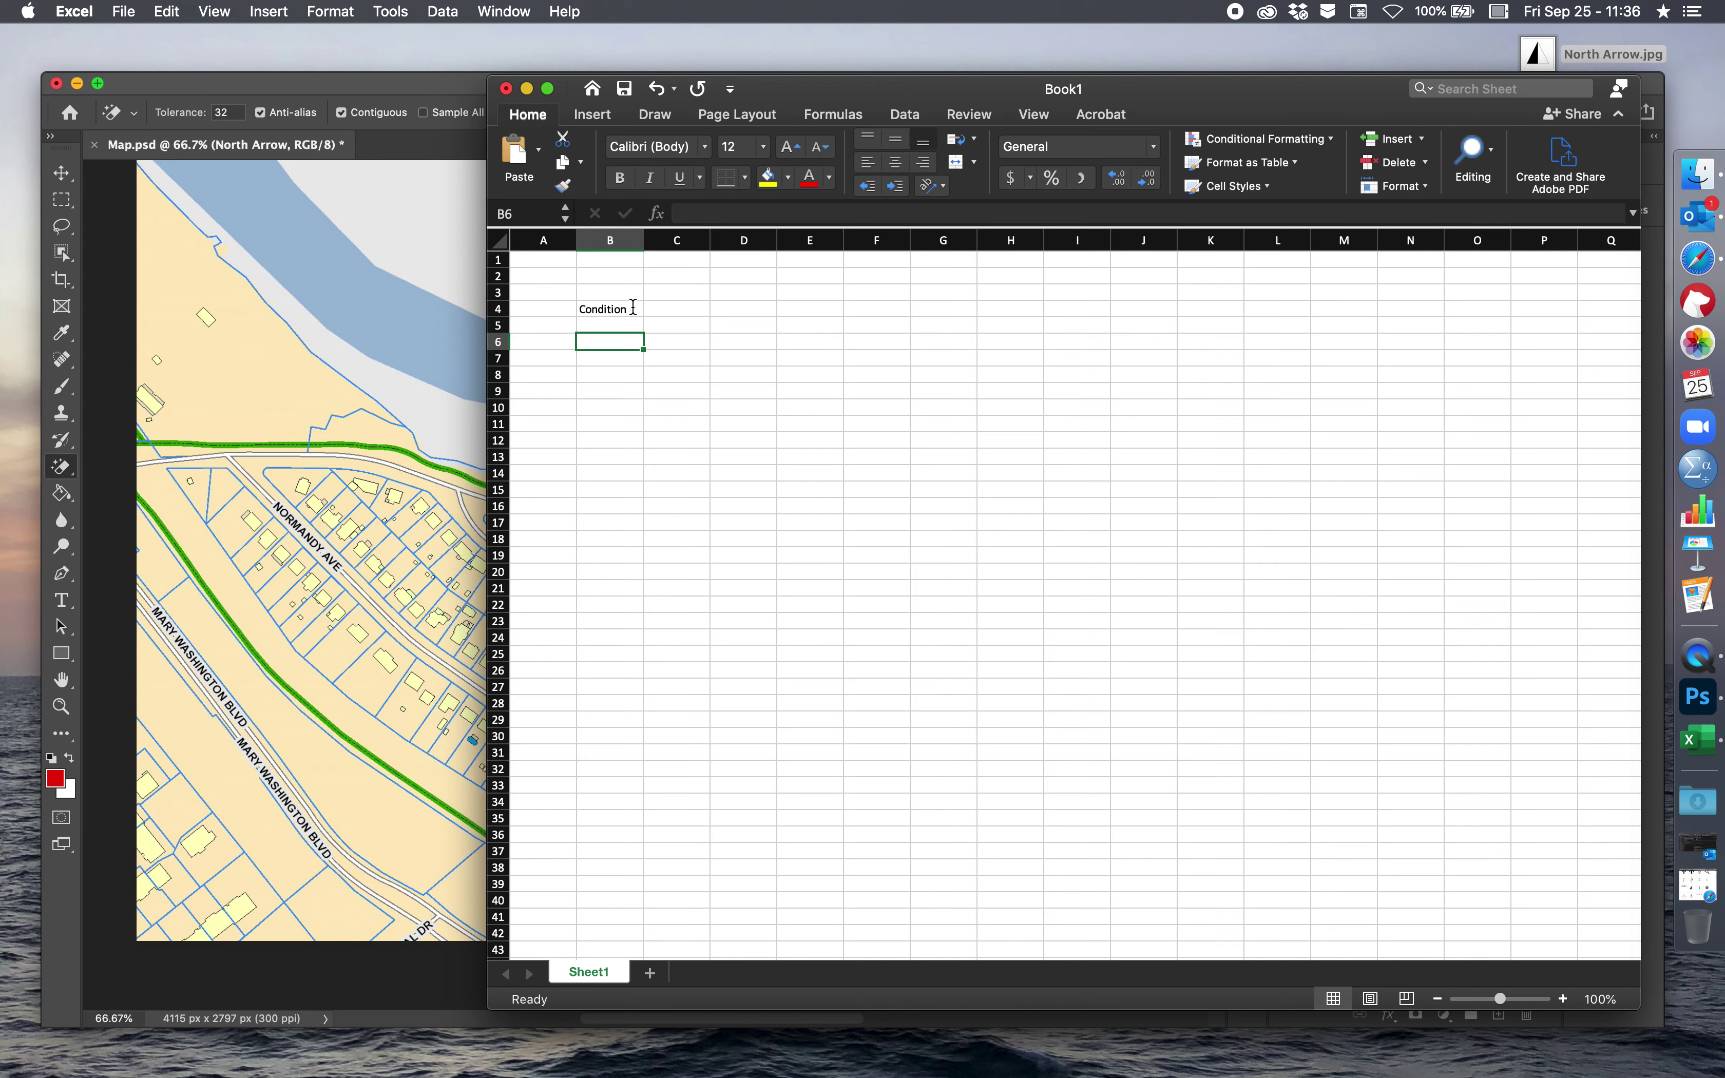
- Enter Excellent, Good, Fair and Poor in cells D6, D8, D10 and D12
key("Right")
key("Right")
type("Exc")
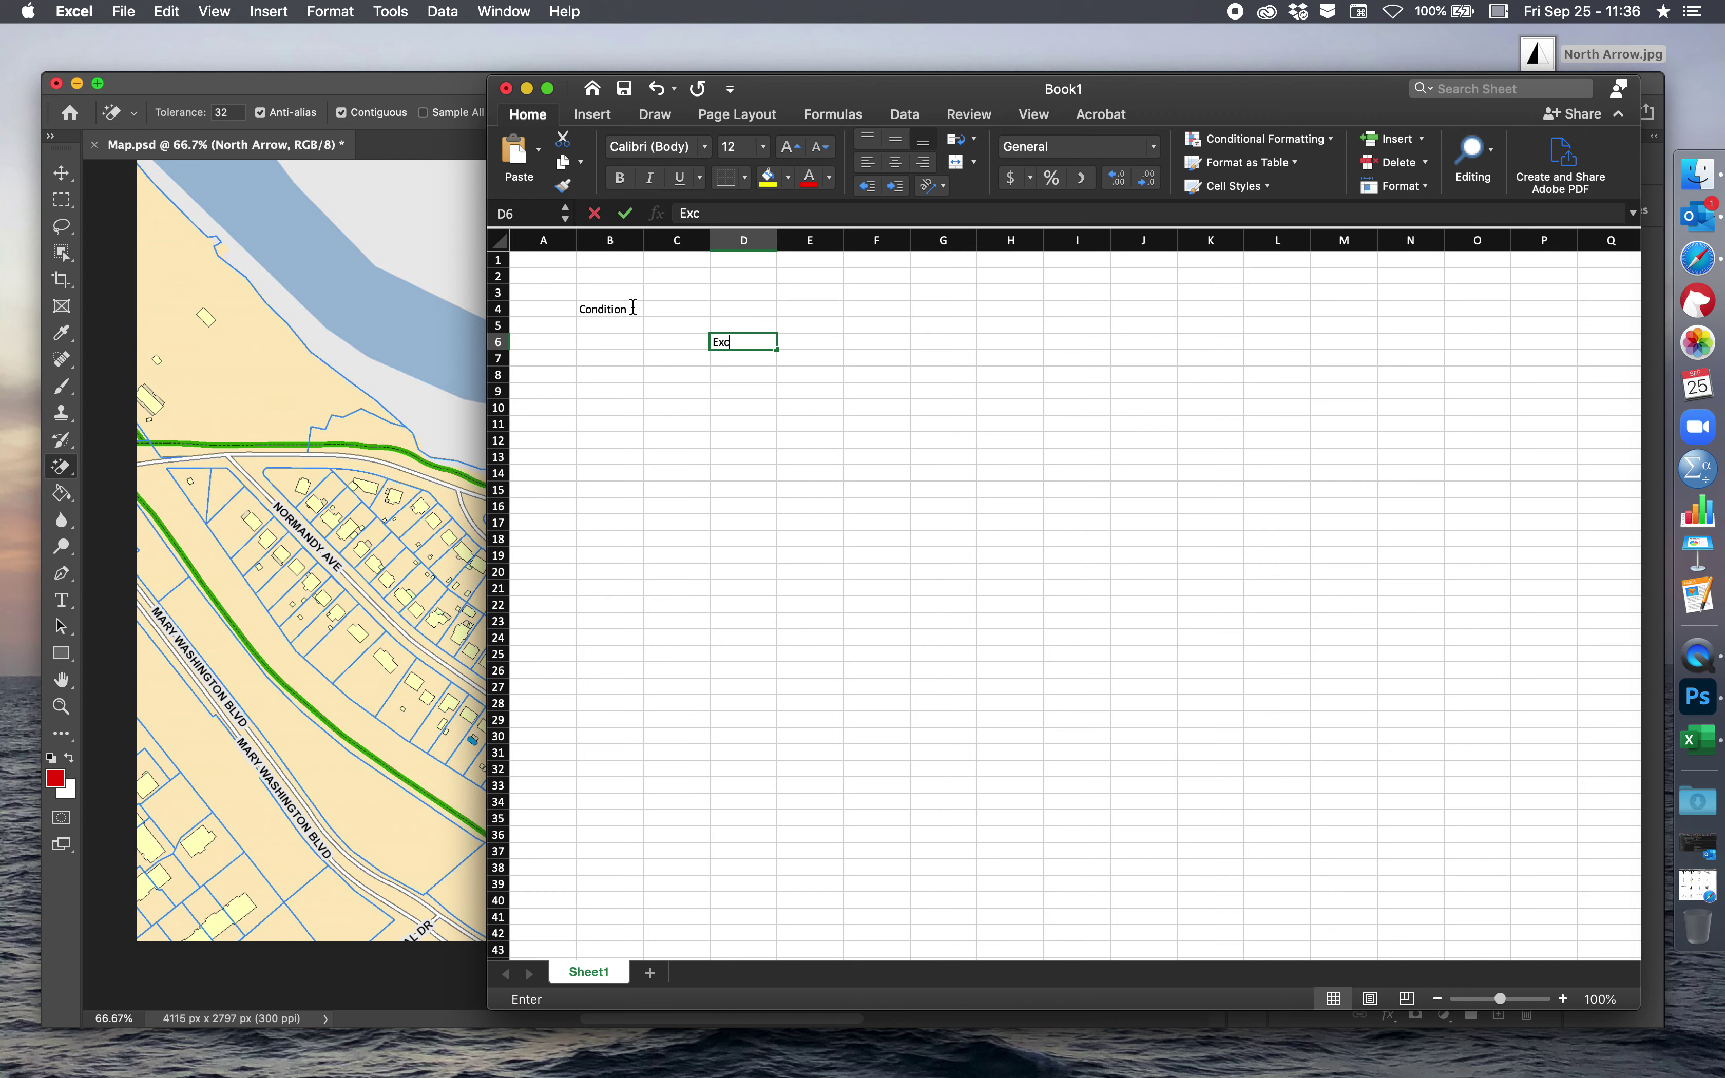
type("ellent")
key("Return")
key("Return")
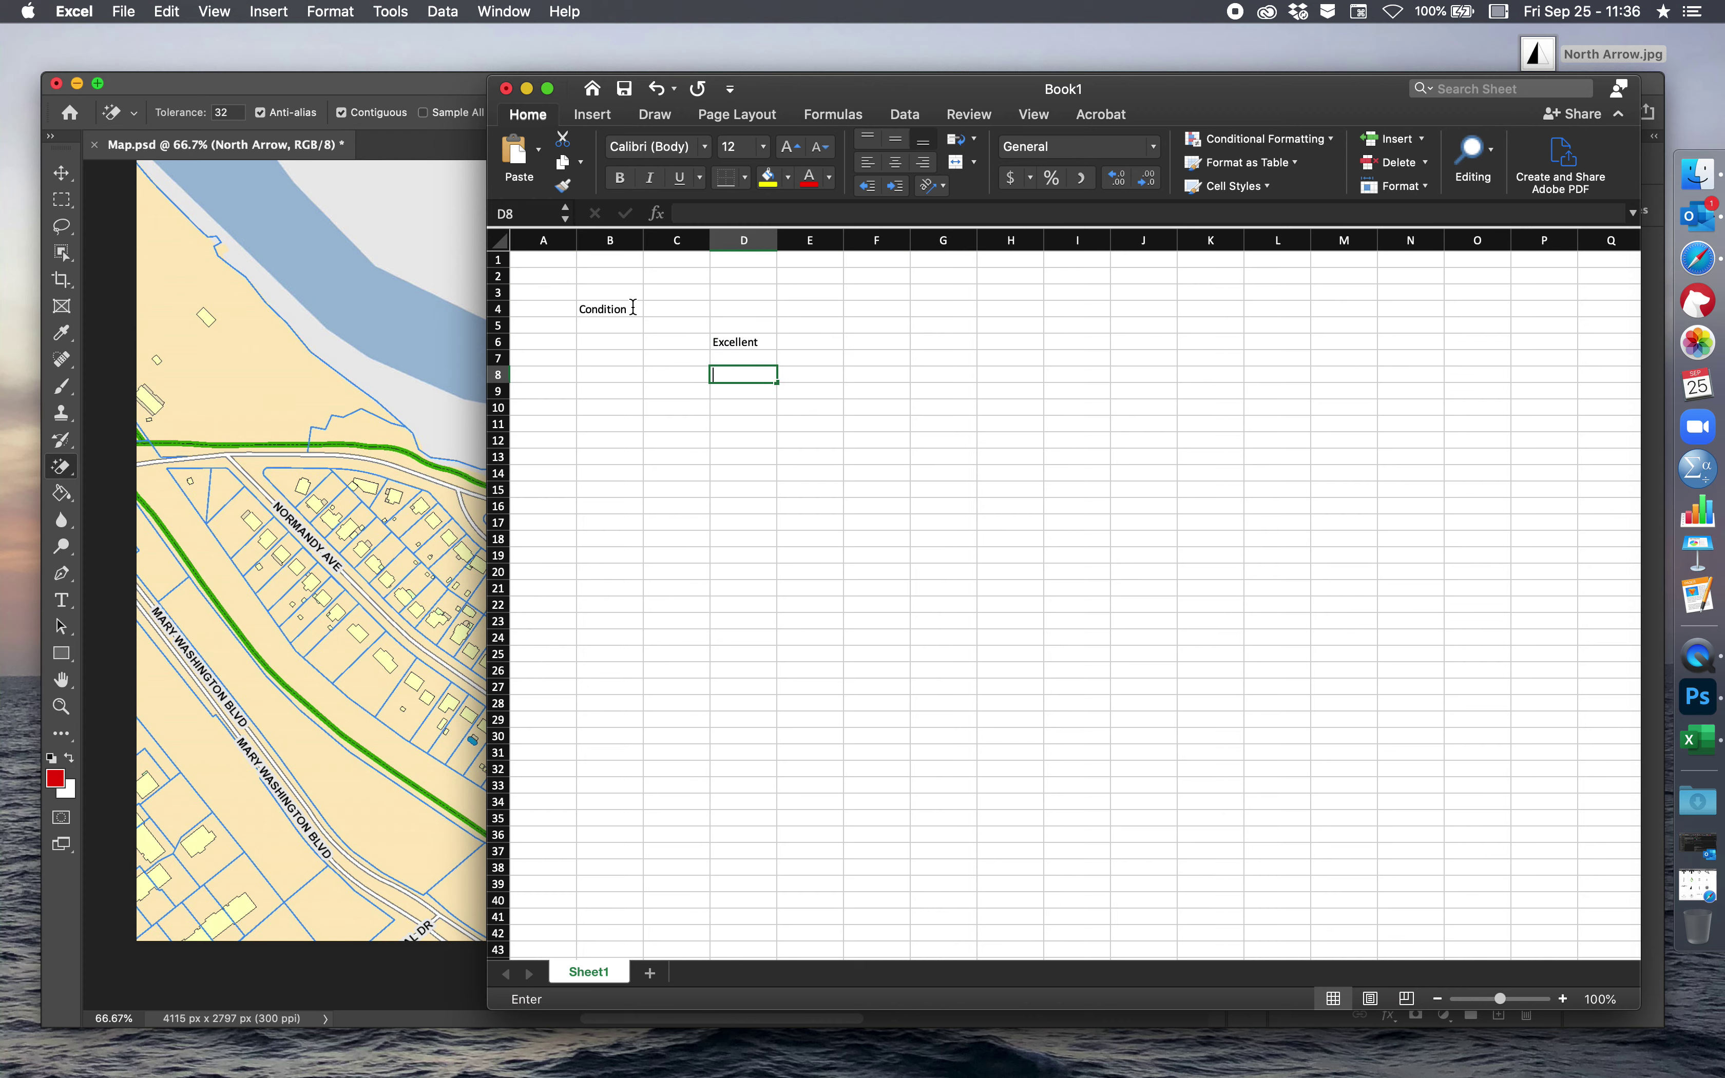
type("Good")
key("Return")
key("Return")
type("Fair")
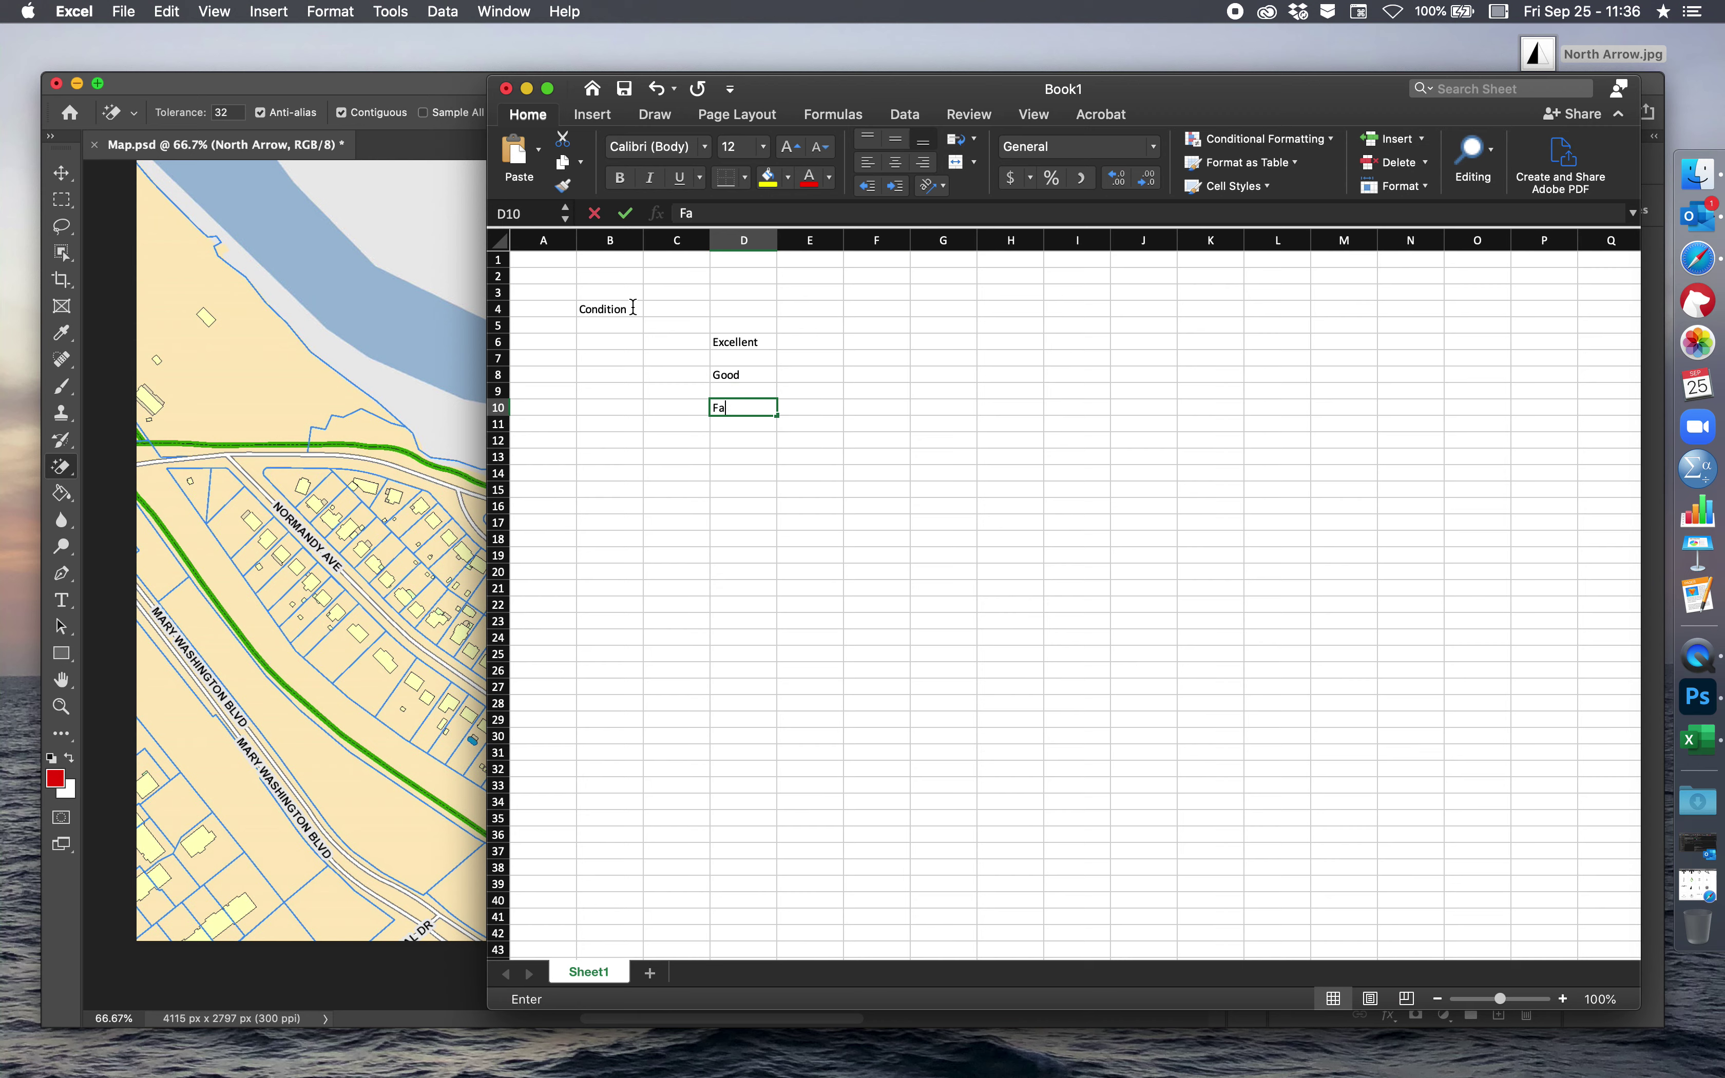
key("Return")
key("Return")
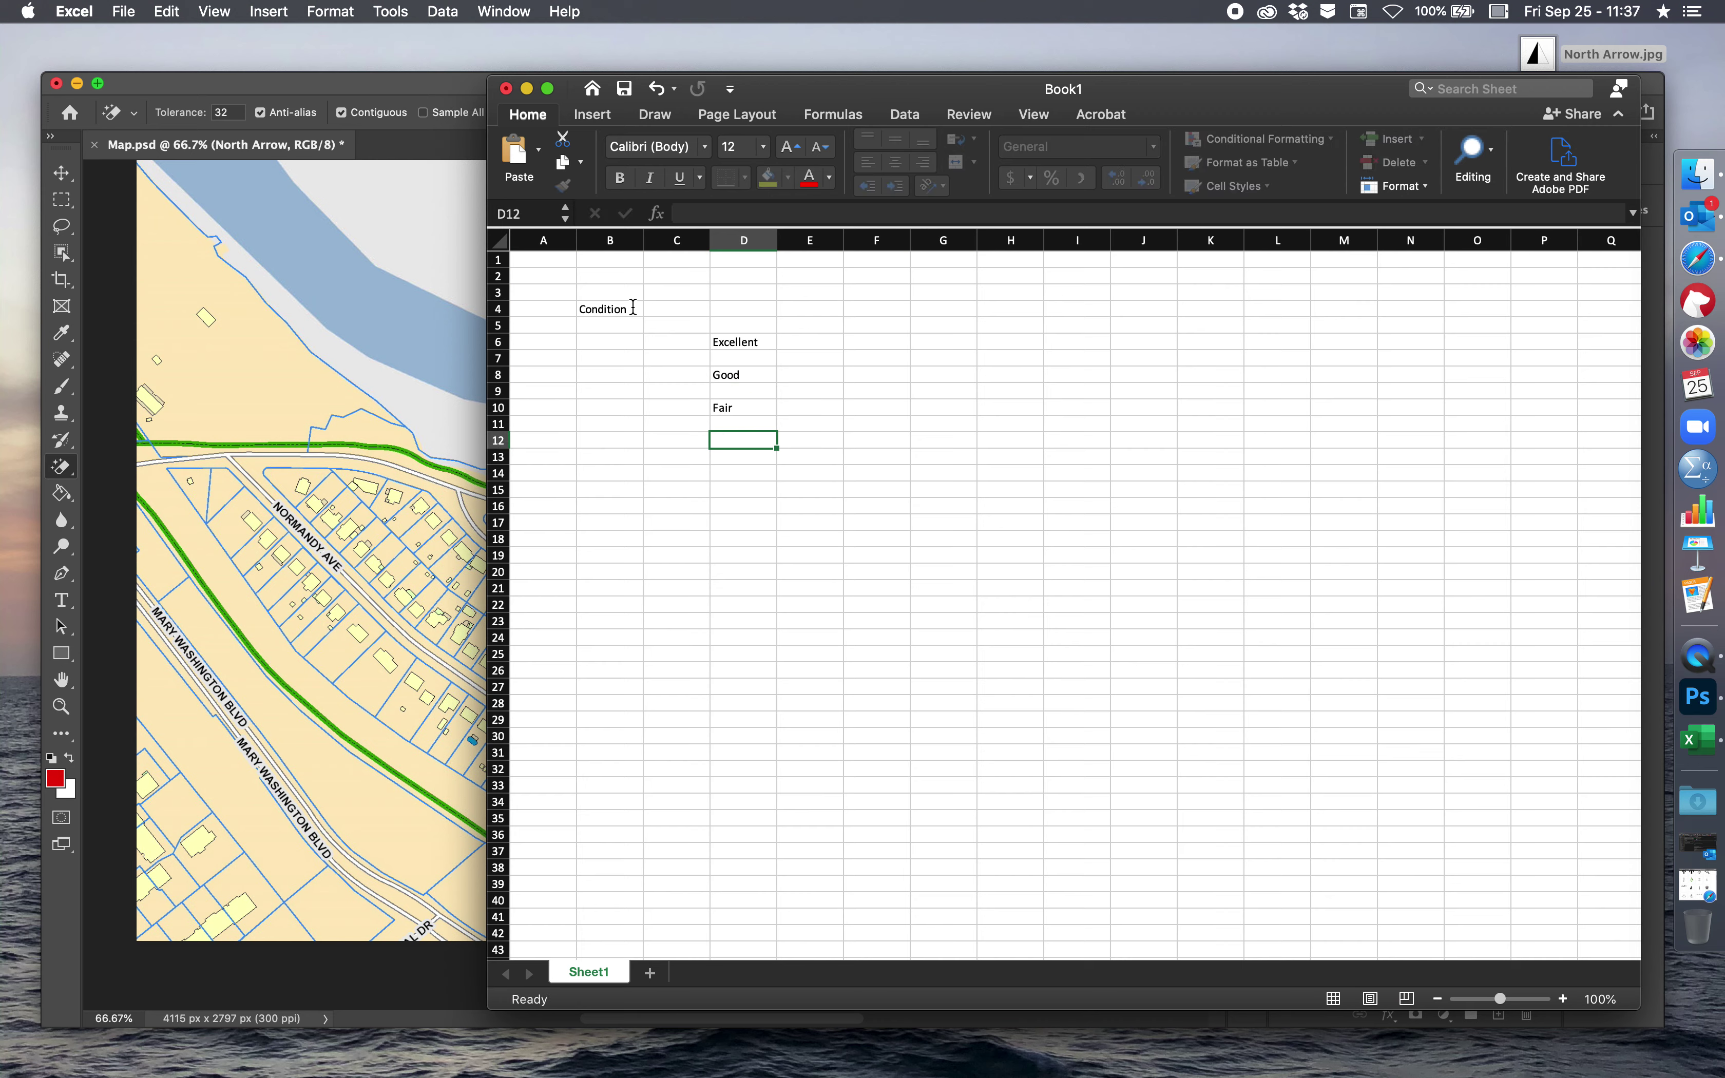
type("oor")
key("Left")
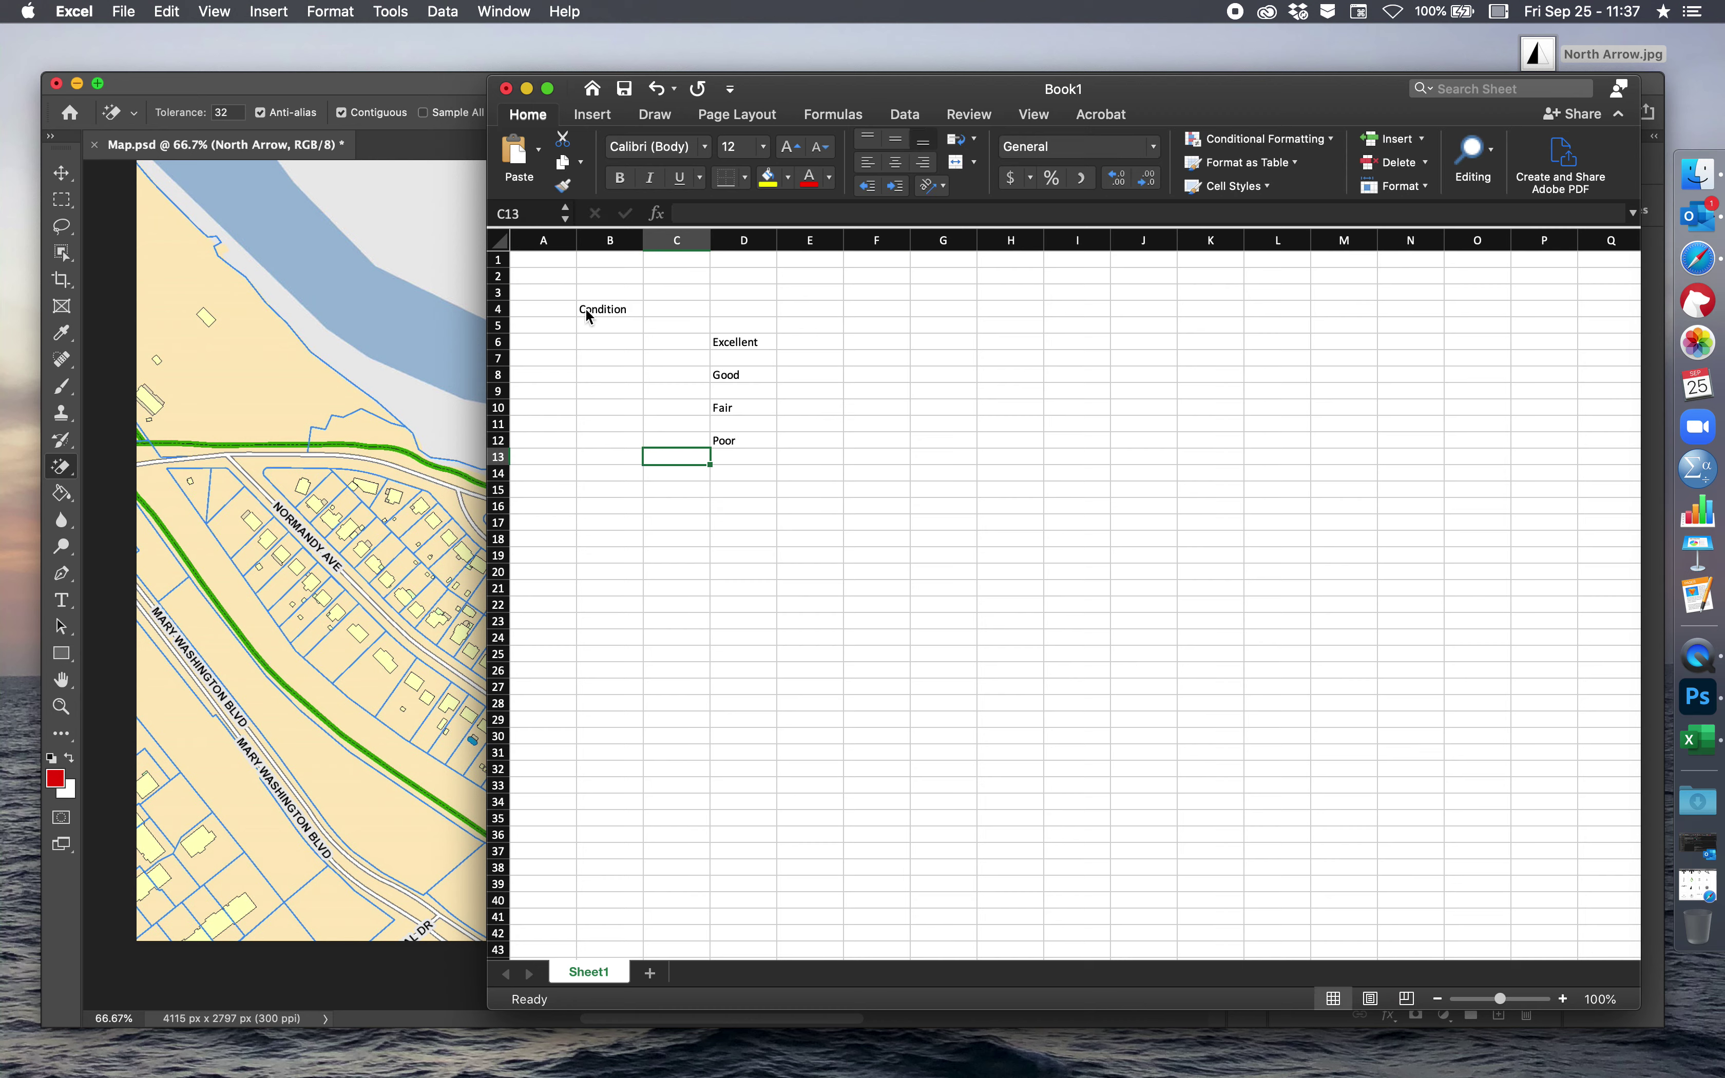
- Fill the legend block A3:E14 with white to hide its gridlines
left_click_drag(550, 295, 780, 480)
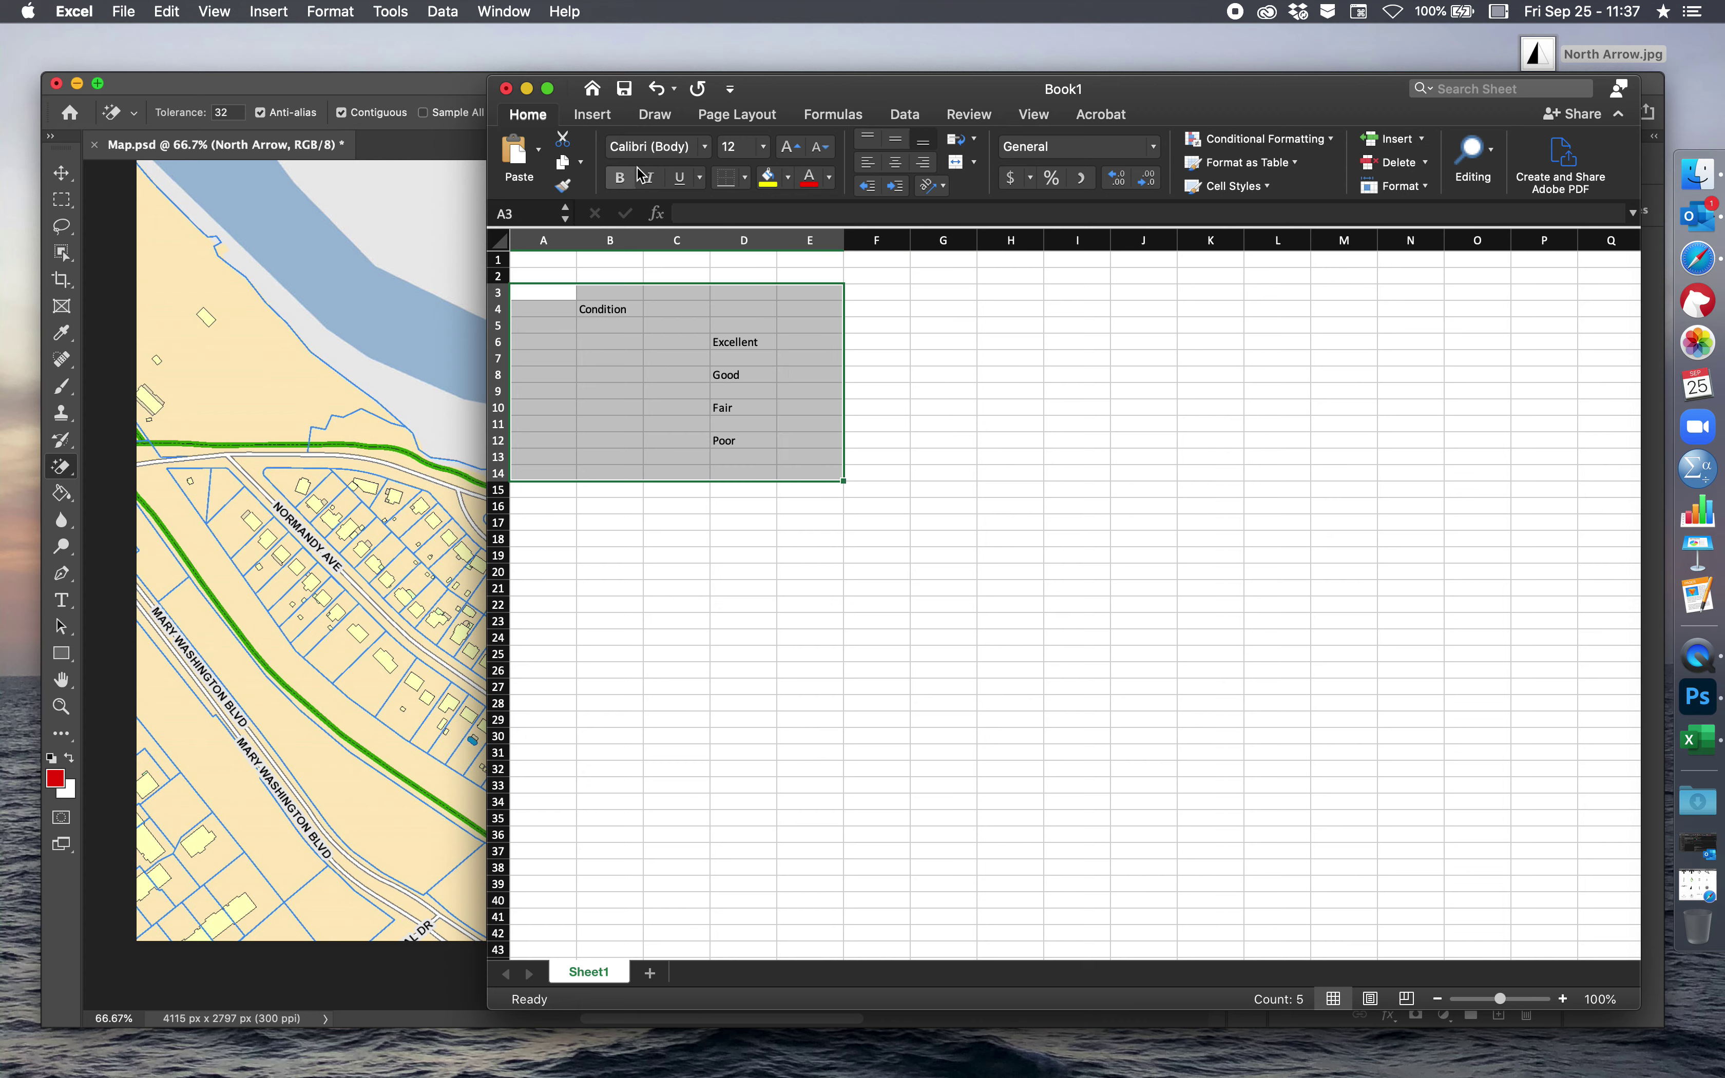
left_click(767, 178)
left_click(787, 178)
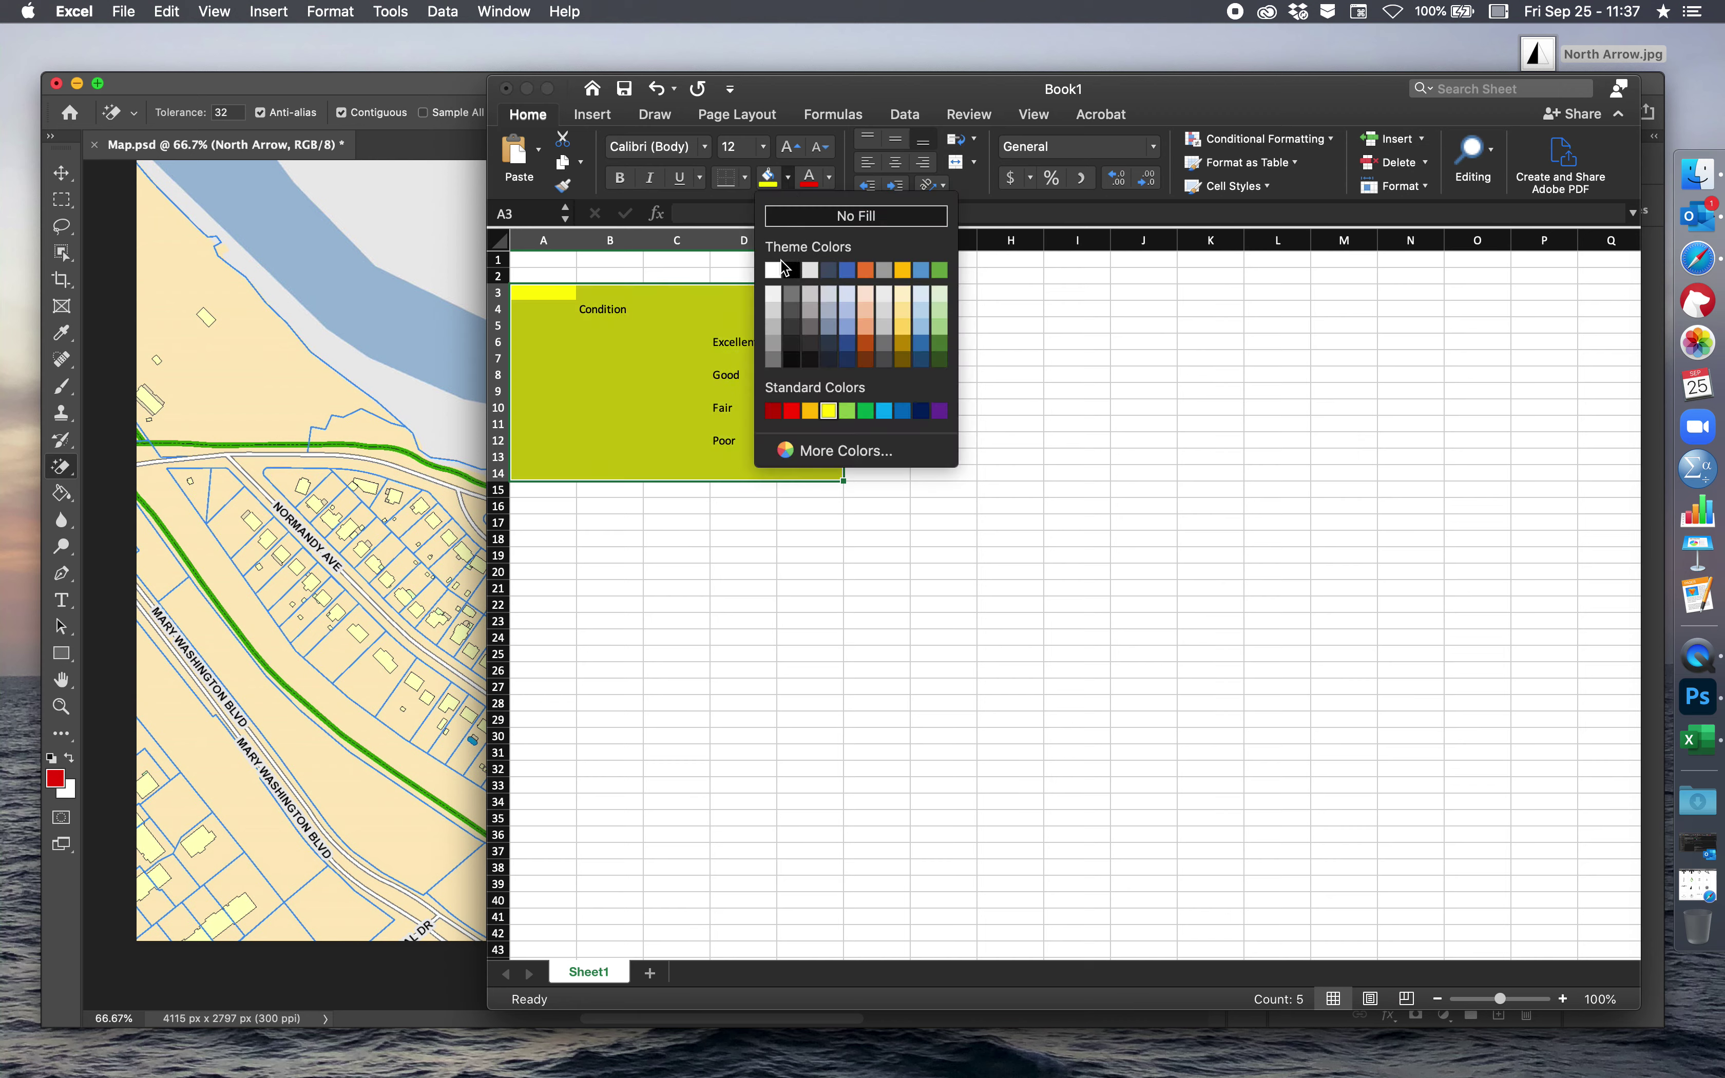
left_click(777, 268)
left_click(945, 377)
left_click(642, 373)
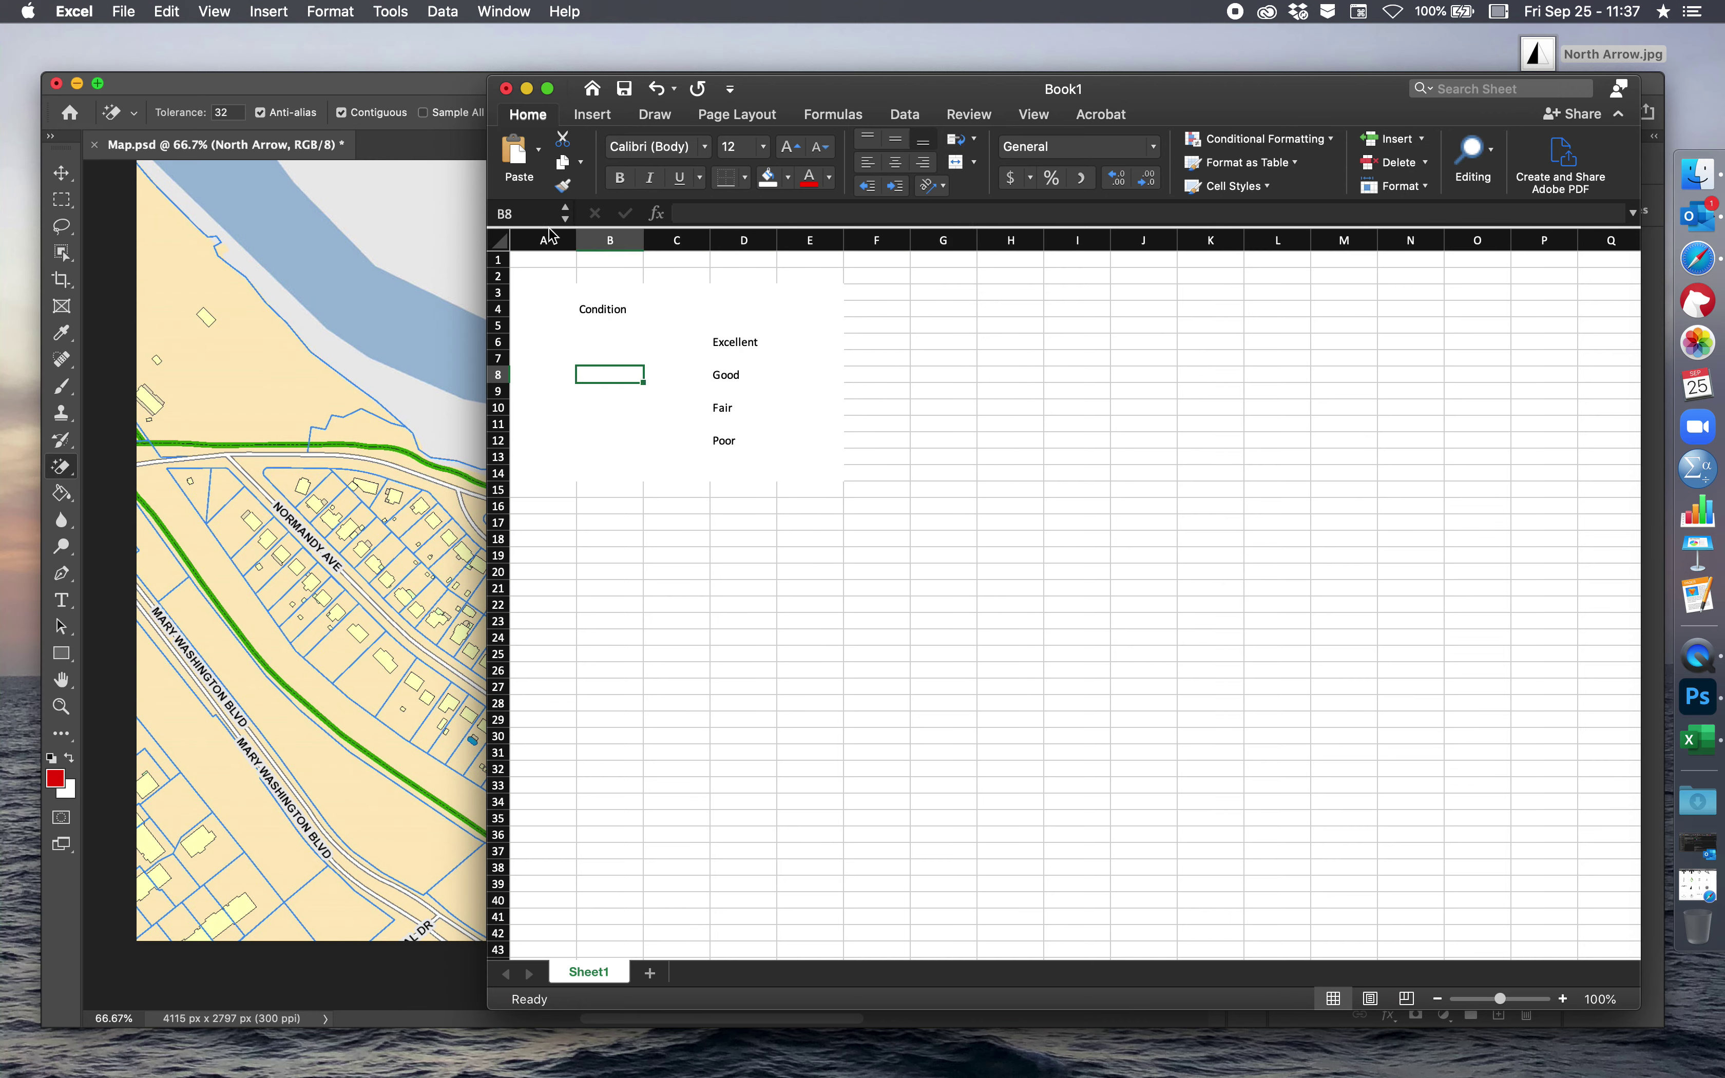
- Narrow columns A and E of the legend block
left_click_drag(577, 240, 536, 244)
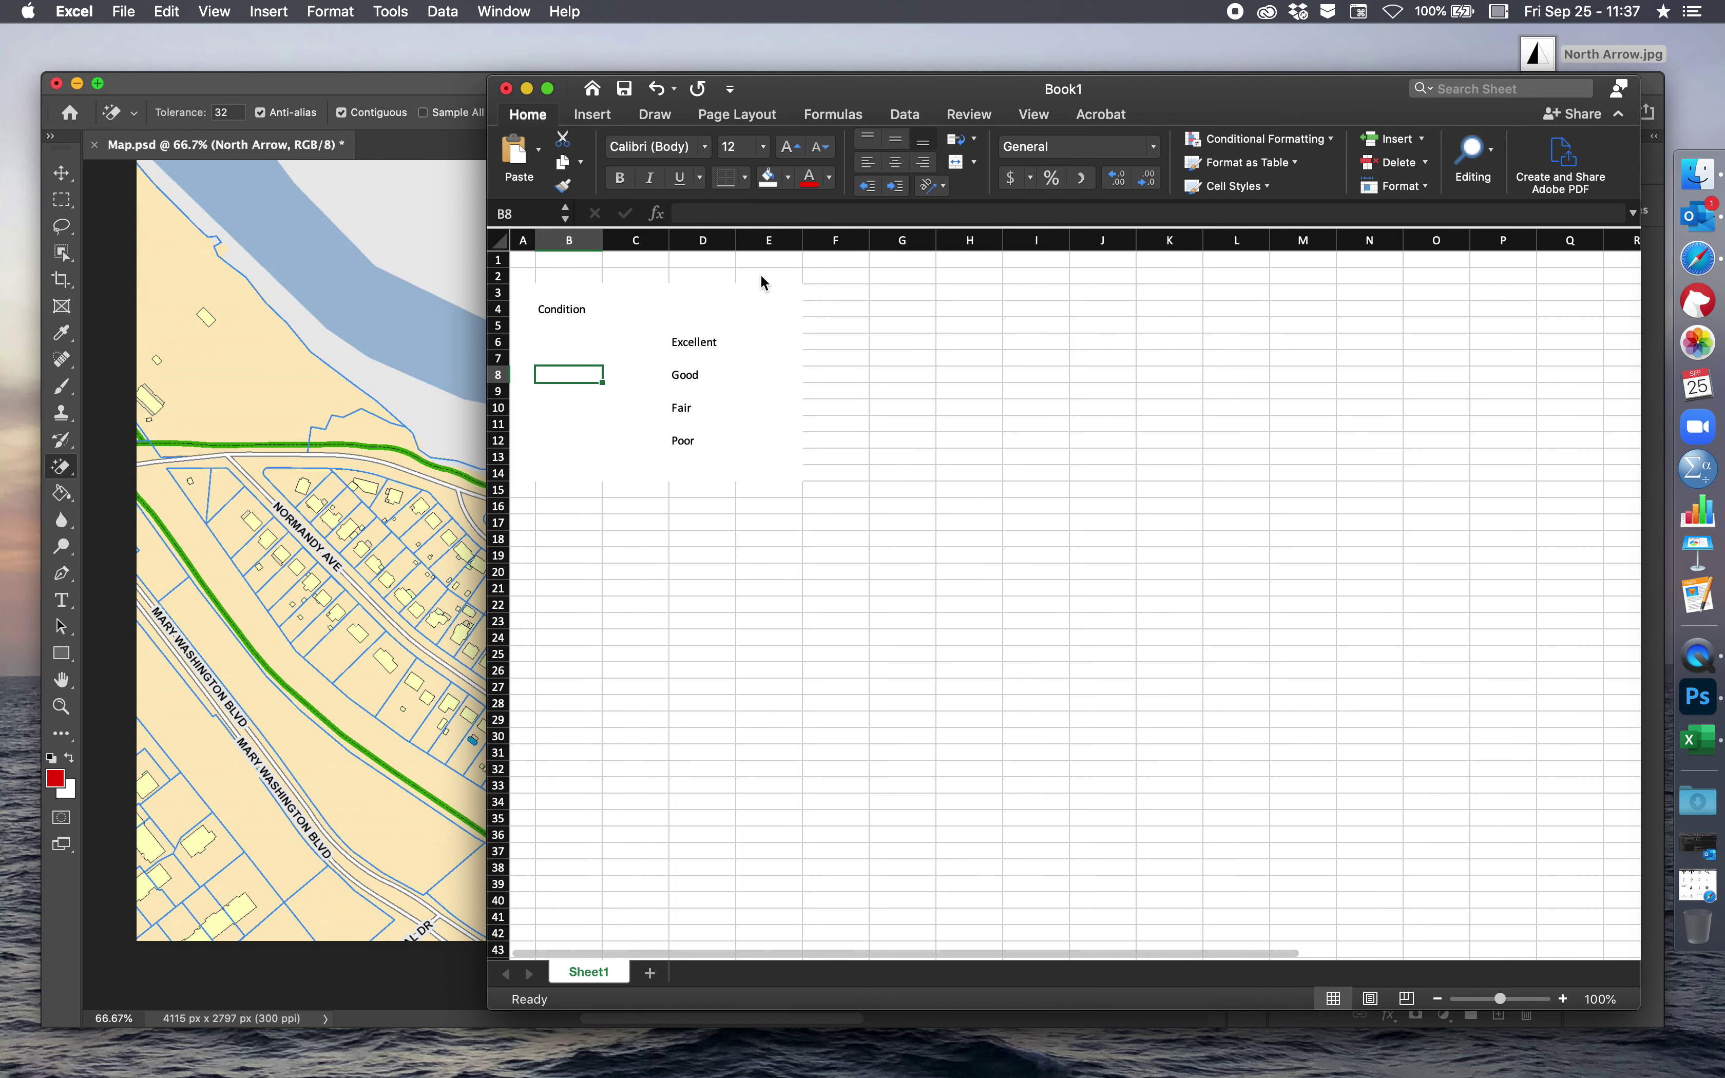
left_click(772, 294)
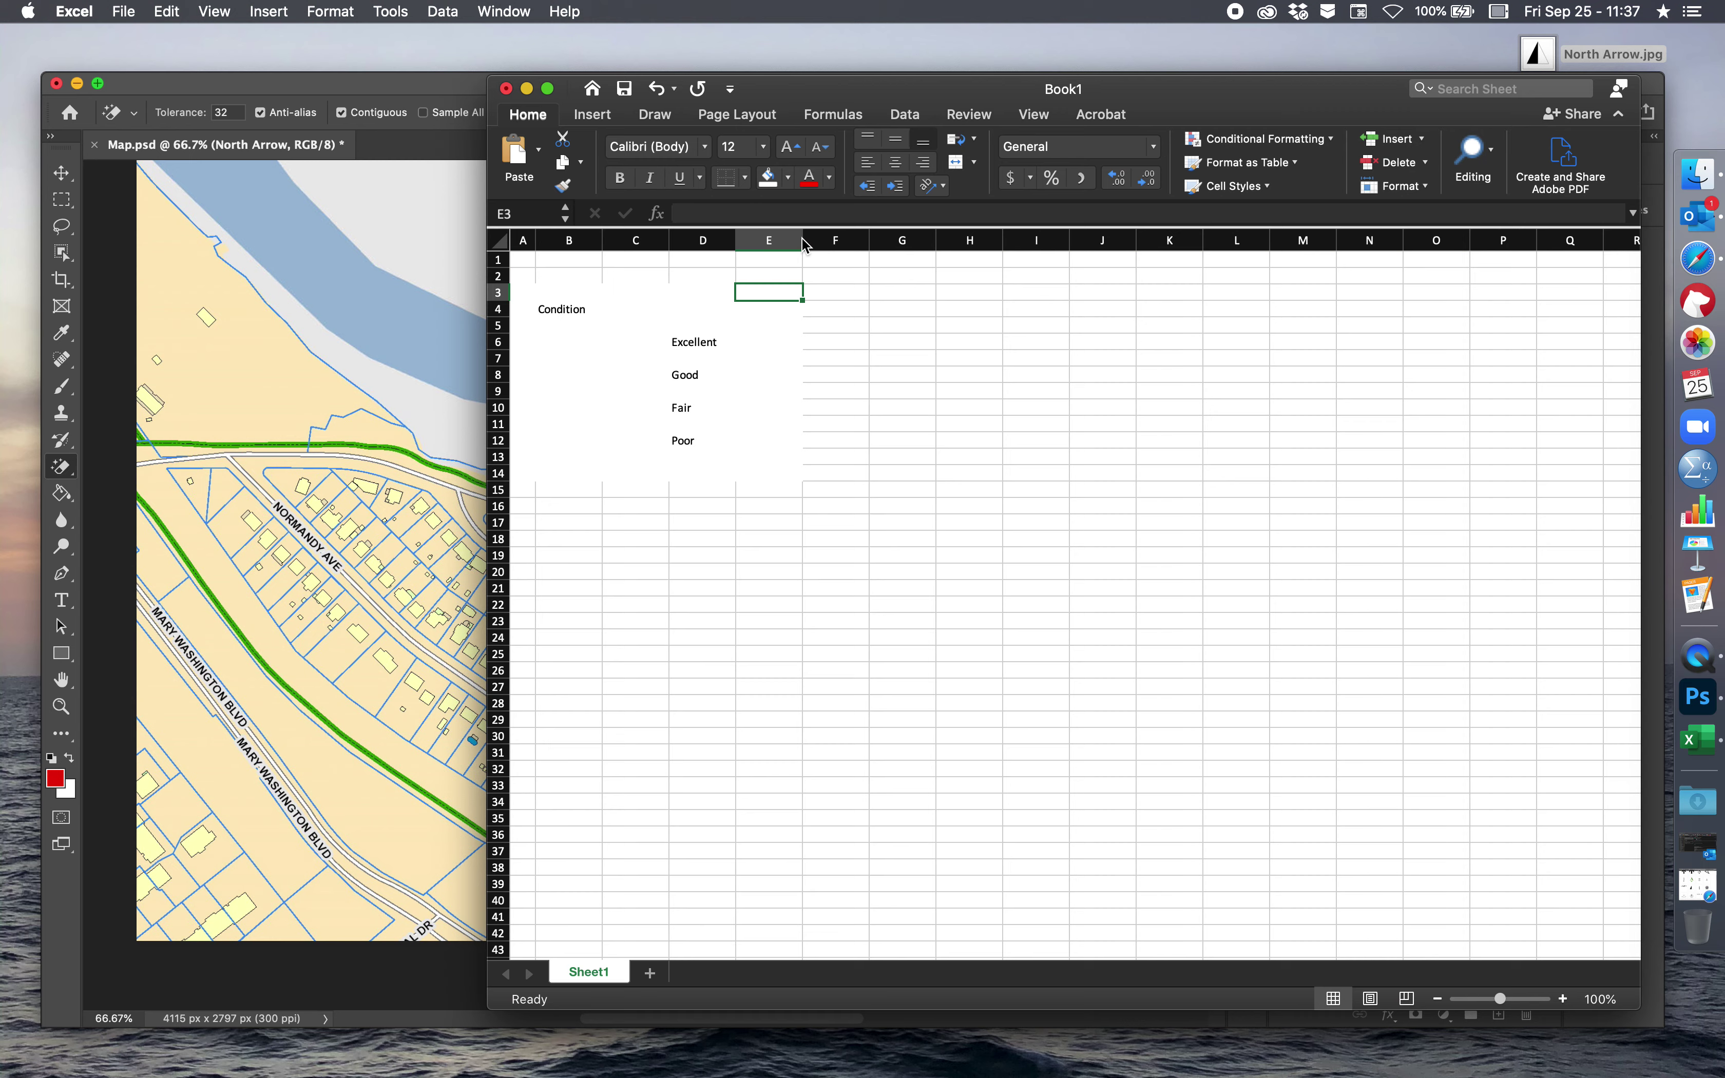
left_click_drag(803, 244, 760, 243)
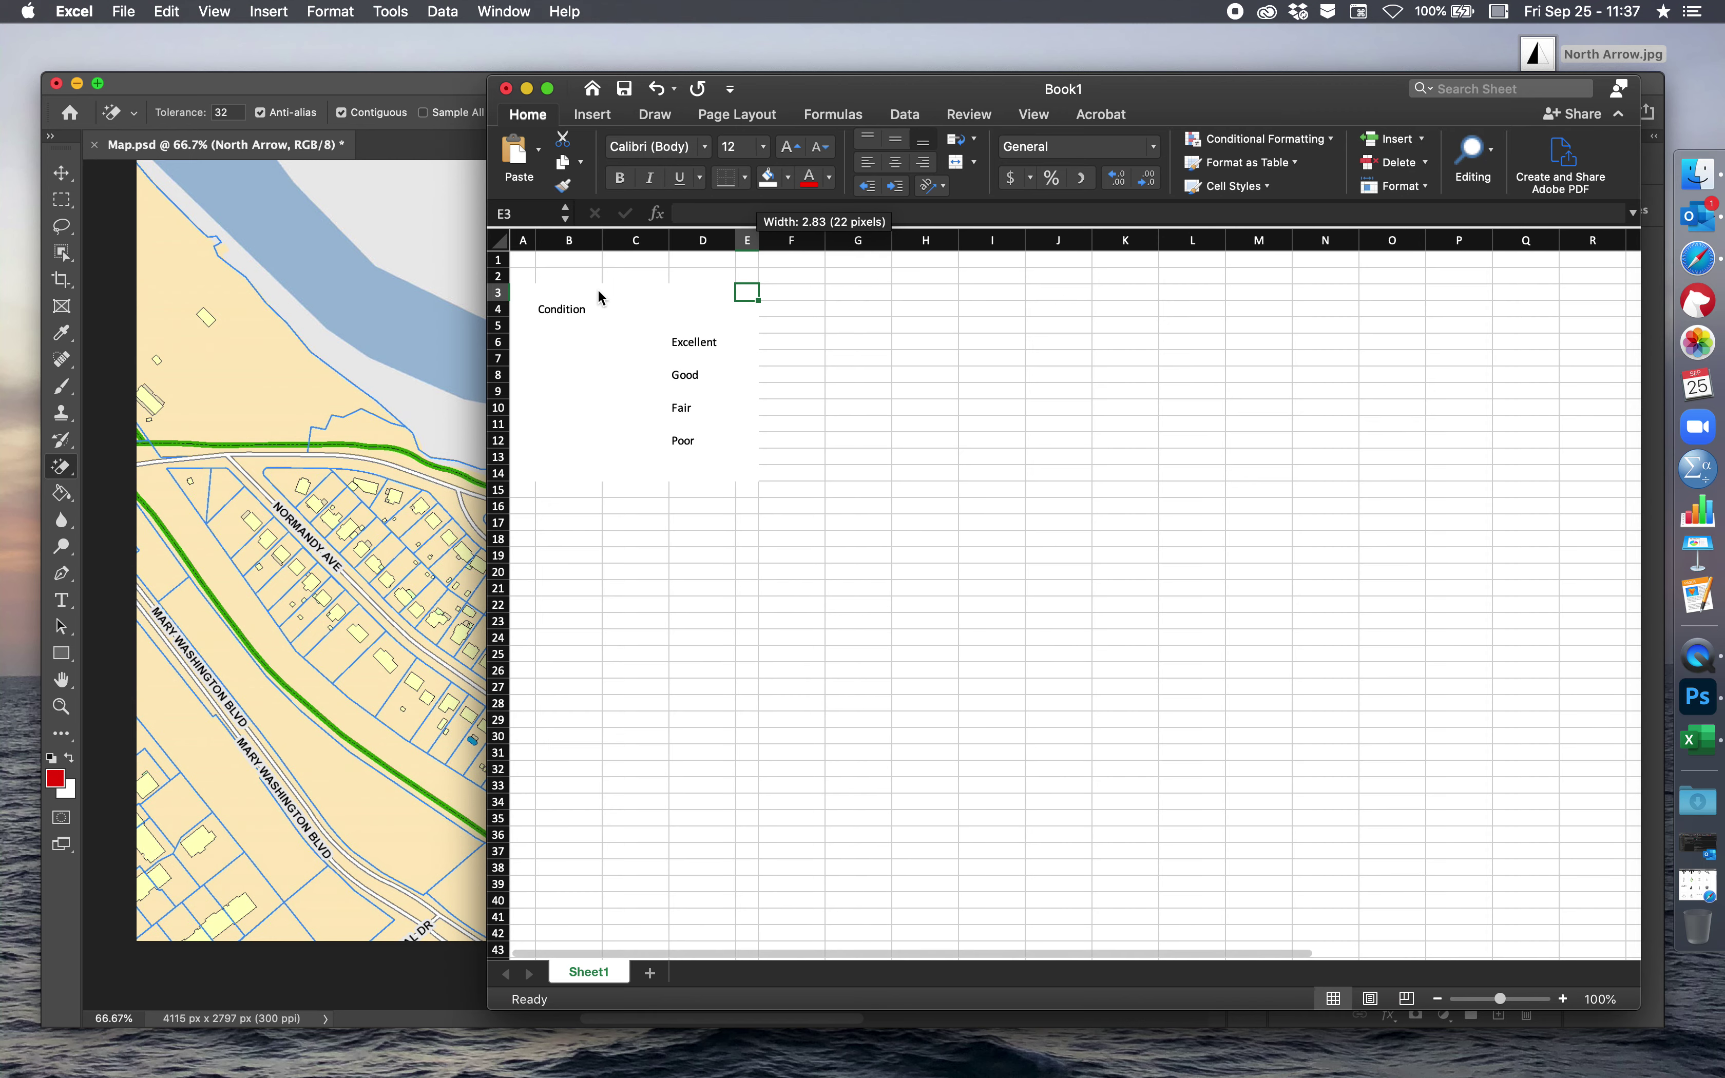
- Set the Condition heading in B4 to Calibri size 18
left_click(551, 310)
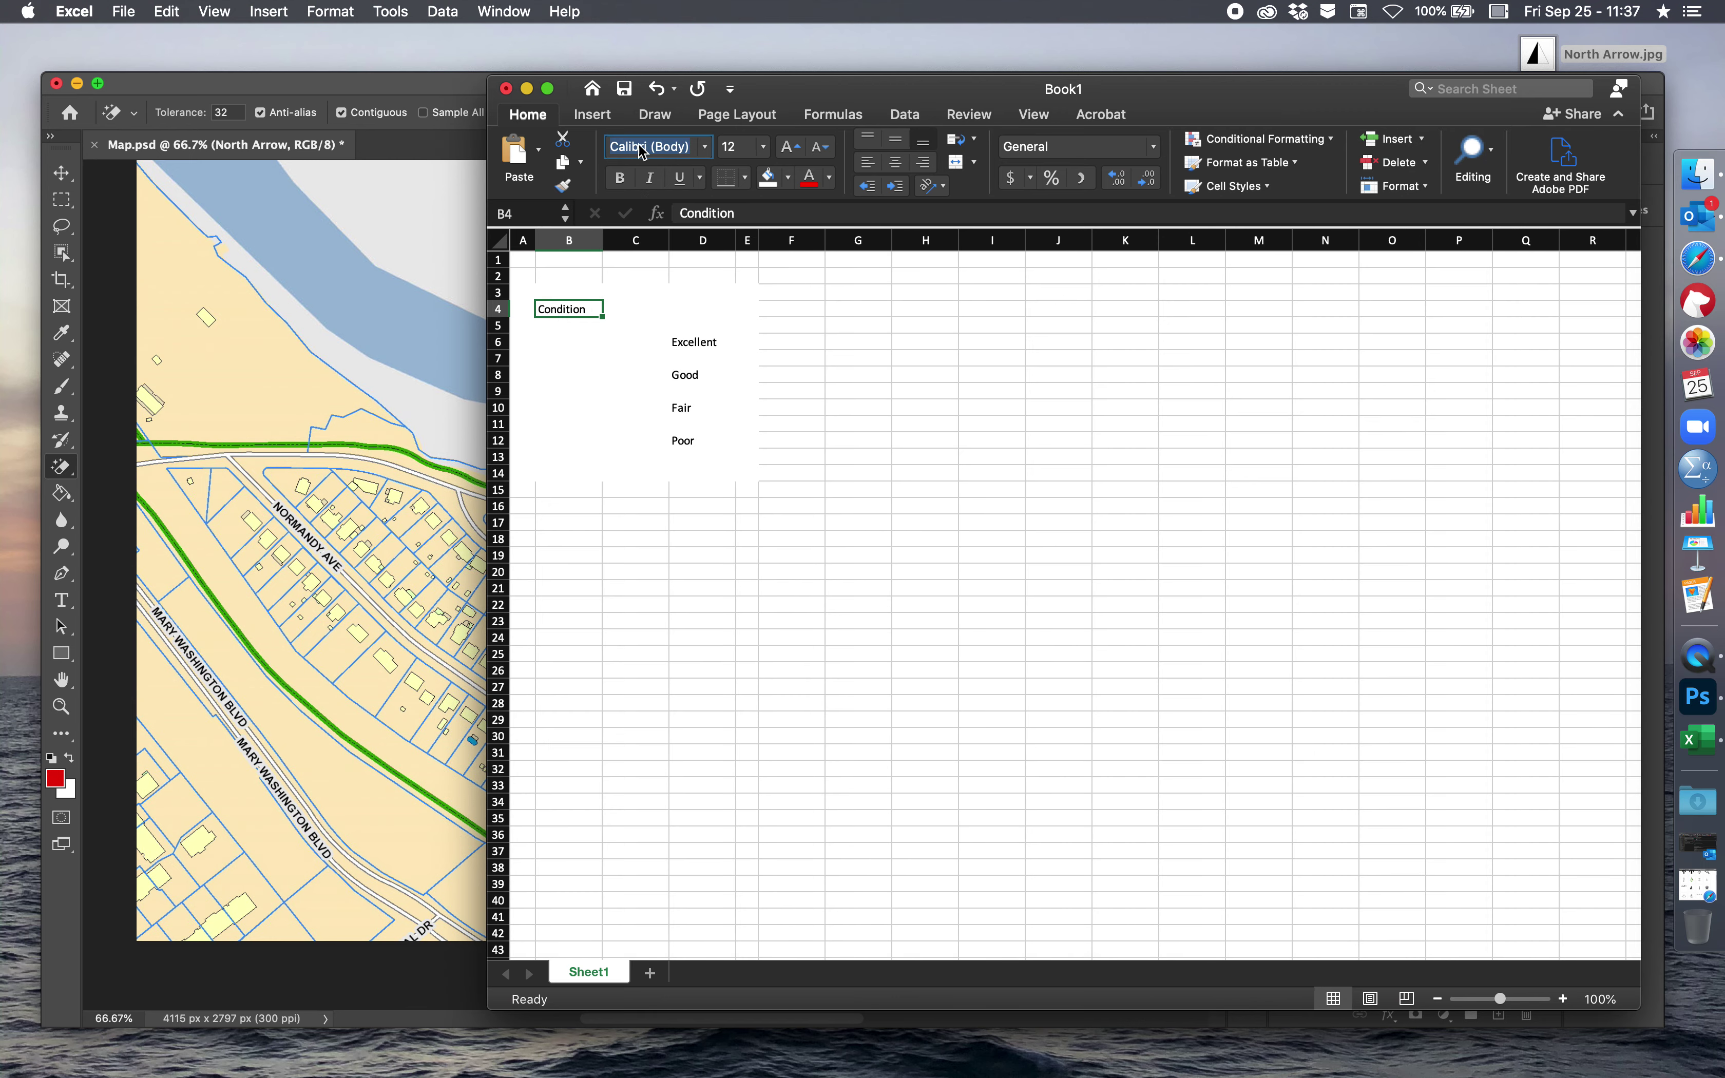
left_click(705, 148)
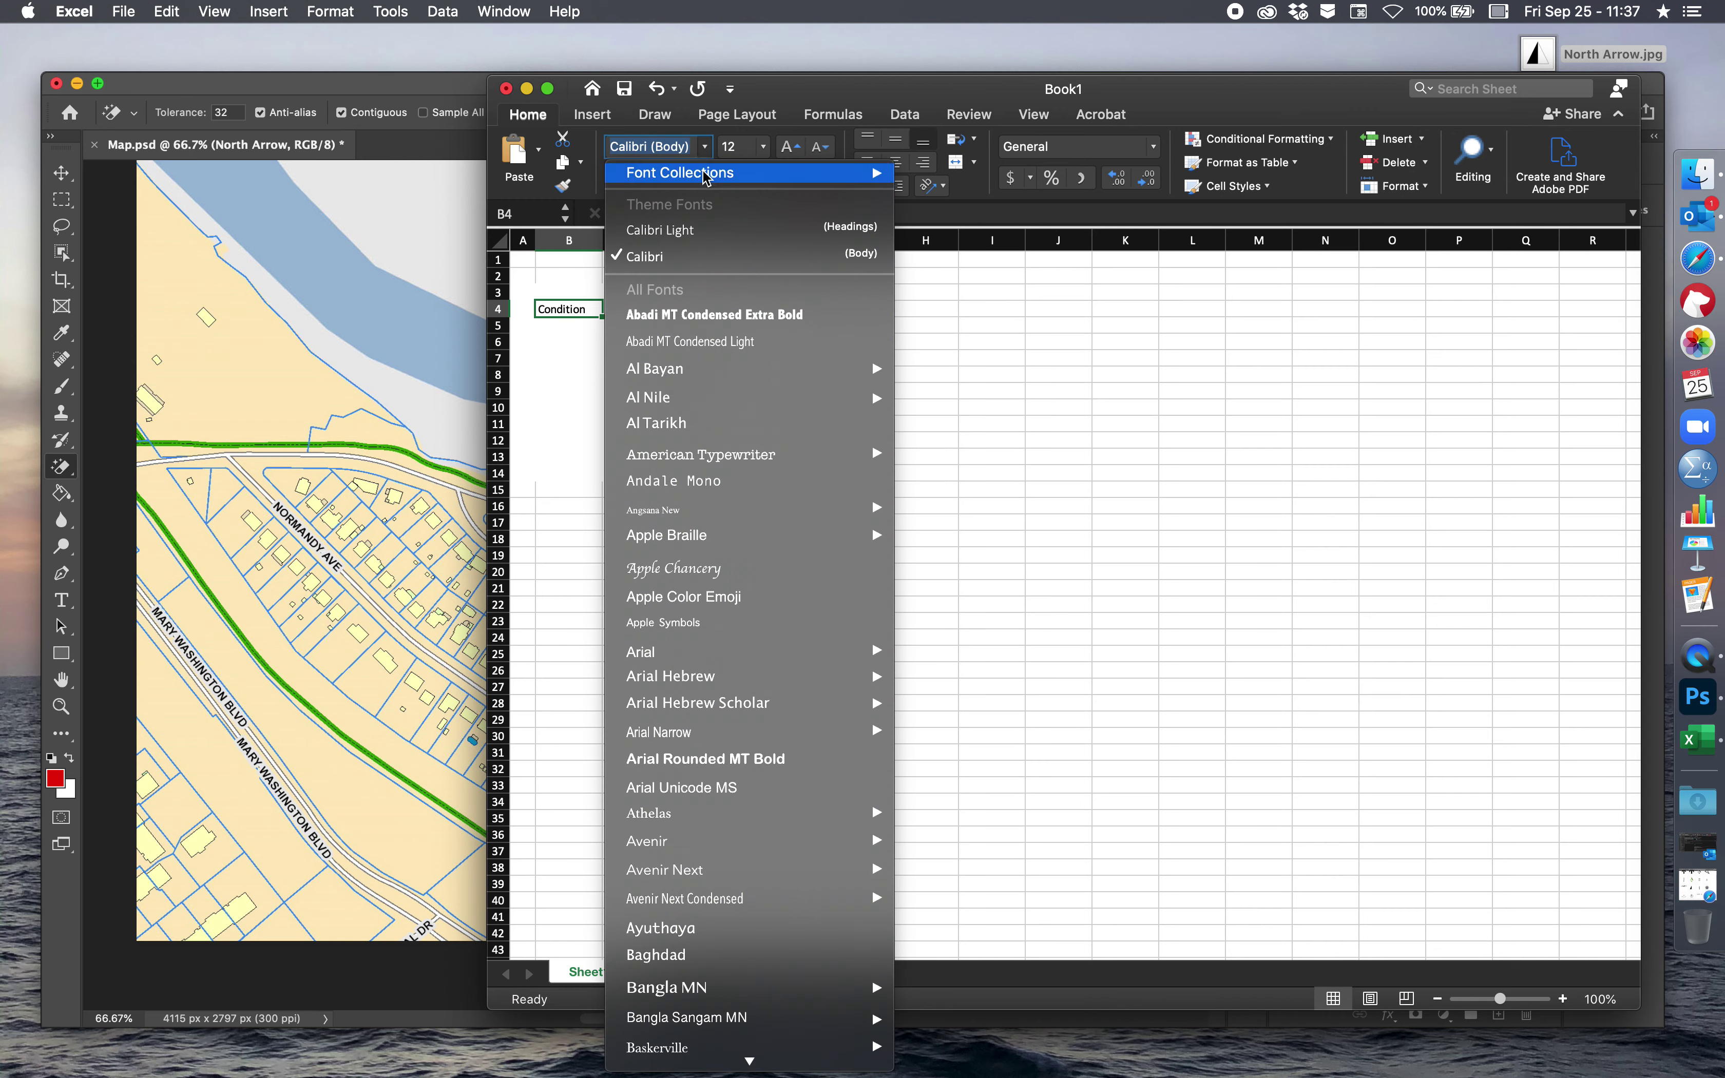
left_click(664, 256)
left_click(765, 149)
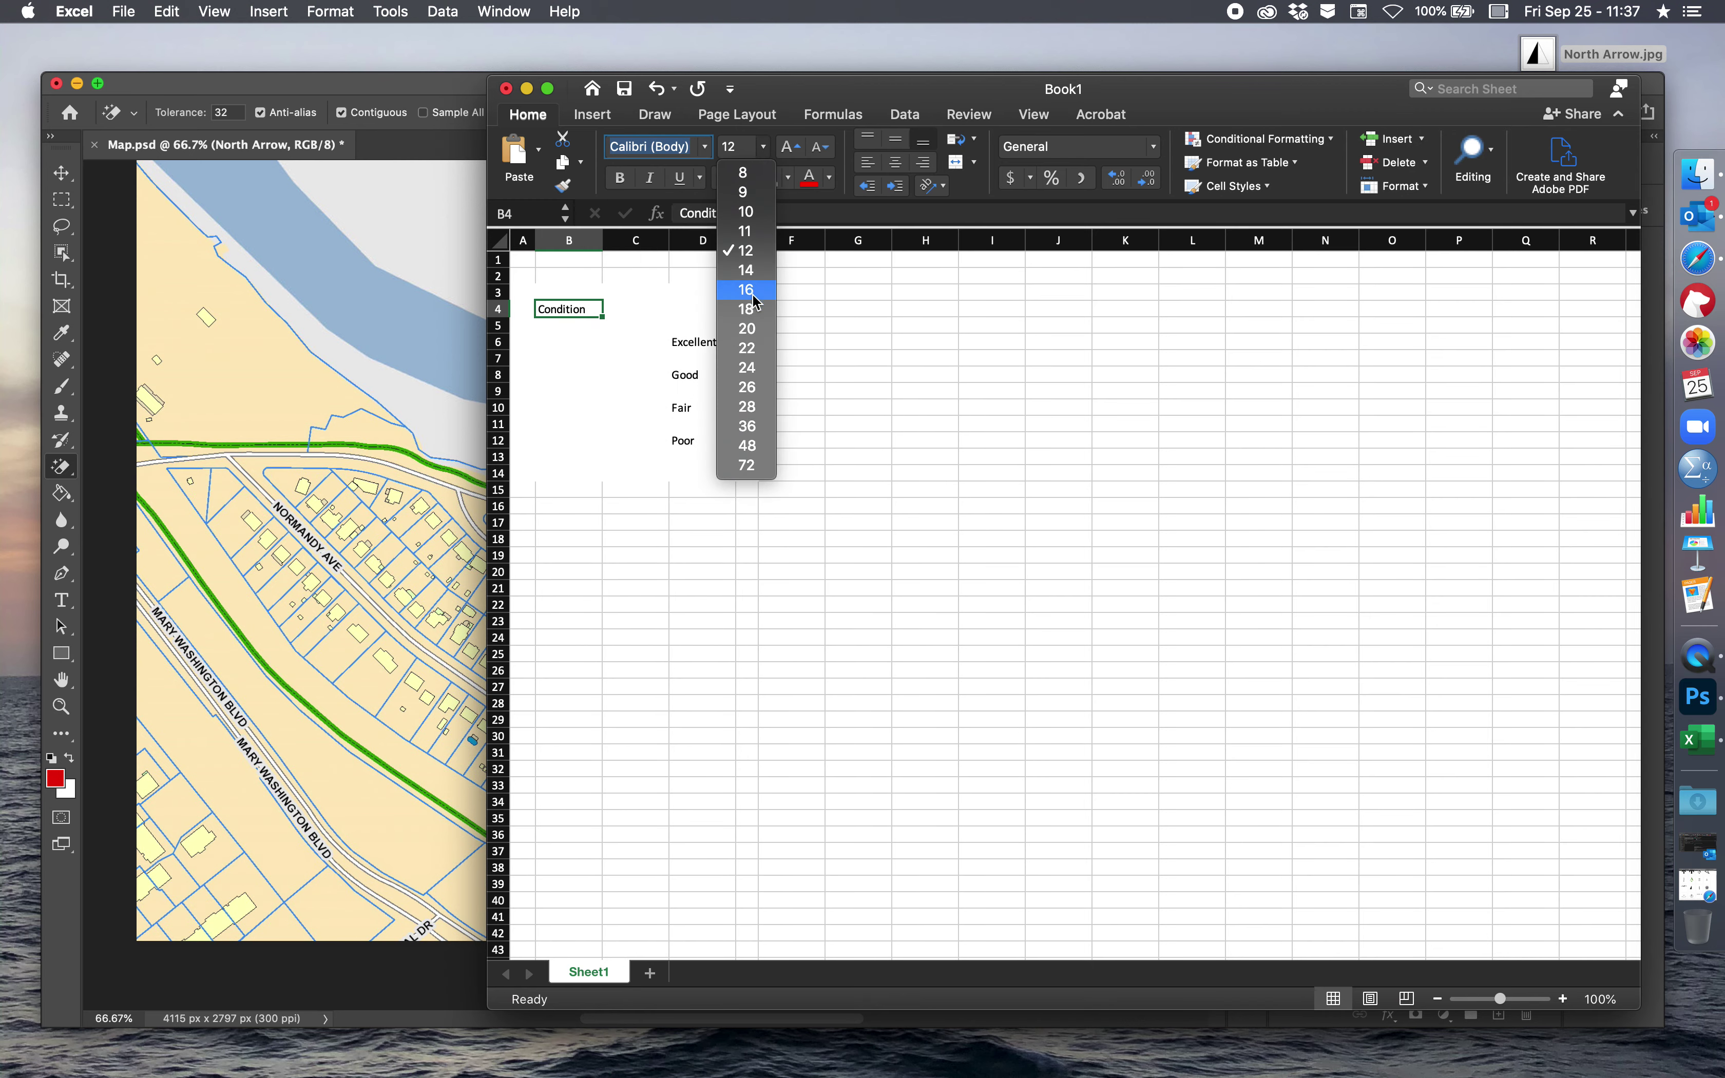
left_click(748, 311)
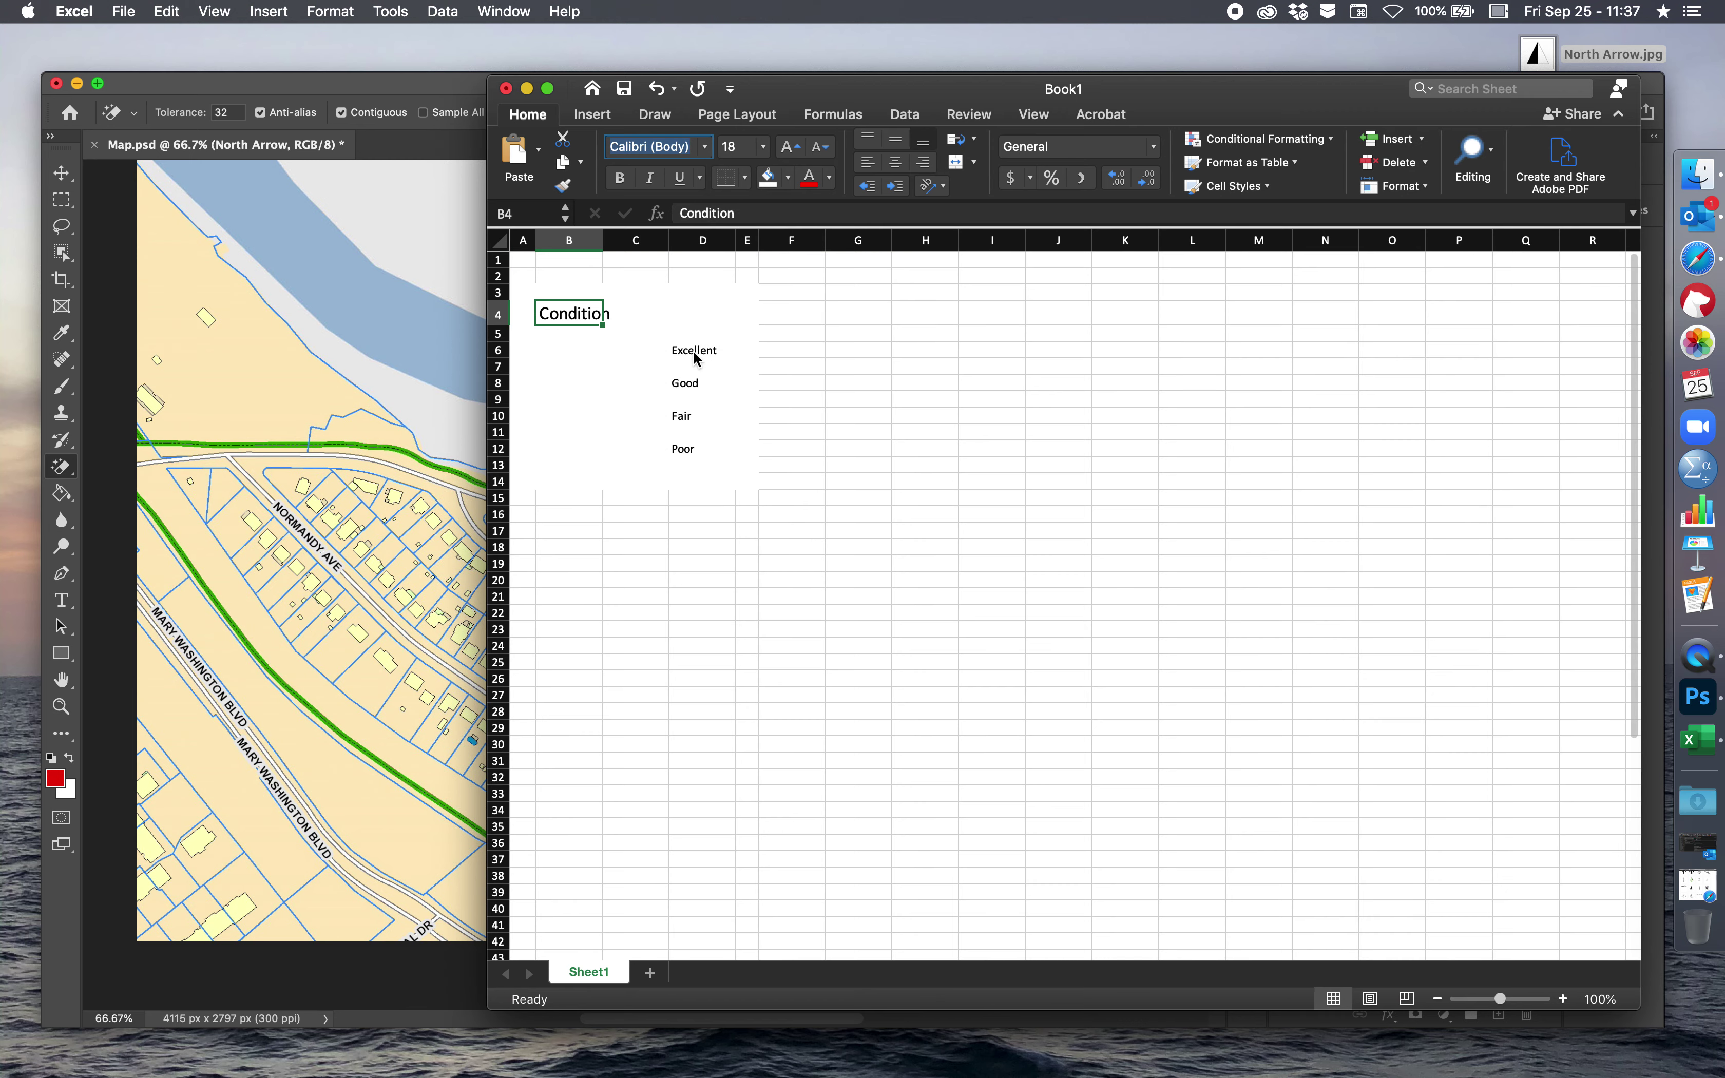
left_click(627, 369)
left_click(591, 355)
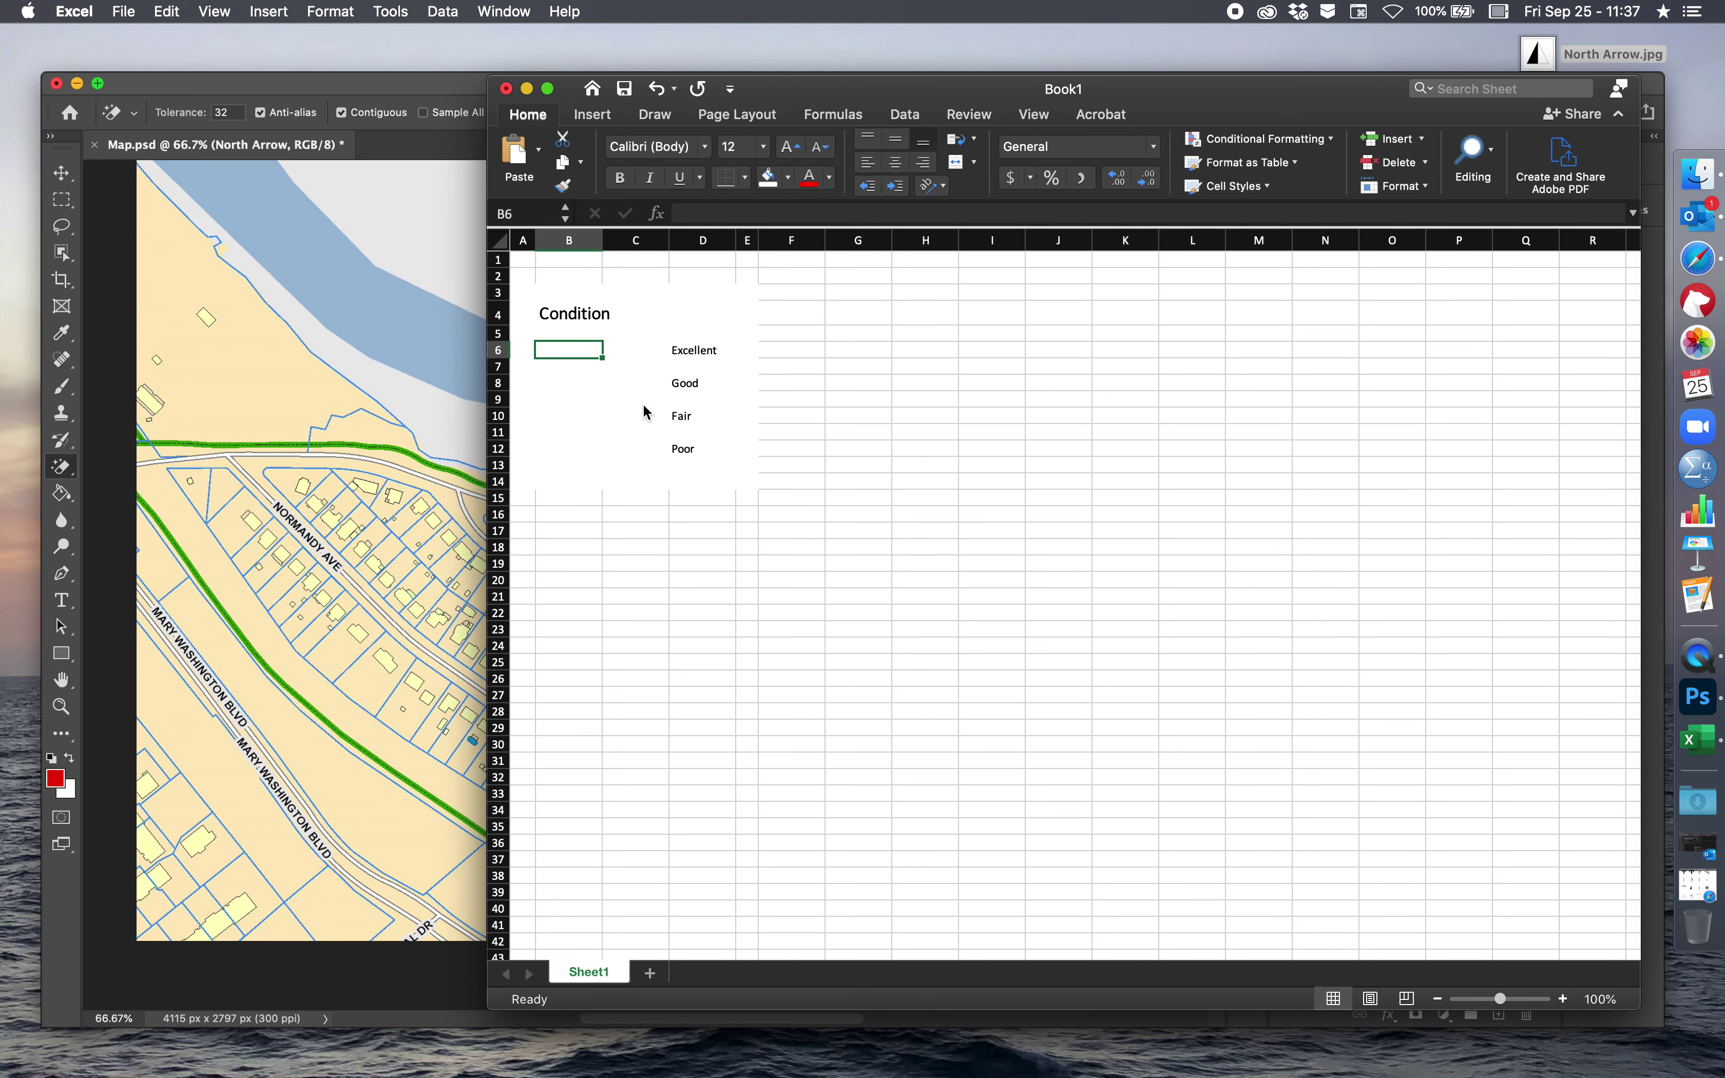
left_click(626, 305)
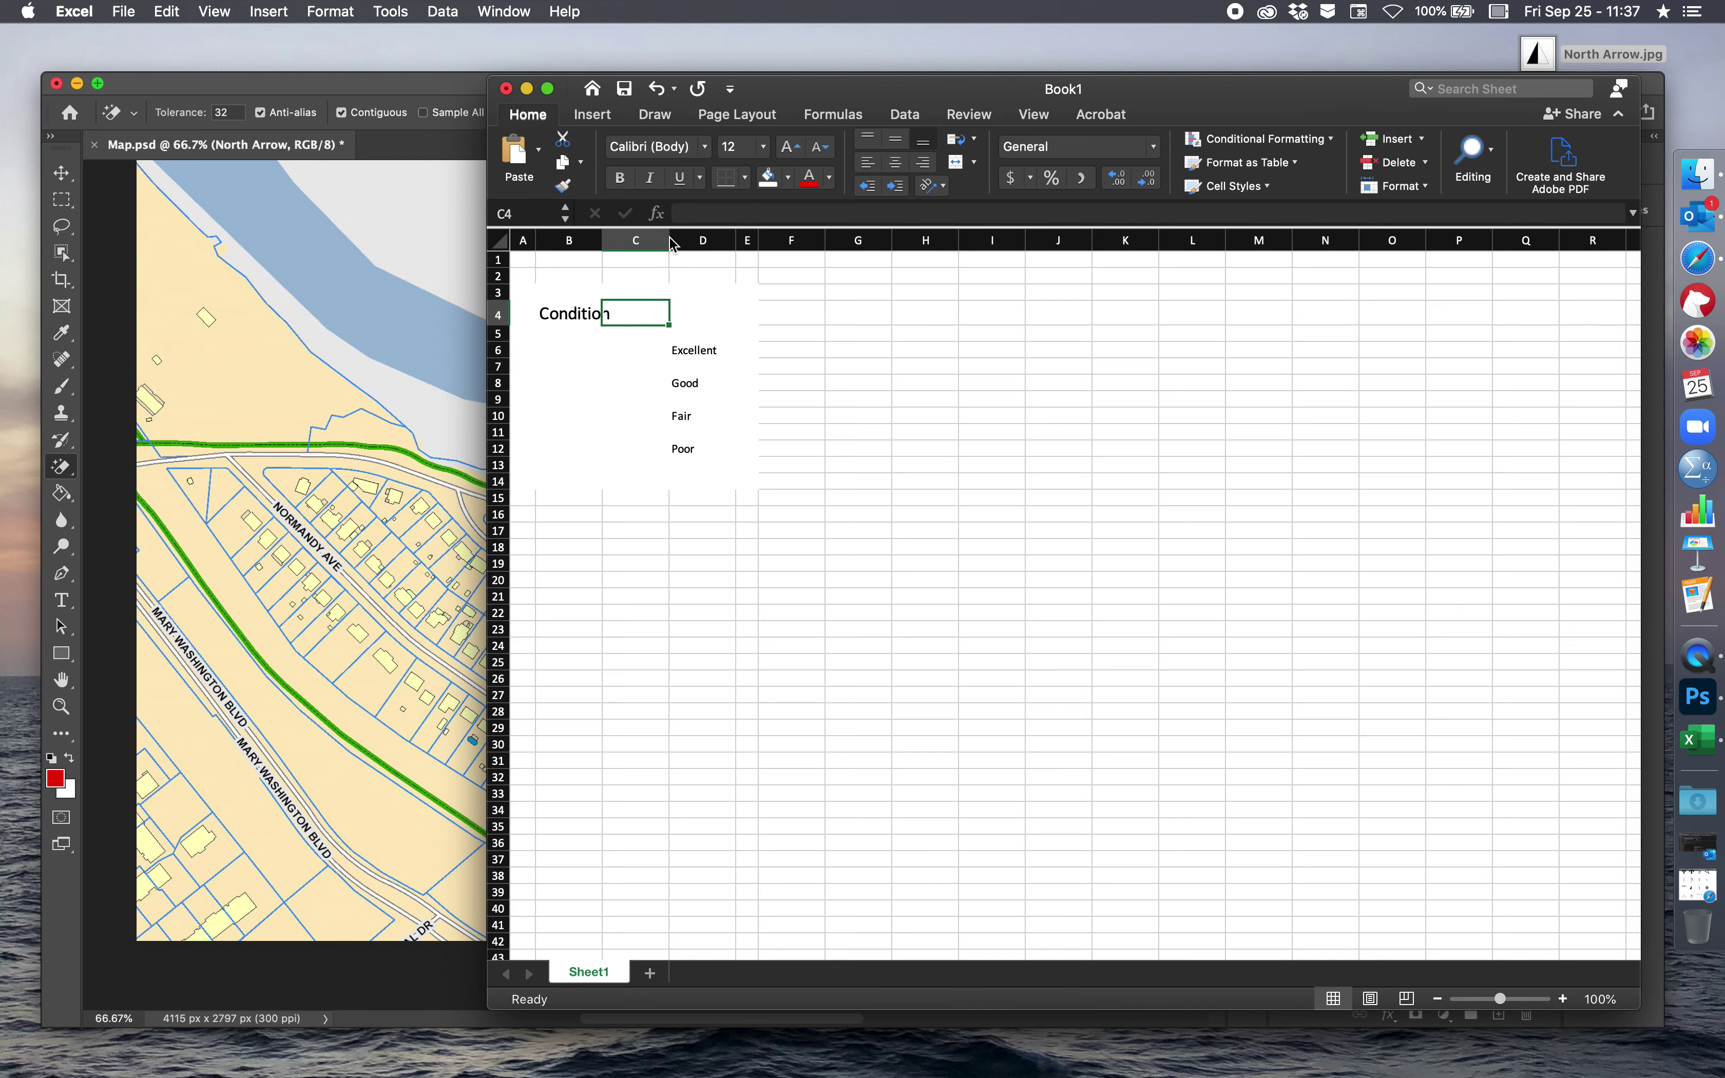
- Narrow column C and fill row 14 across A to E with white
left_click_drag(671, 244, 634, 246)
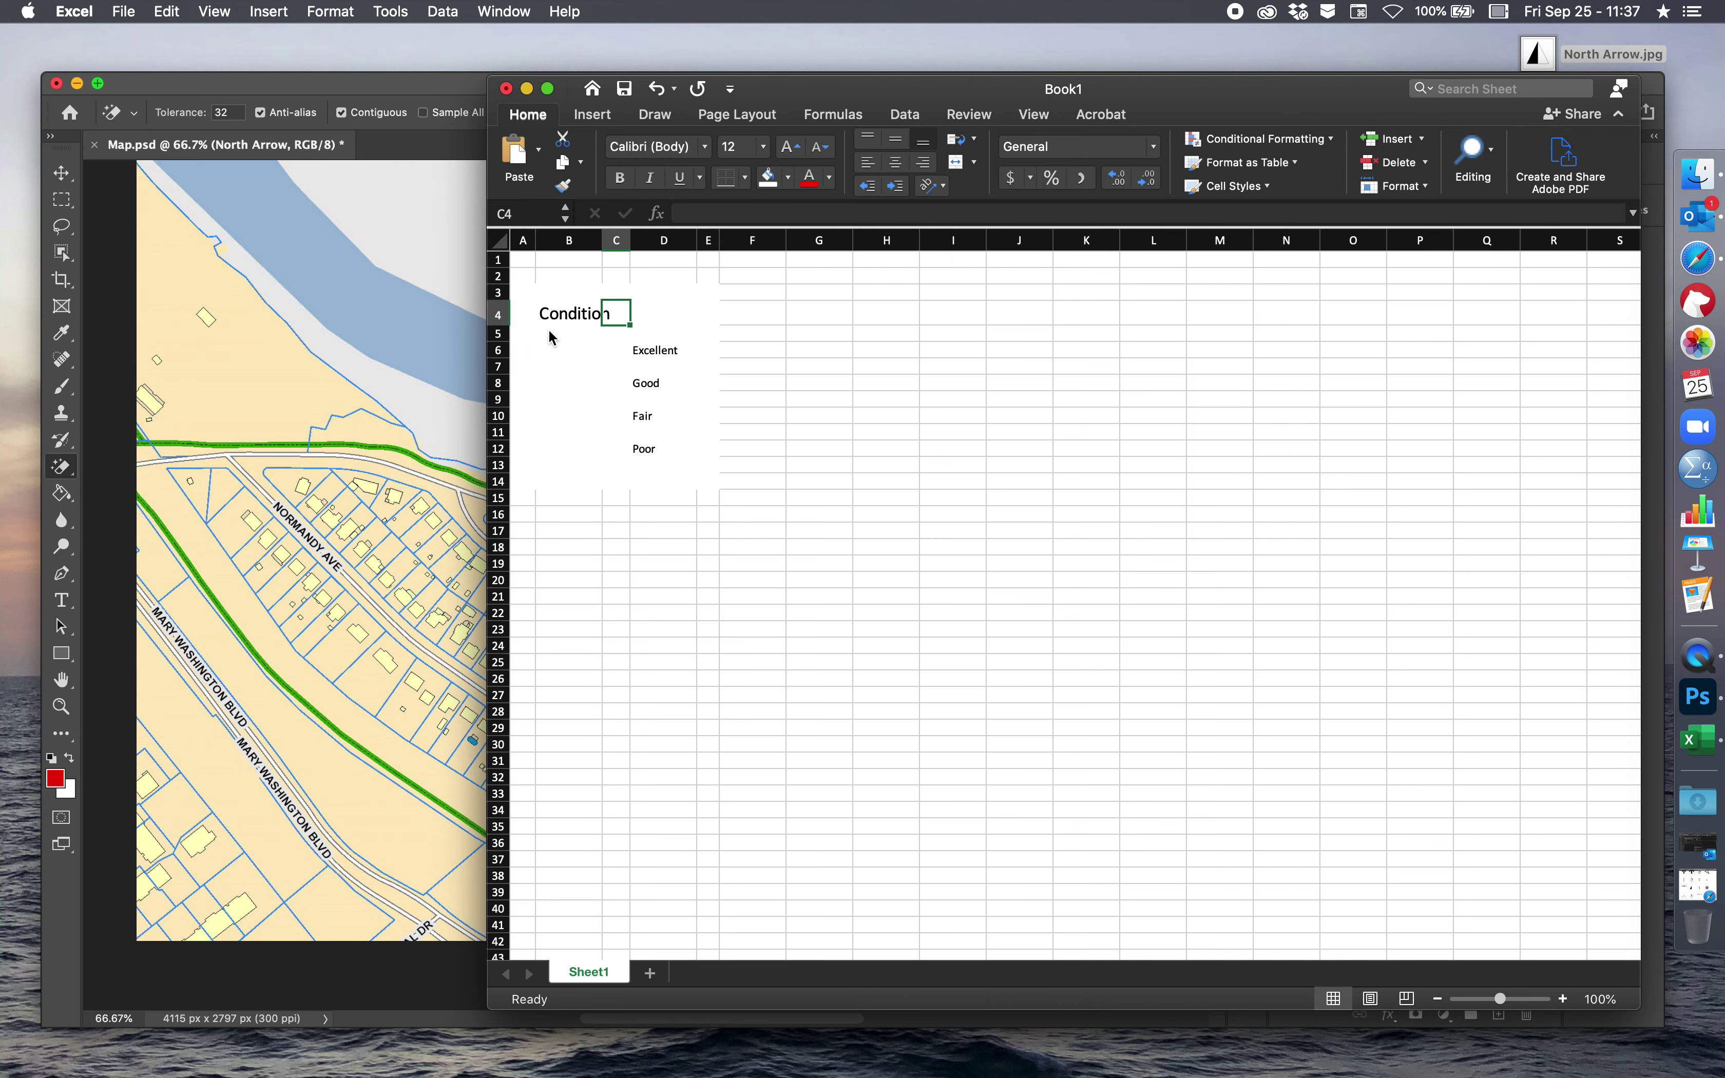
key("Right")
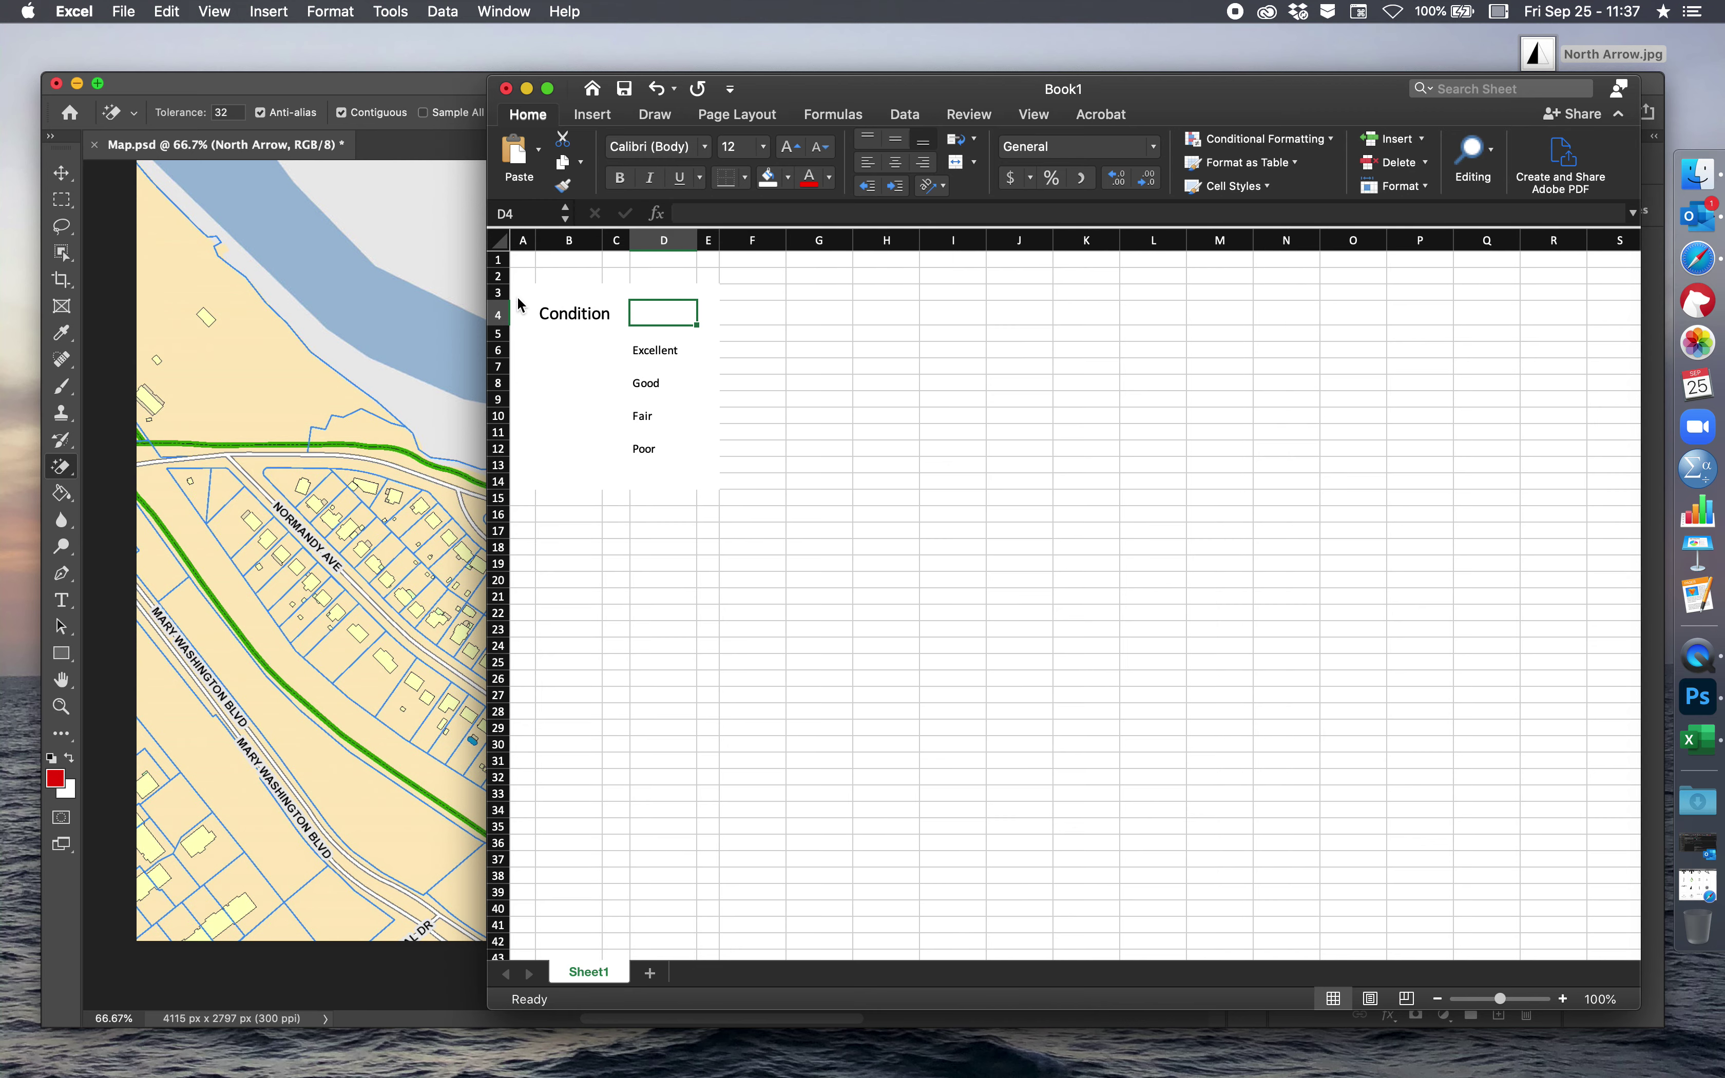
left_click(499, 292)
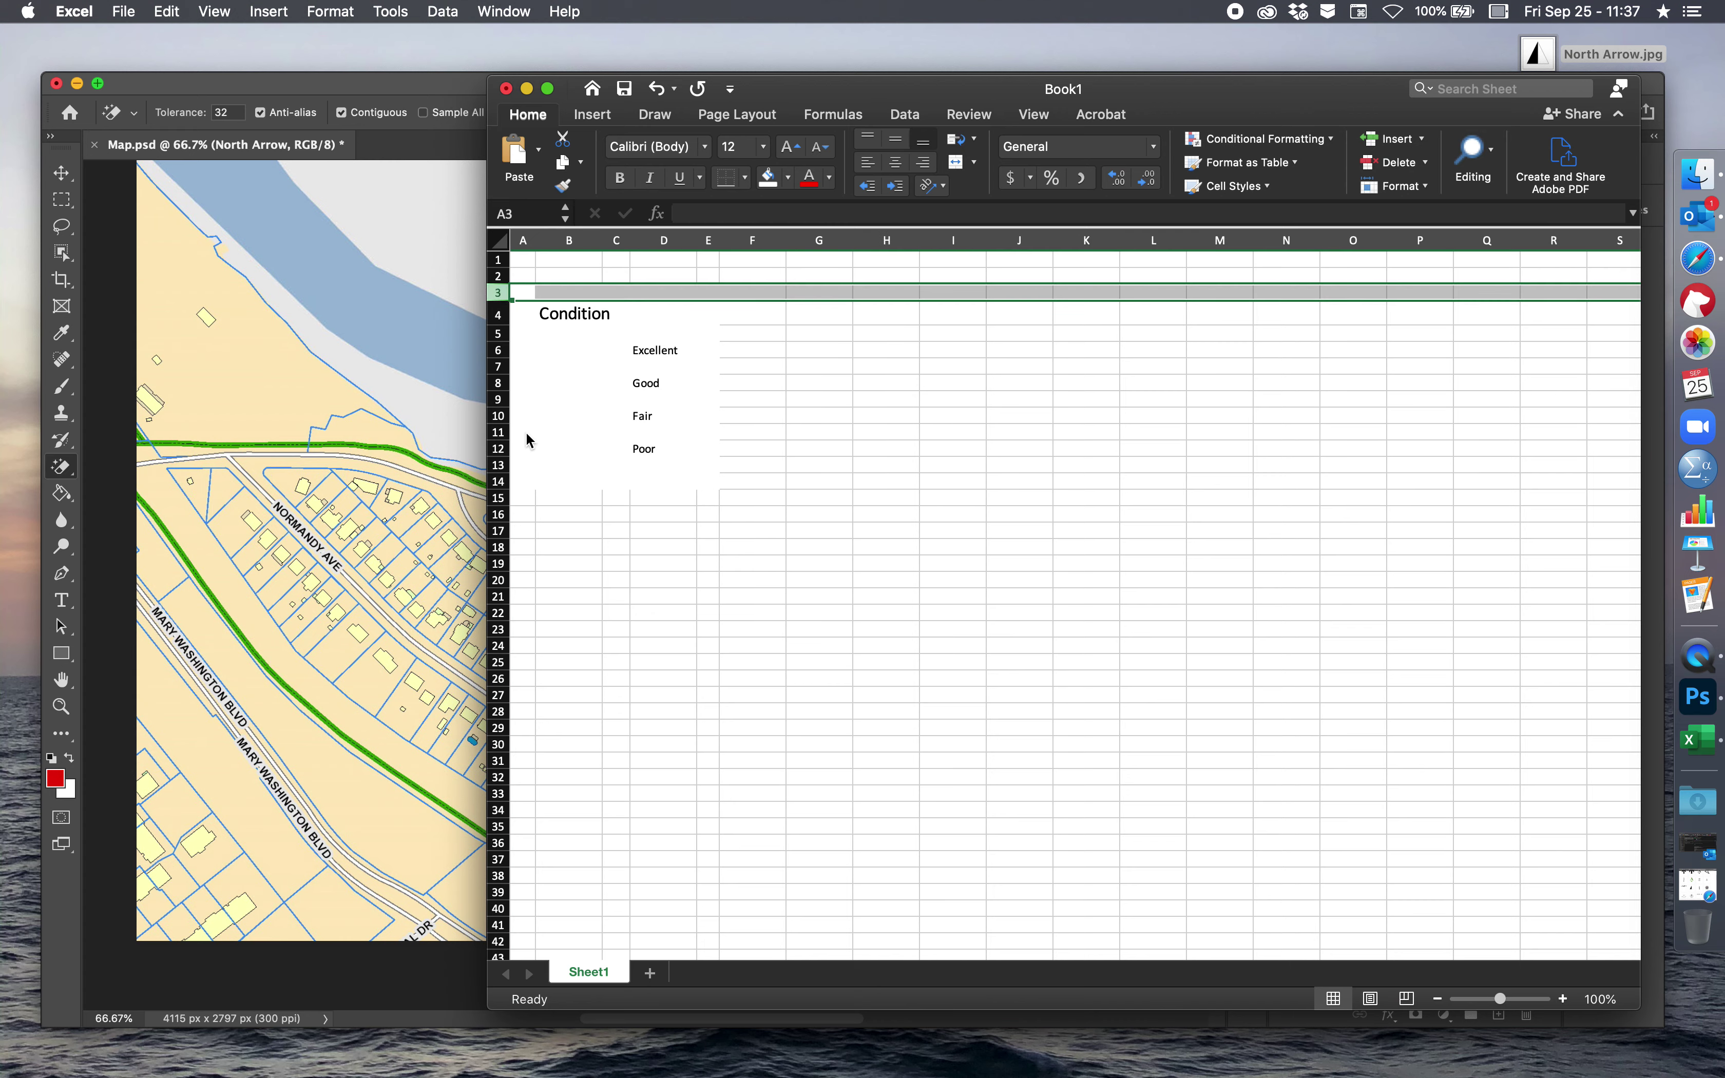
left_click(548, 460)
left_click(523, 468)
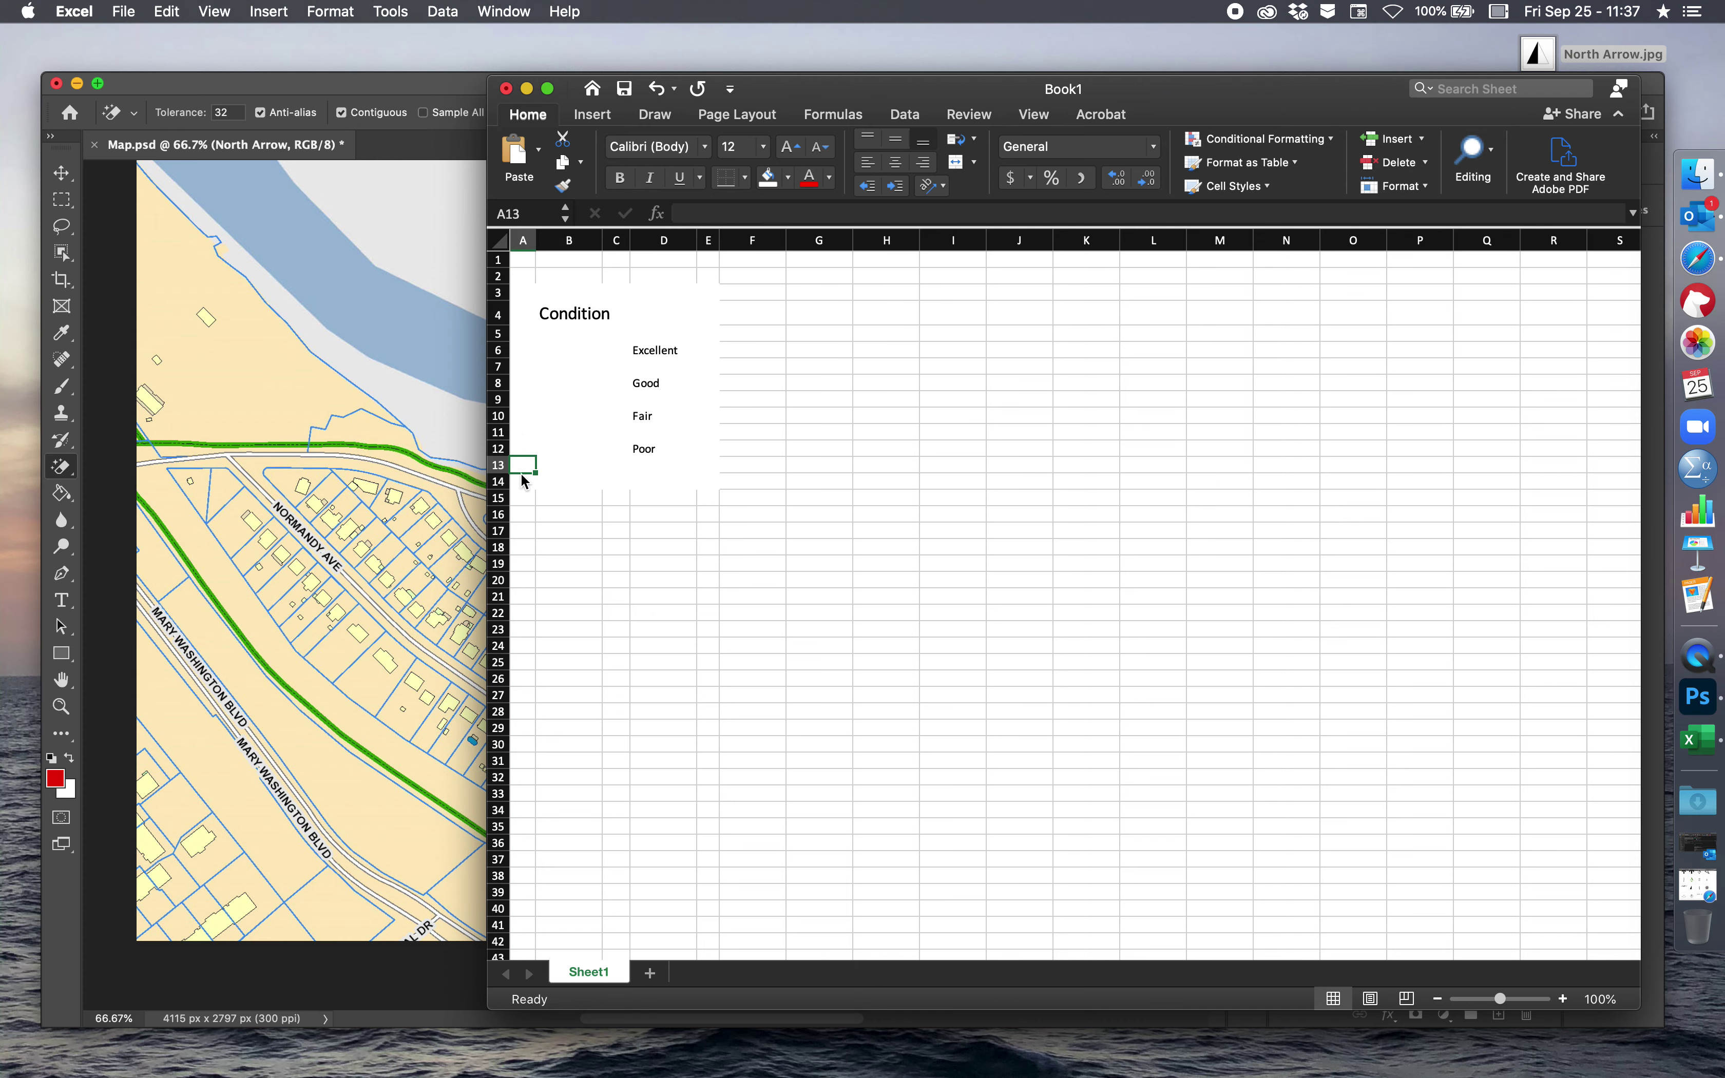
left_click_drag(702, 482, 523, 481)
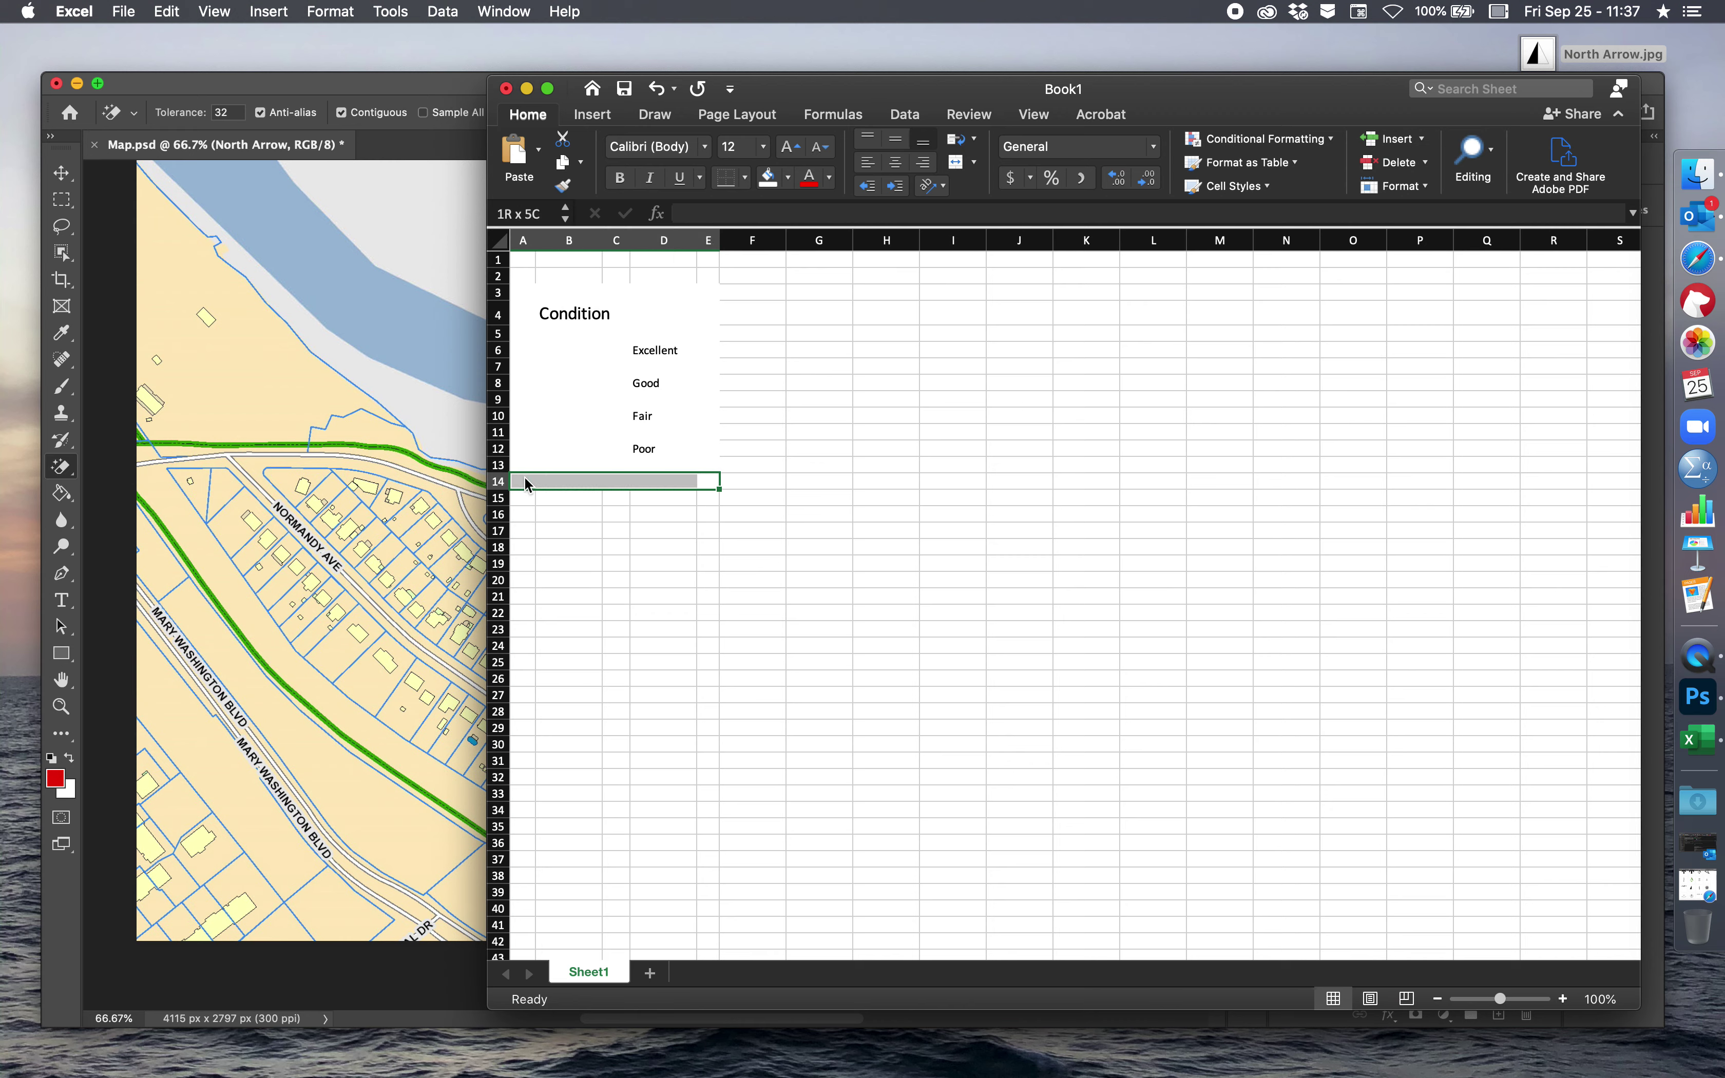
left_click(787, 177)
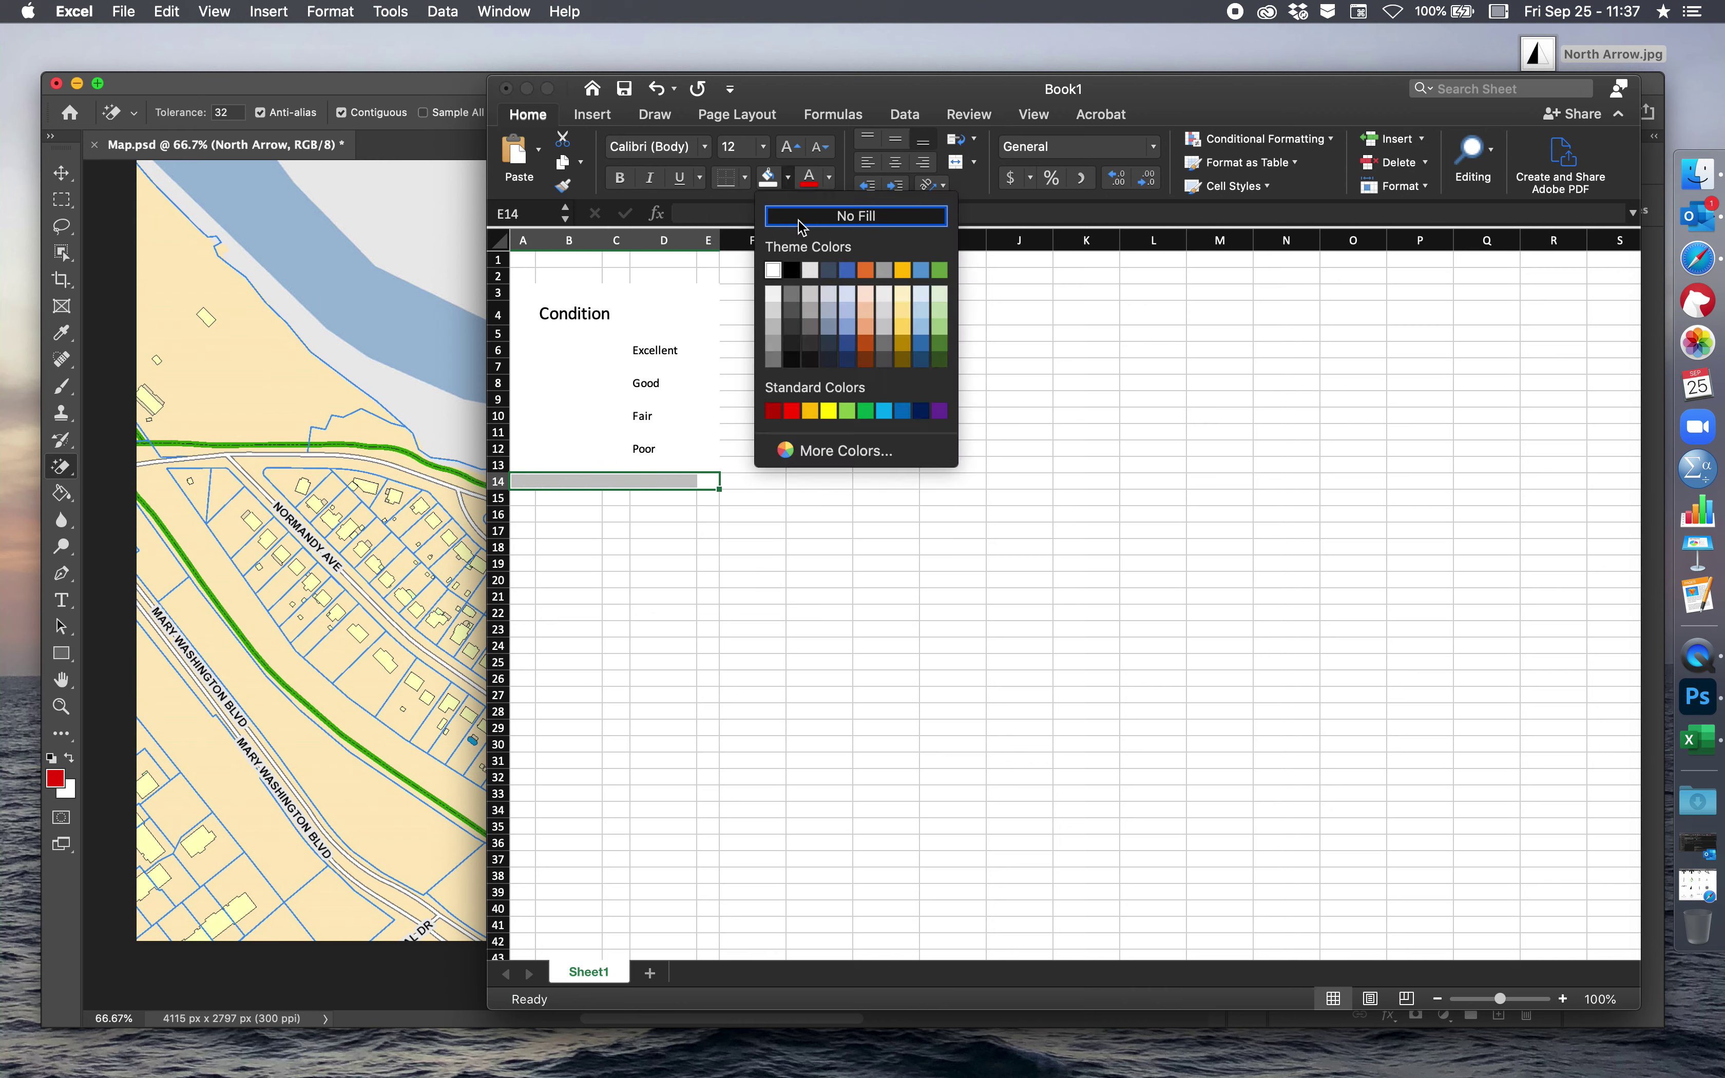
left_click(773, 270)
left_click(779, 367)
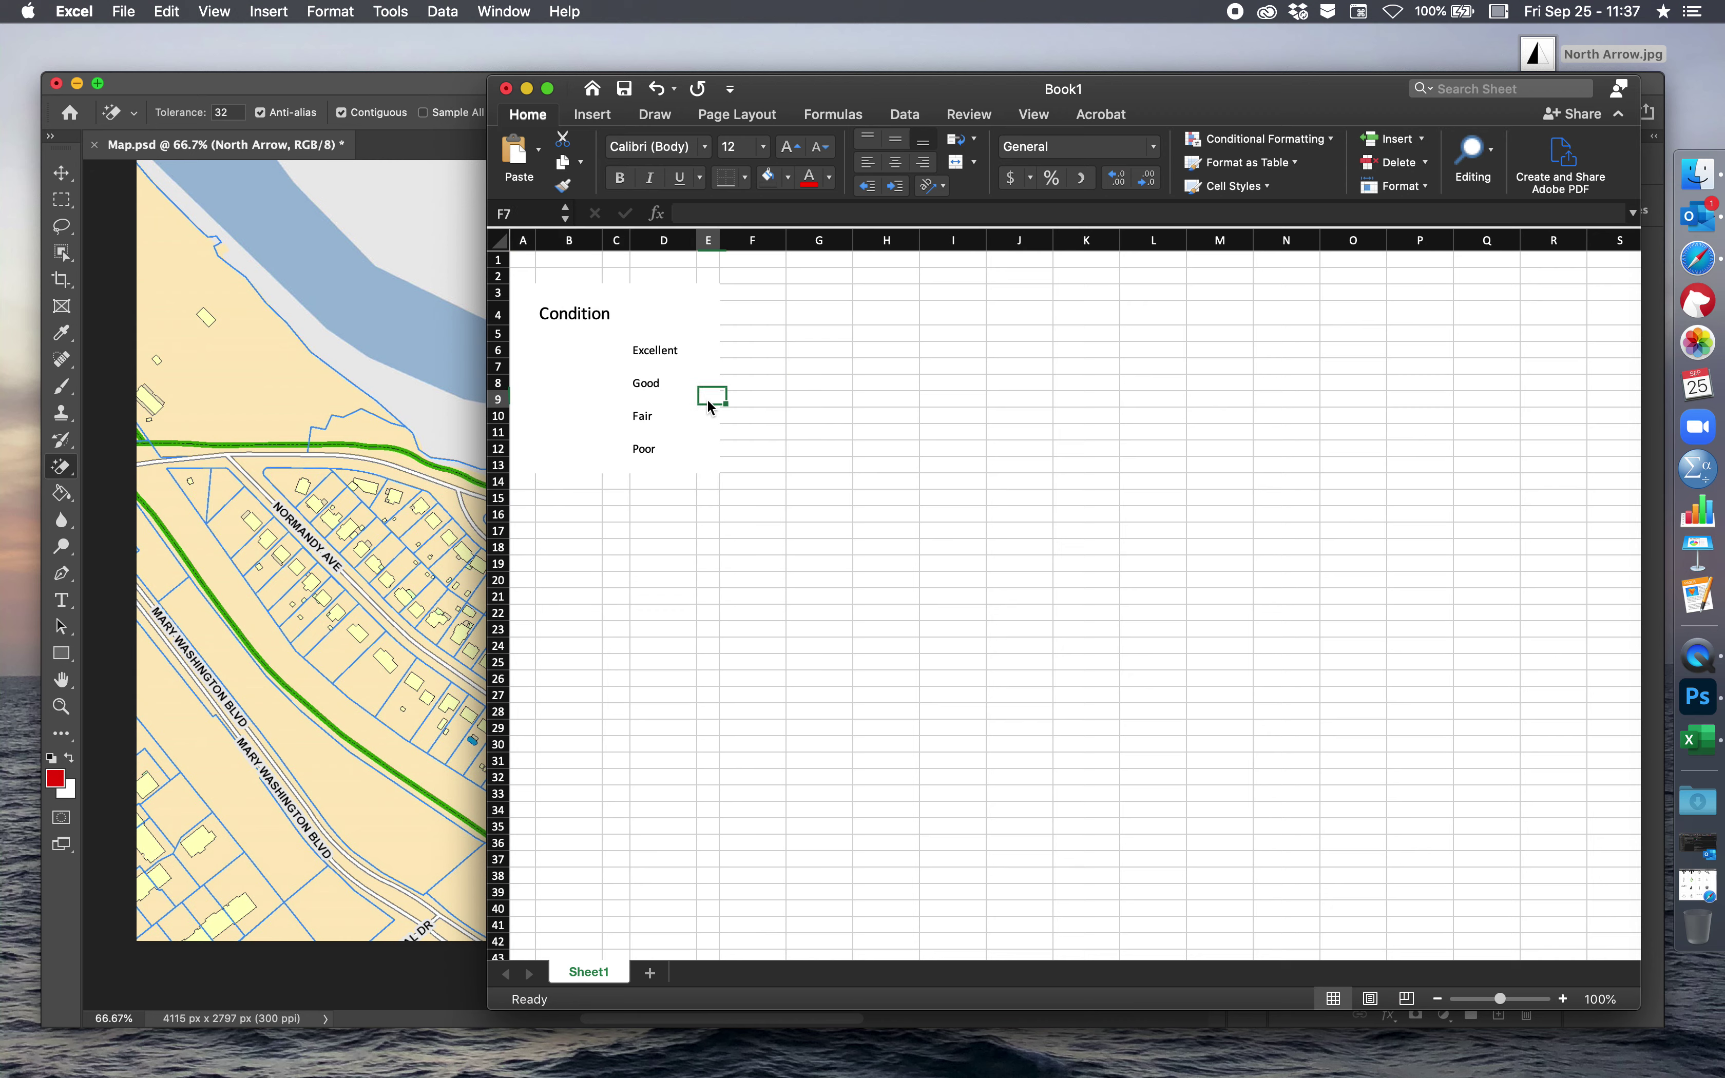
left_click(581, 311)
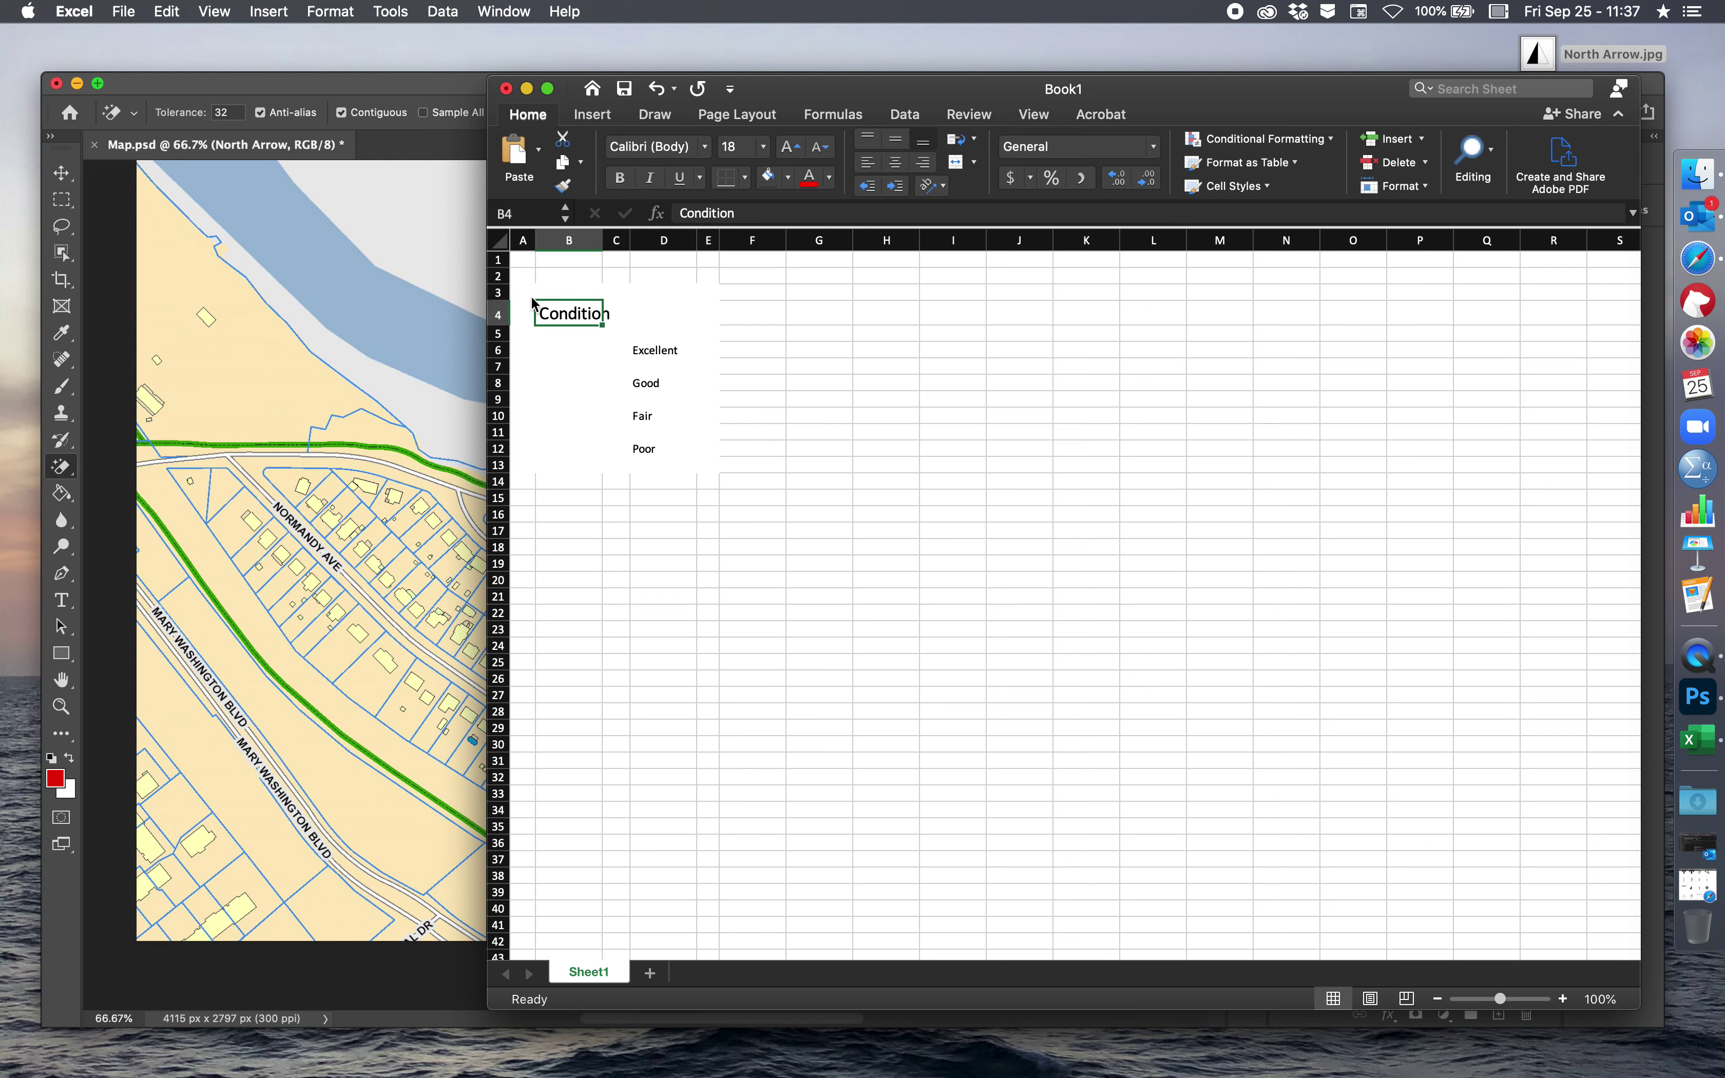
- Add 'Building' before Condition so B4 reads 'Building Condition'
left_click(637, 350)
double_click(556, 317)
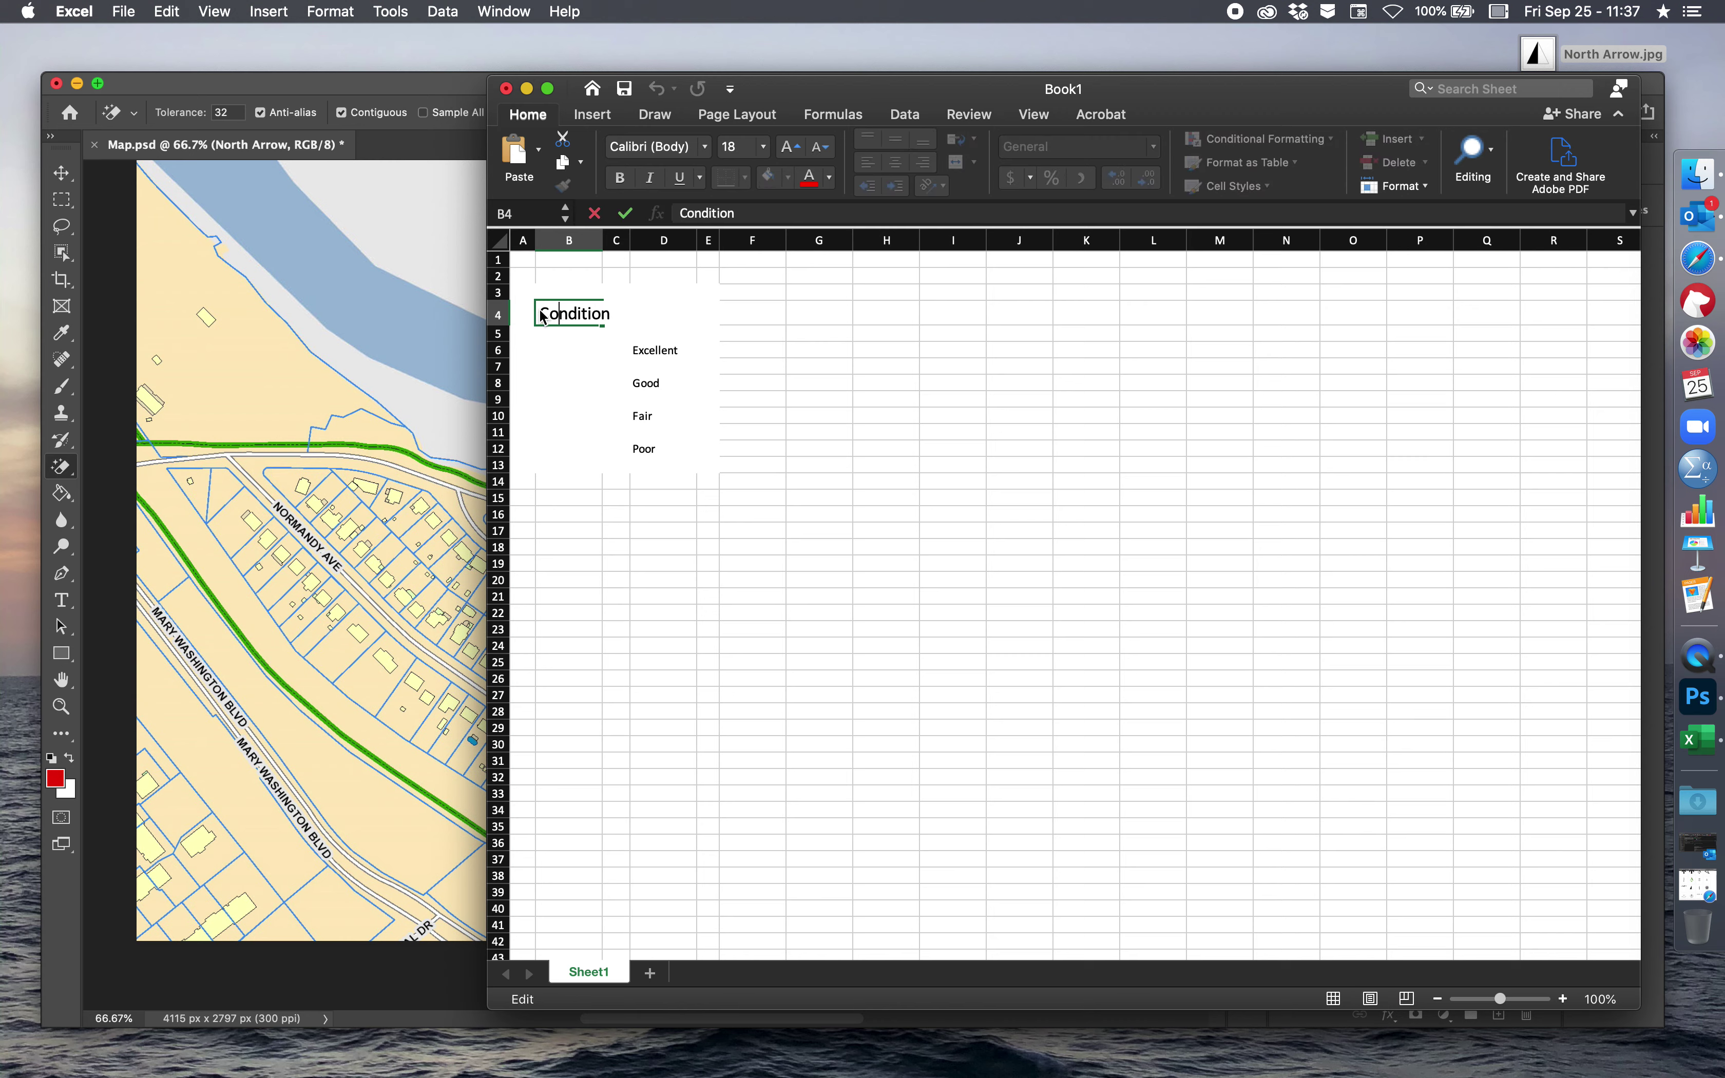
type("Building")
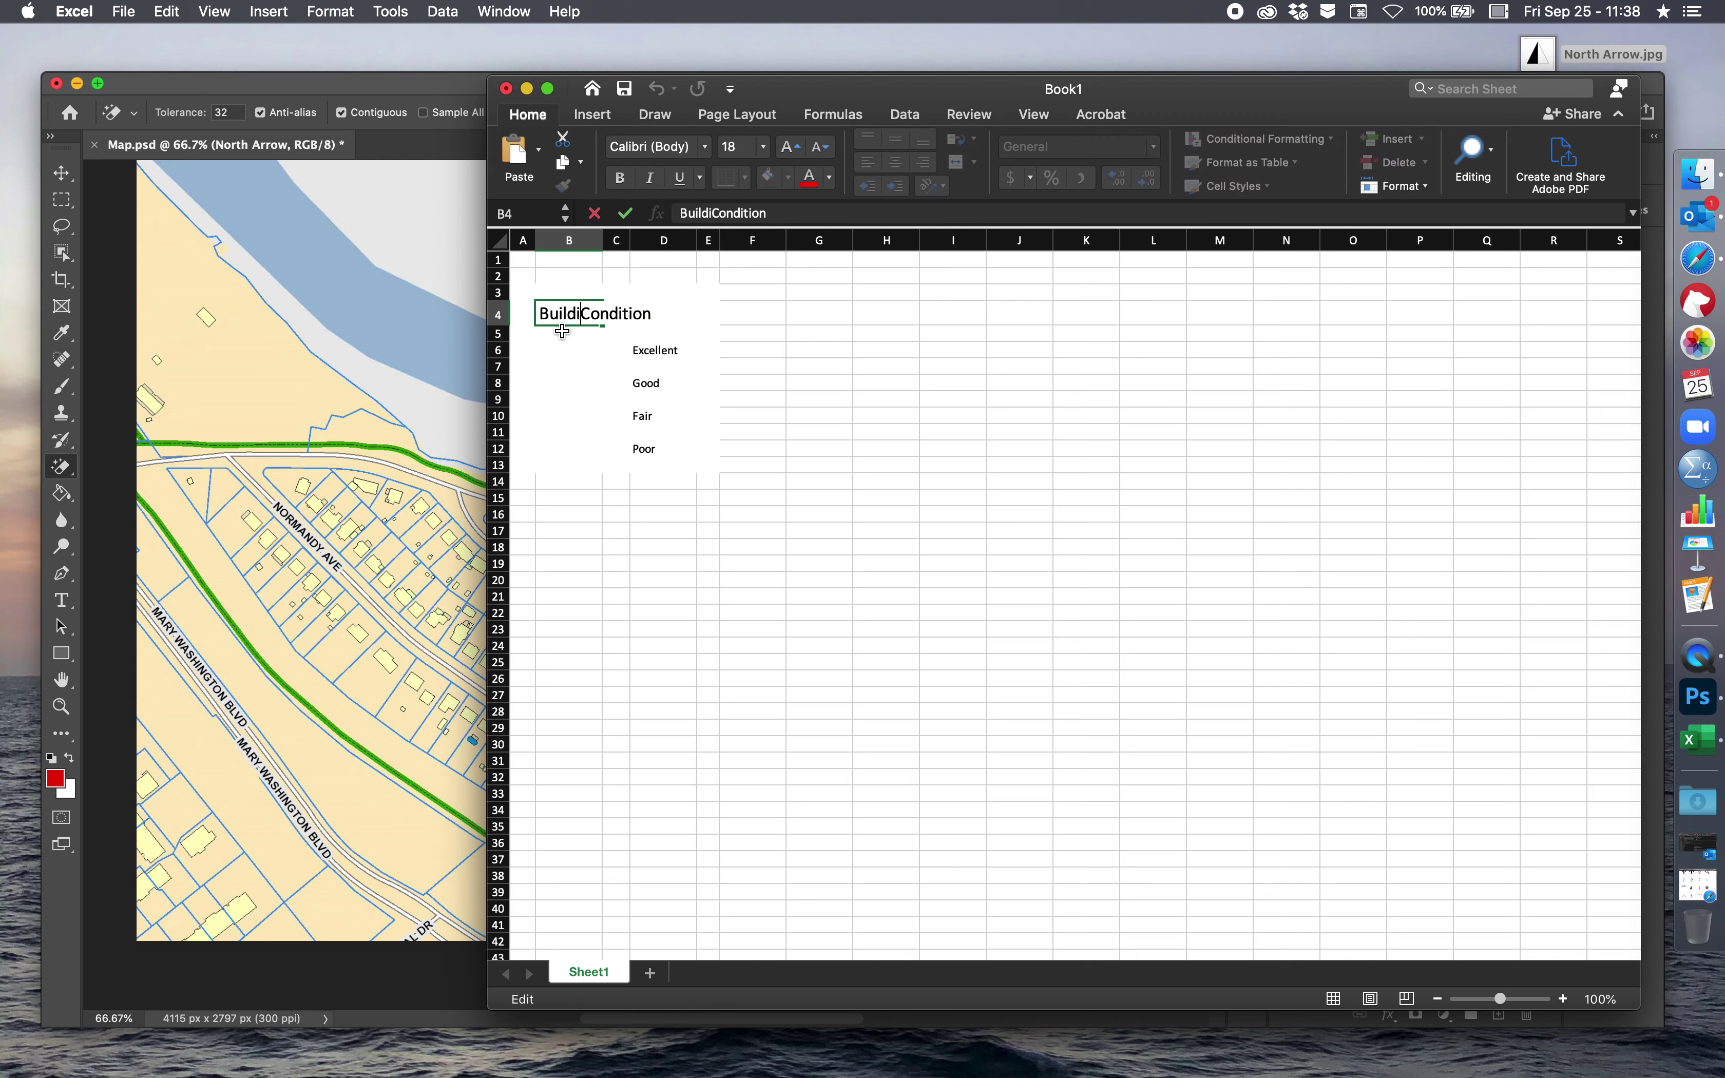
left_click(644, 448)
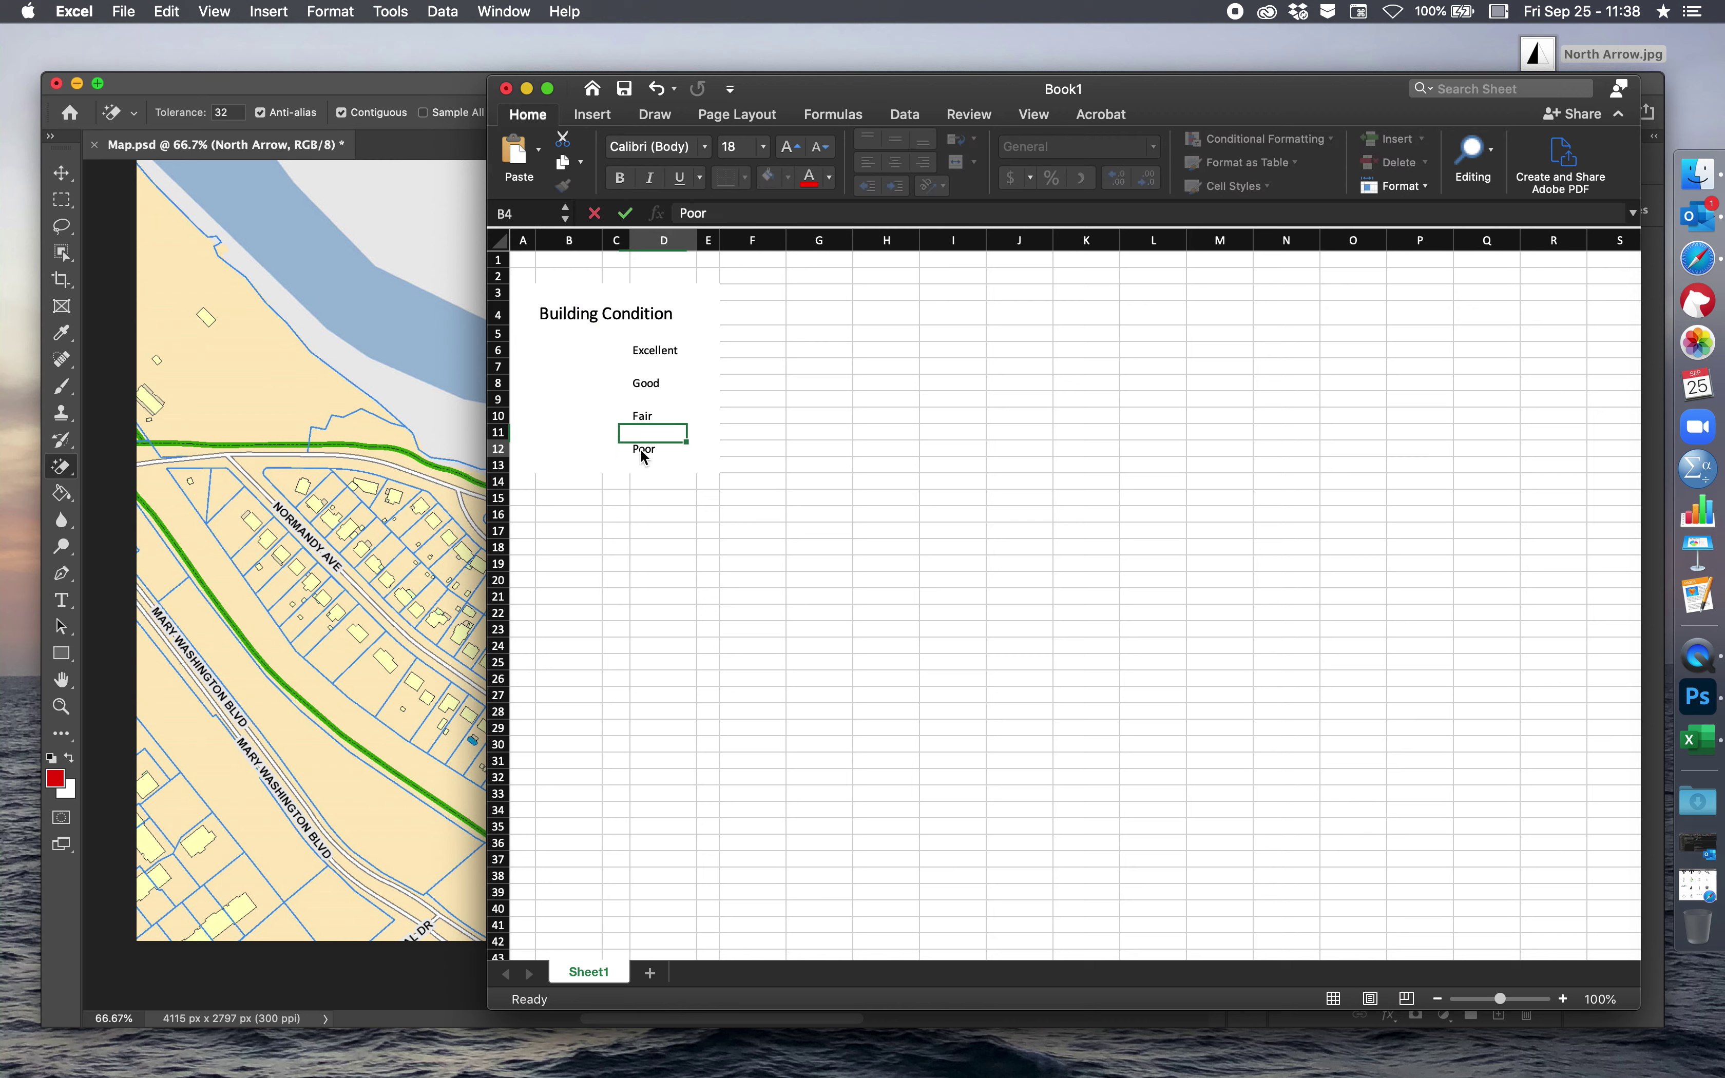
left_click(822, 476)
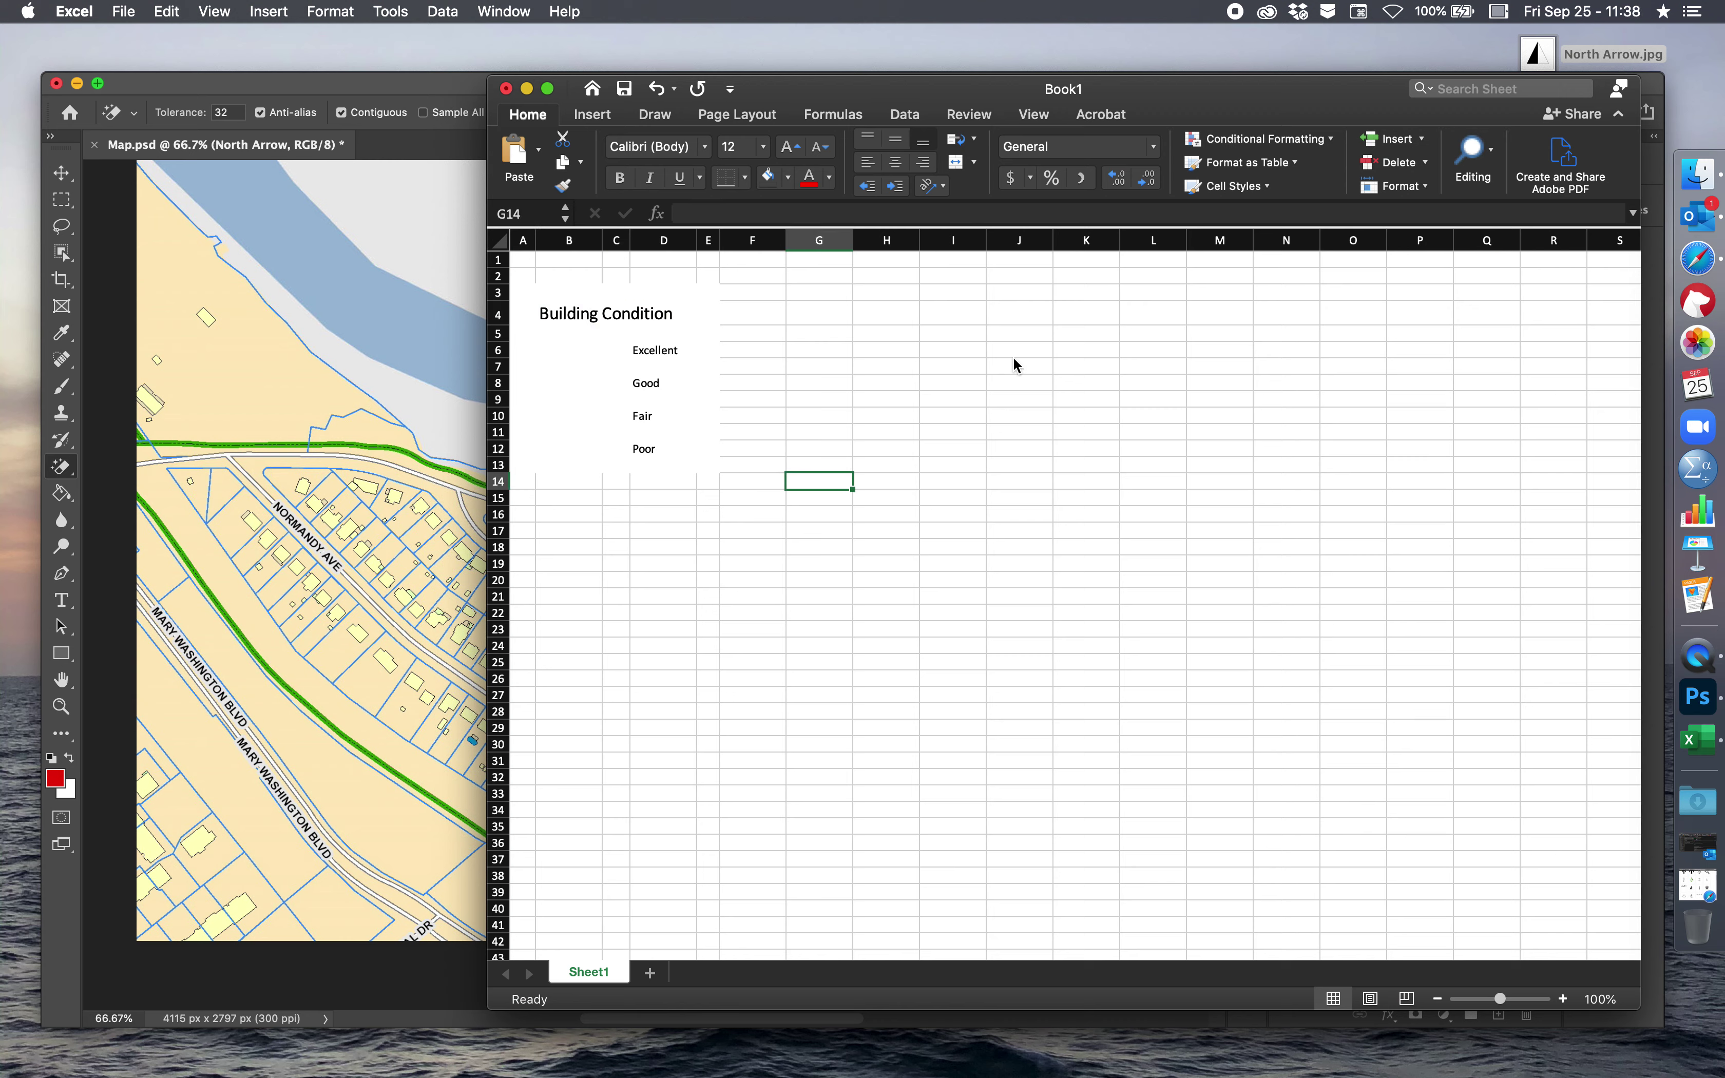
- Search Safari for 'color gradient red green' and check the Stack Overflow red-to-green answer
left_click(1699, 258)
scroll(757, 240, "up", 10)
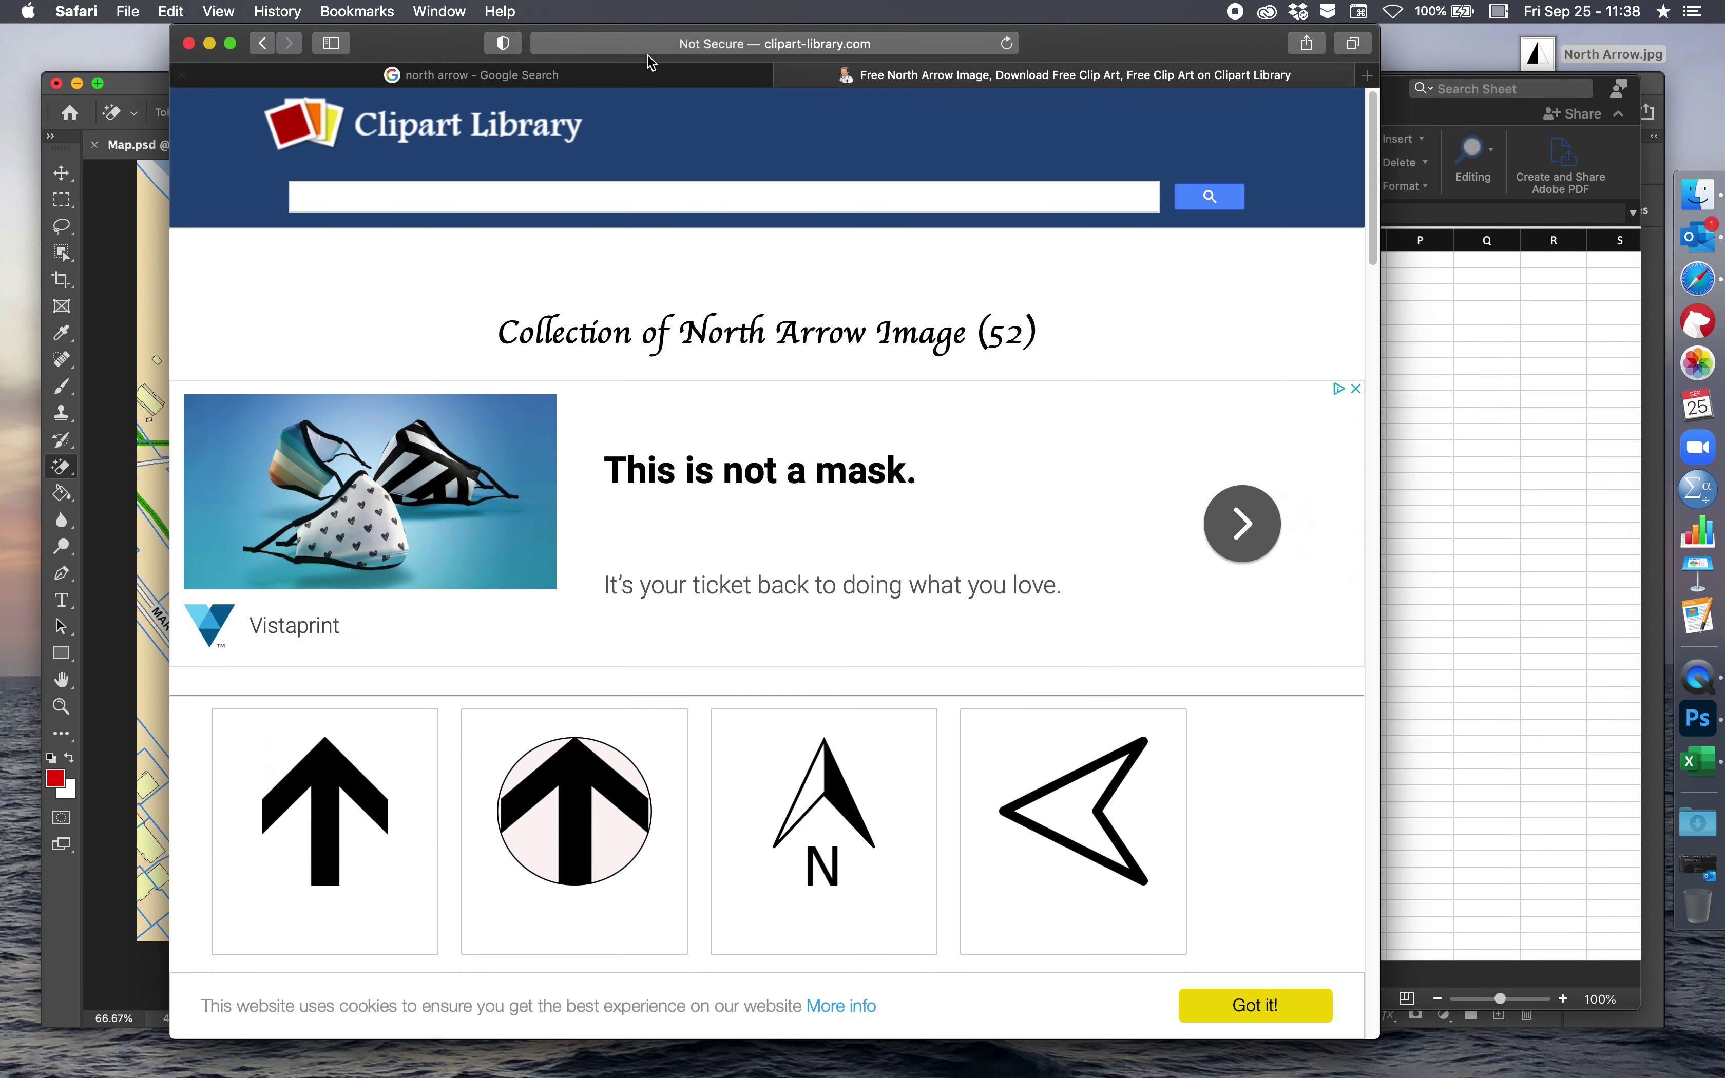
left_click(650, 46)
type("color")
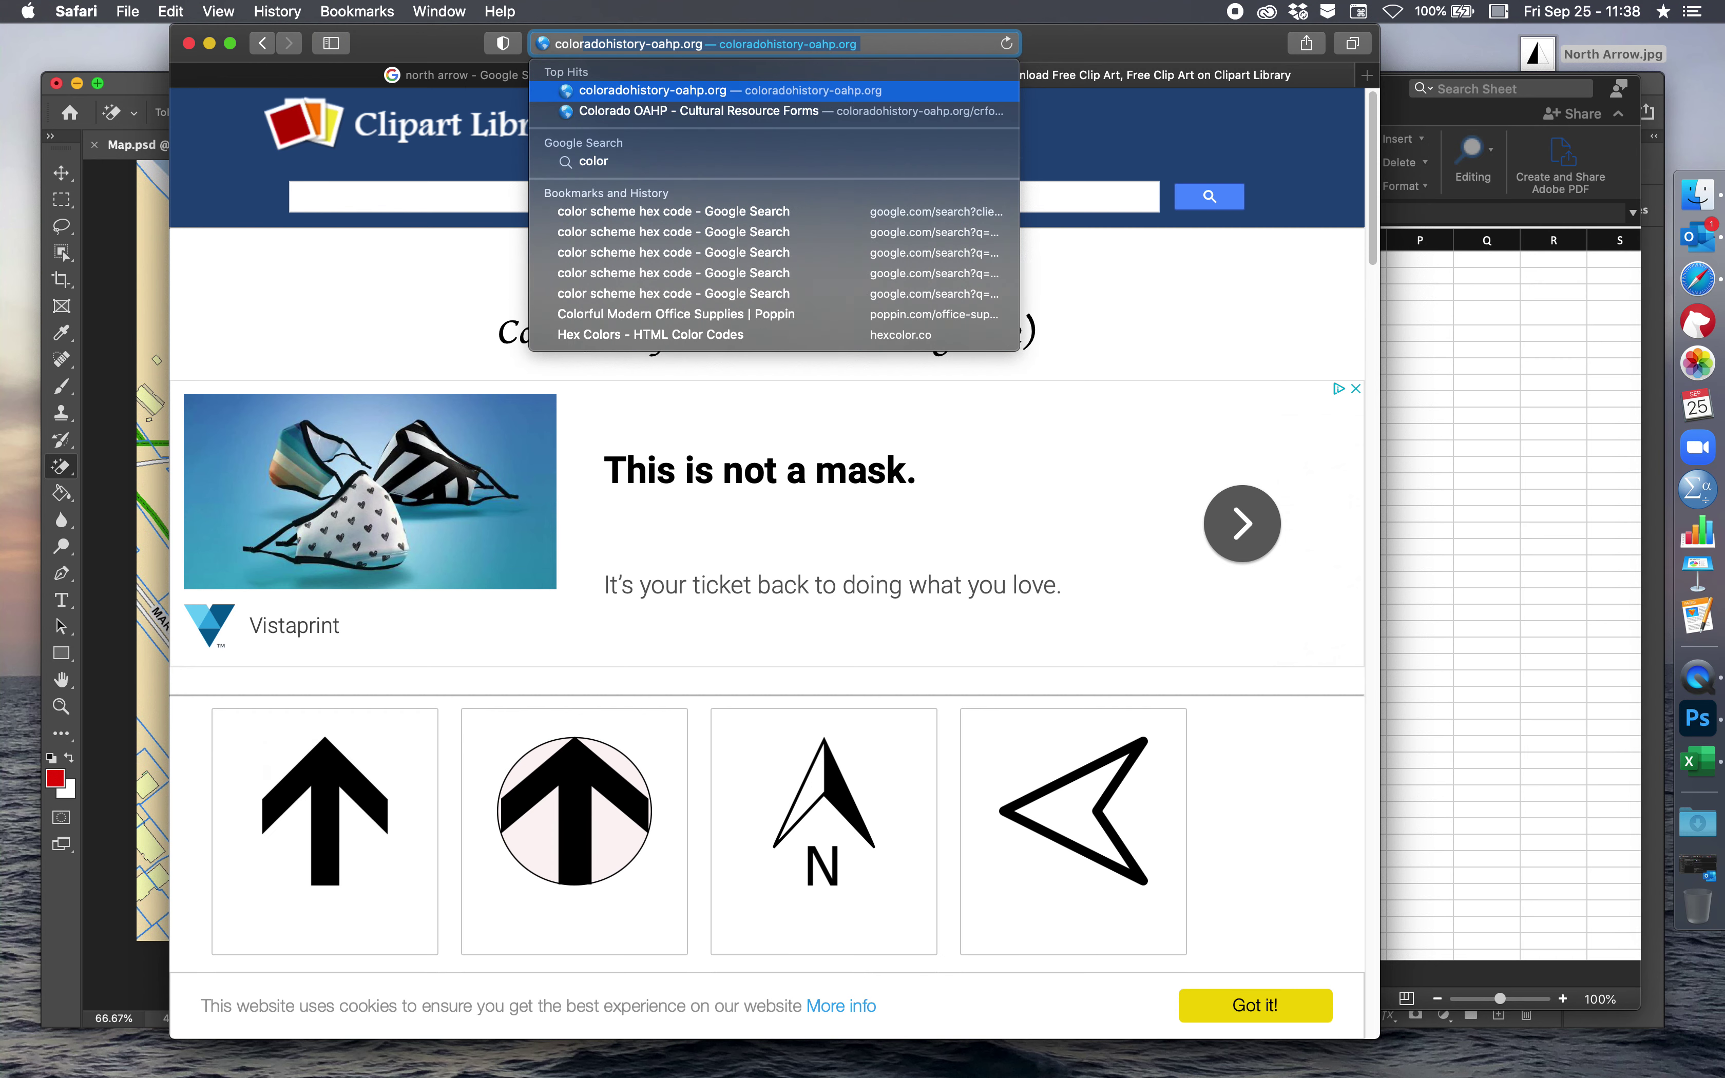
type(" gradient ")
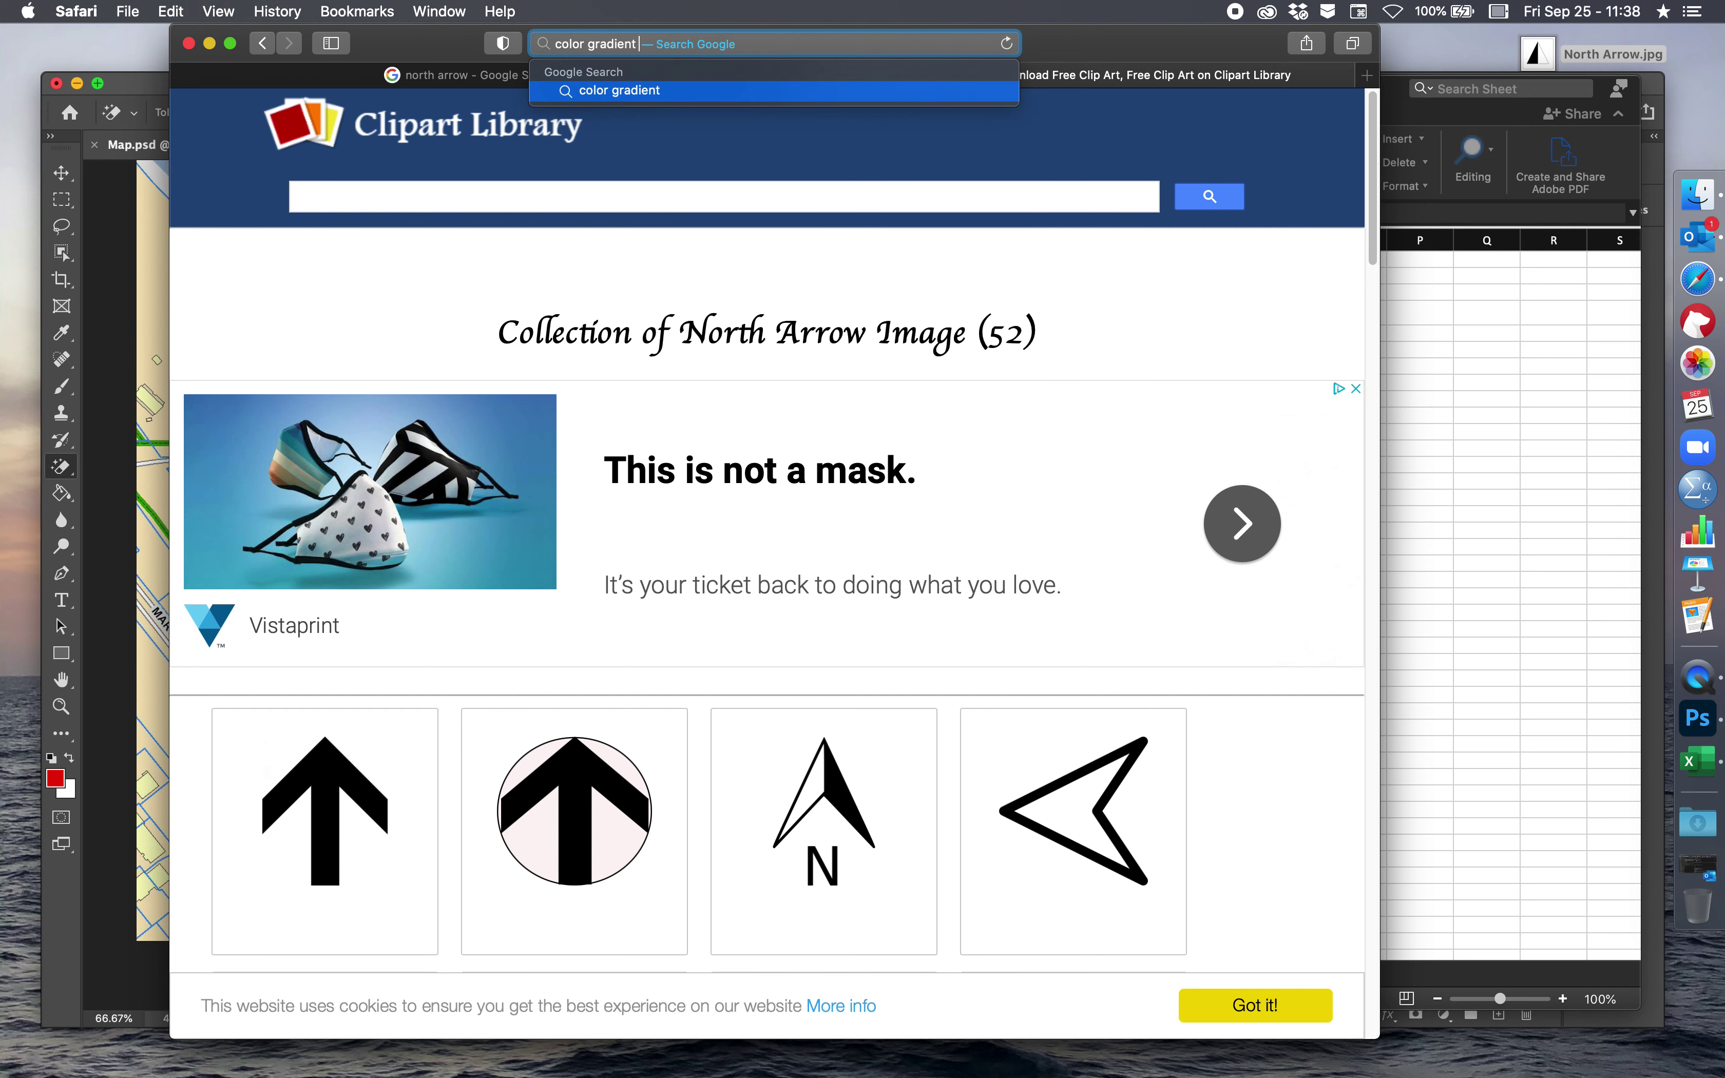
type("red green")
key("Return")
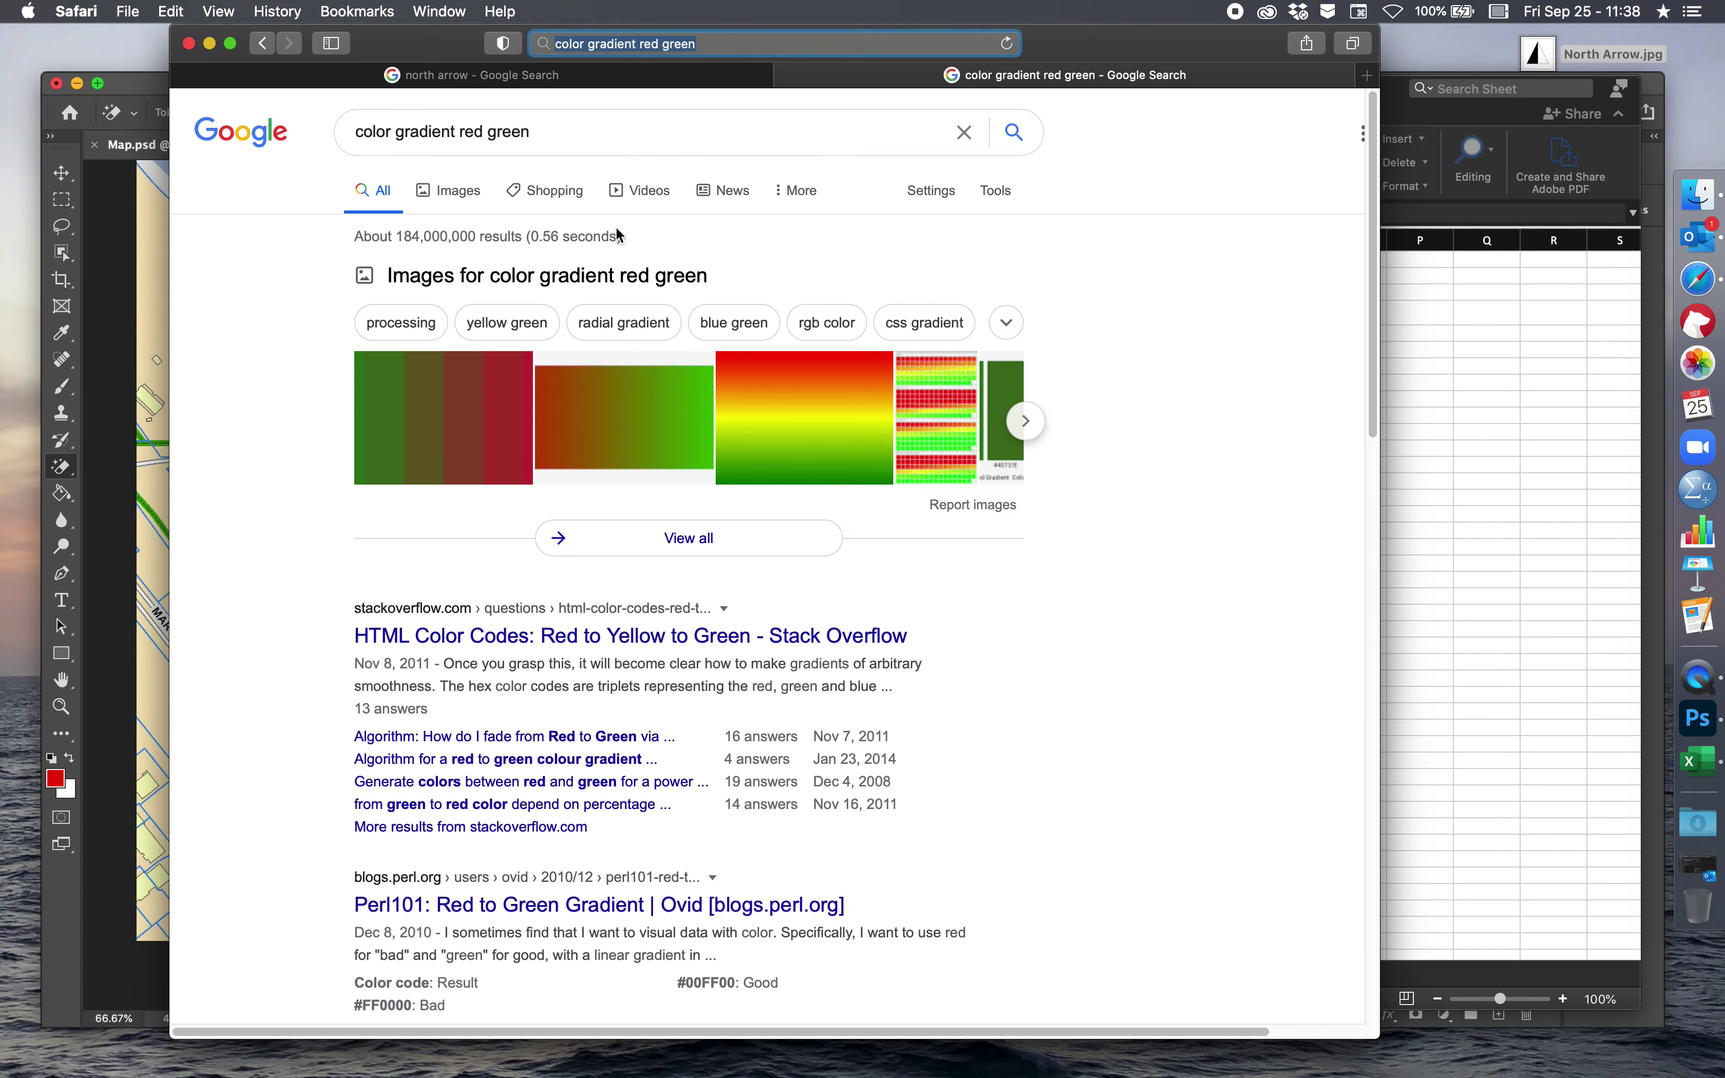
left_click(430, 636)
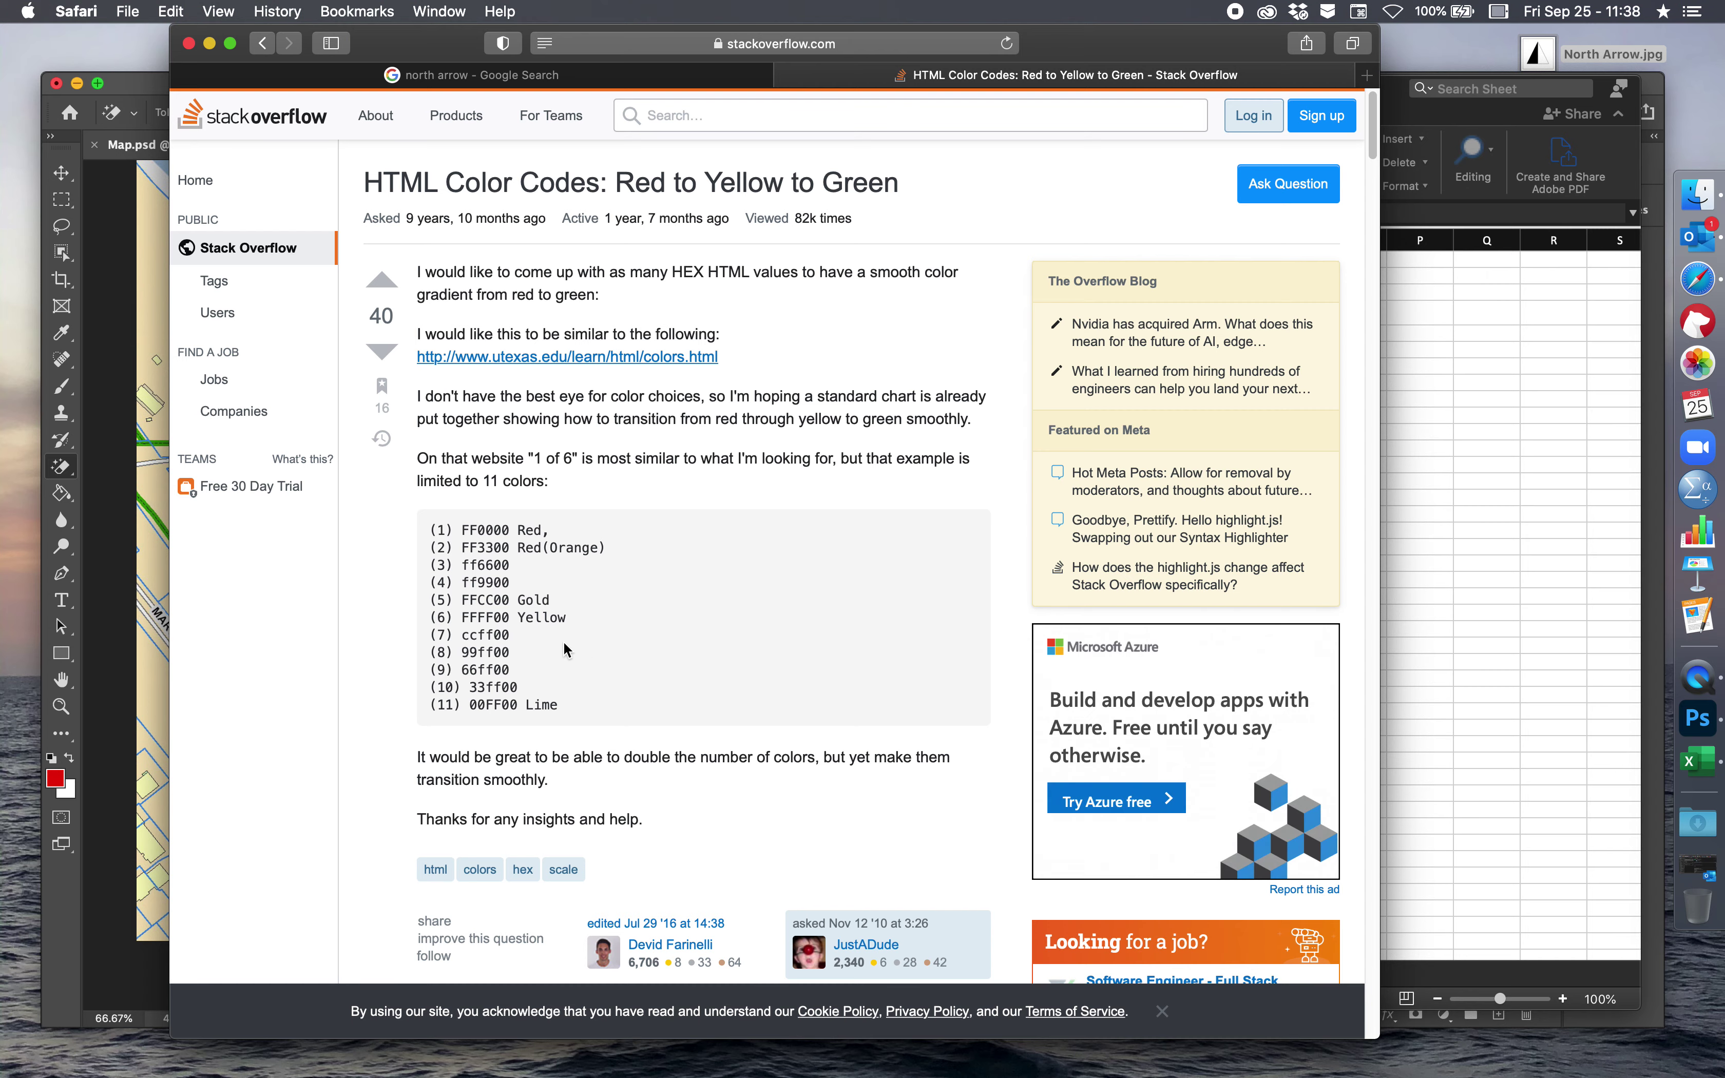
scroll(387, 685, "down", 3)
scroll(387, 684, "up", 3)
left_click(262, 39)
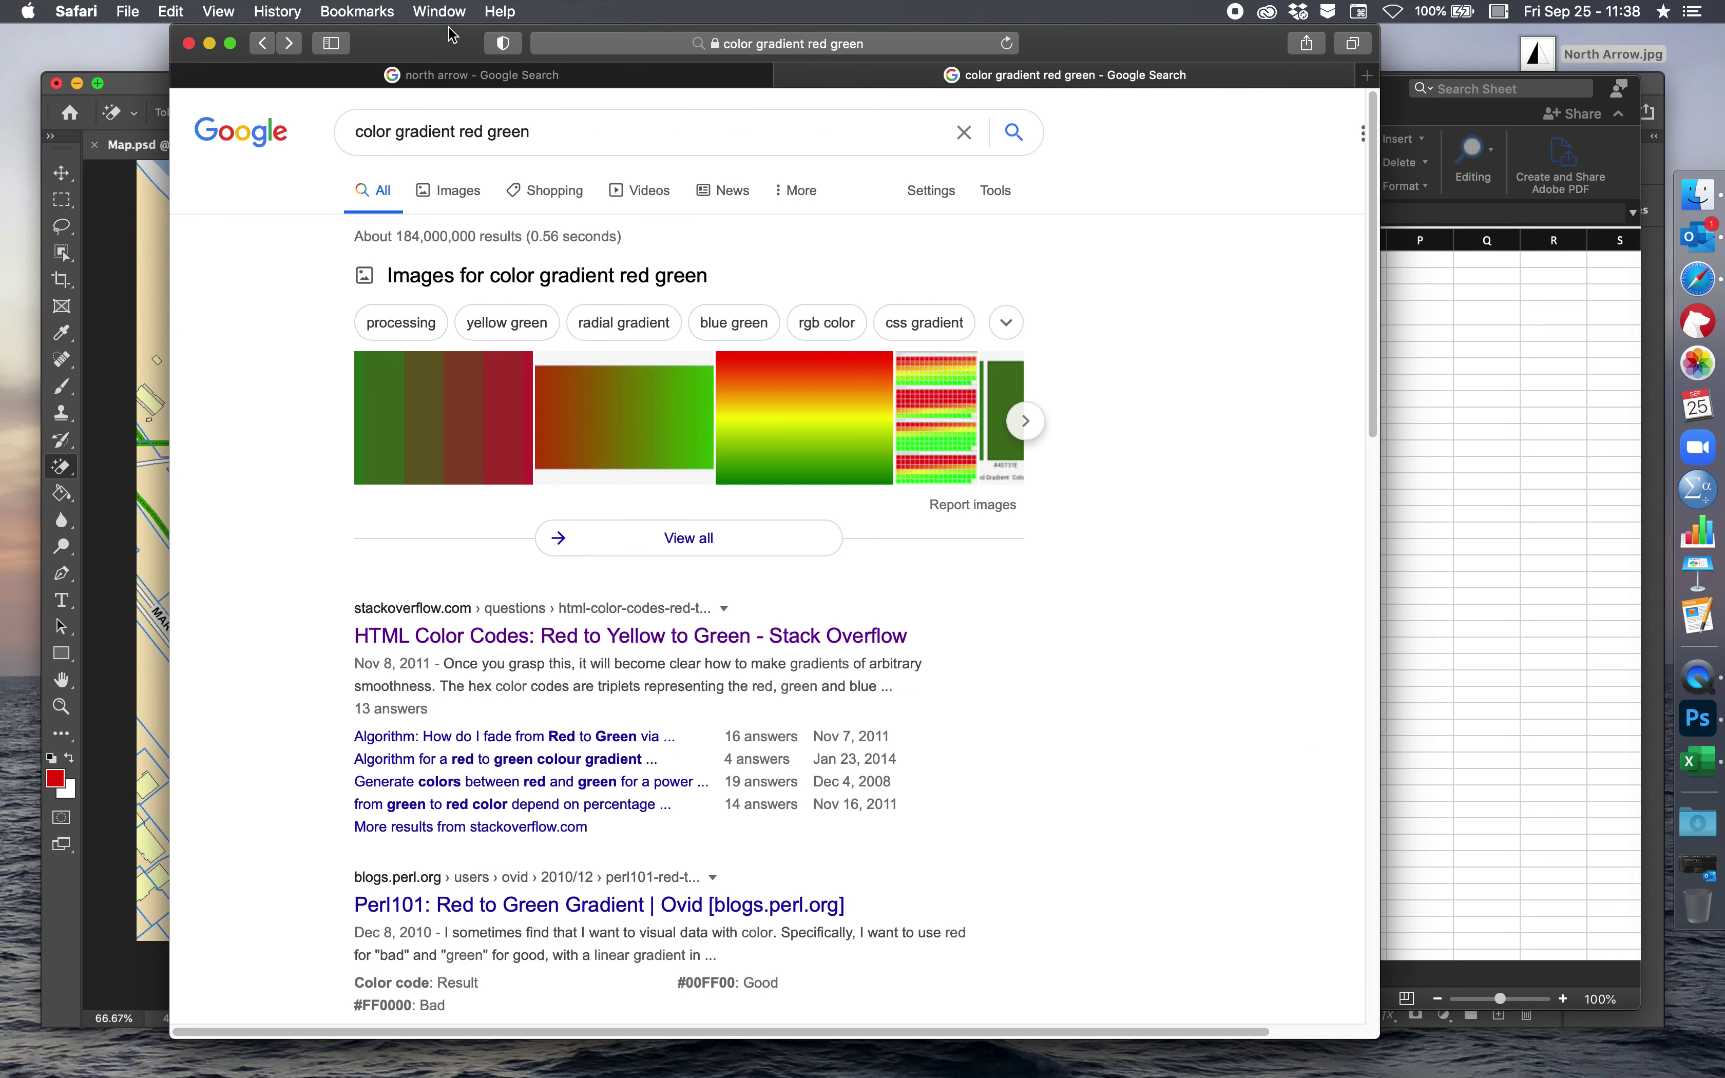
- Browse gradient image results, then search 'color gradient red green four points'
left_click_drag(442, 44, 640, 44)
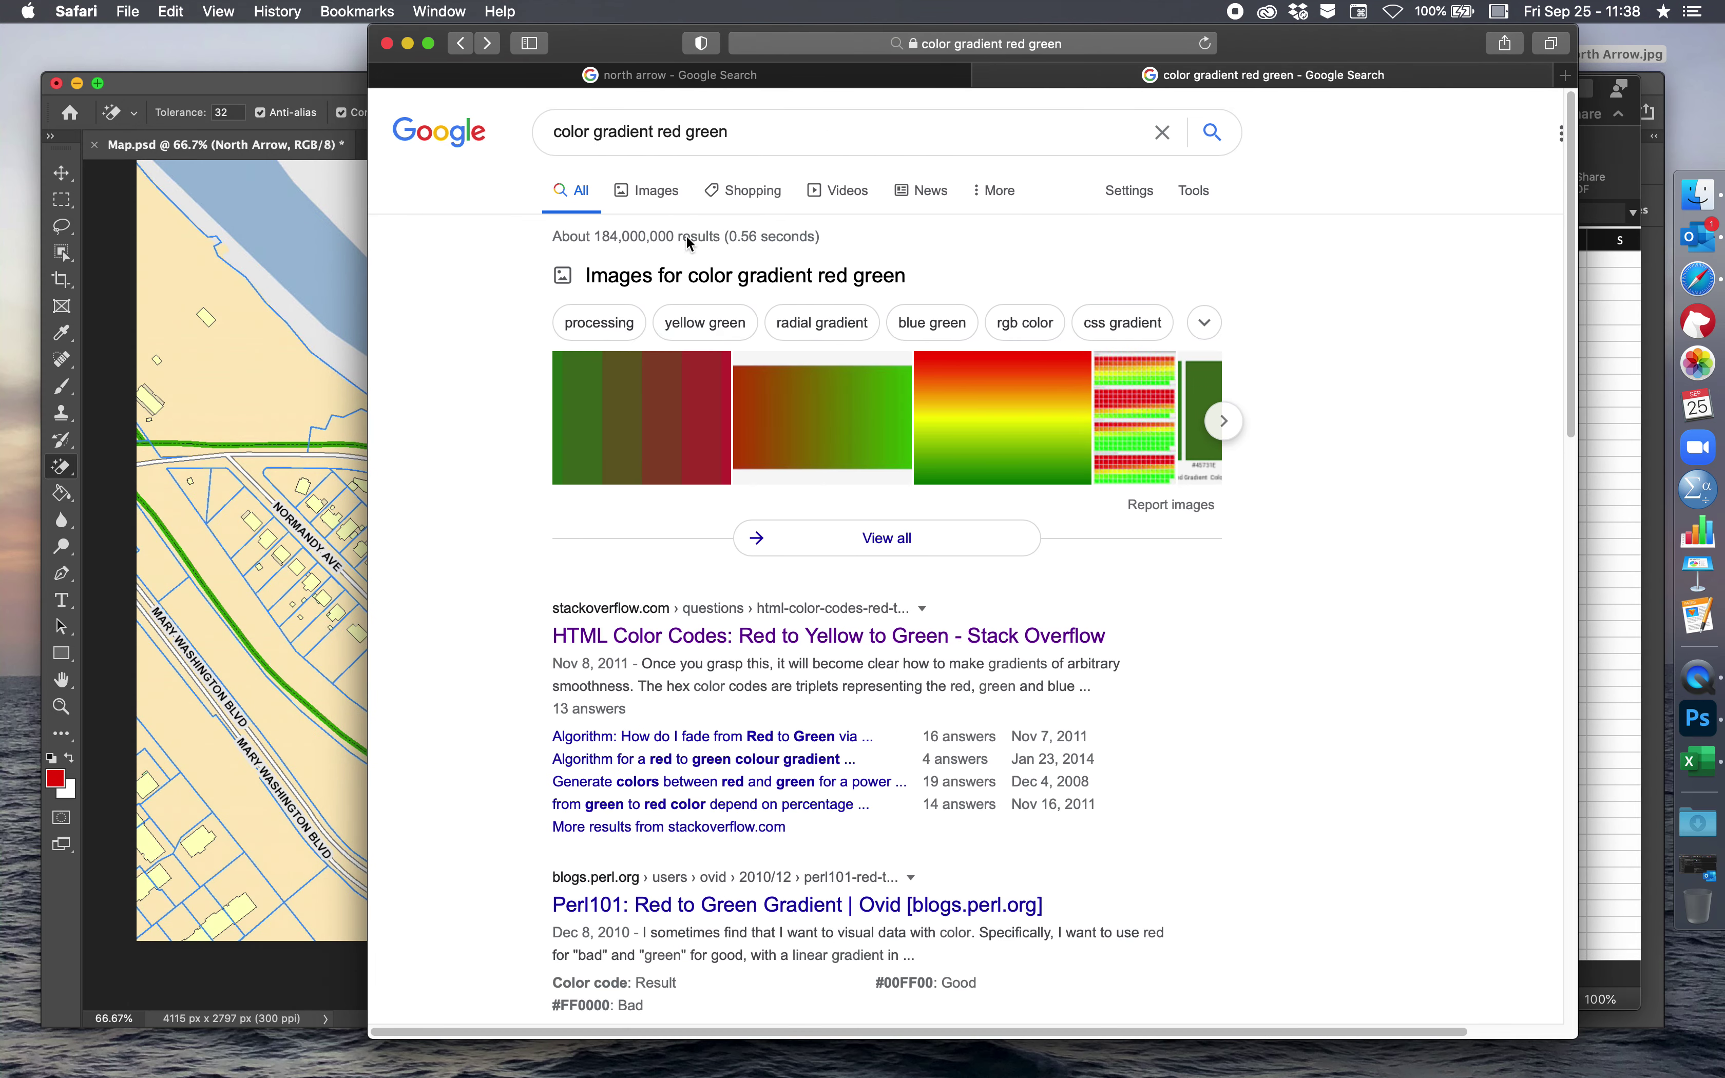
left_click(639, 190)
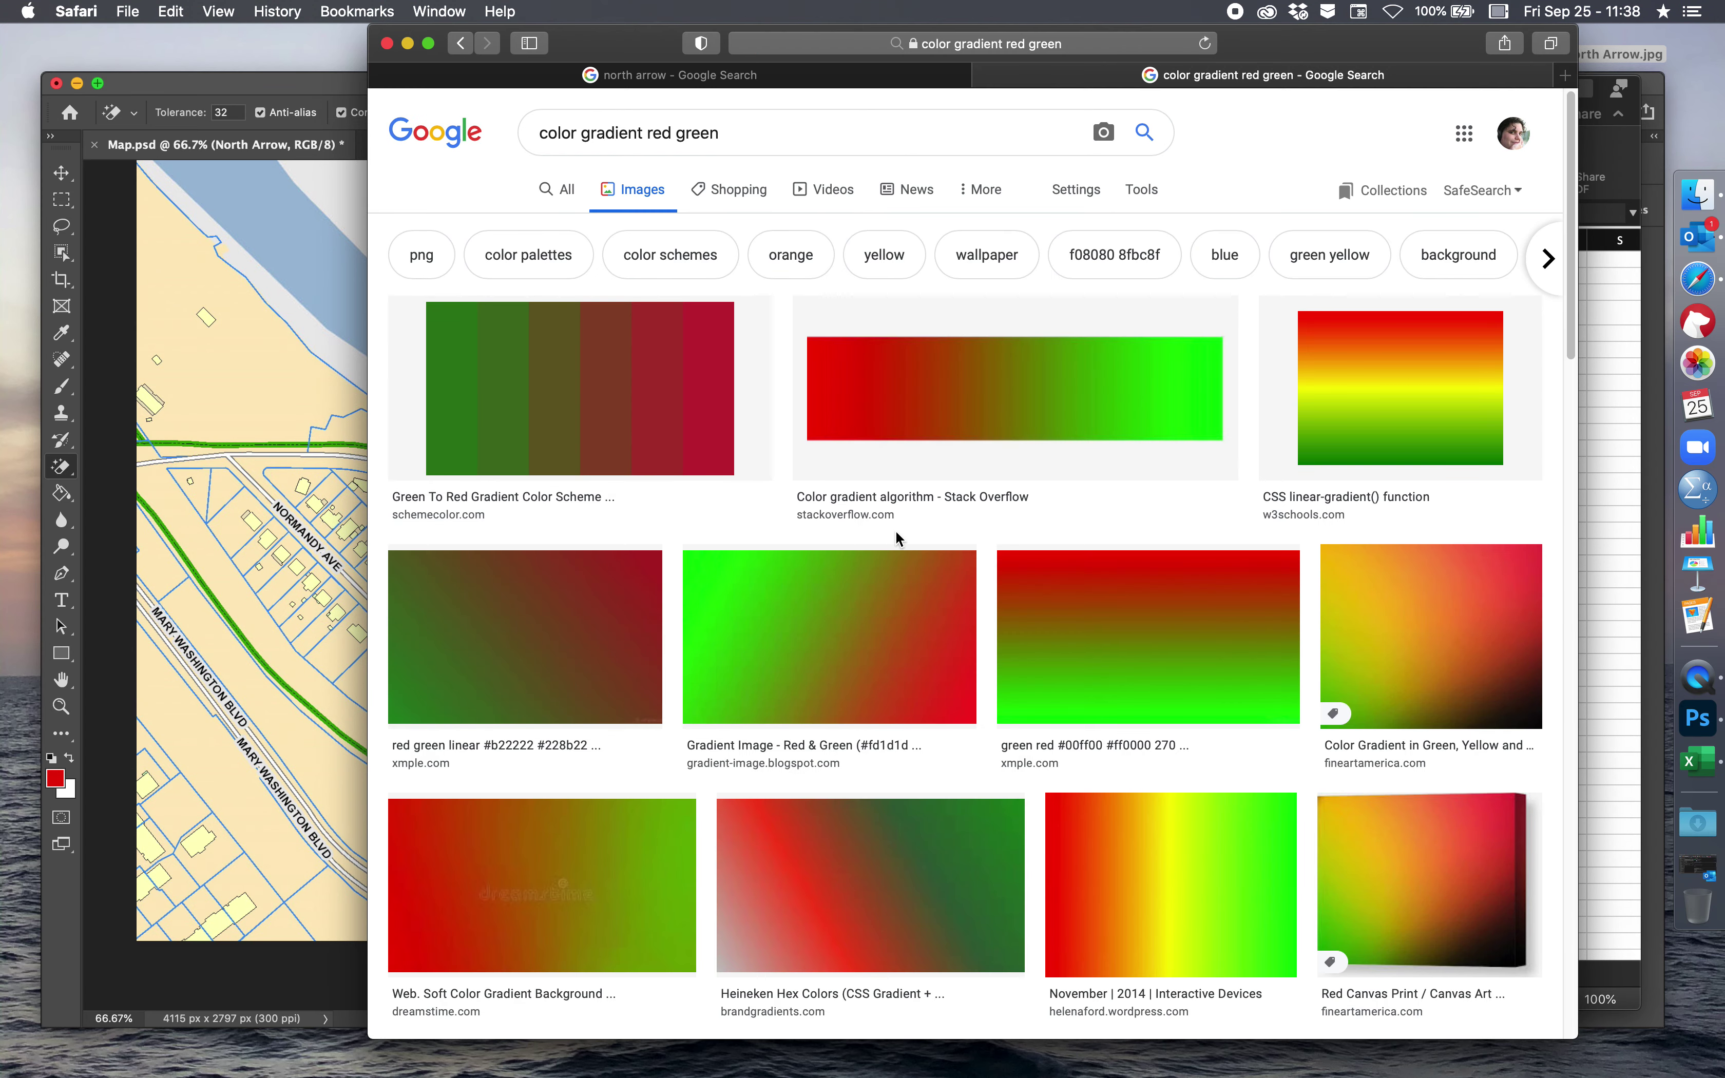
left_click(460, 44)
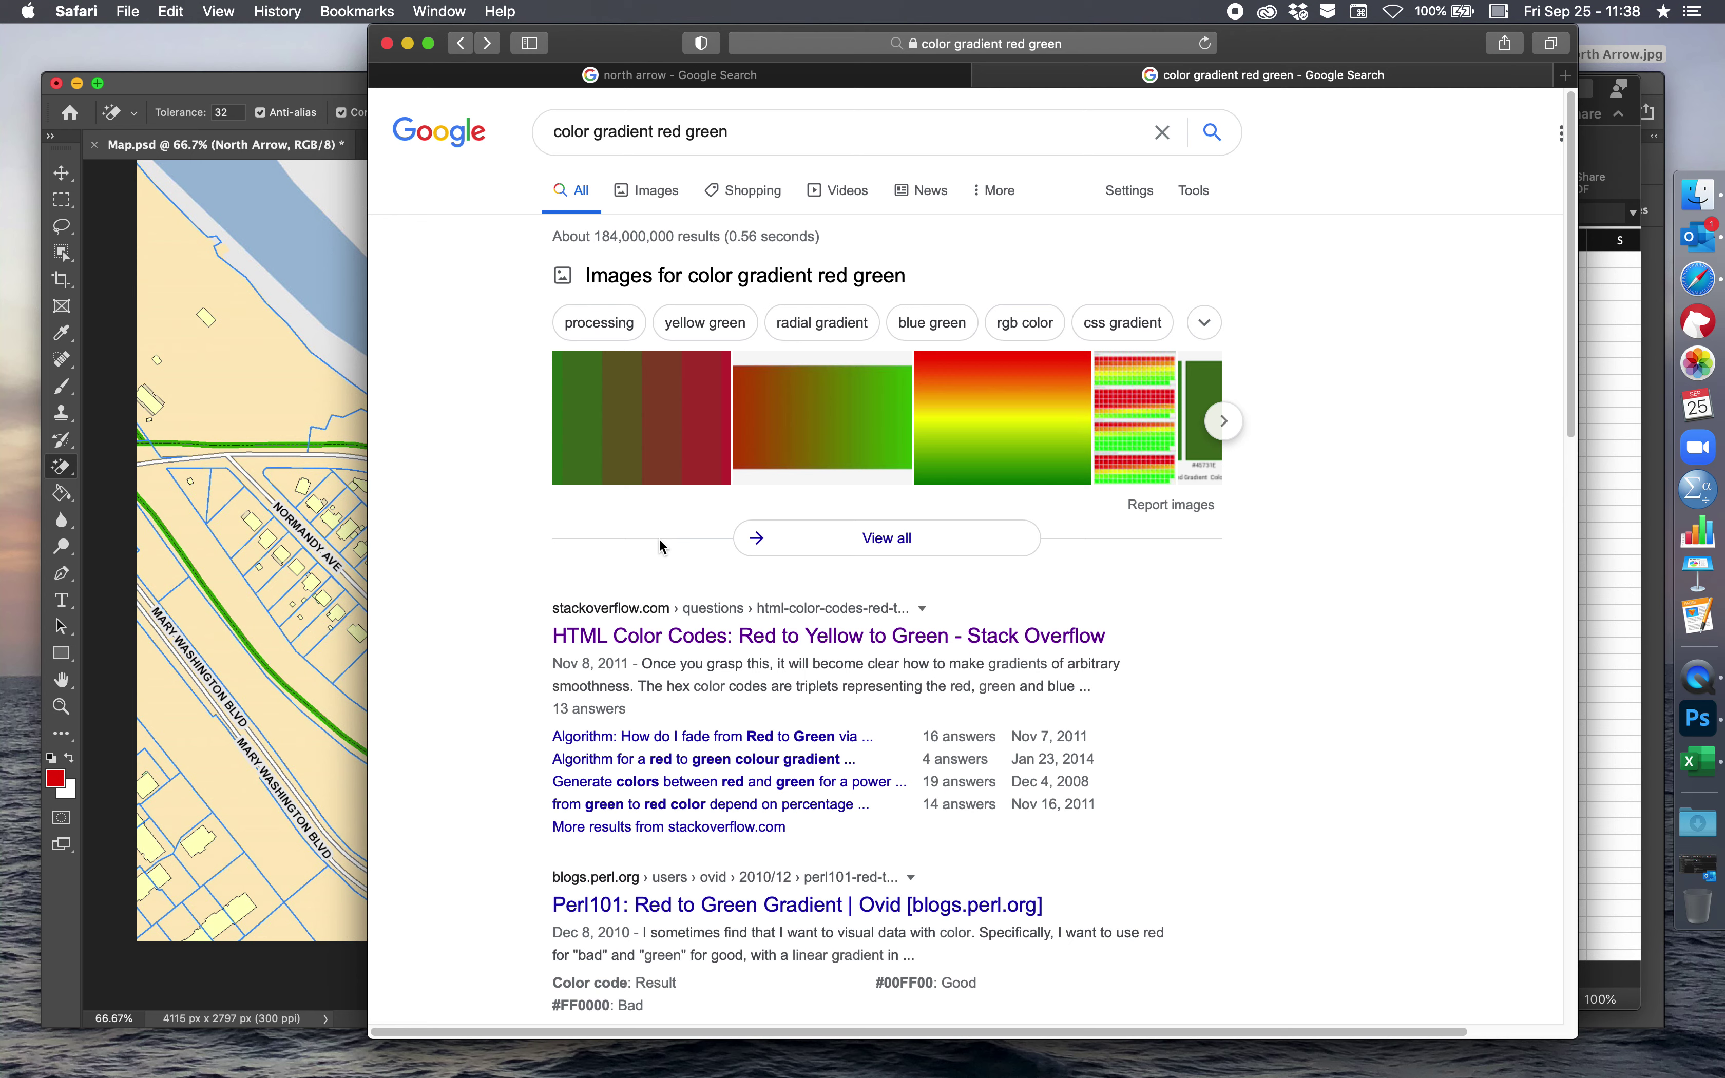
left_click(649, 203)
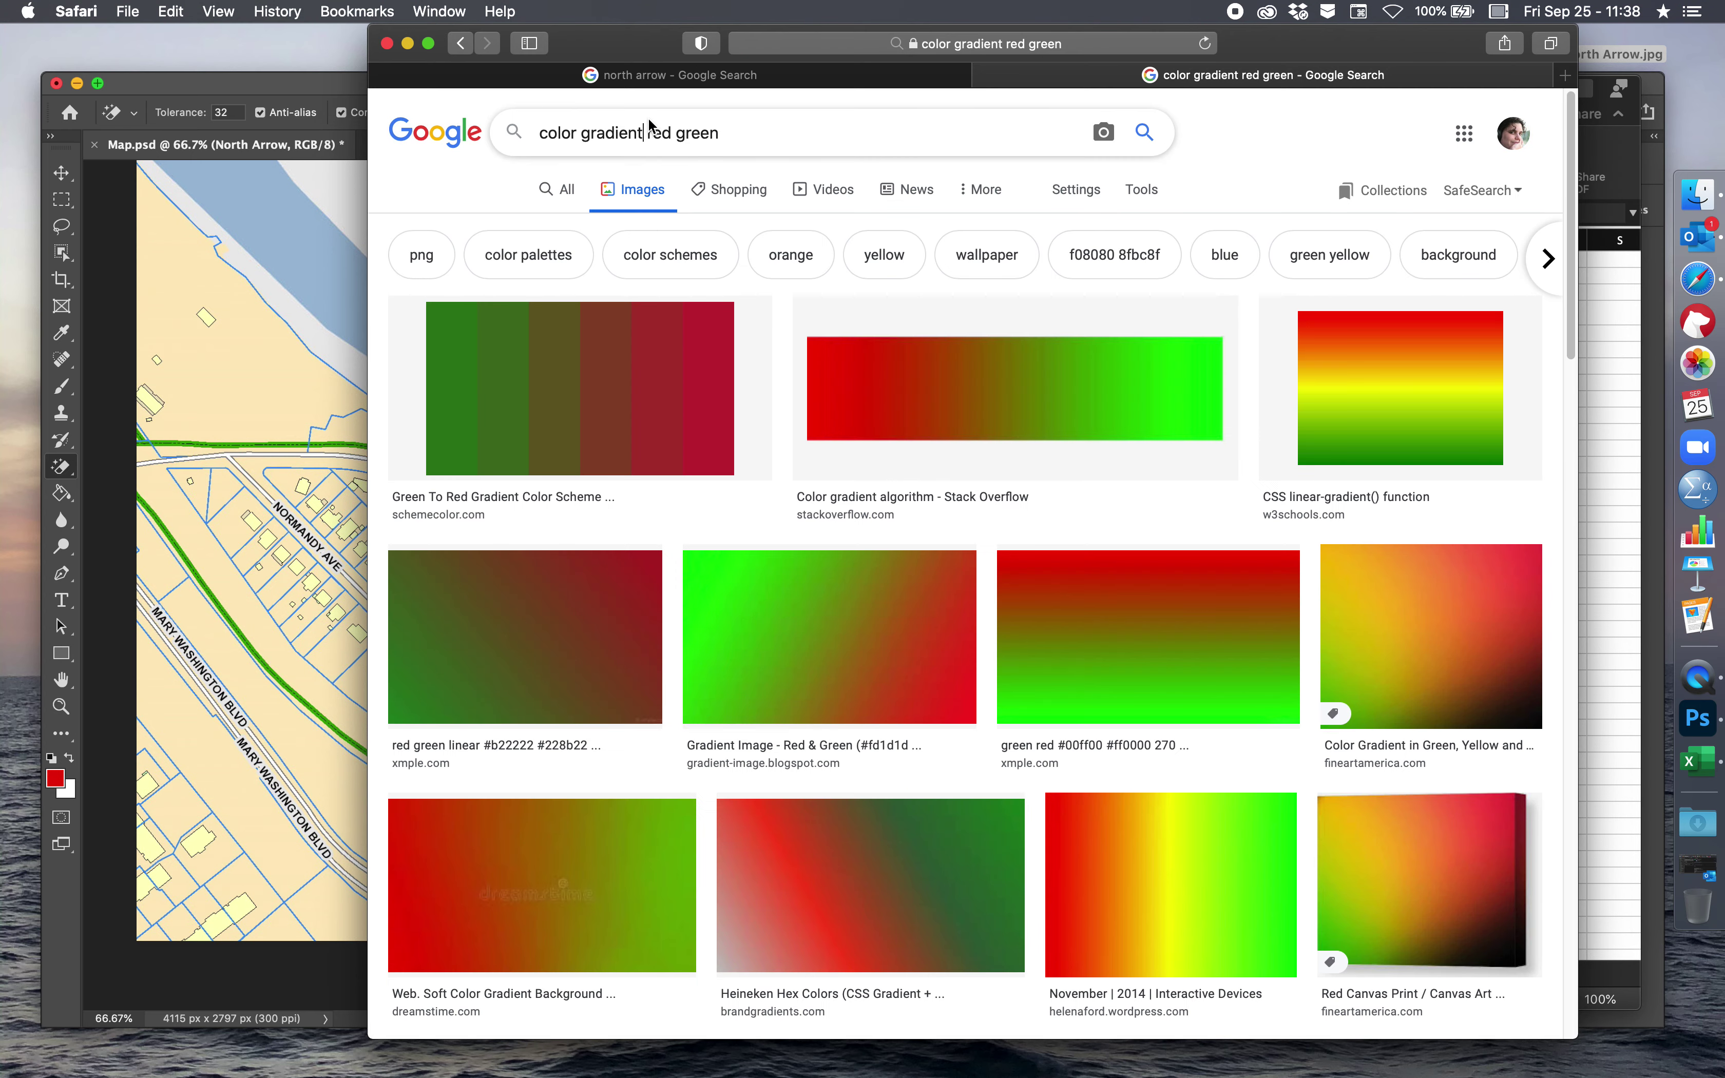
left_click_drag(626, 61, 380, 73)
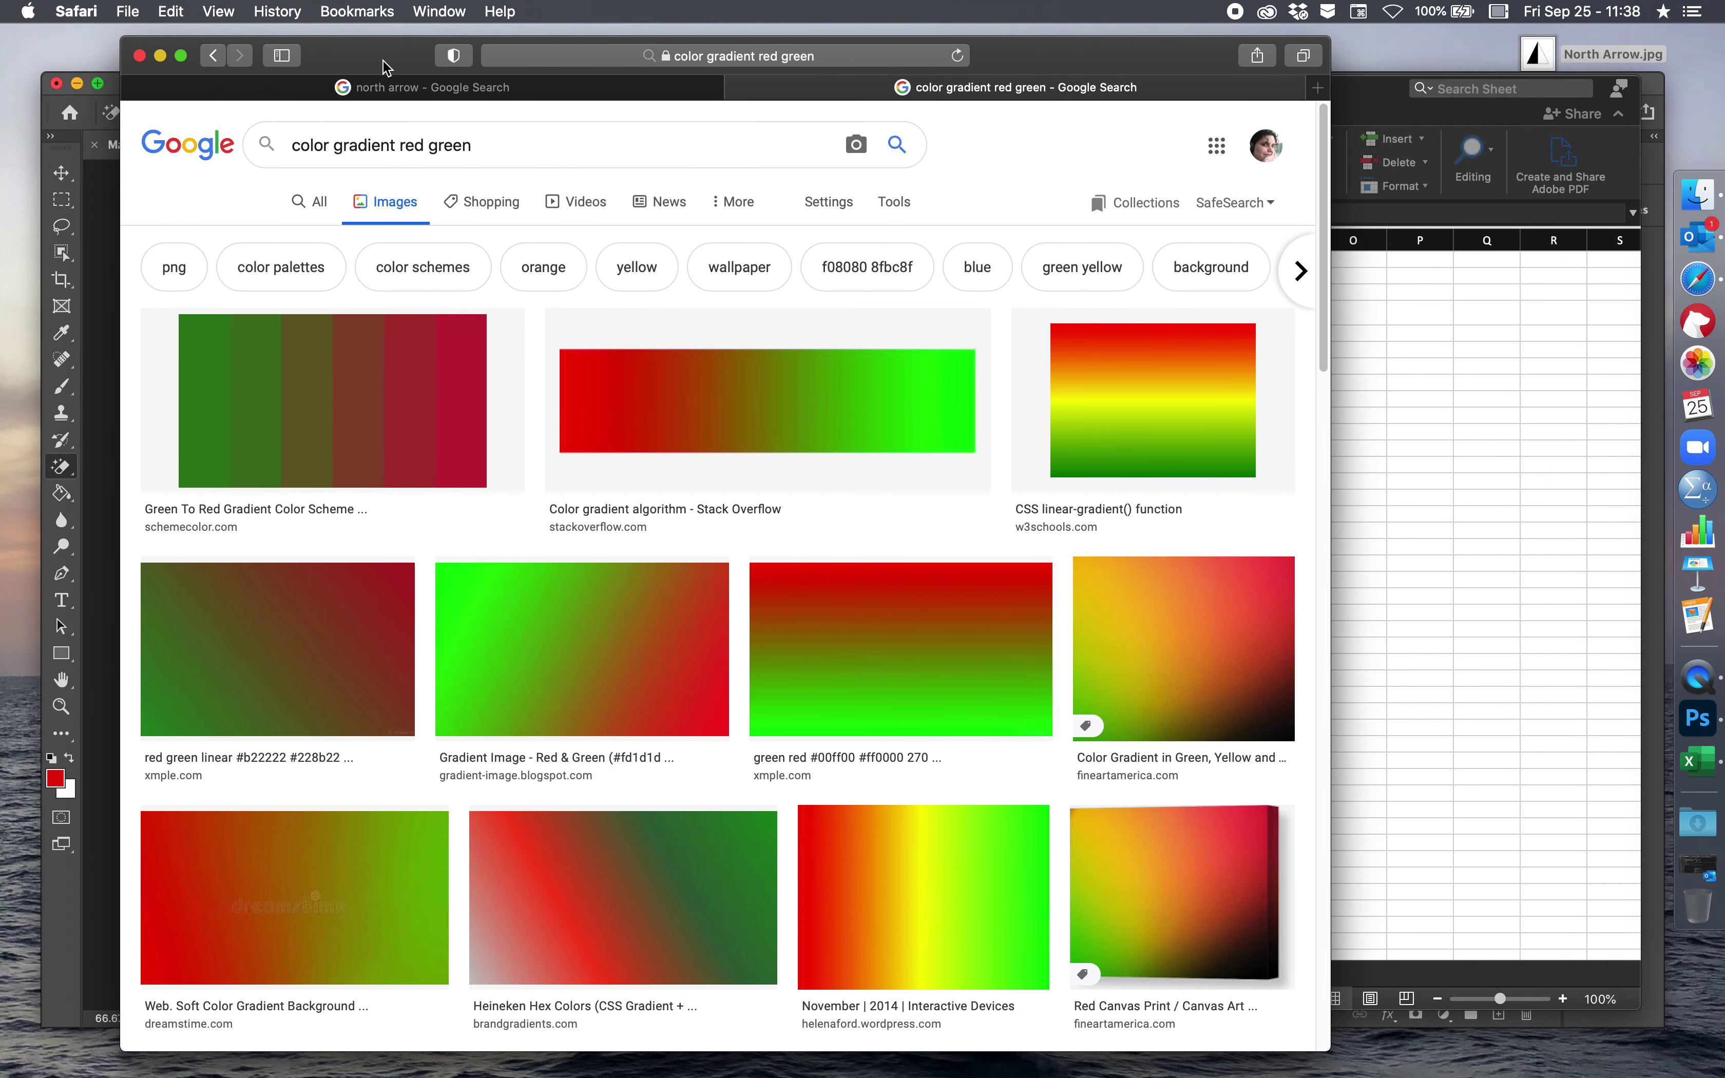
left_click(499, 147)
type("four points")
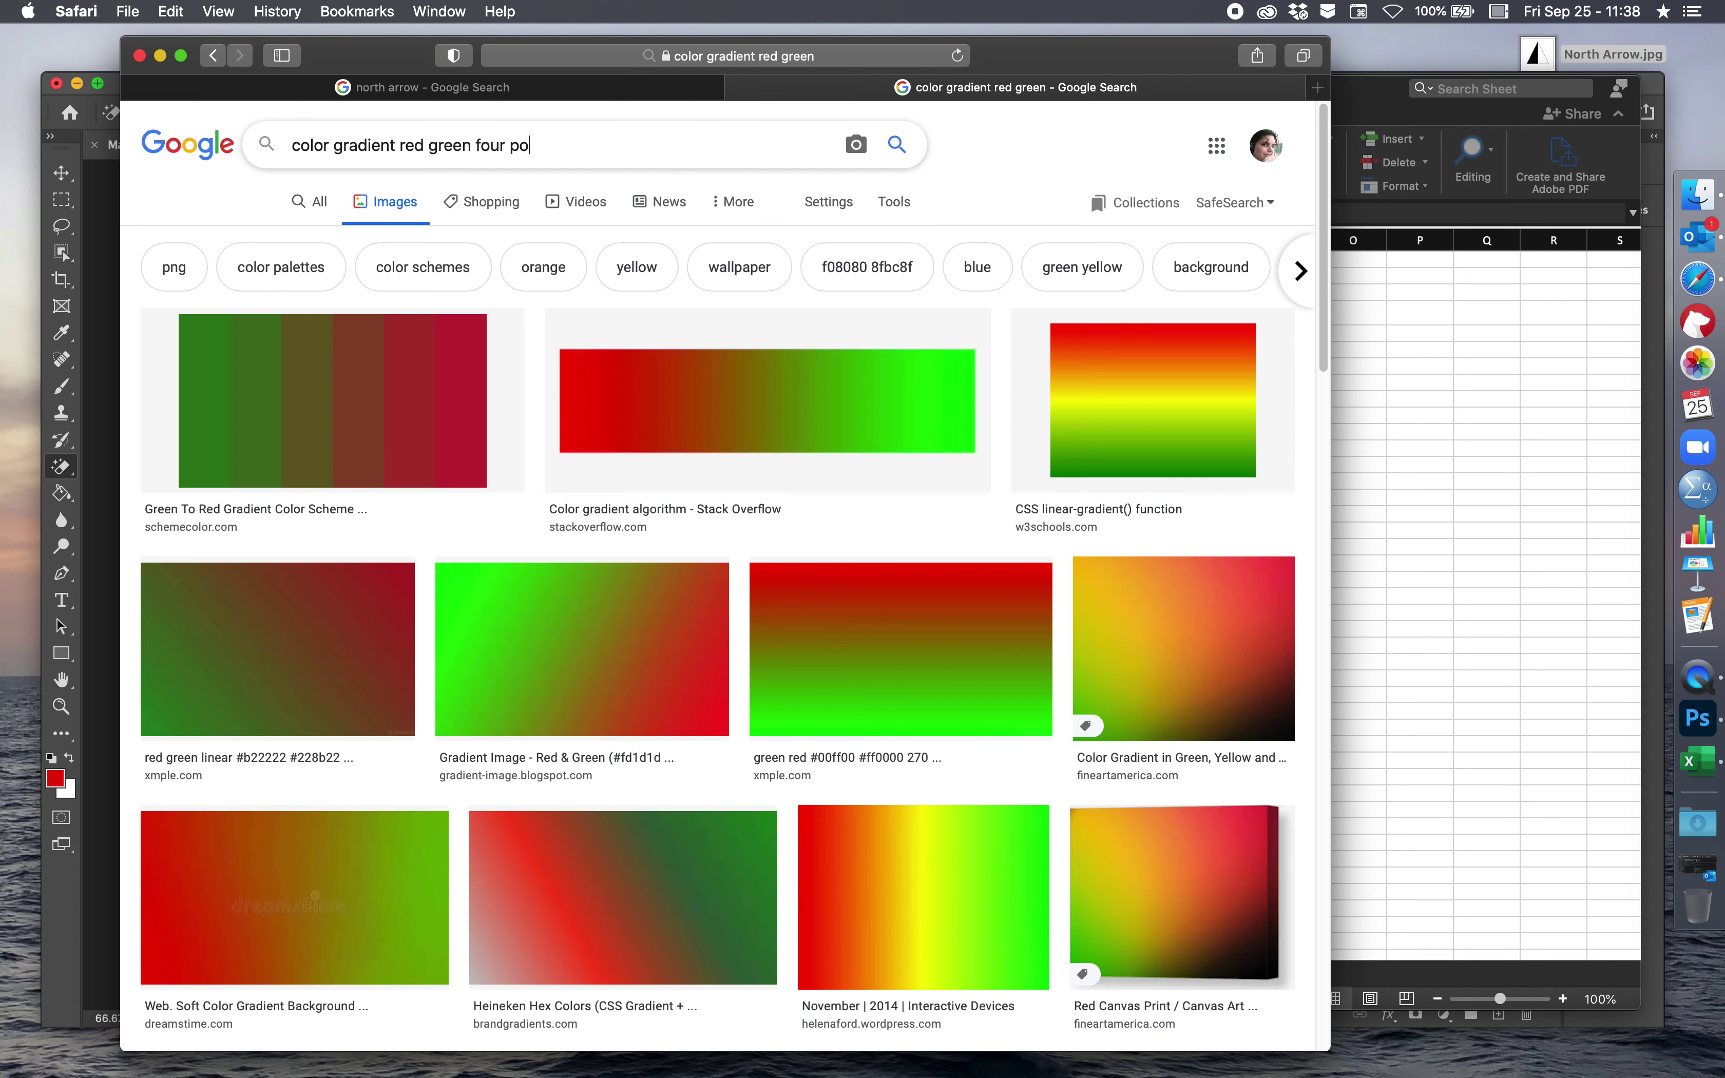
key("Return")
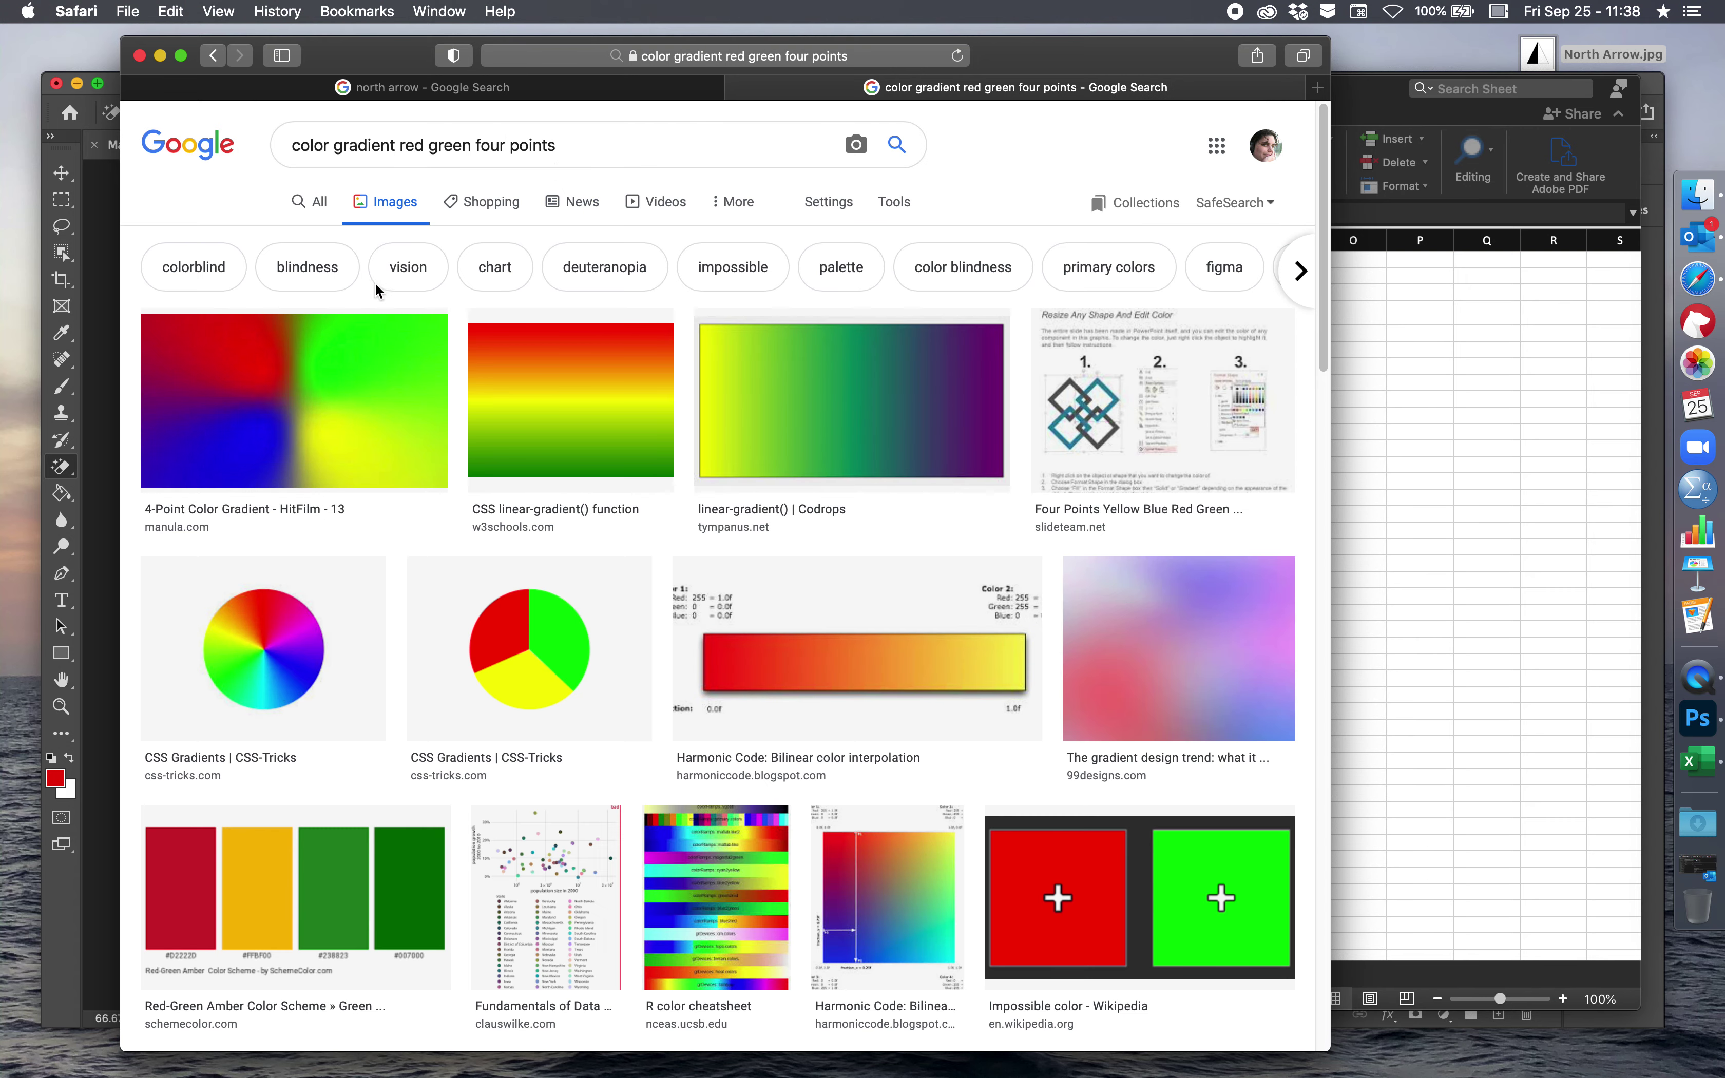
left_click(318, 201)
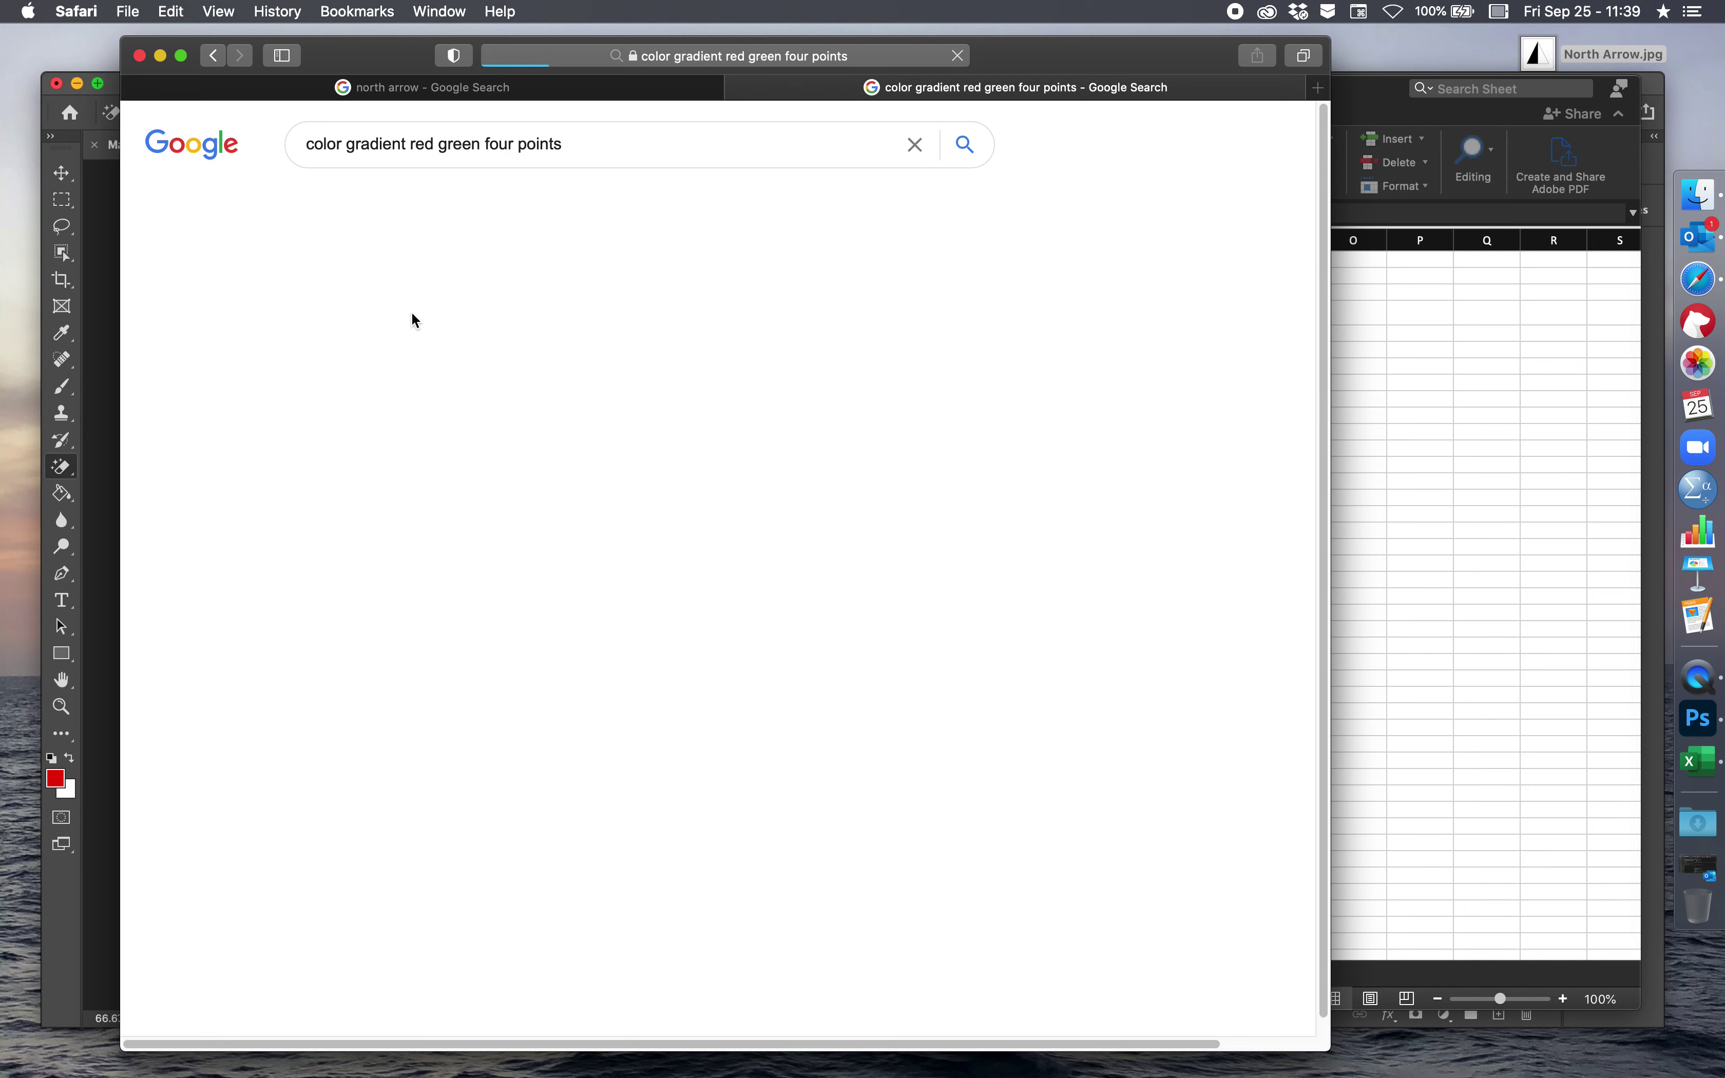
- Move the Perl101 Red to Green Gradient page right and select its #FF0000 Bad code
scroll(314, 636, "down", 3)
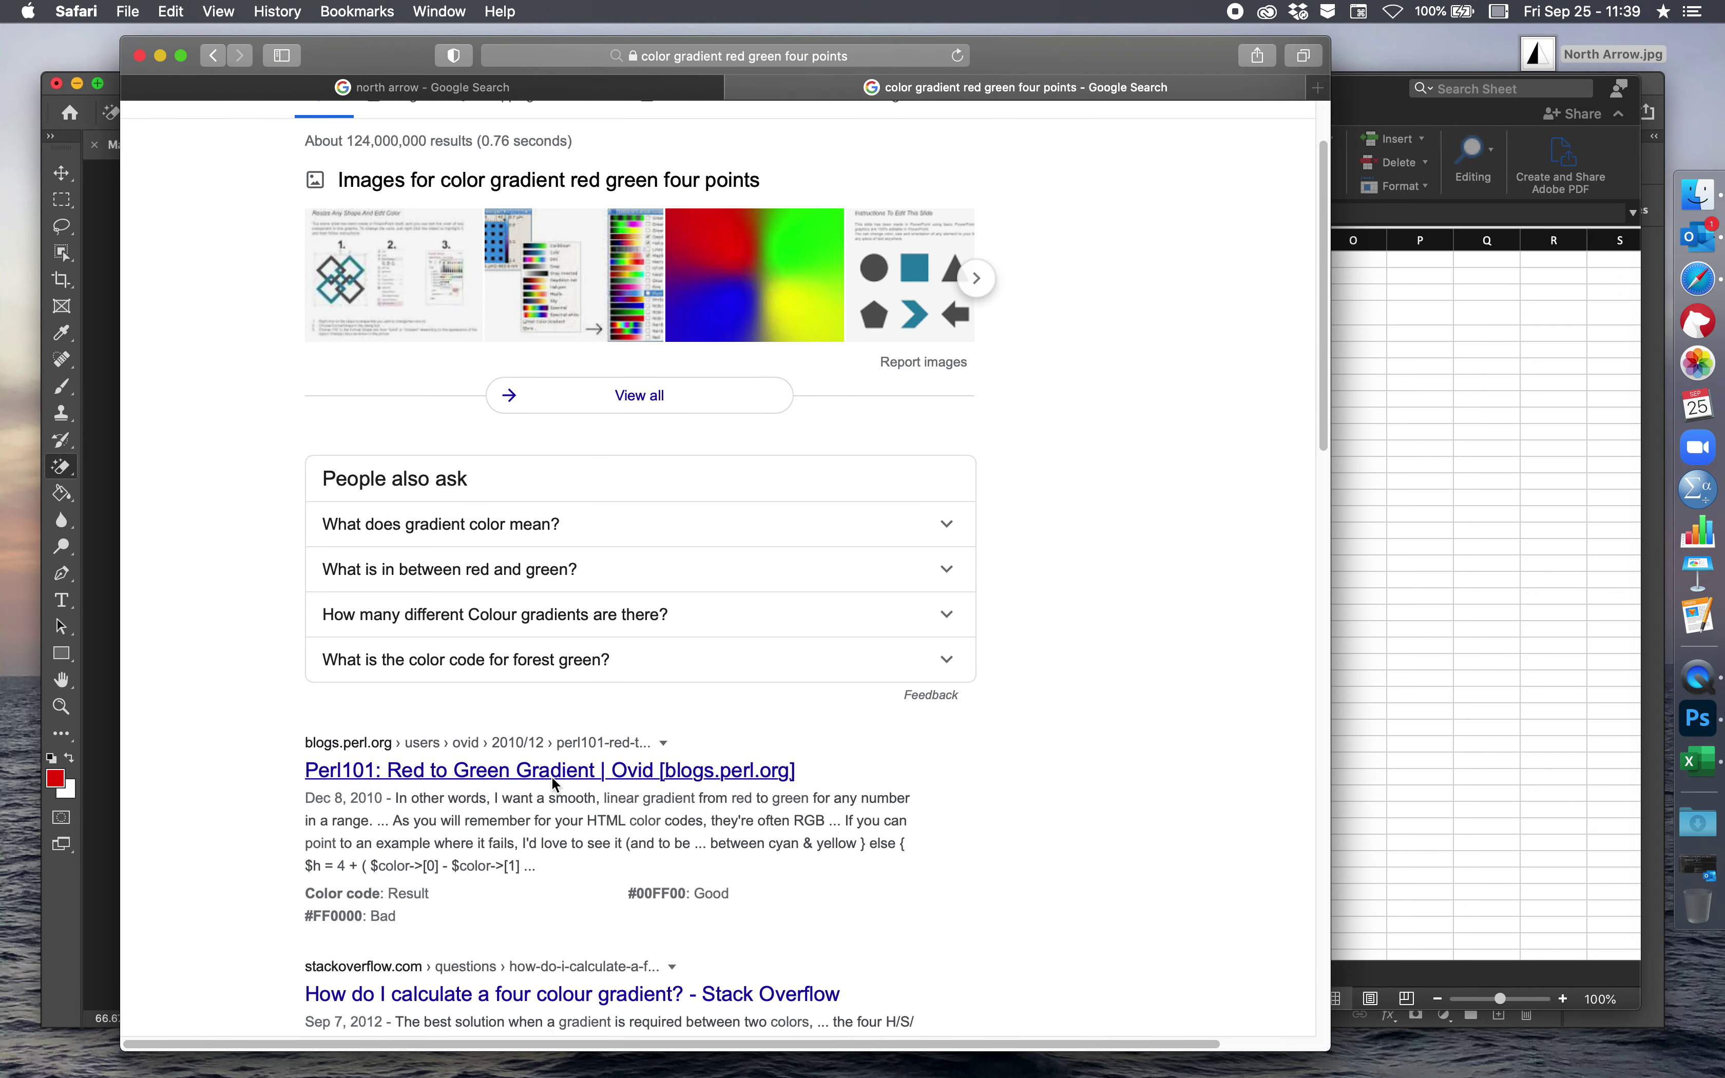
left_click(553, 779)
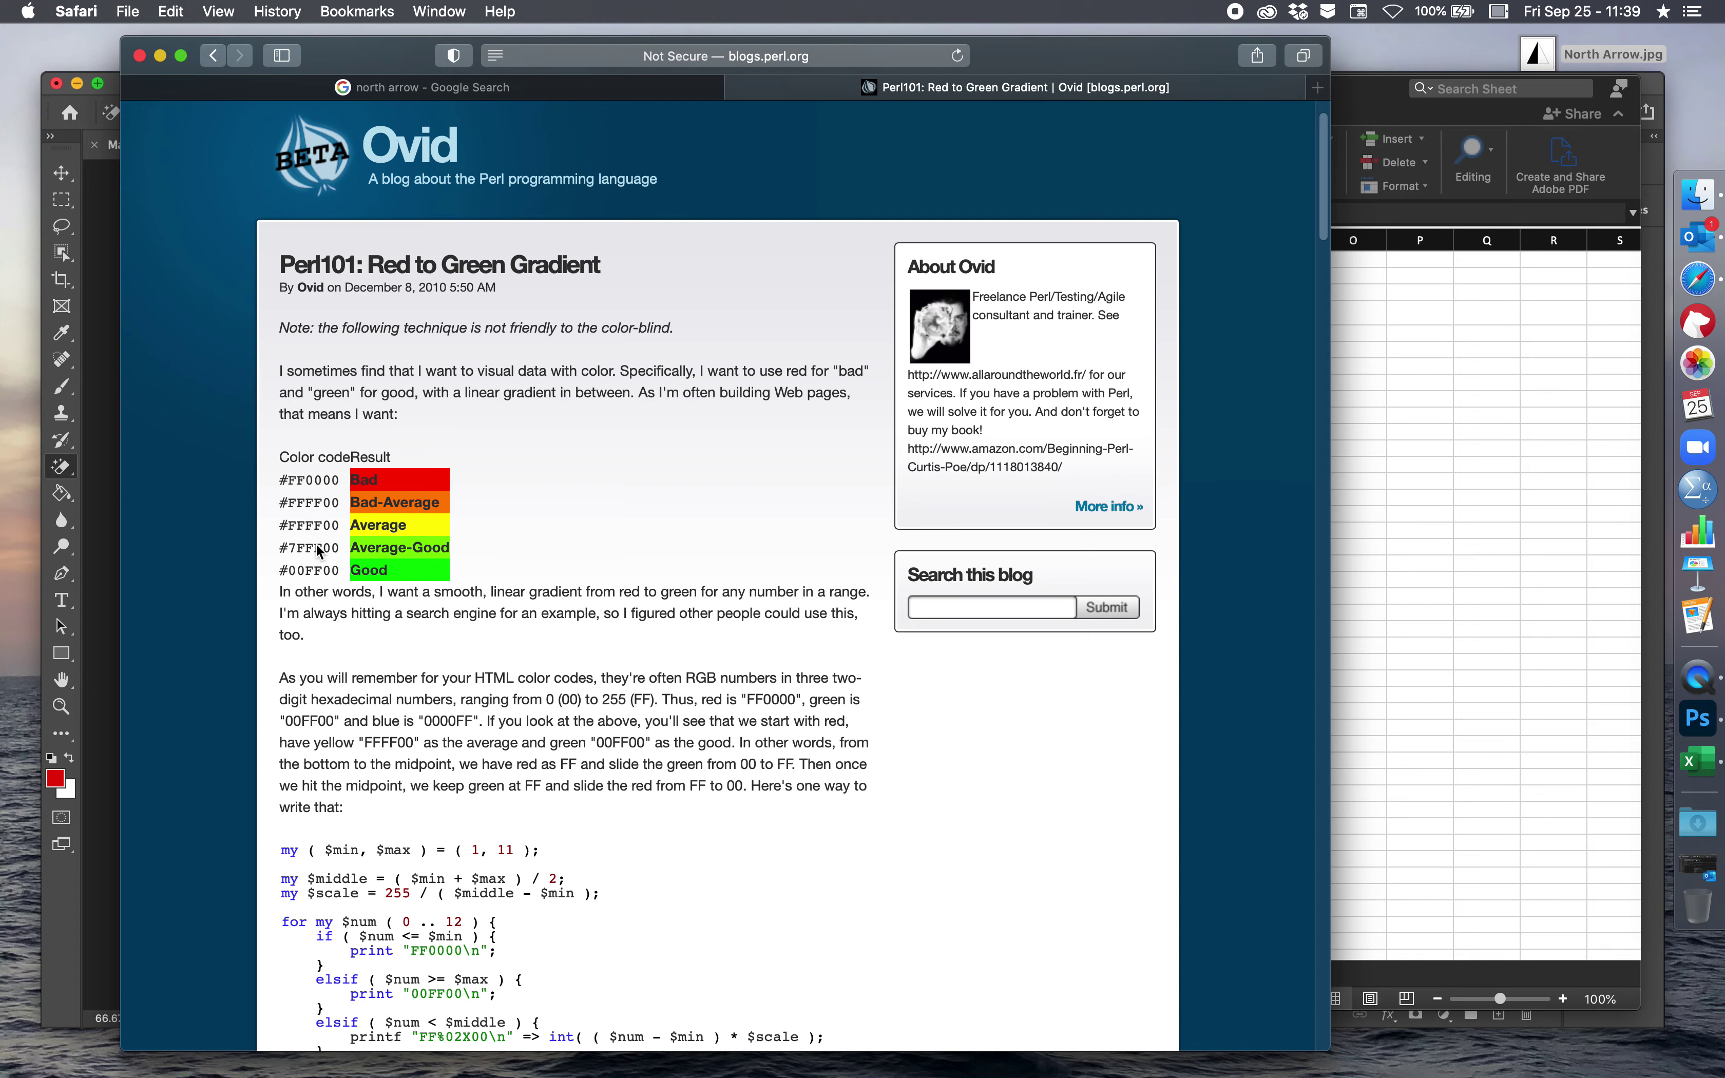
left_click_drag(377, 66, 1035, 36)
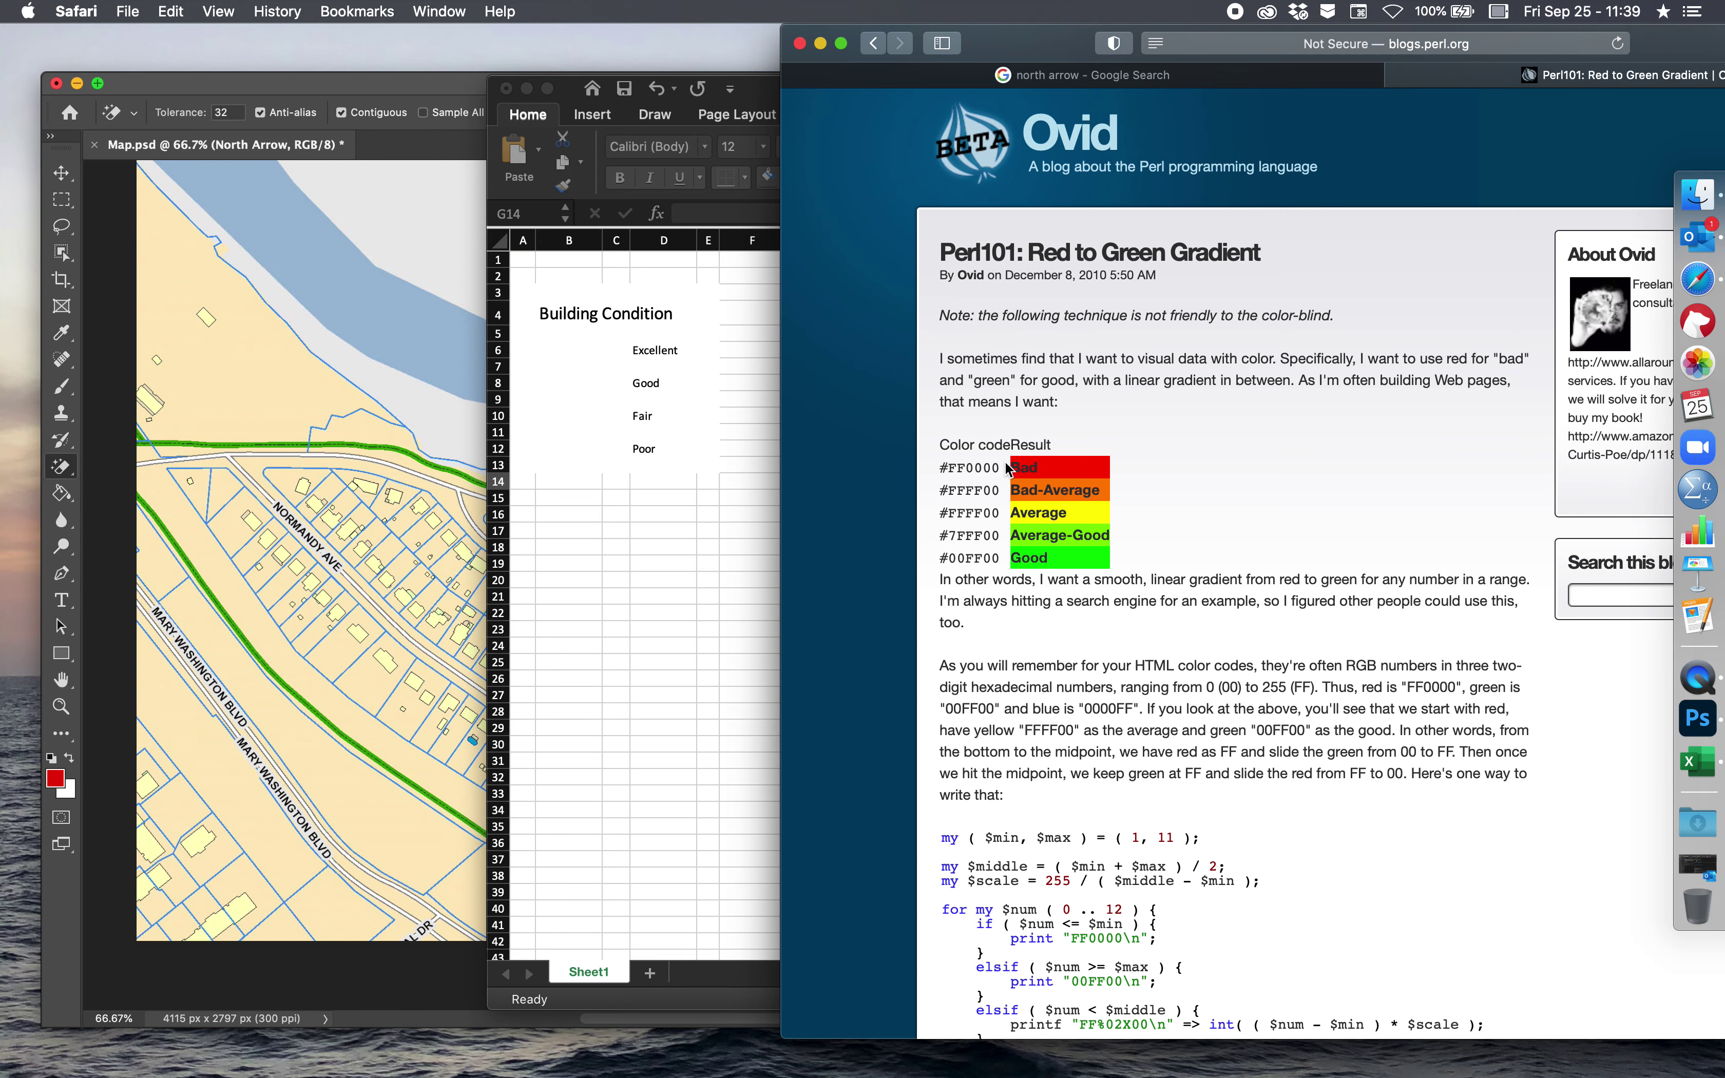
left_click_drag(1002, 471, 943, 471)
- Fill the swatch cell B12 beside Poor with pure red FF0000
left_click(619, 520)
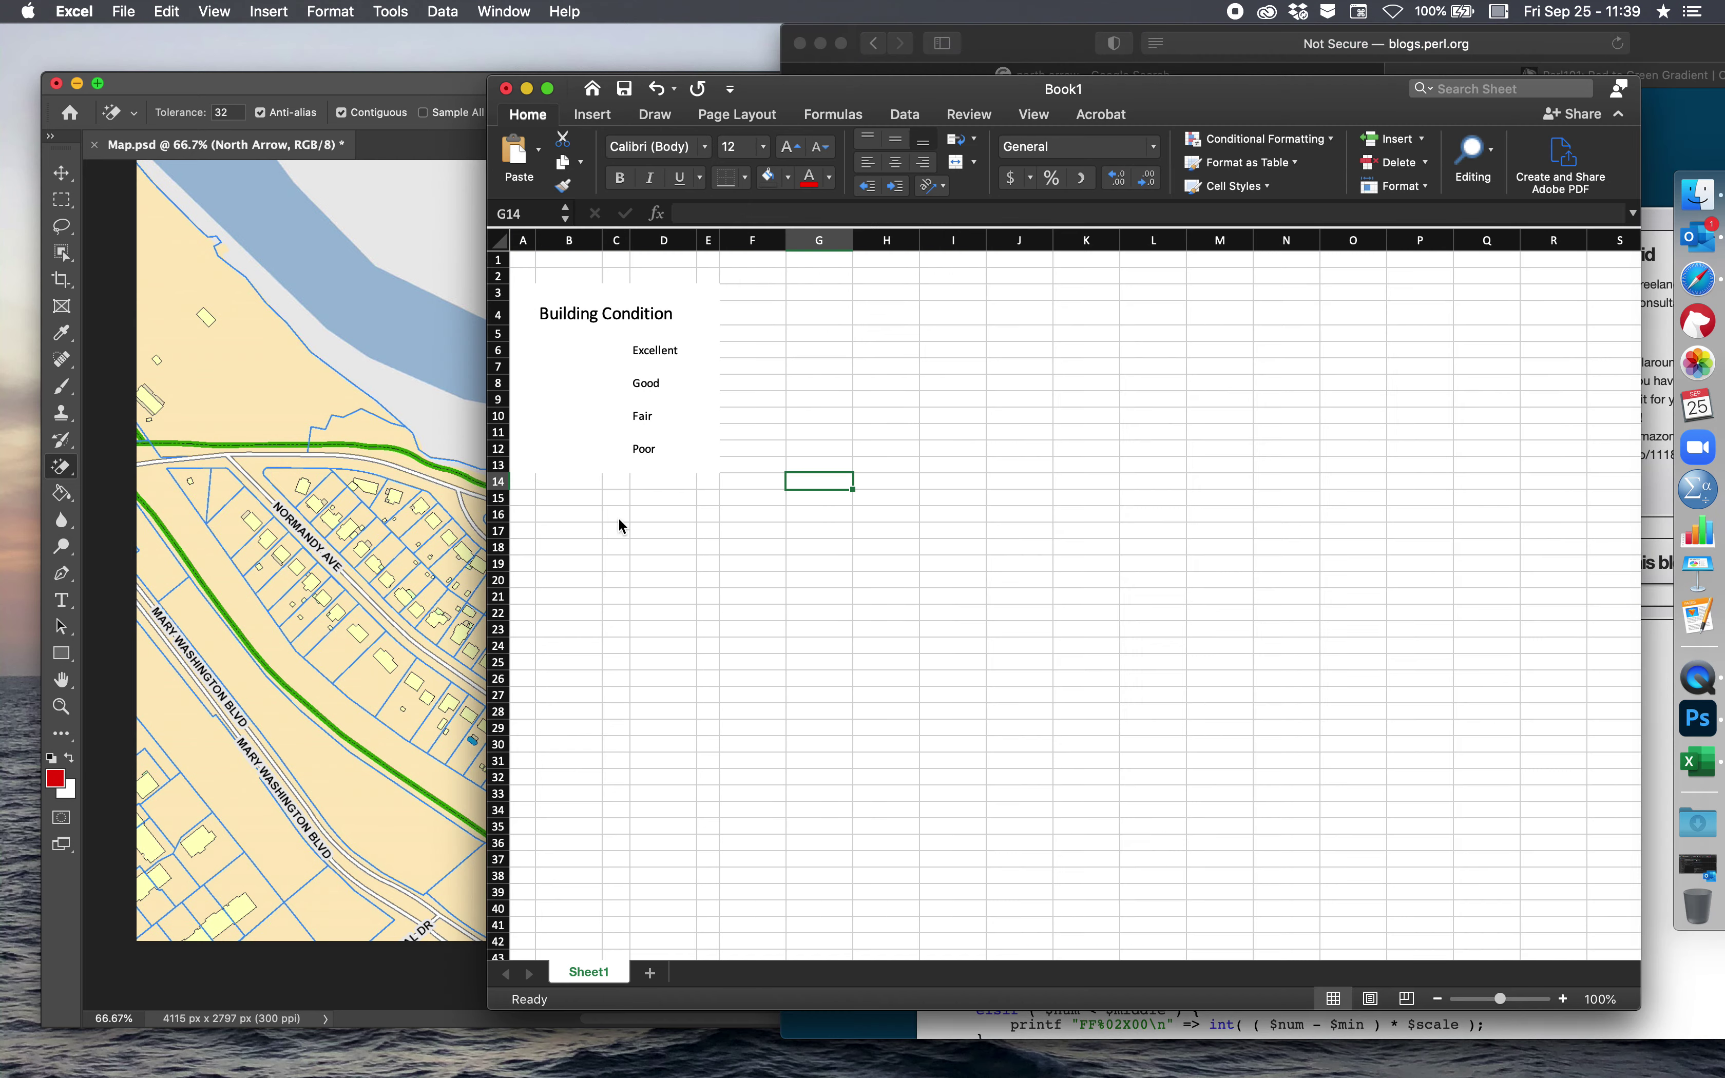
left_click(583, 450)
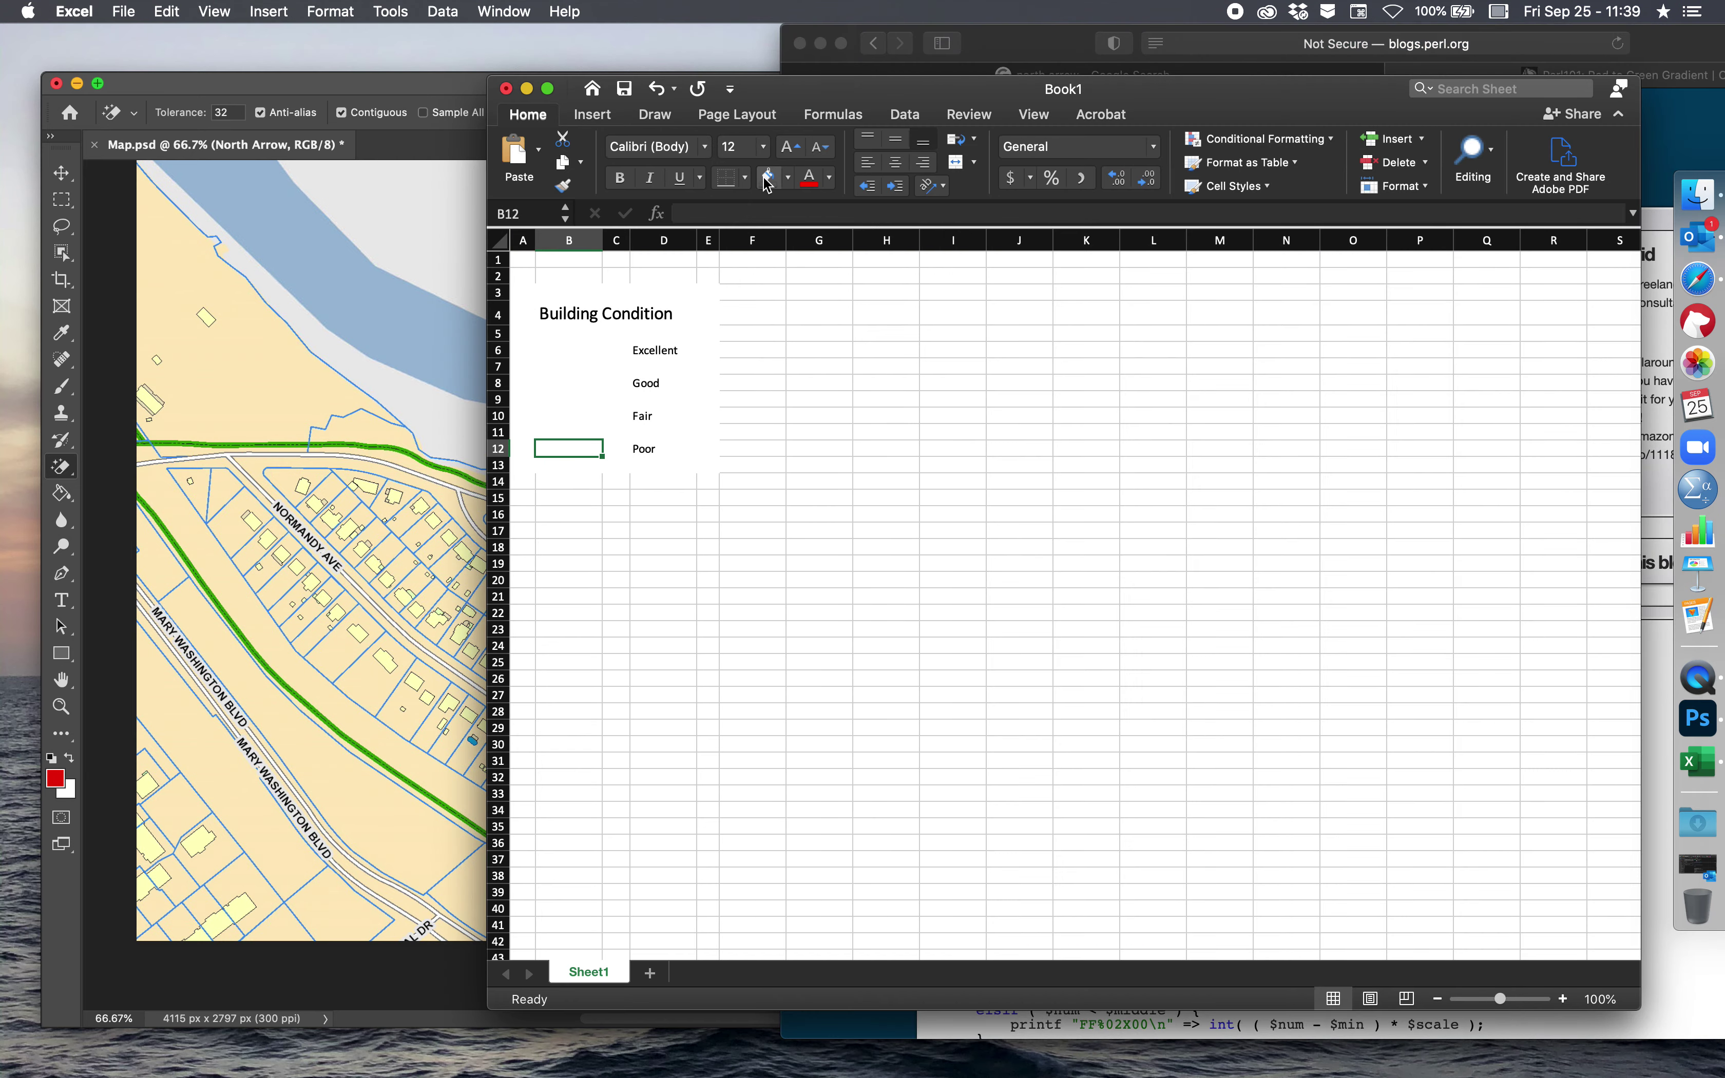
left_click(789, 178)
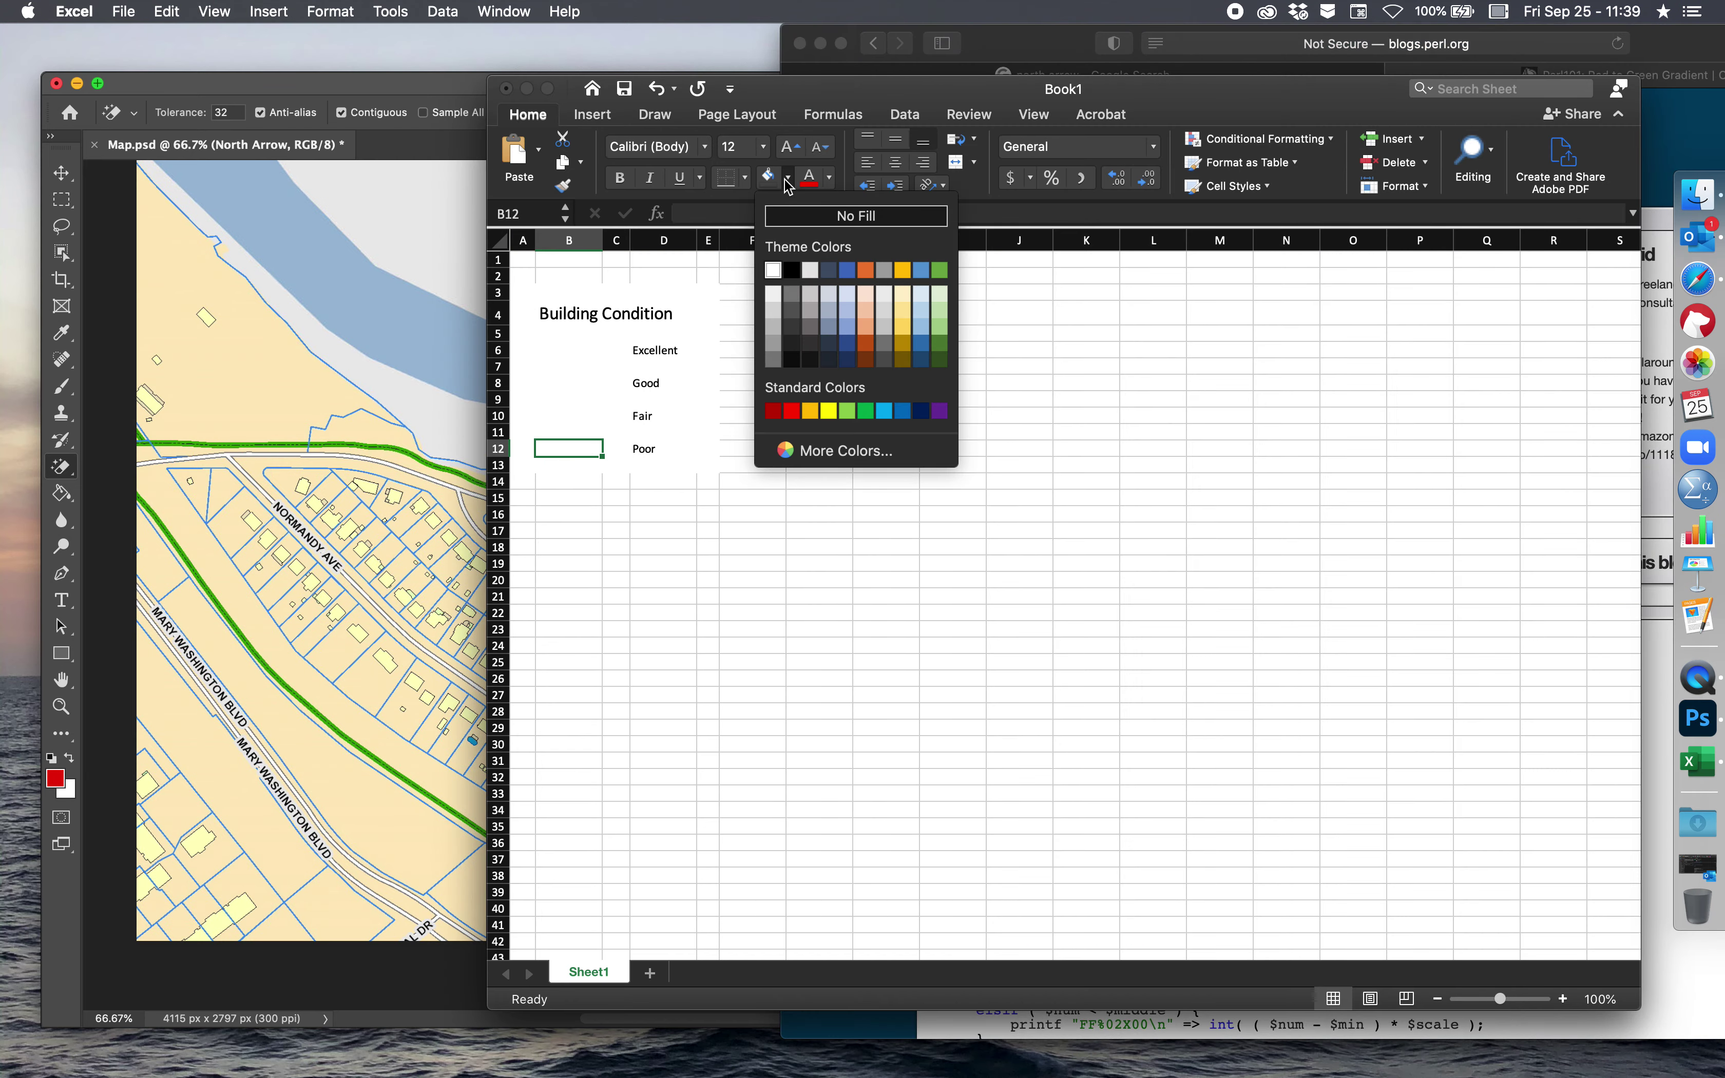
left_click(797, 446)
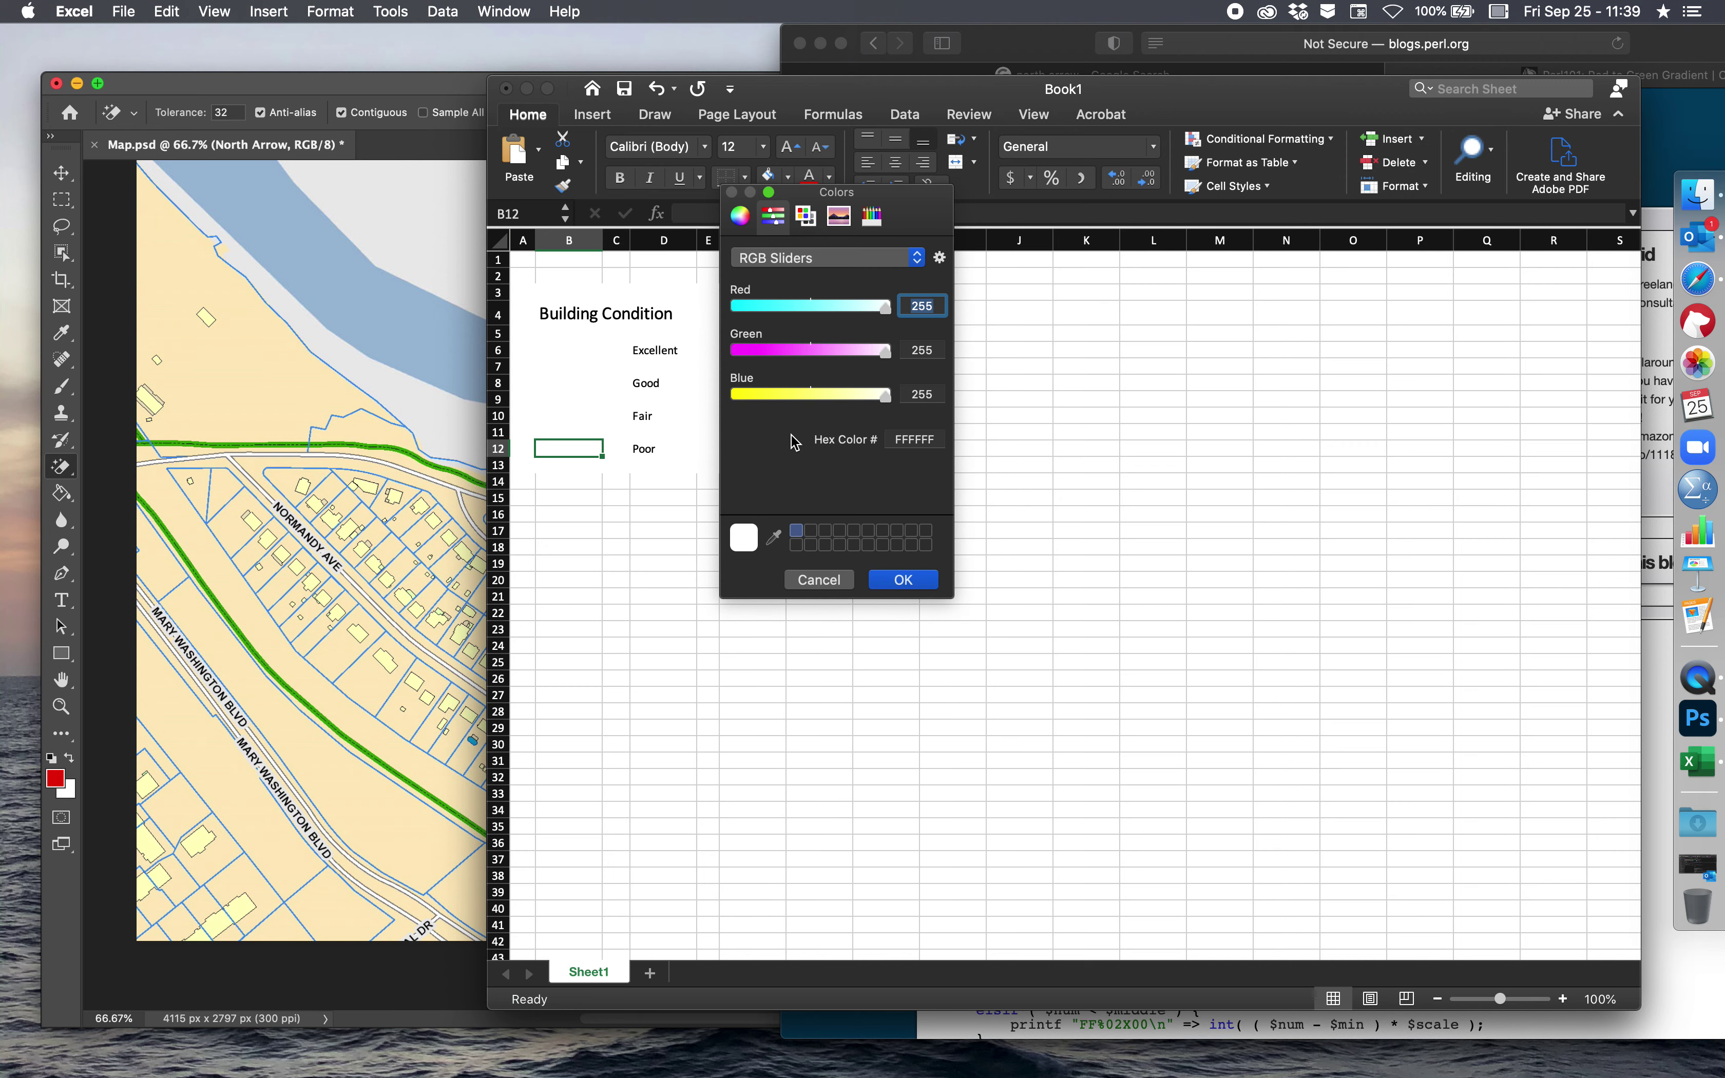
left_click(939, 259)
left_click(943, 261)
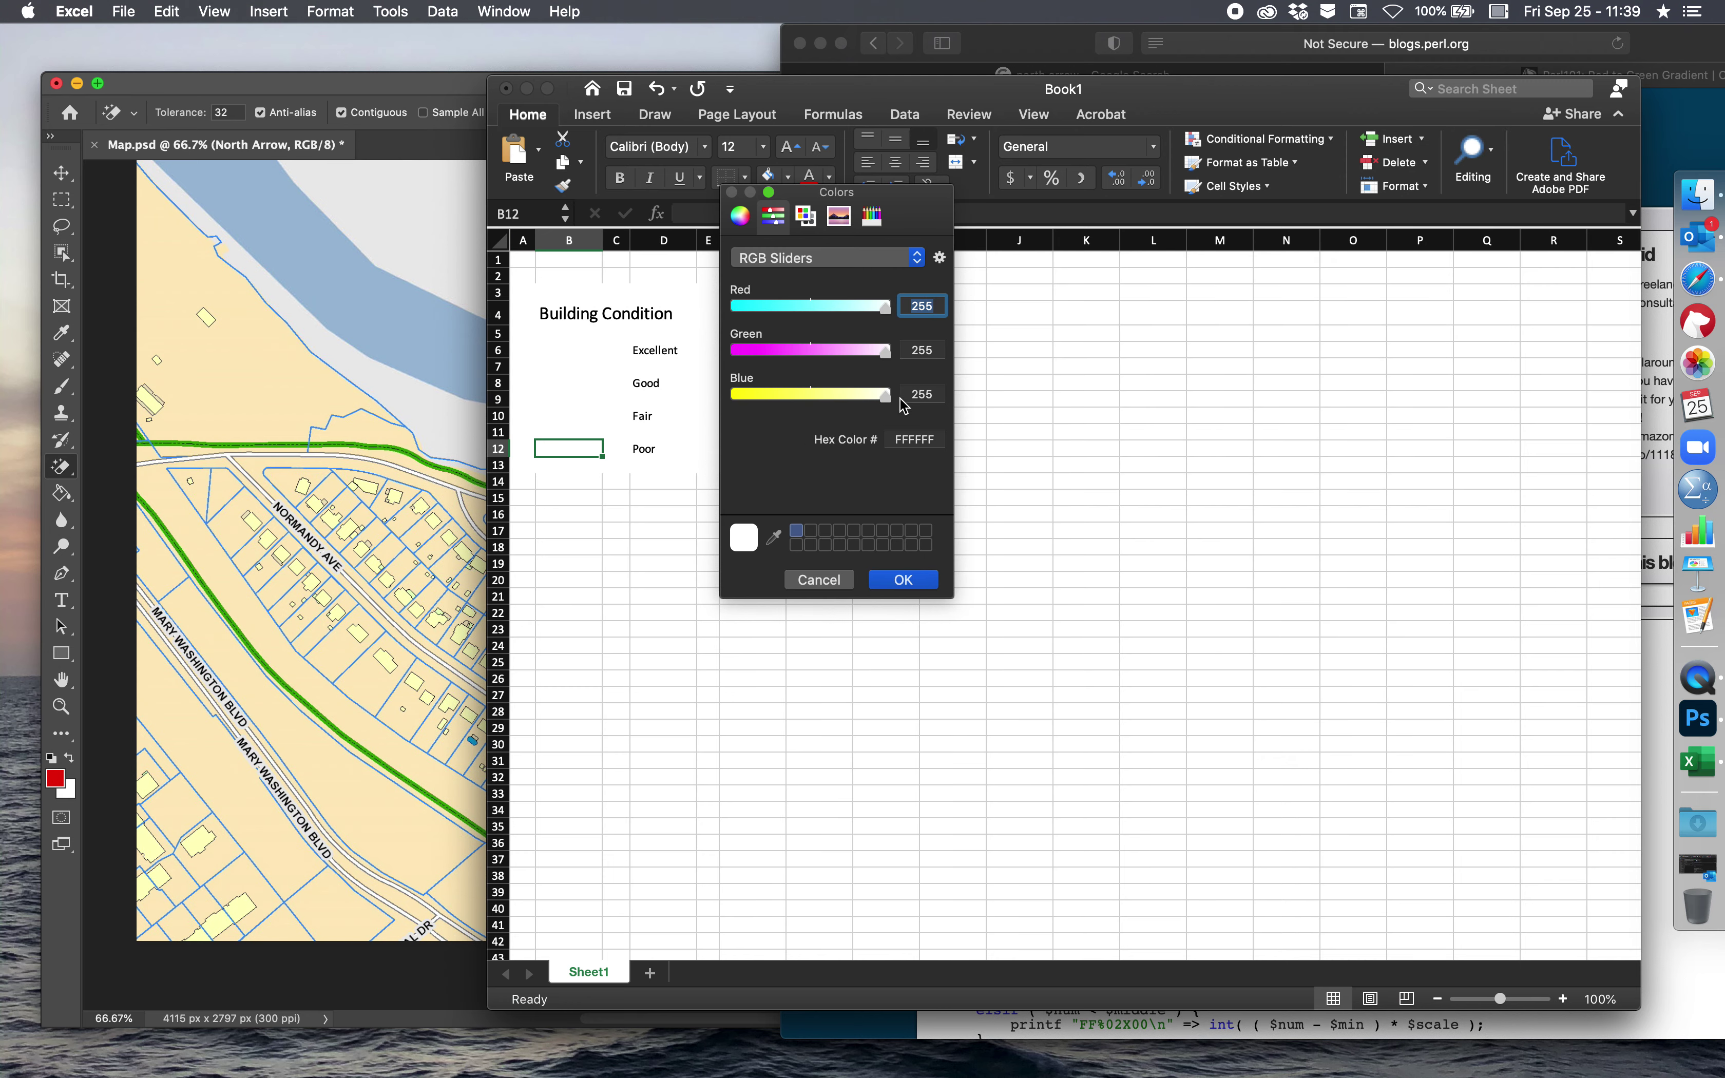
left_click(912, 440)
type("FF0000")
left_click(913, 579)
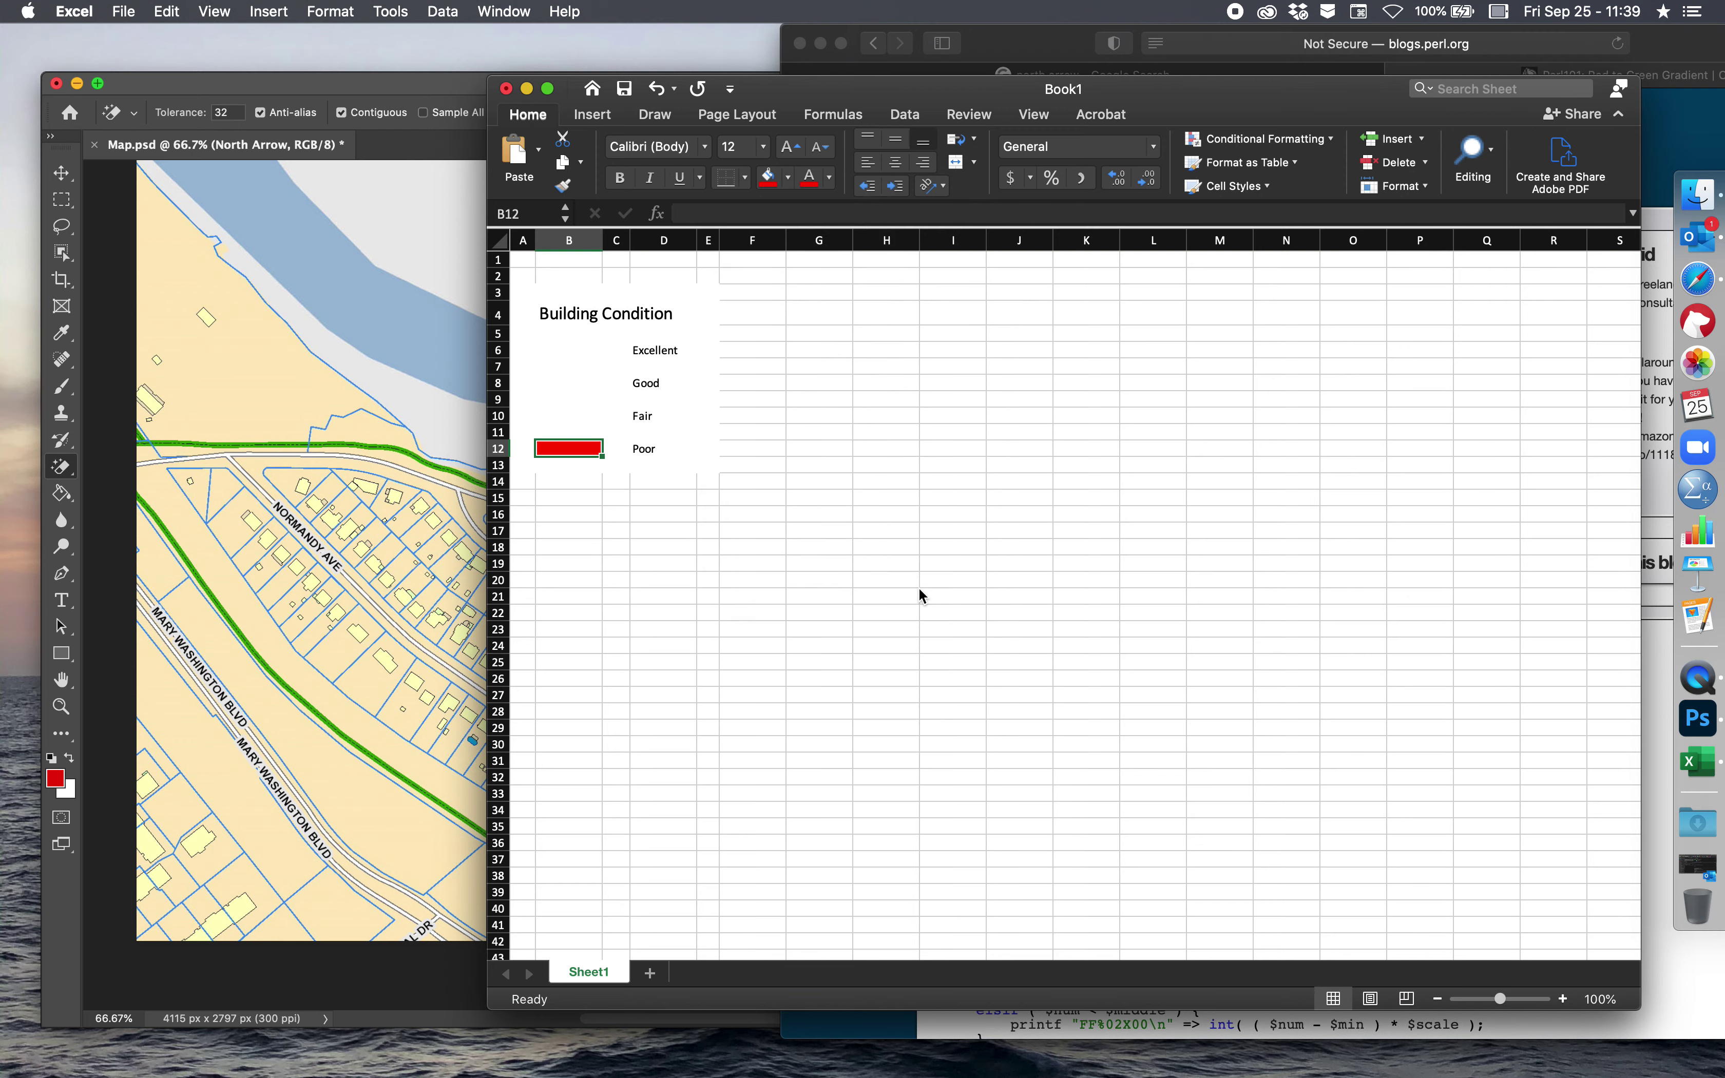
- Deselect the red cell and return to the Perl101 gradient page in Safari
left_click(703, 563)
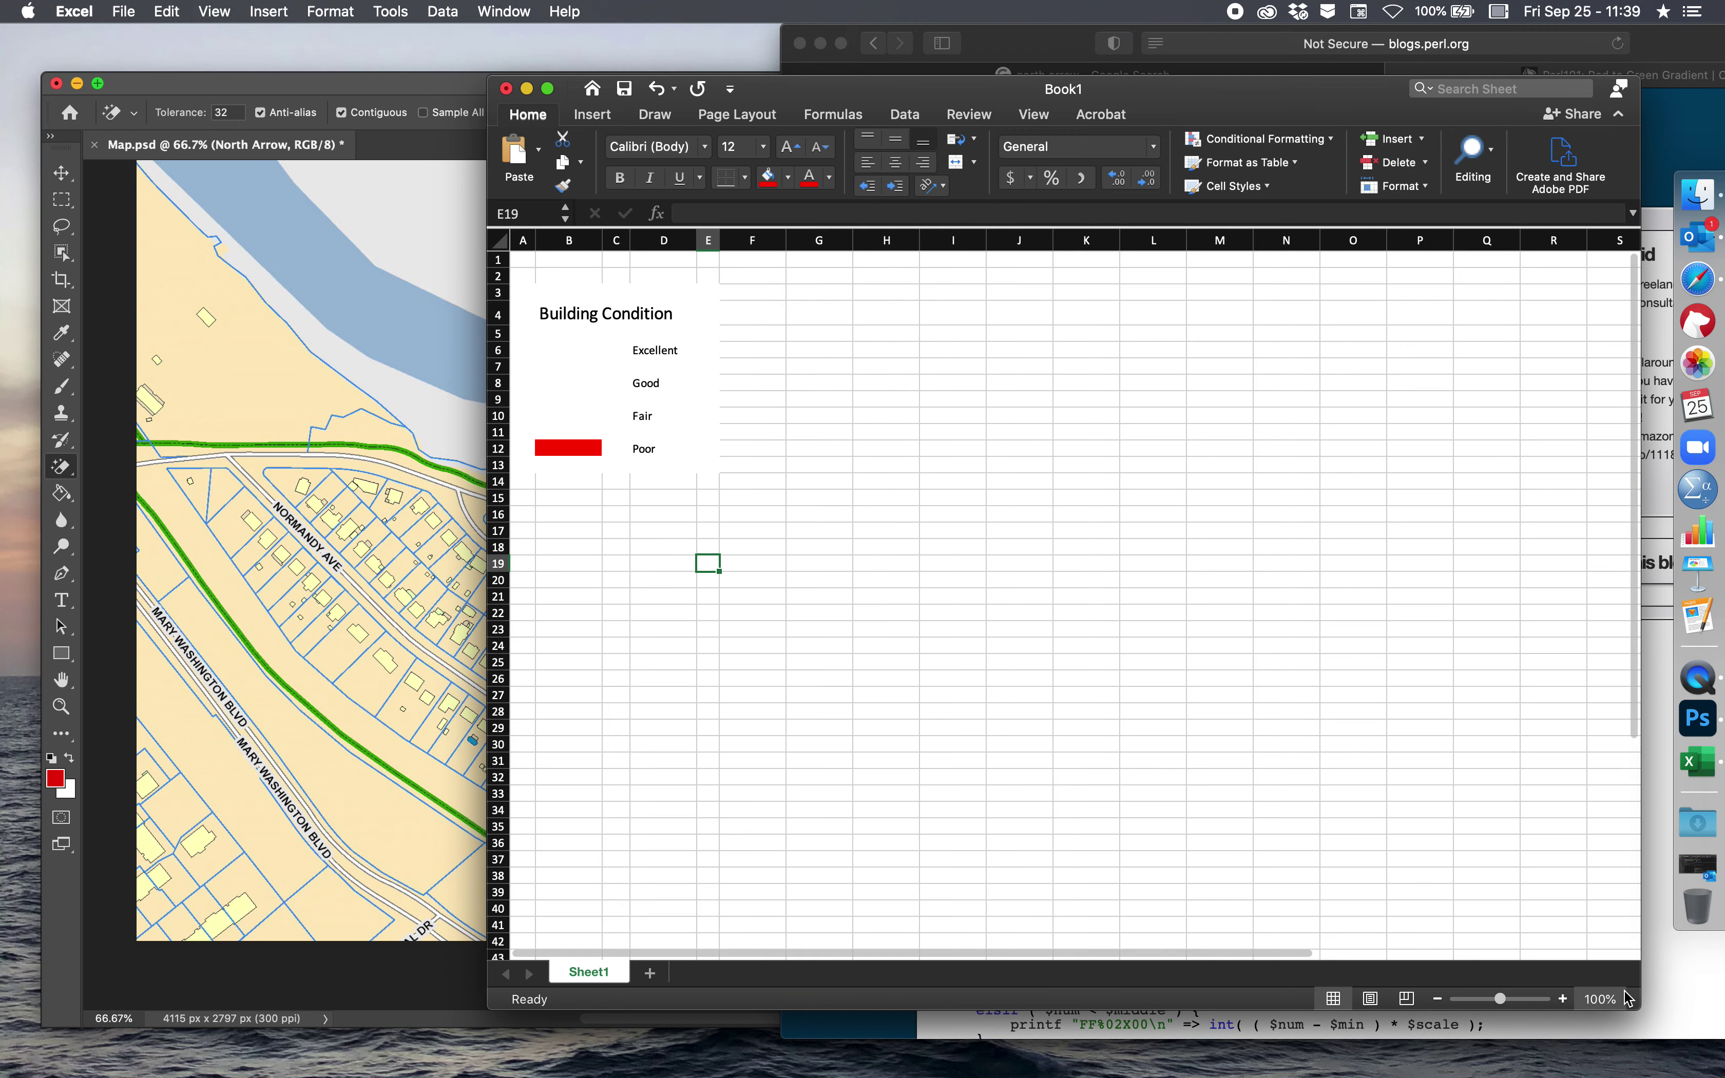
left_click(1696, 983)
left_click(1035, 526)
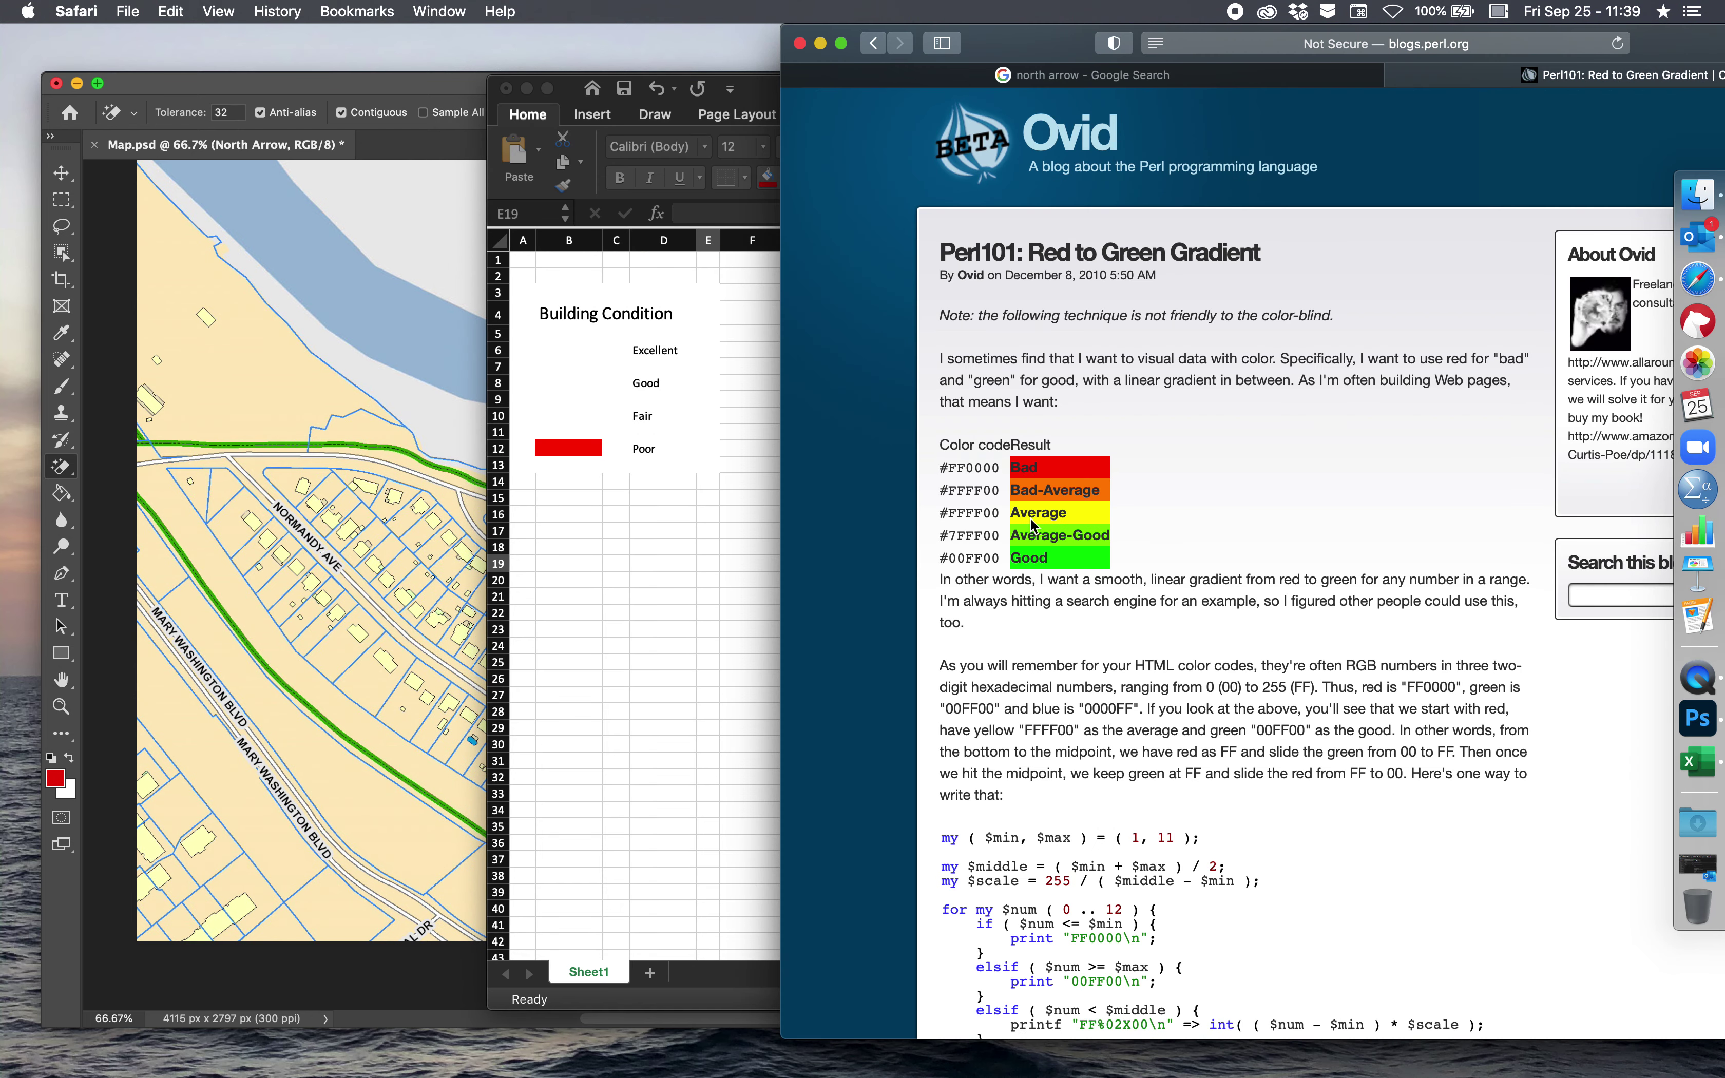
- Fill the Fair swatch cell B10 with yellow FFFF00 taken from the blog's table
double_click(982, 492)
left_click(616, 591)
left_click(572, 414)
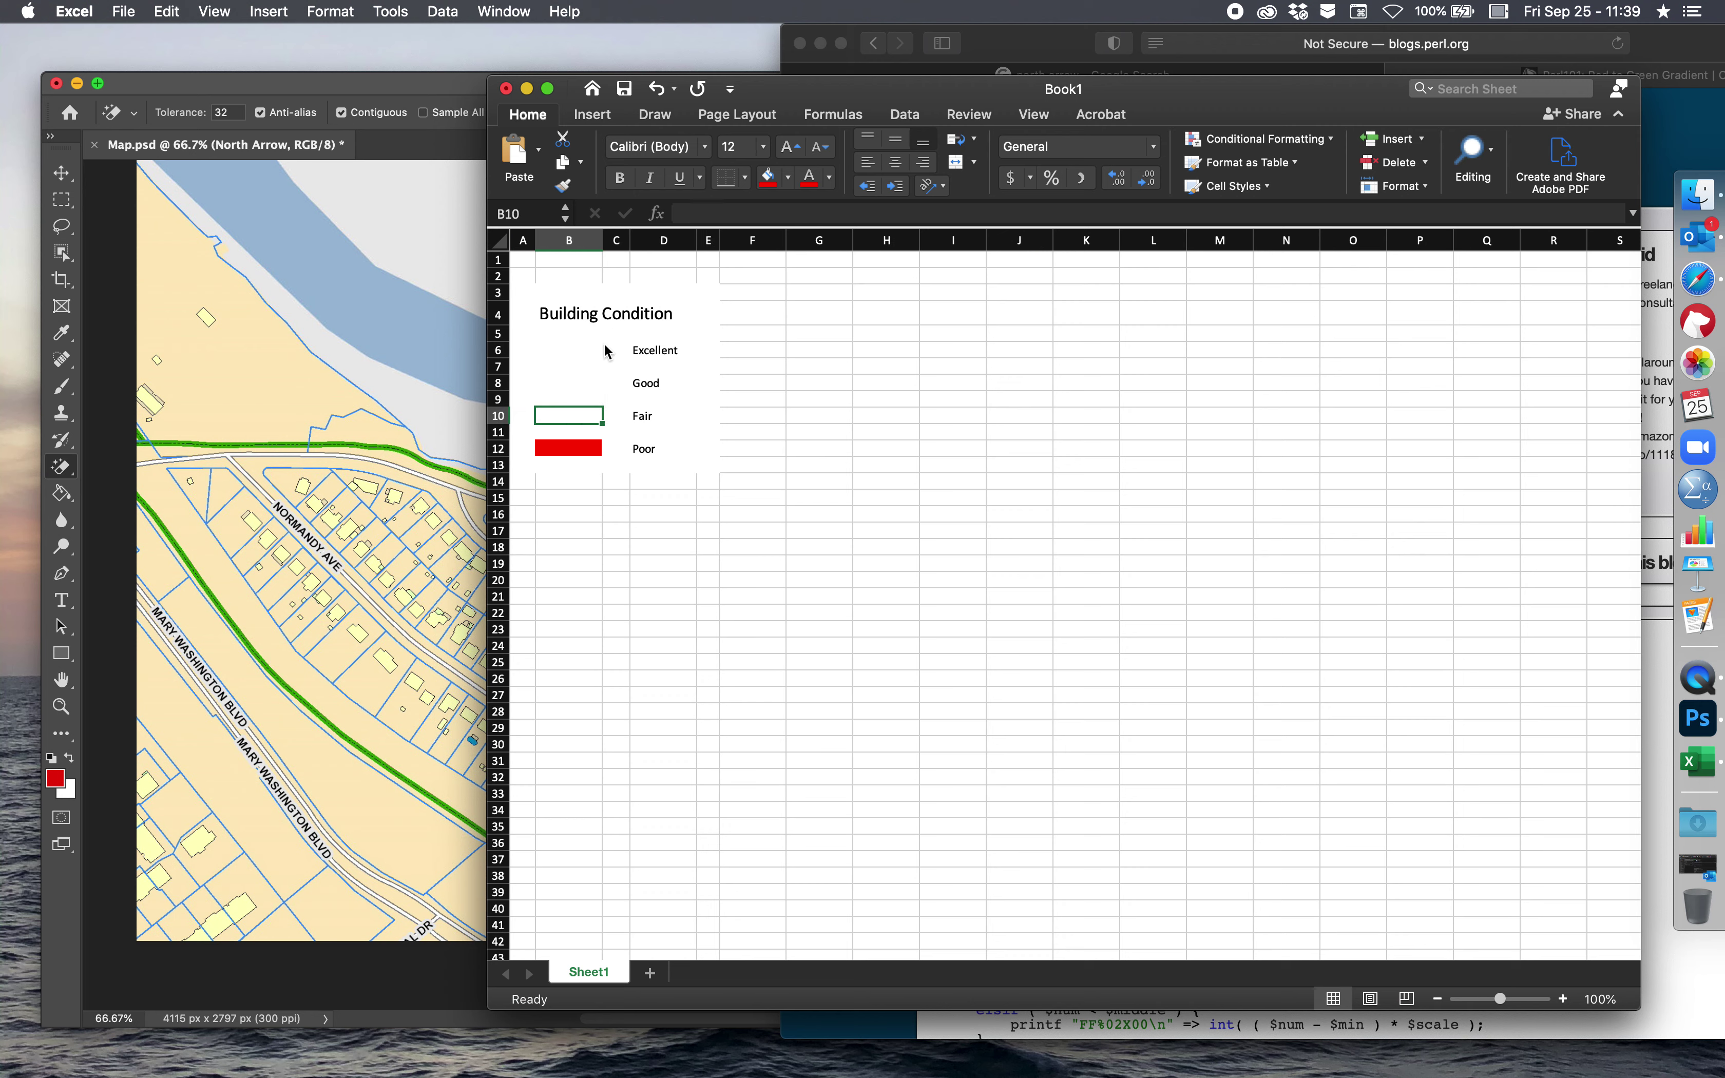
left_click(787, 178)
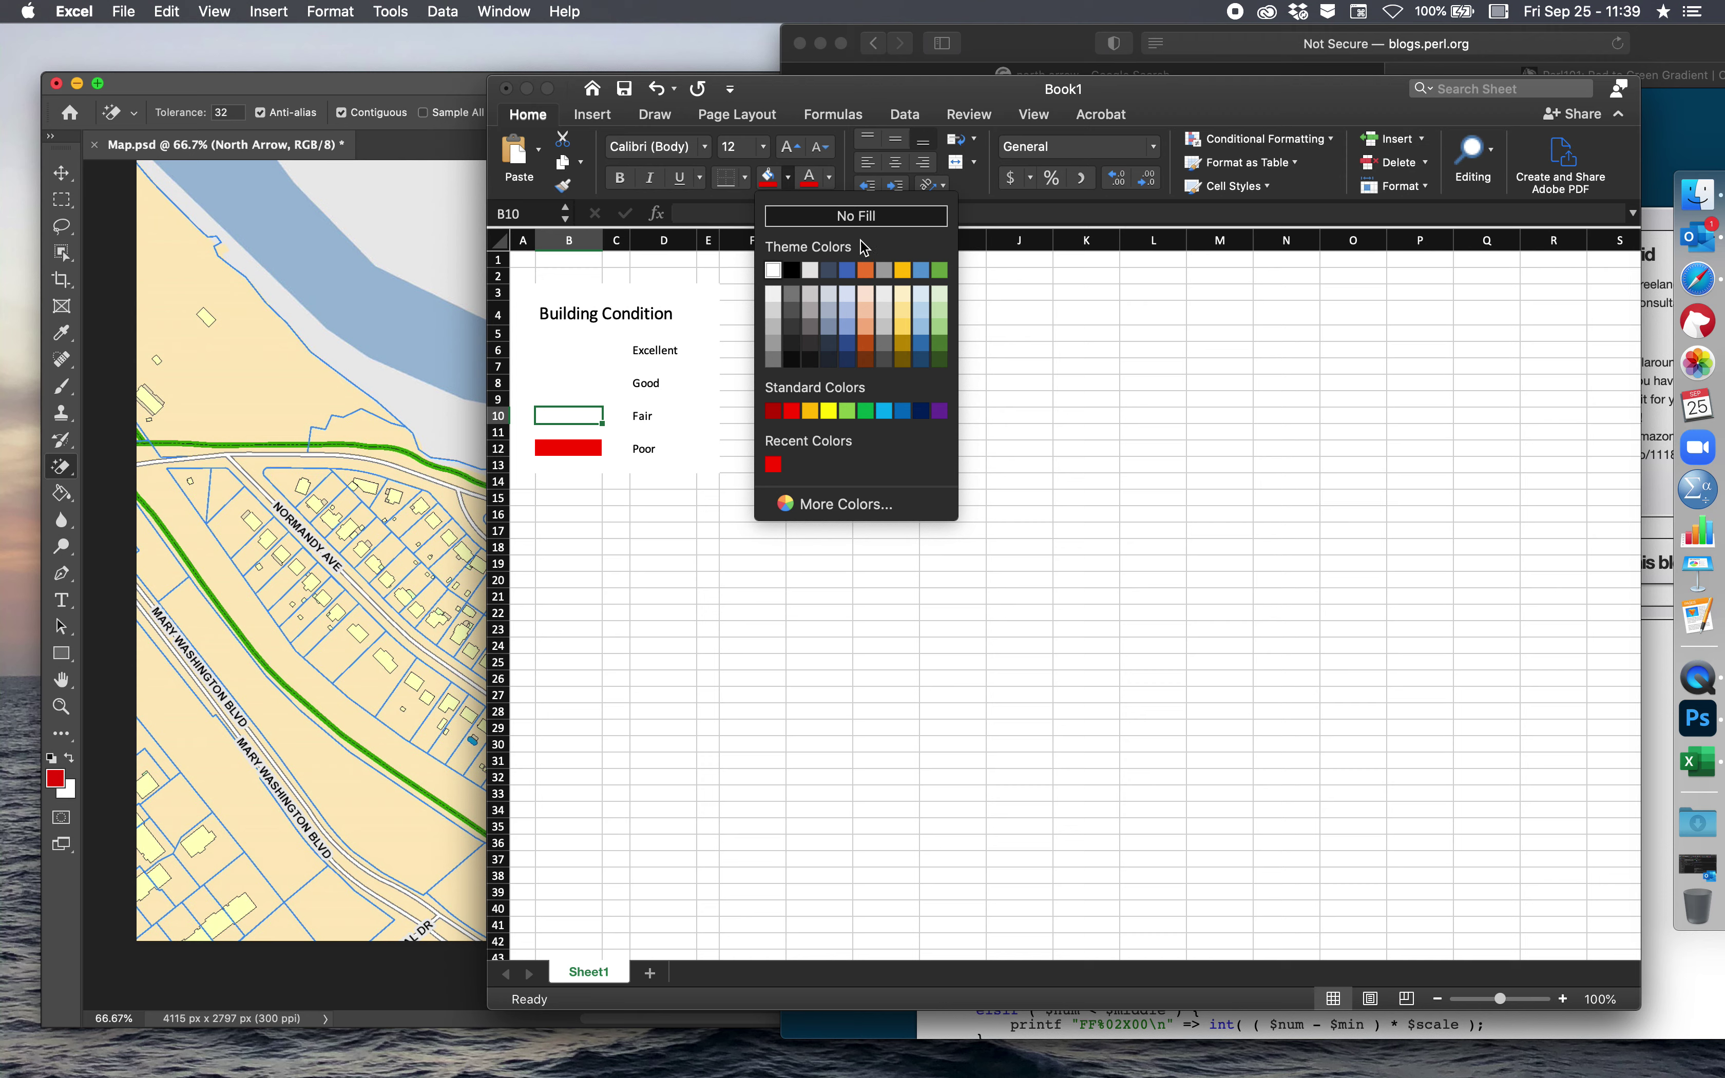
left_click(846, 504)
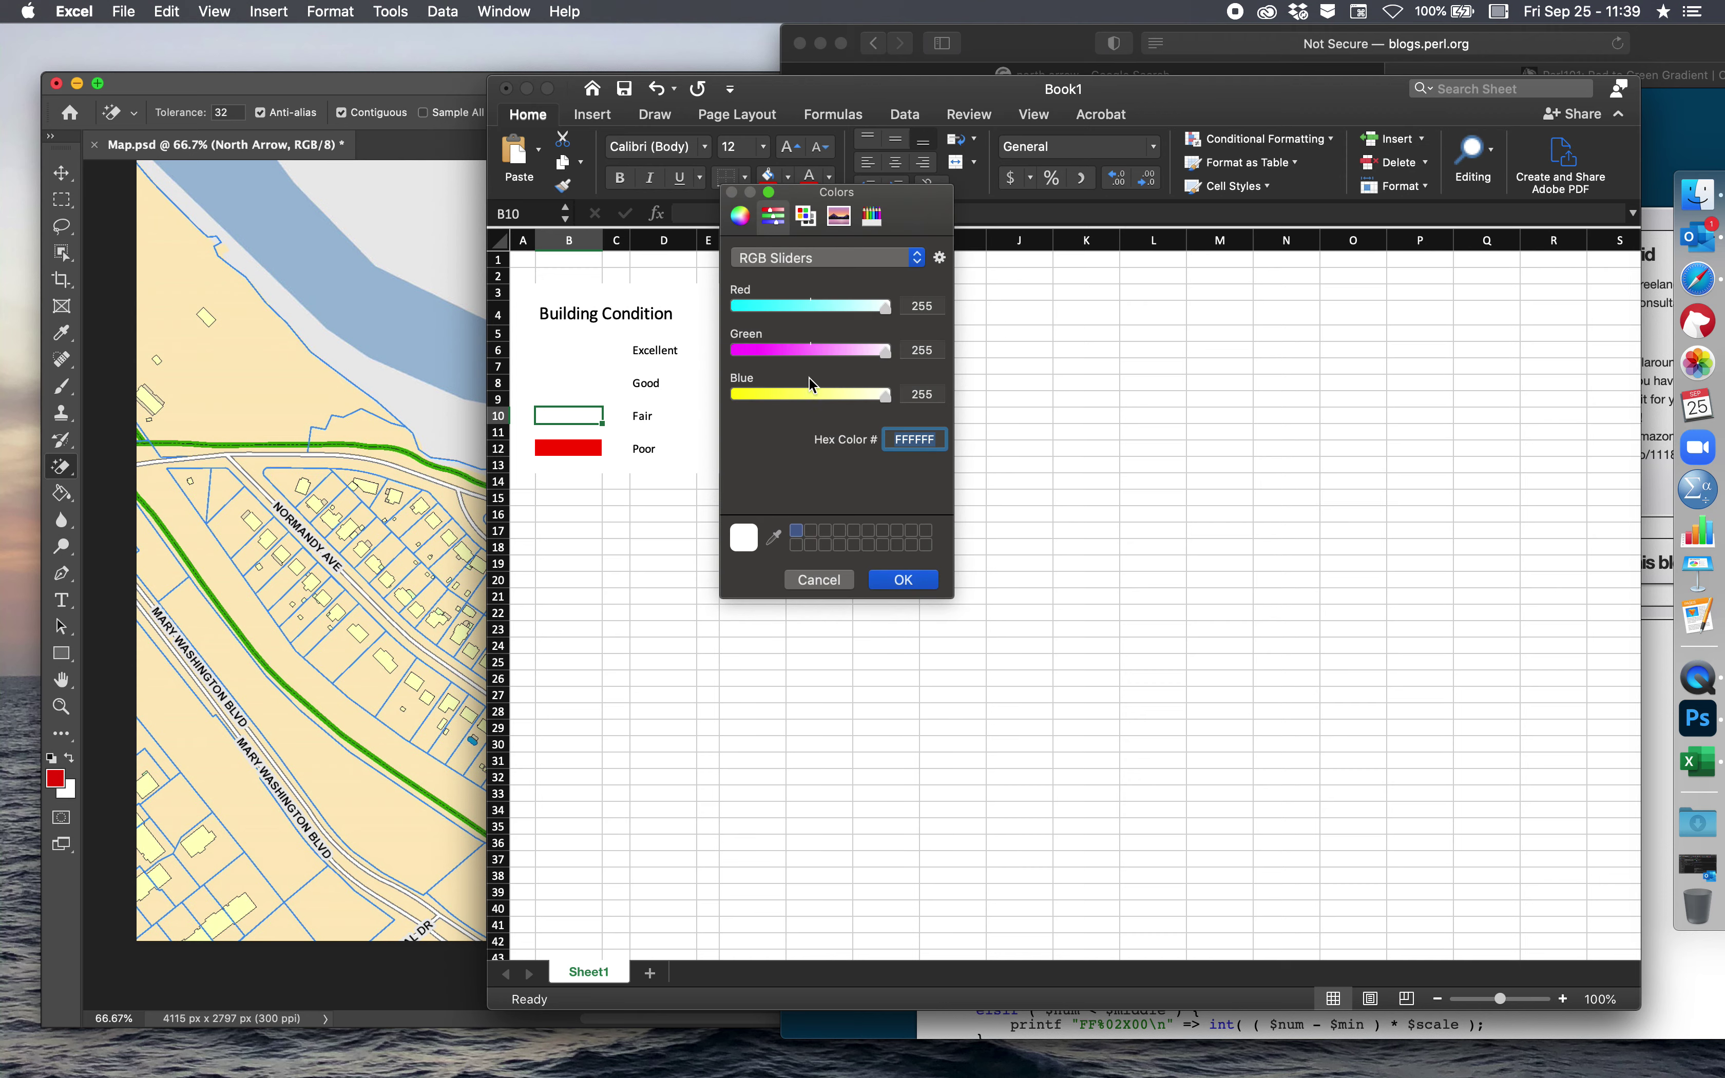
type("FFFF00")
left_click(903, 579)
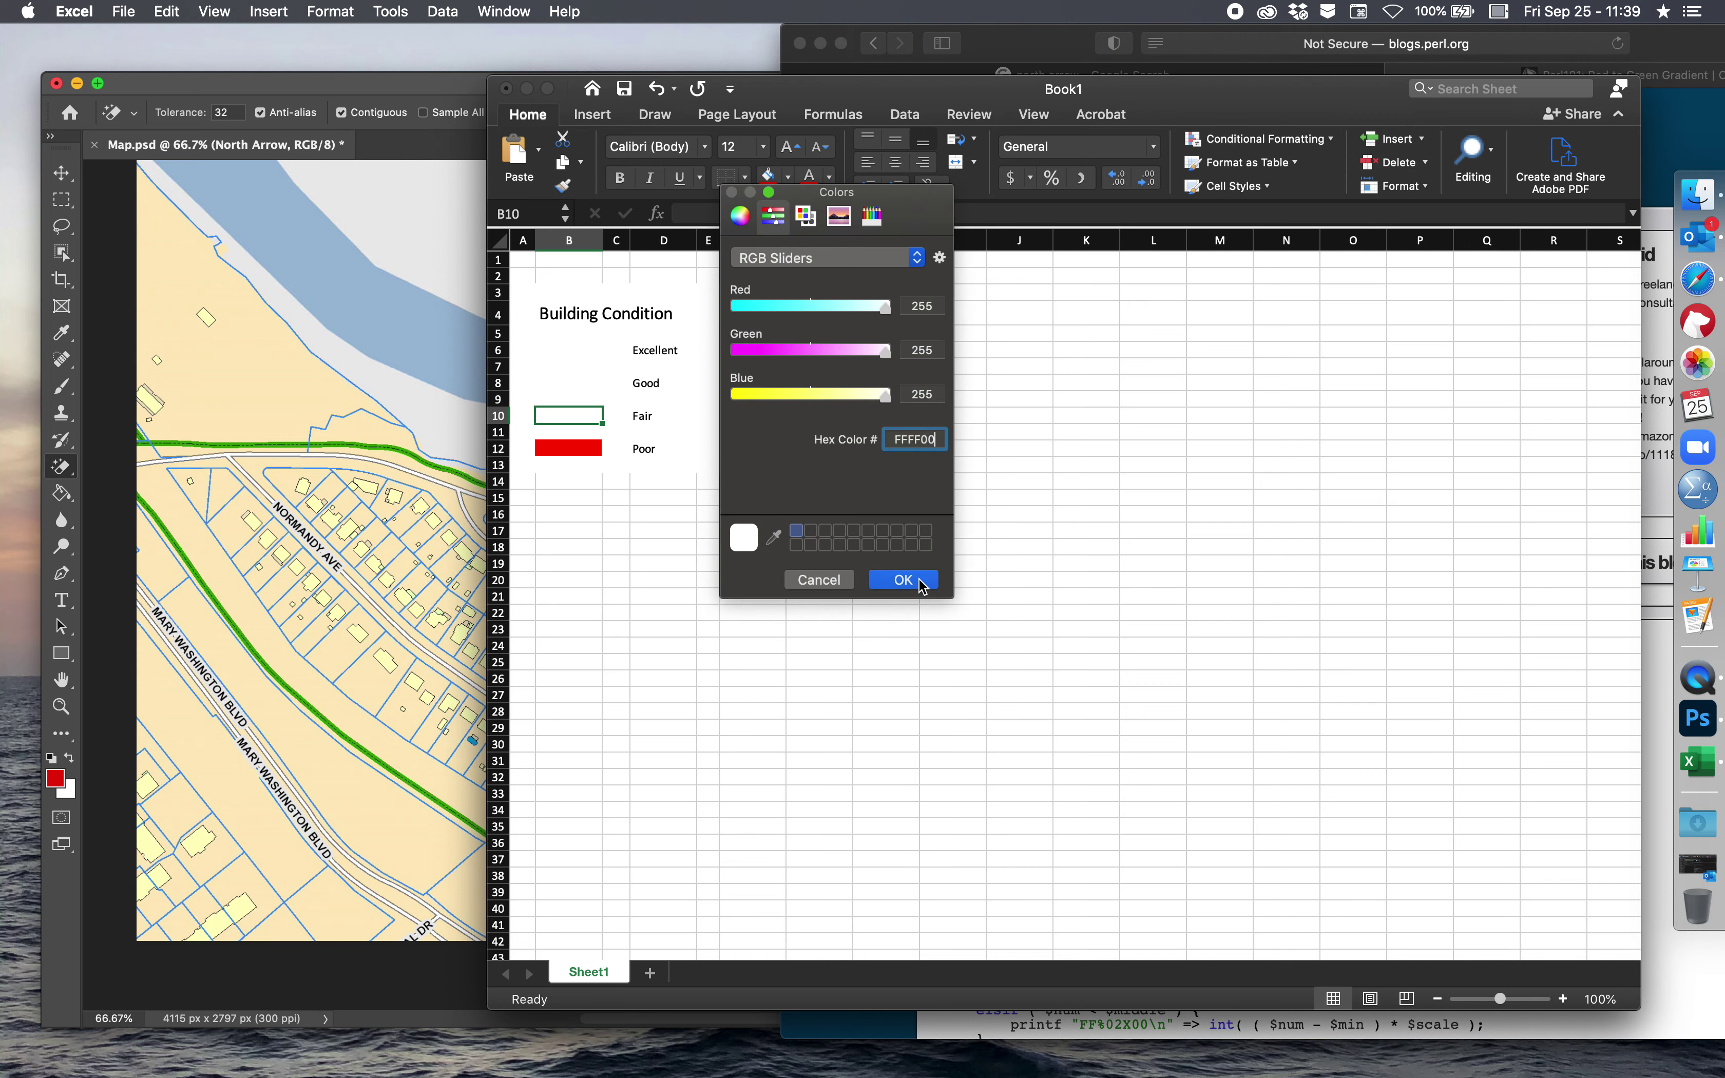
left_click(721, 536)
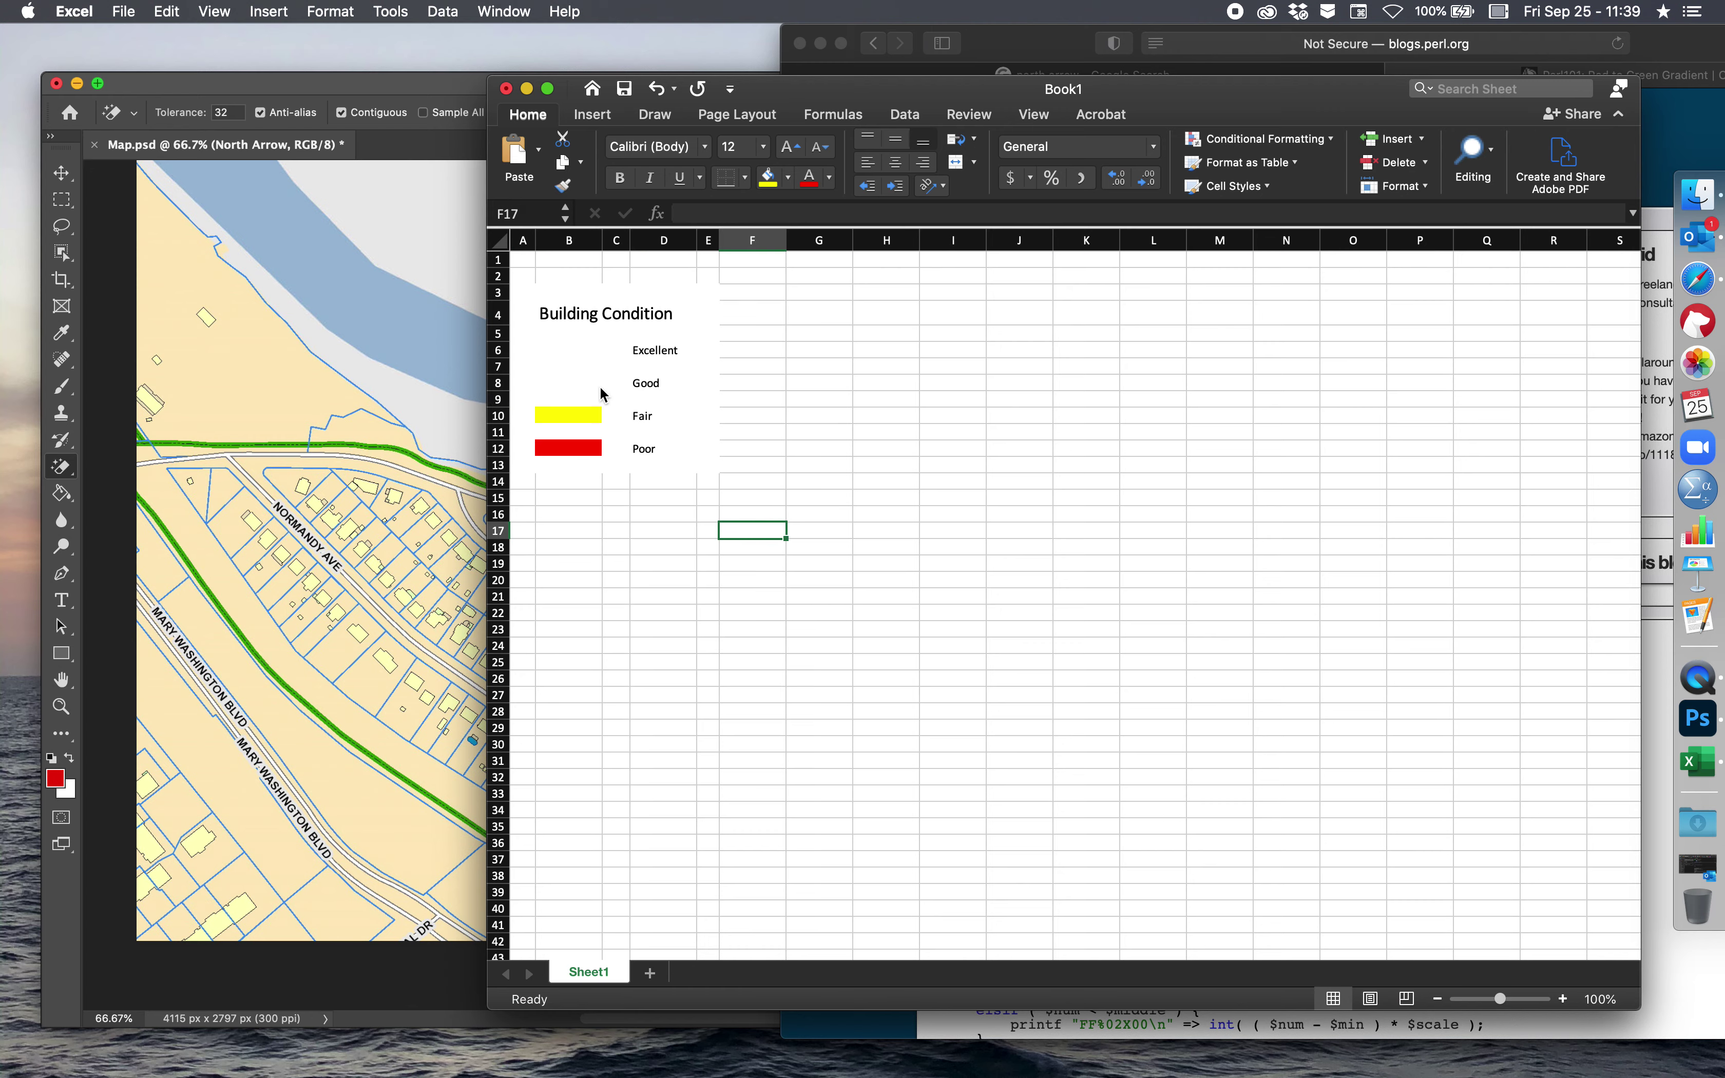
- Copy FFFF00 from the blog page and change the Fair swatch's hex value to FFF000
left_click(1663, 328)
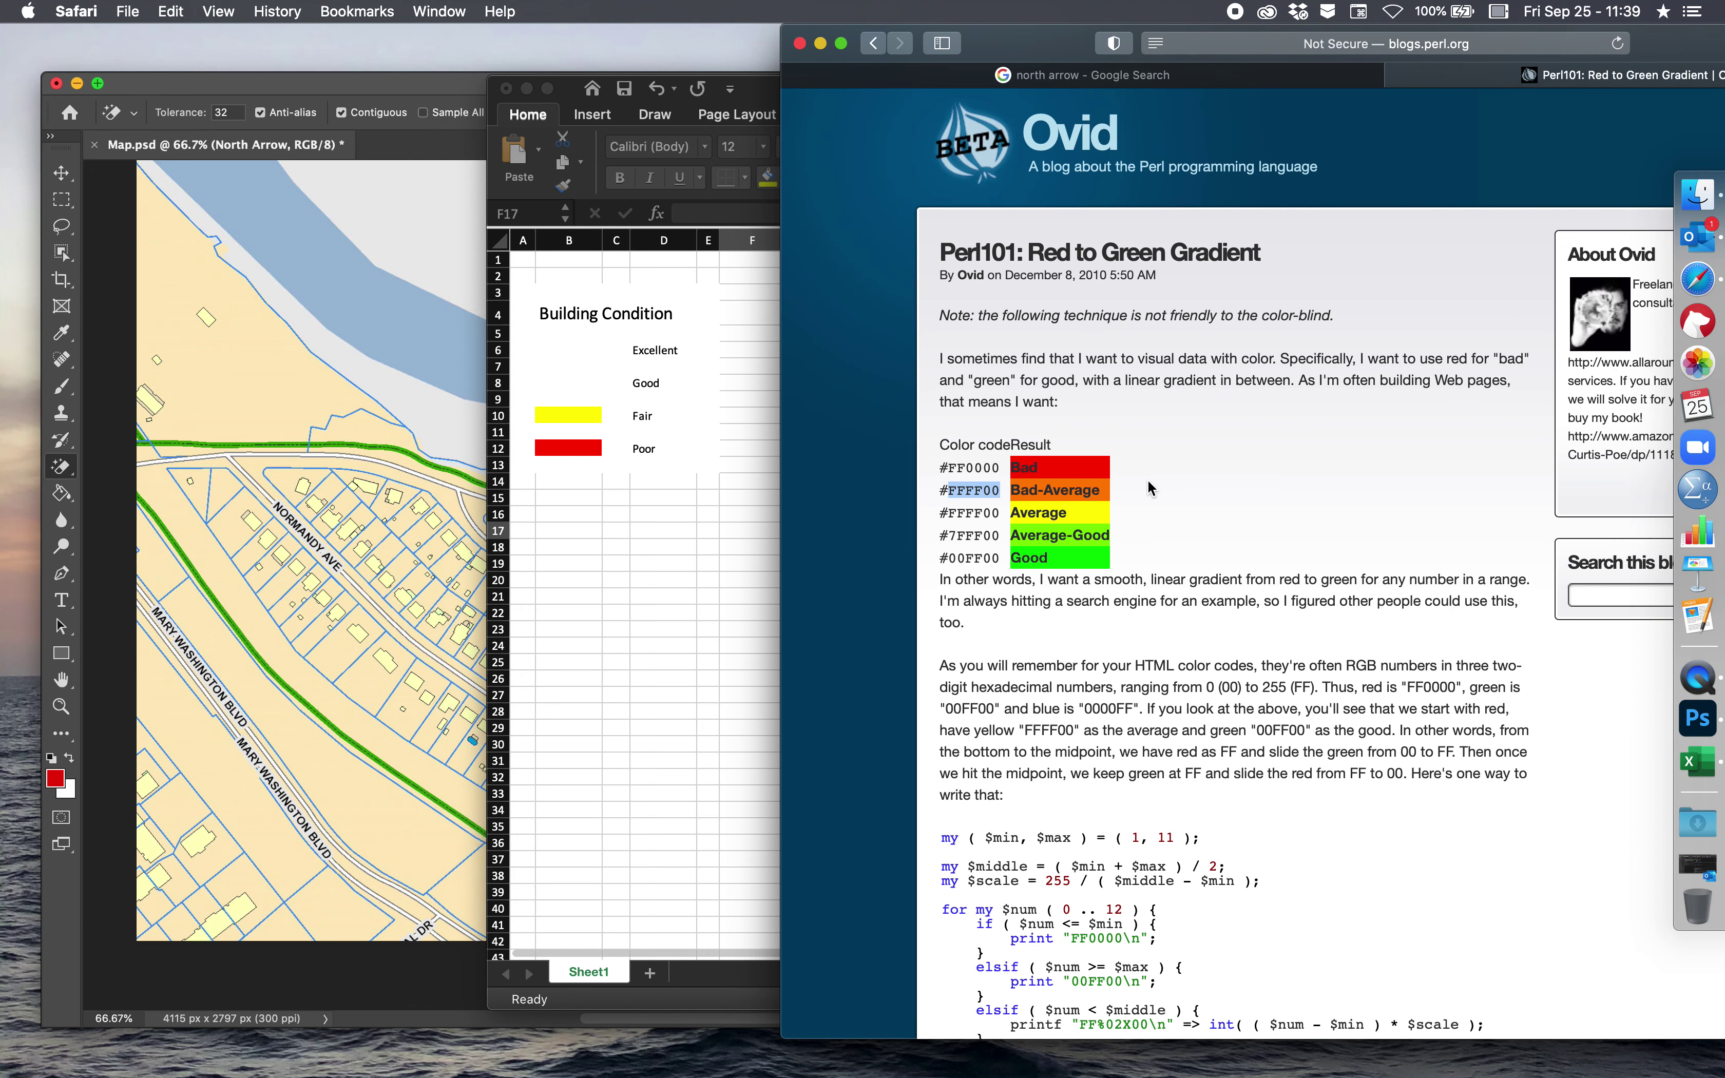
left_click_drag(950, 495, 1001, 496)
key("super+c")
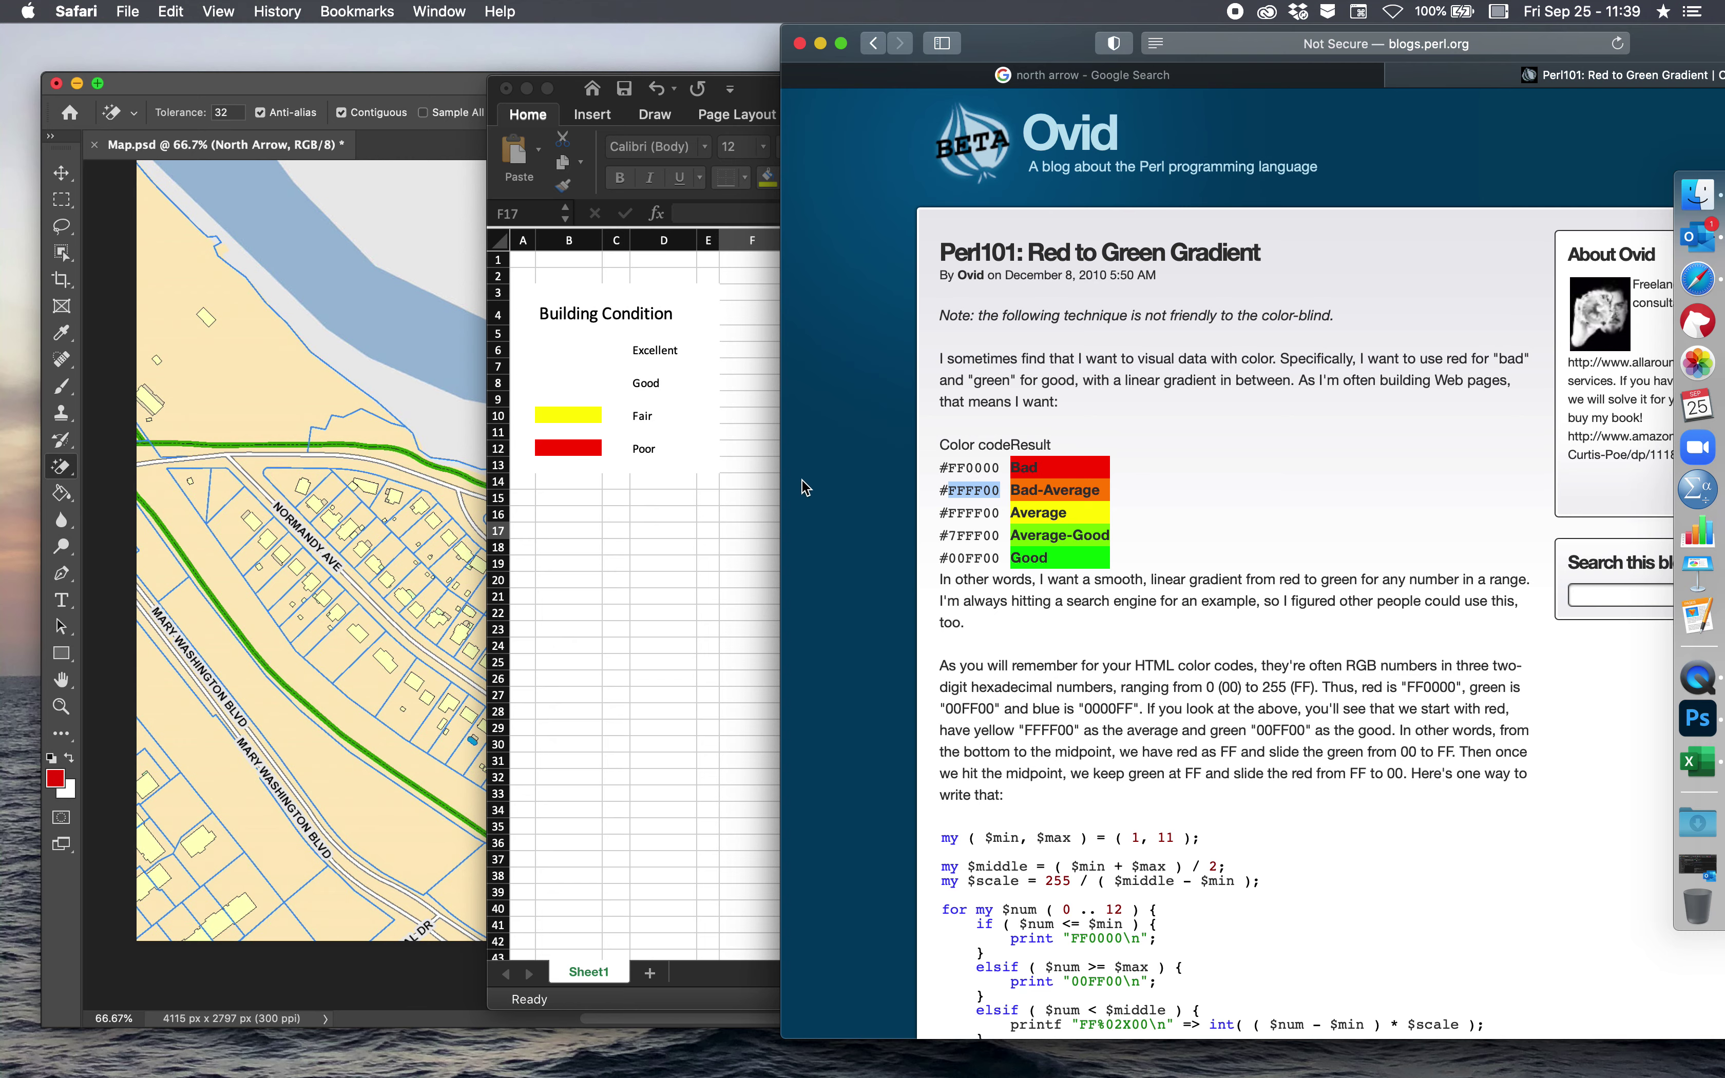
left_click(658, 417)
left_click(569, 413)
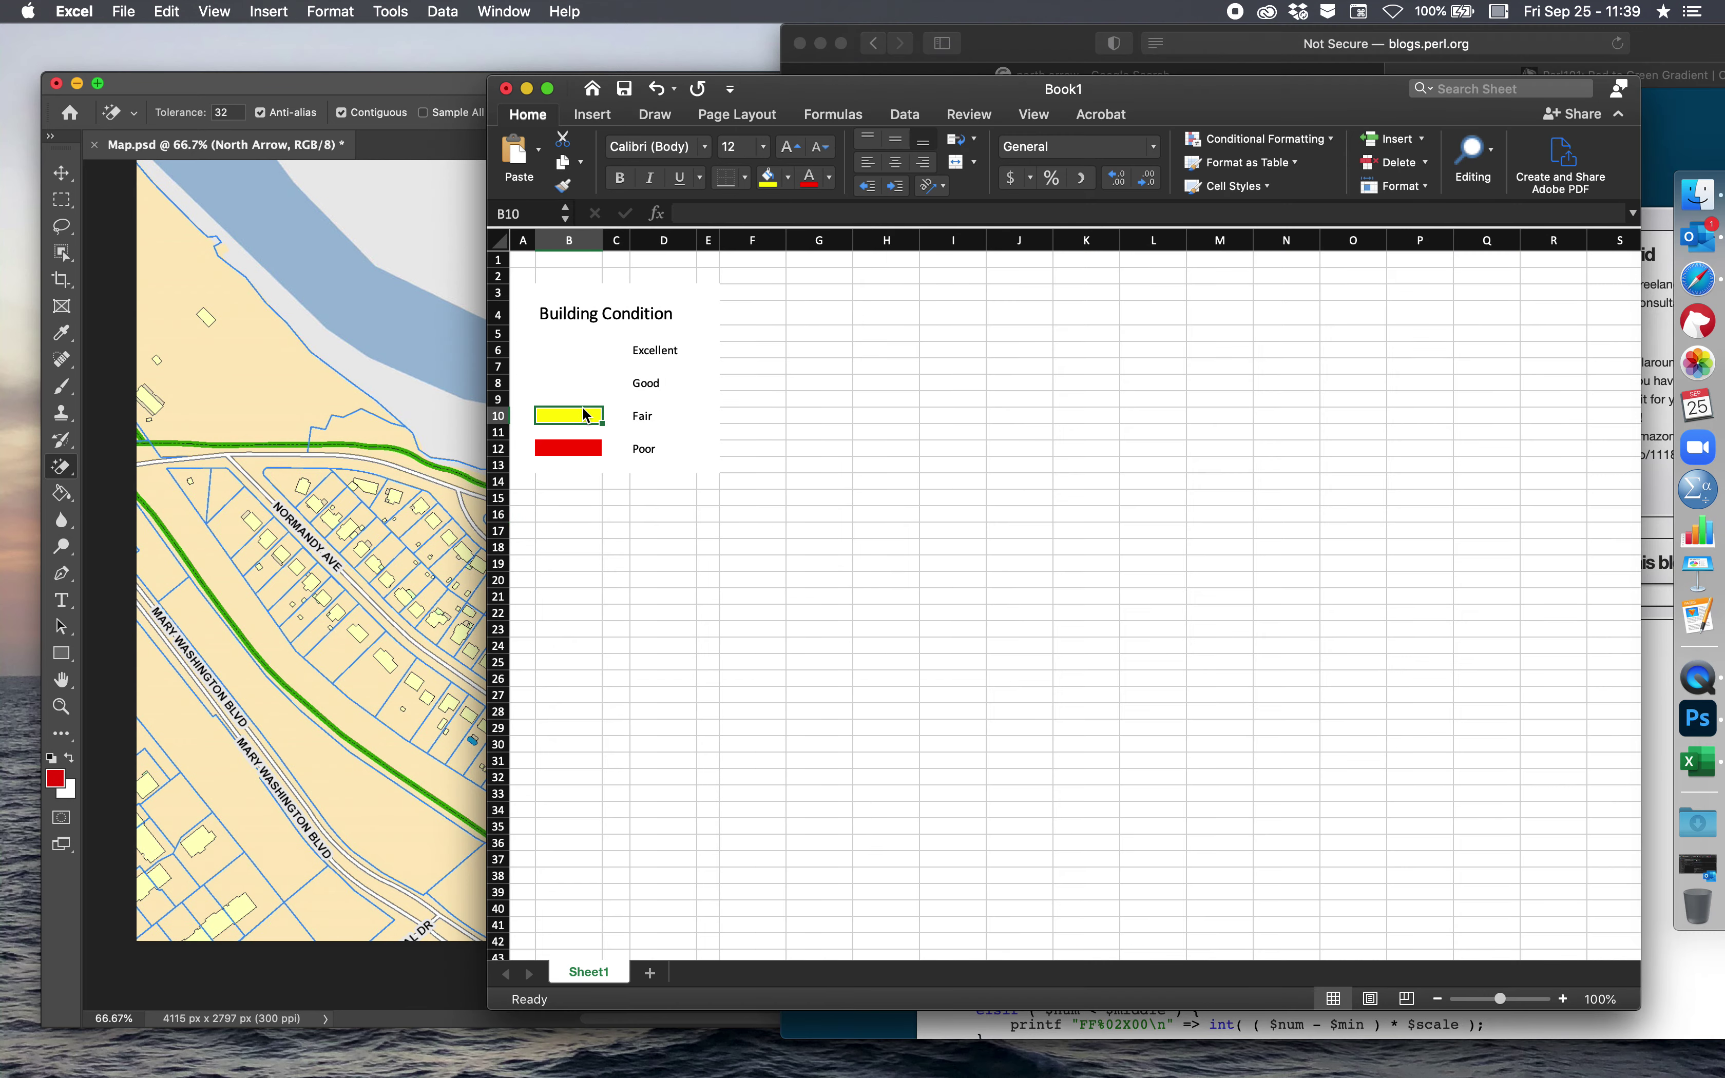
left_click(787, 180)
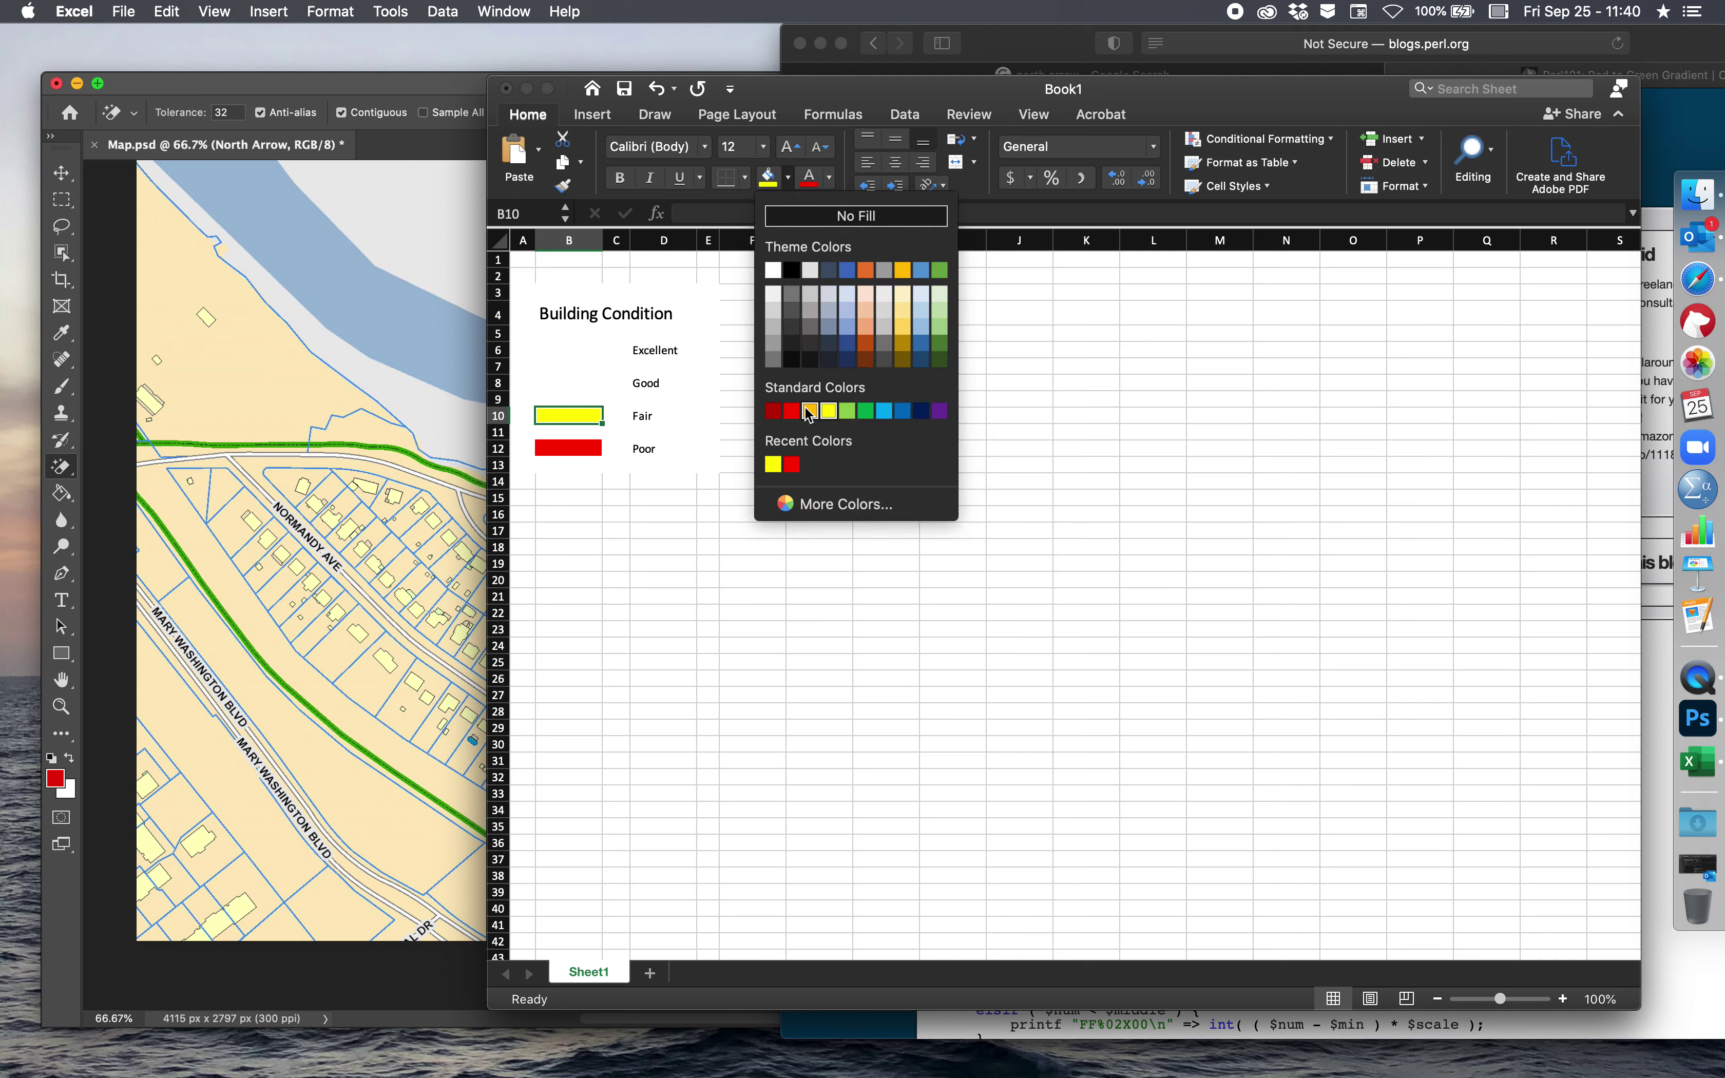
left_click(813, 503)
left_click(917, 441)
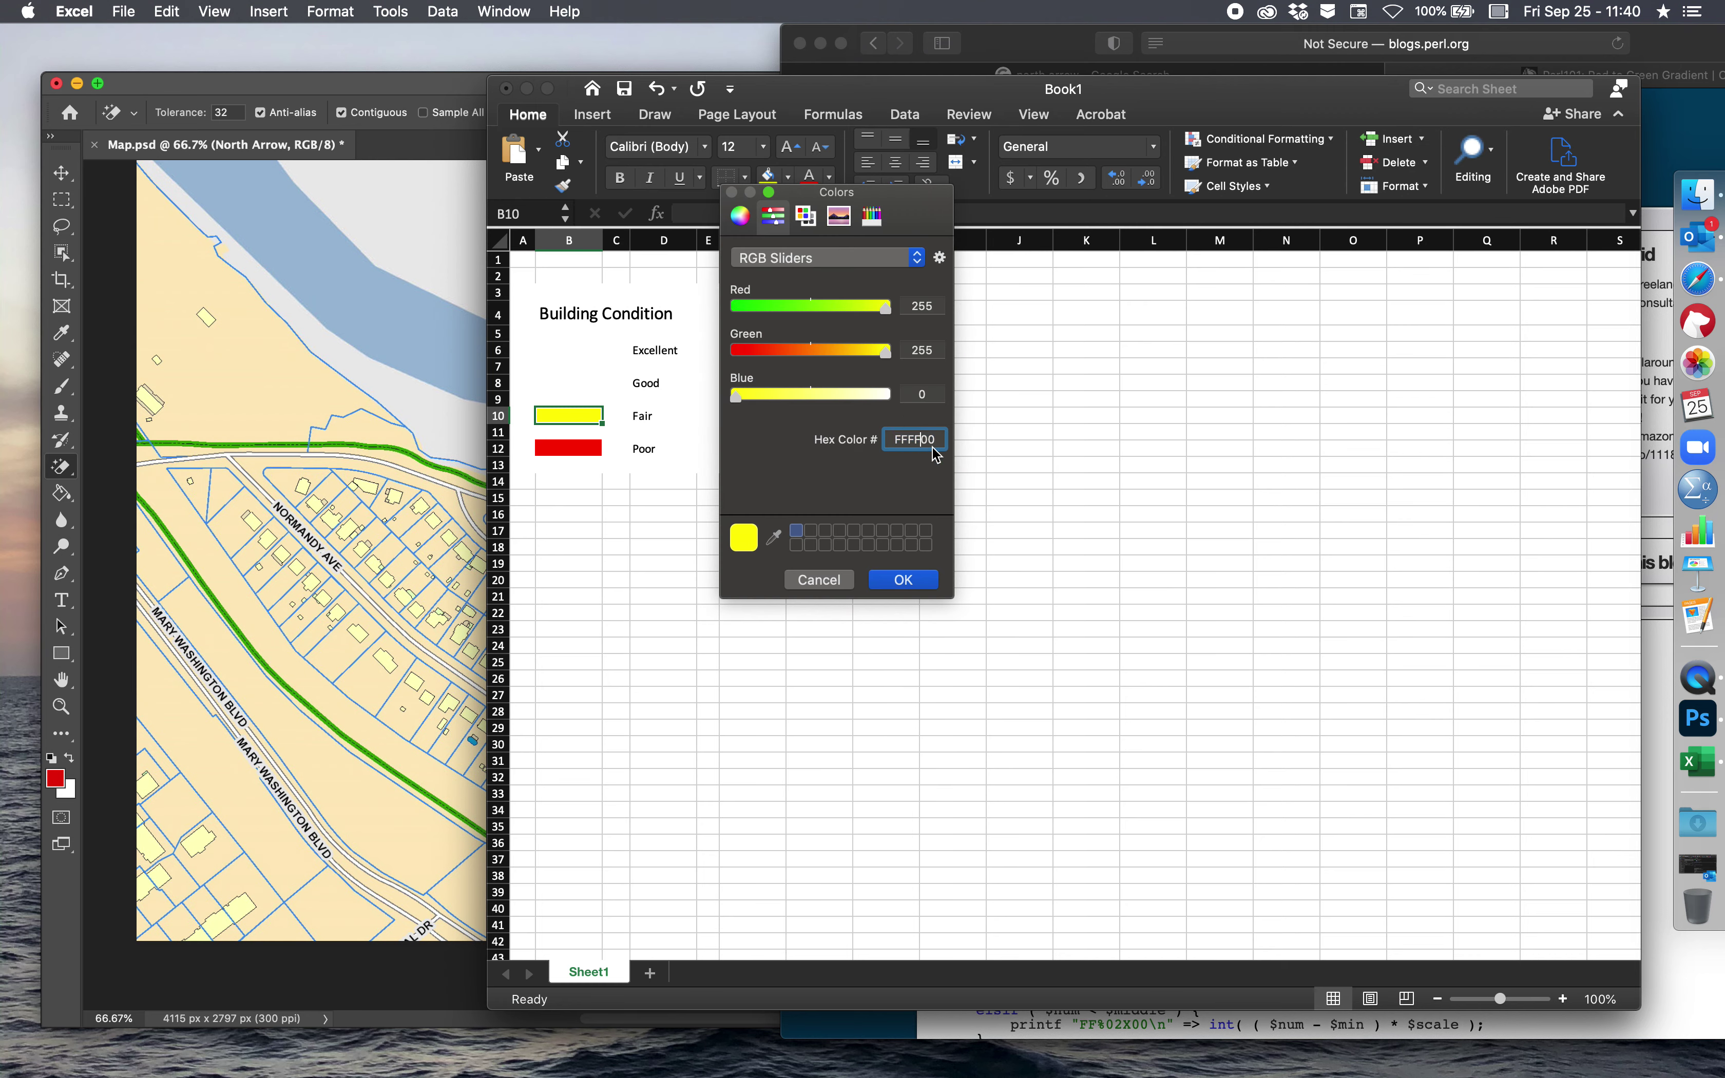
key("BackSpace")
type("0")
key("Return")
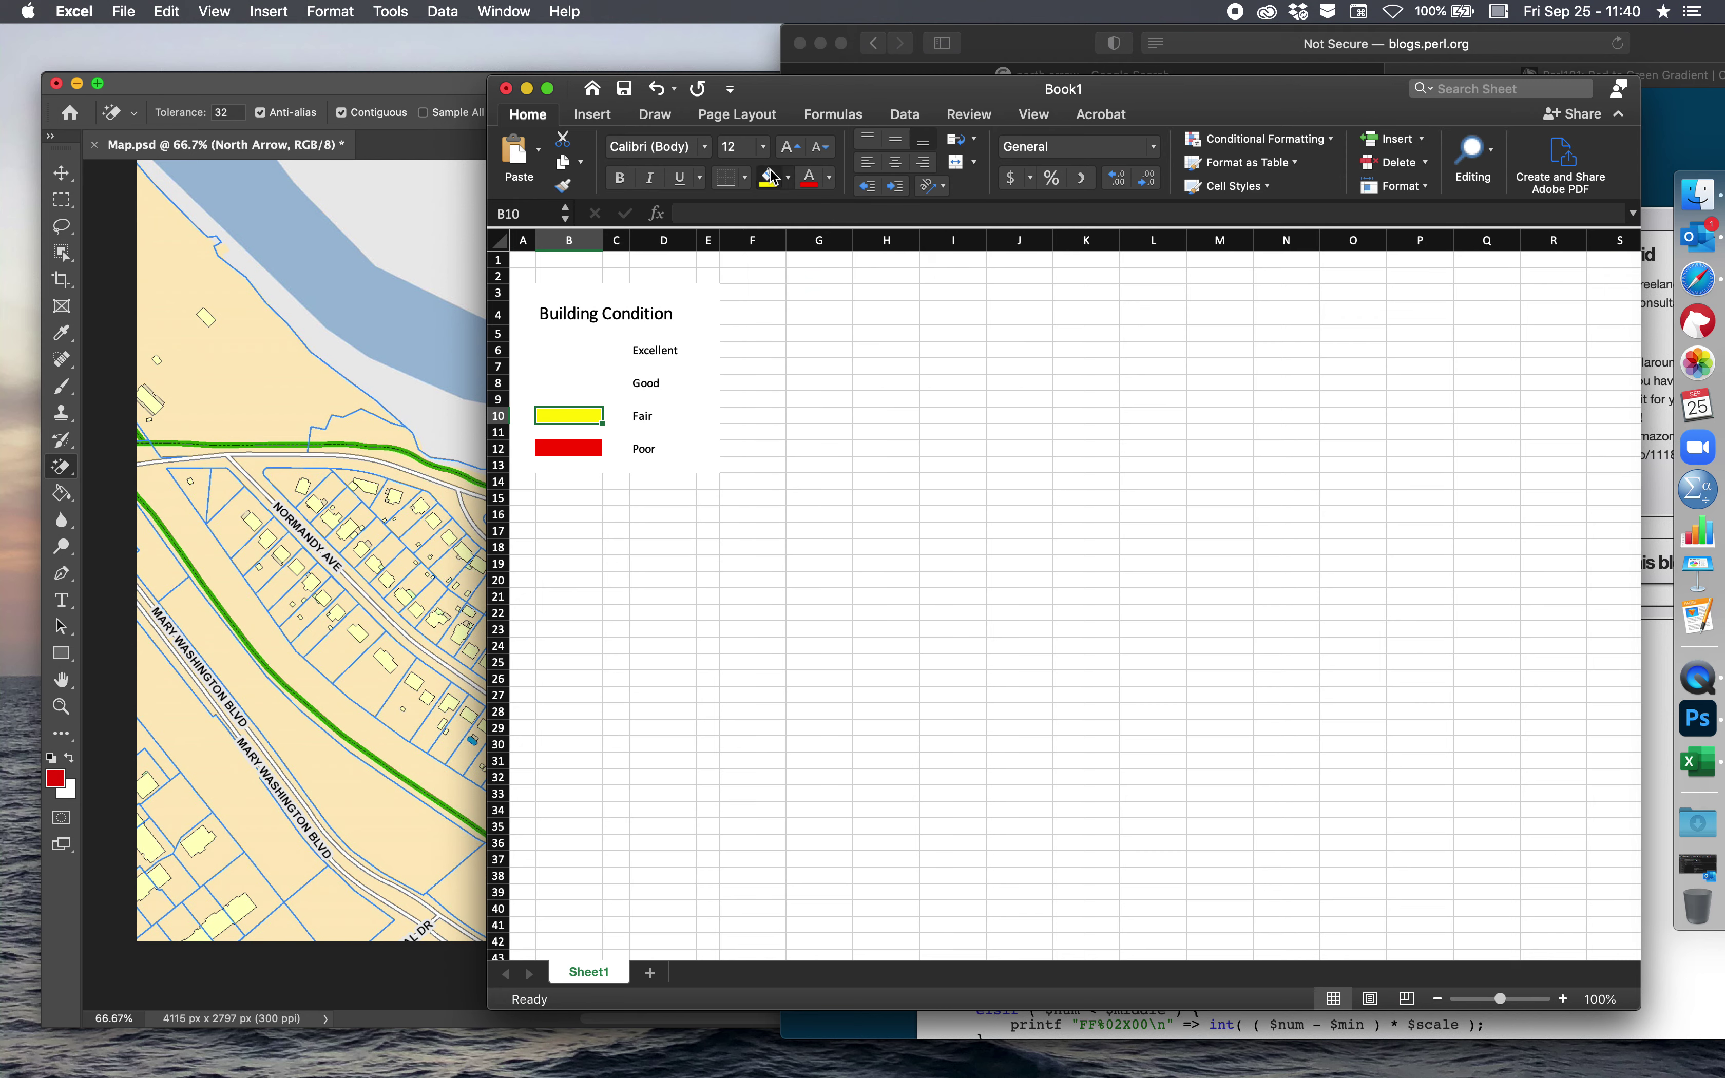
- Recheck the Fair swatch's hex value in the colour picker, then bring the colour-code page forward
left_click(786, 178)
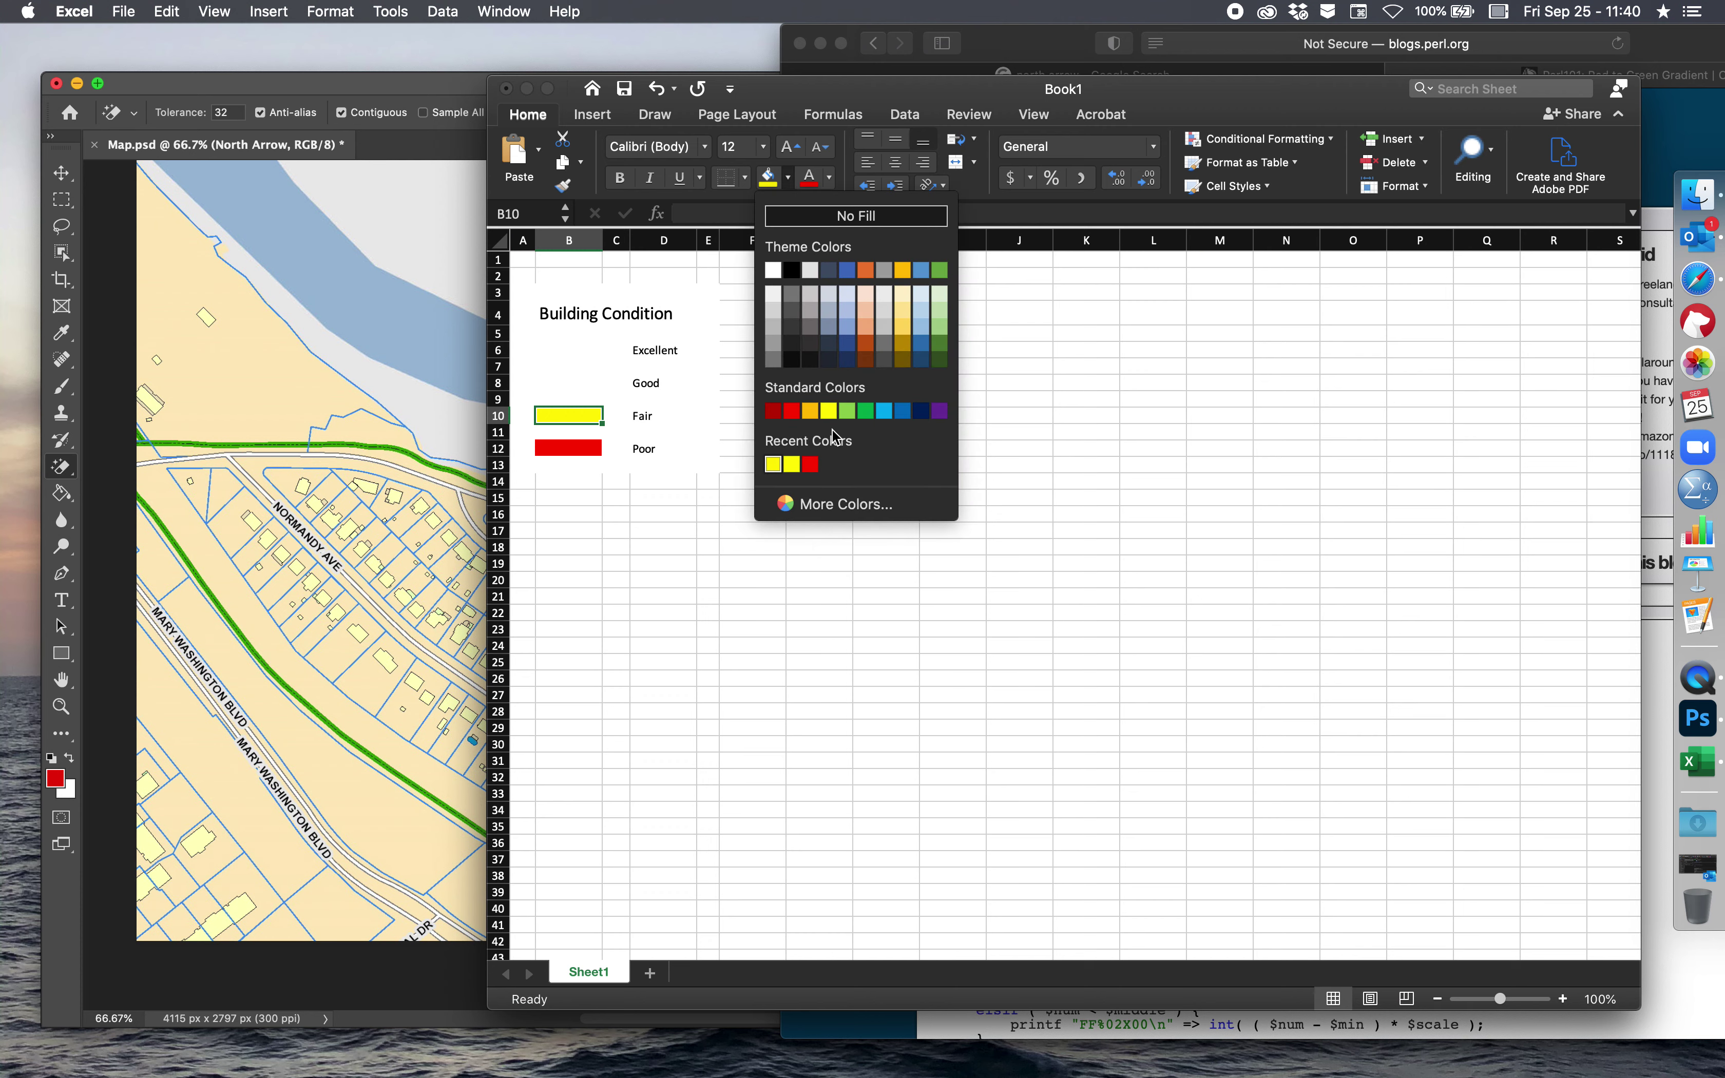
left_click(841, 504)
left_click(917, 442)
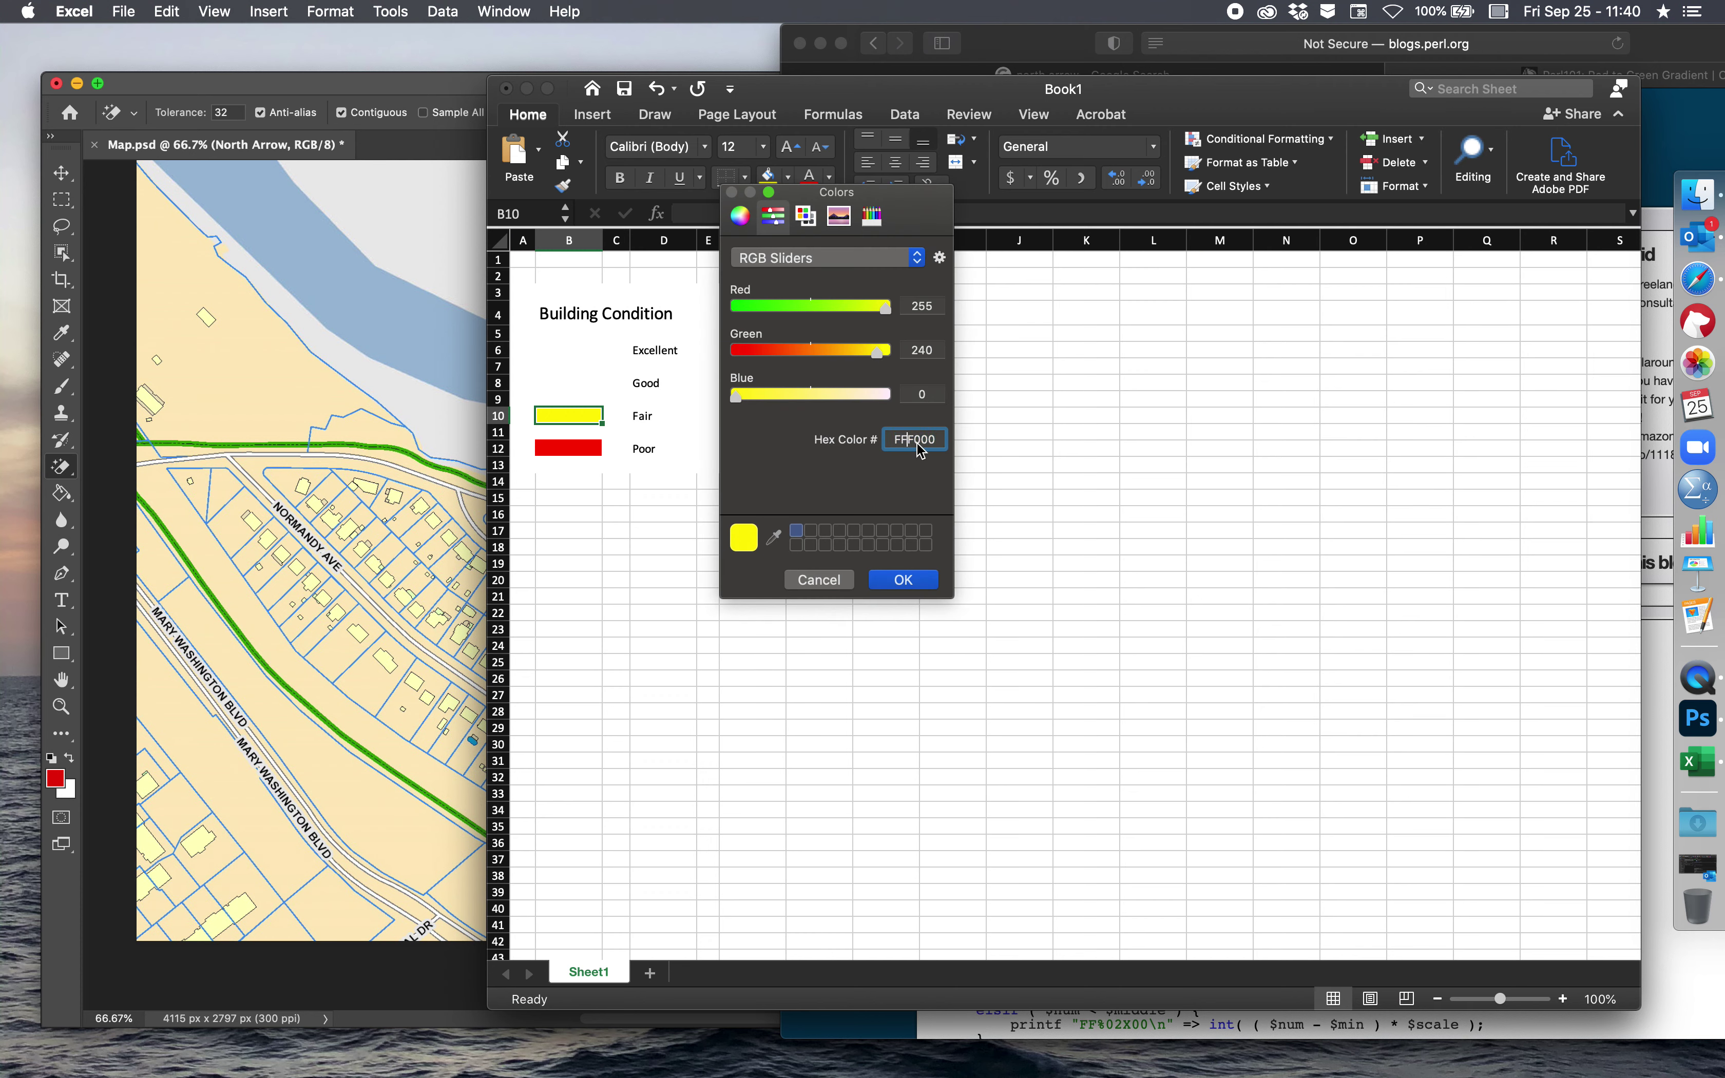
key("BackSpace")
left_click(915, 579)
left_click(699, 471)
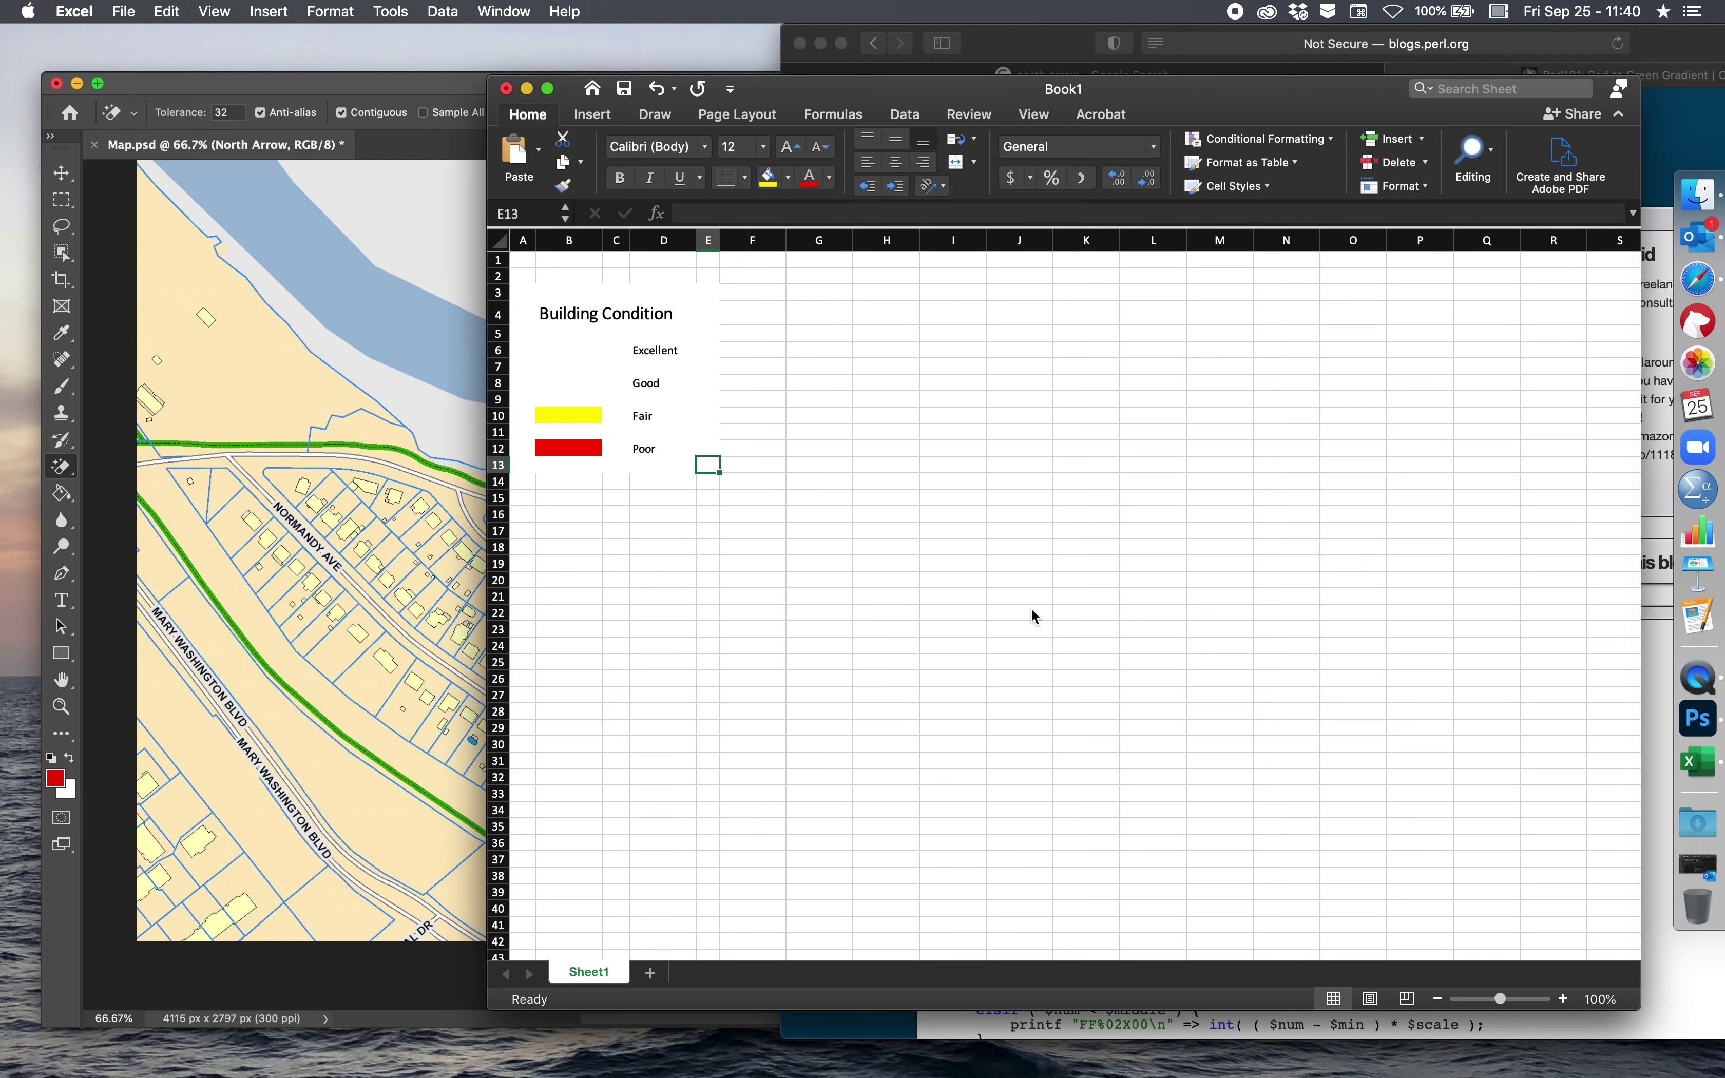
left_click(1151, 760)
left_click(1454, 1025)
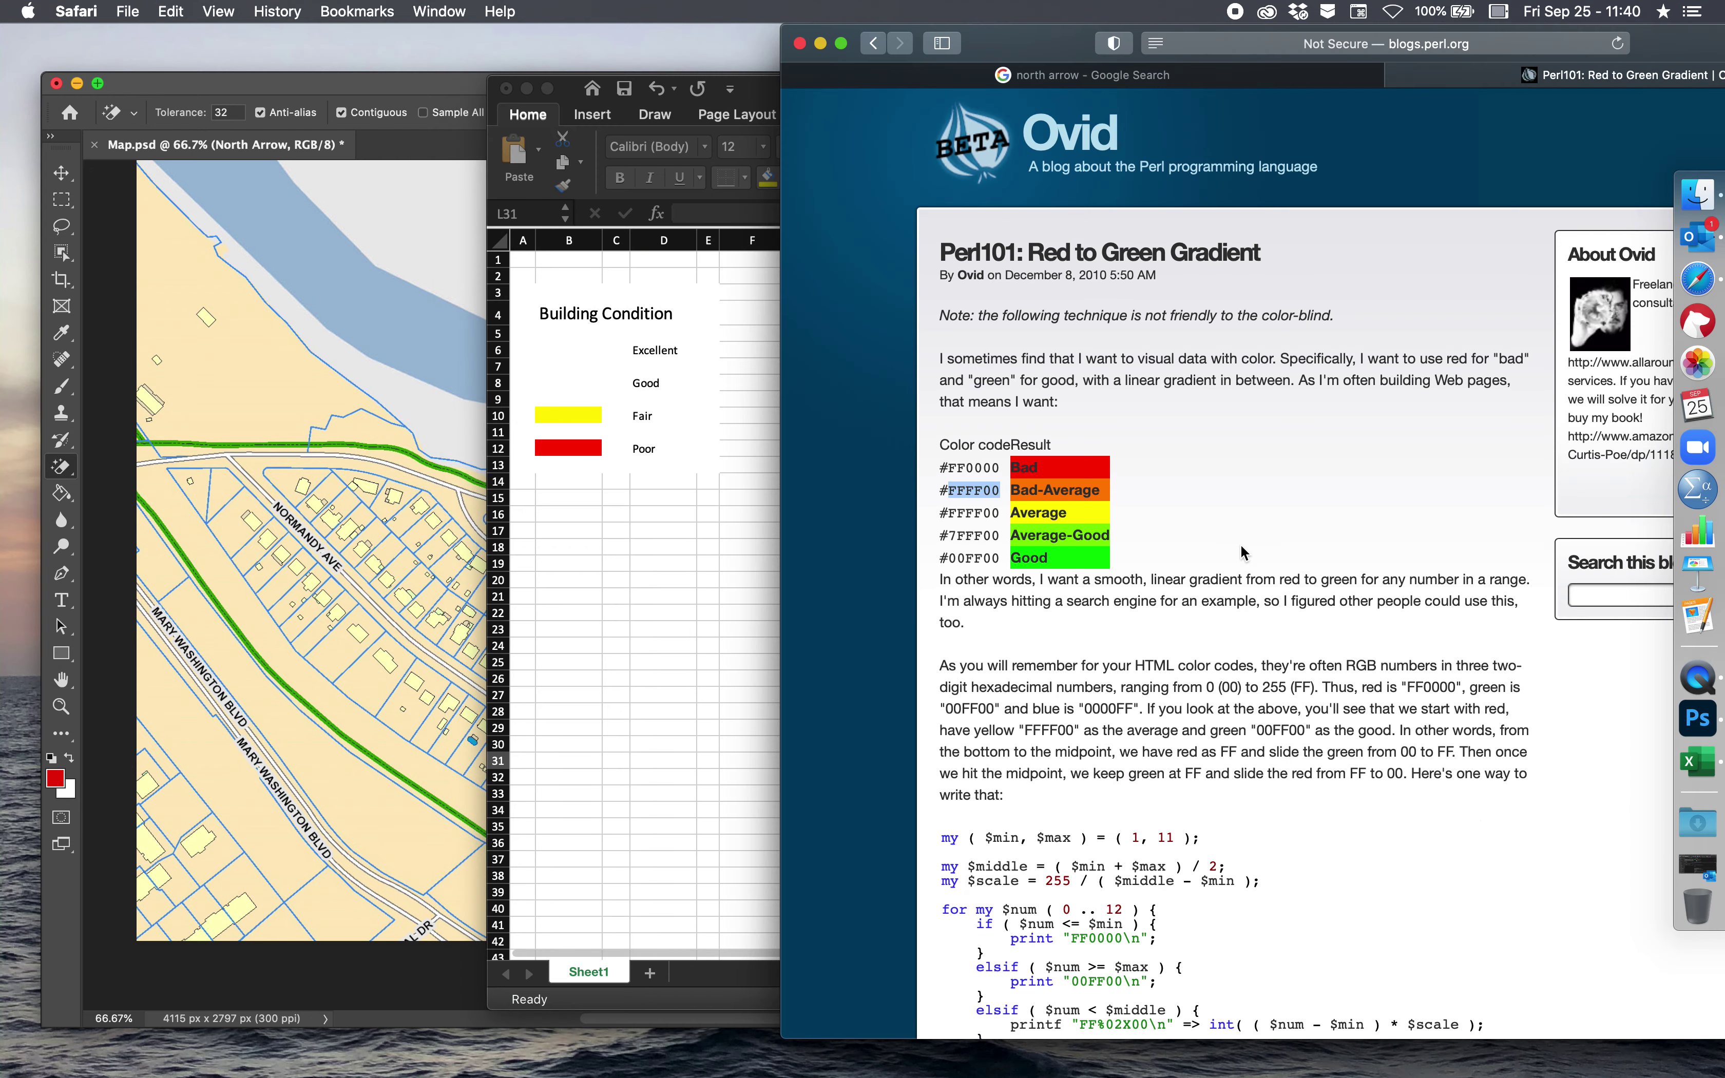
- Select the FFFF00 and Average-row hex codes on the Perl101 gradient blog
left_click(1225, 545)
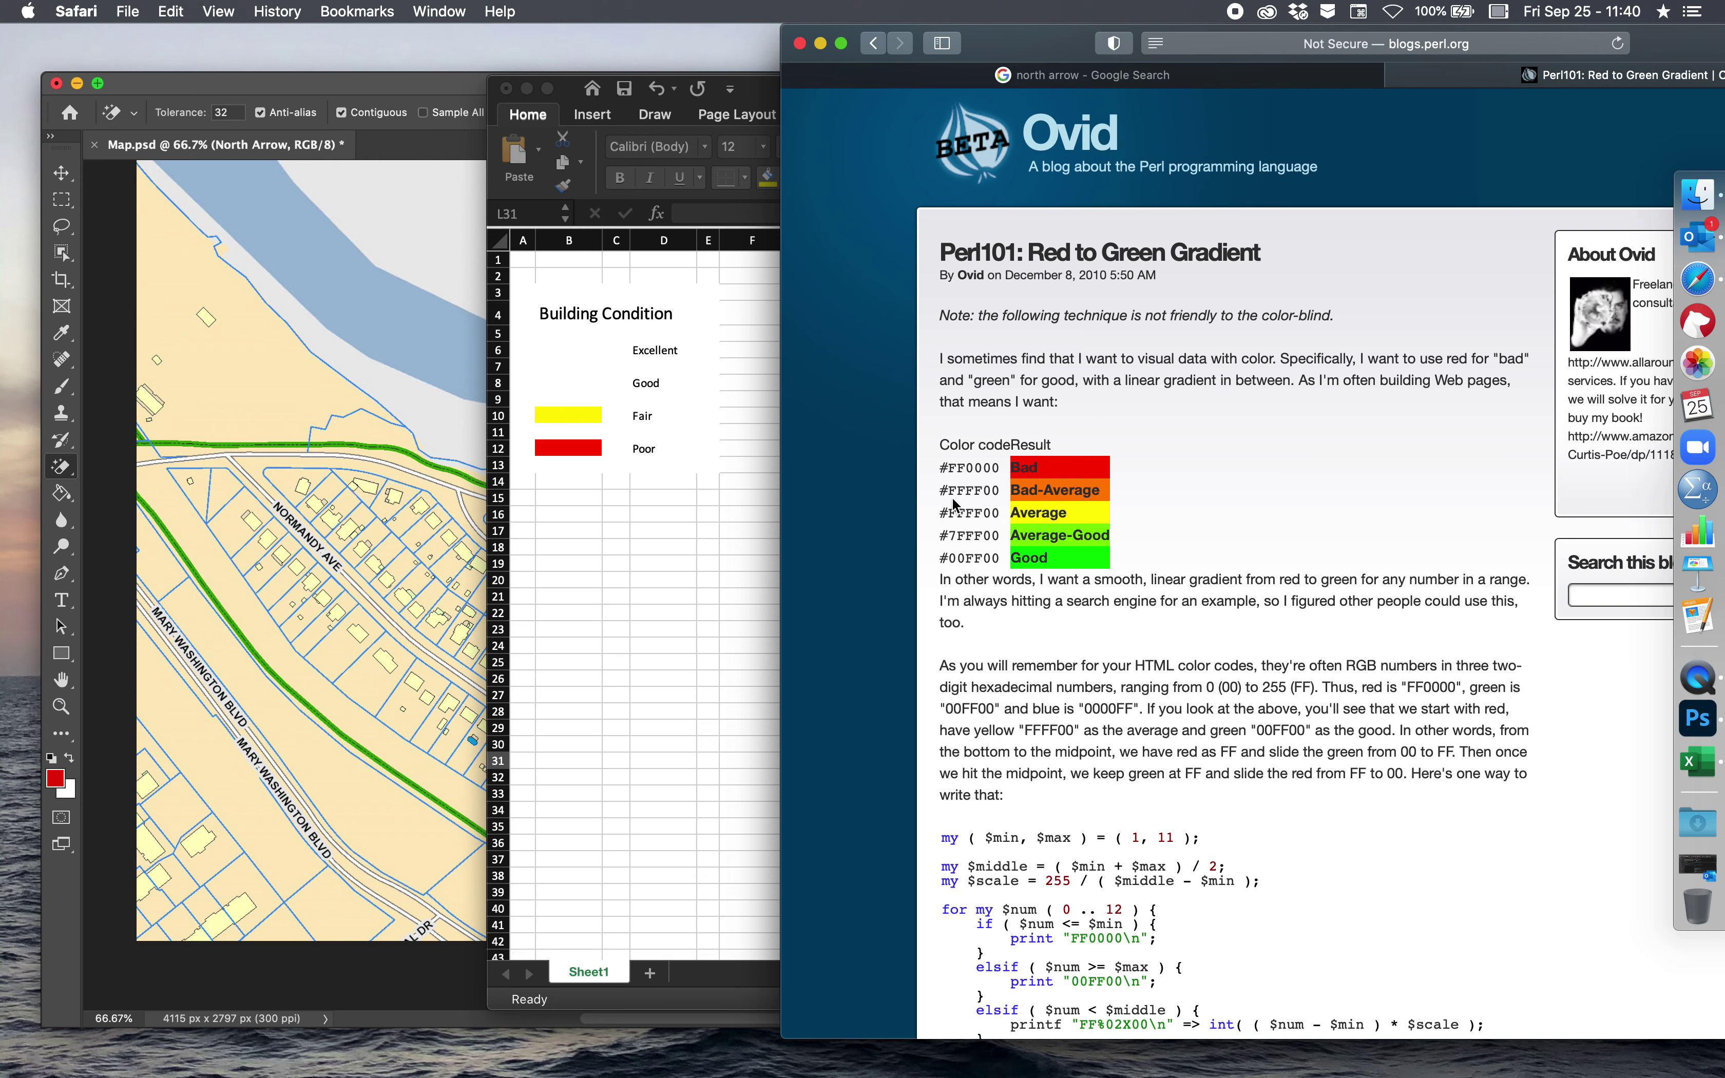
left_click_drag(953, 500, 996, 502)
left_click(980, 515)
left_click_drag(939, 513, 957, 508)
- Browse the 4-Point Color Gradient and W3Schools CSS Gradients results, then return to Excel
left_click(880, 44)
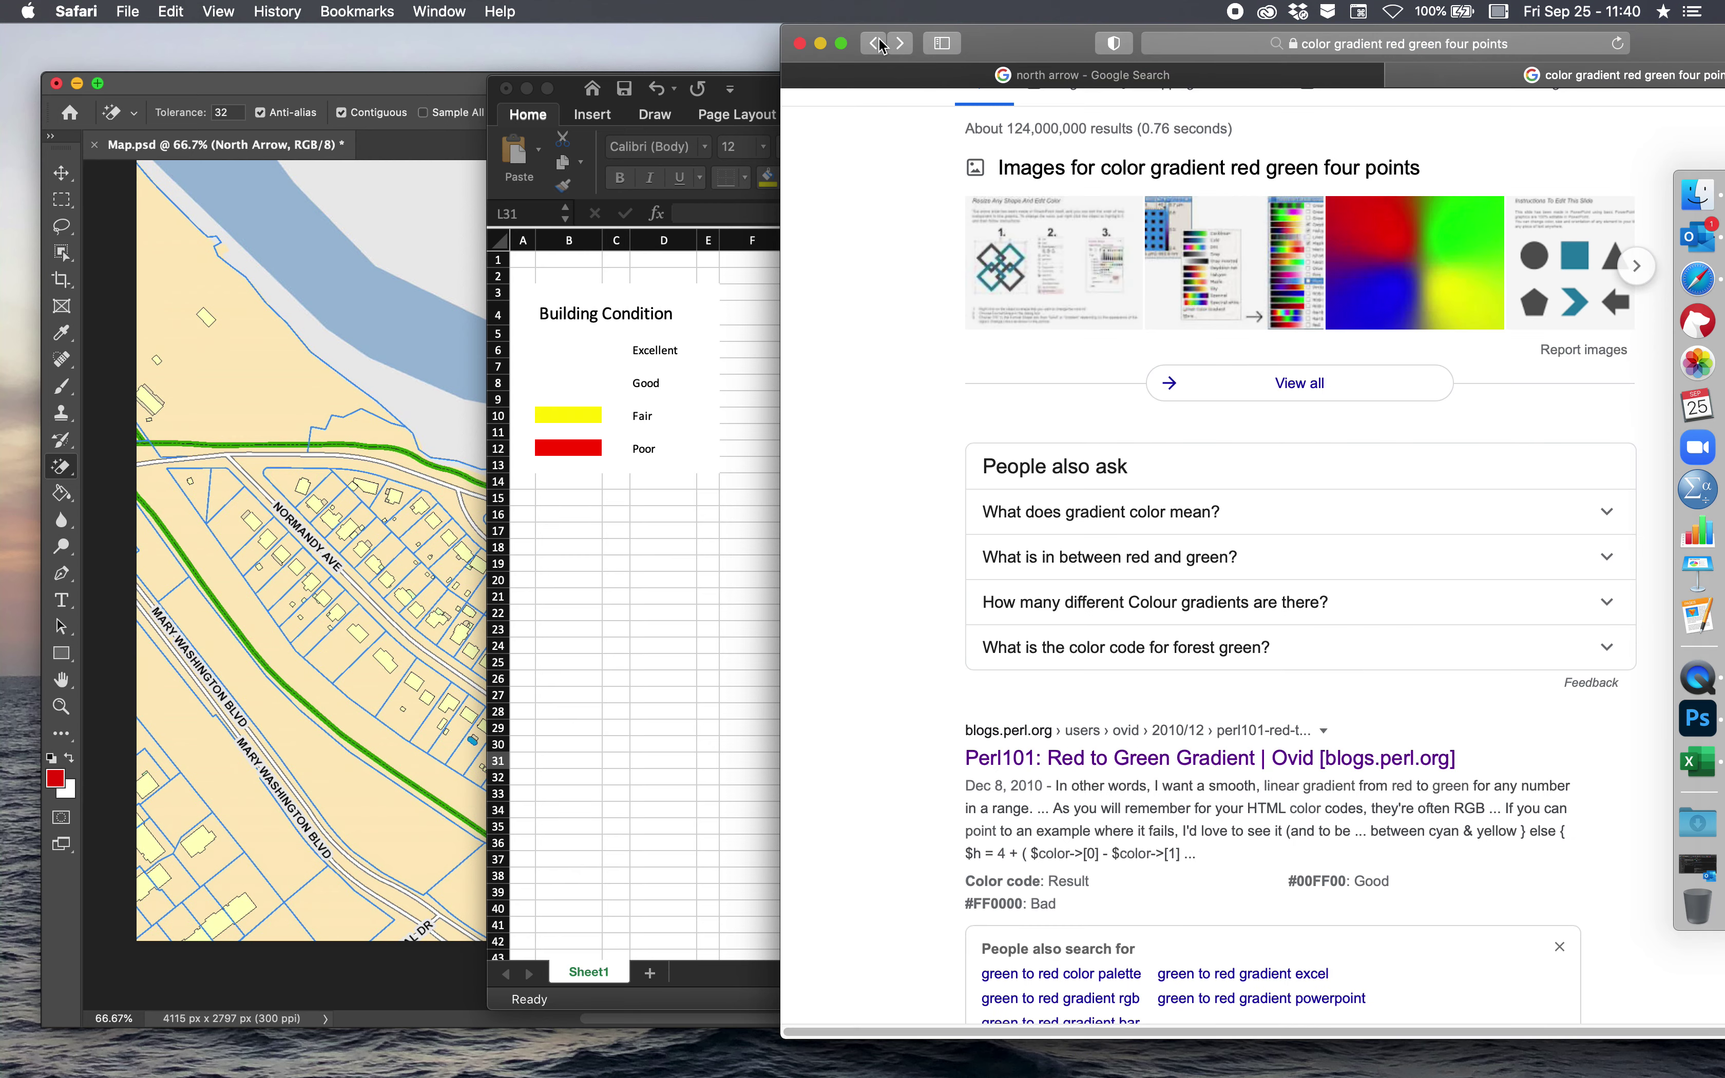
scroll(914, 414, "down", 10)
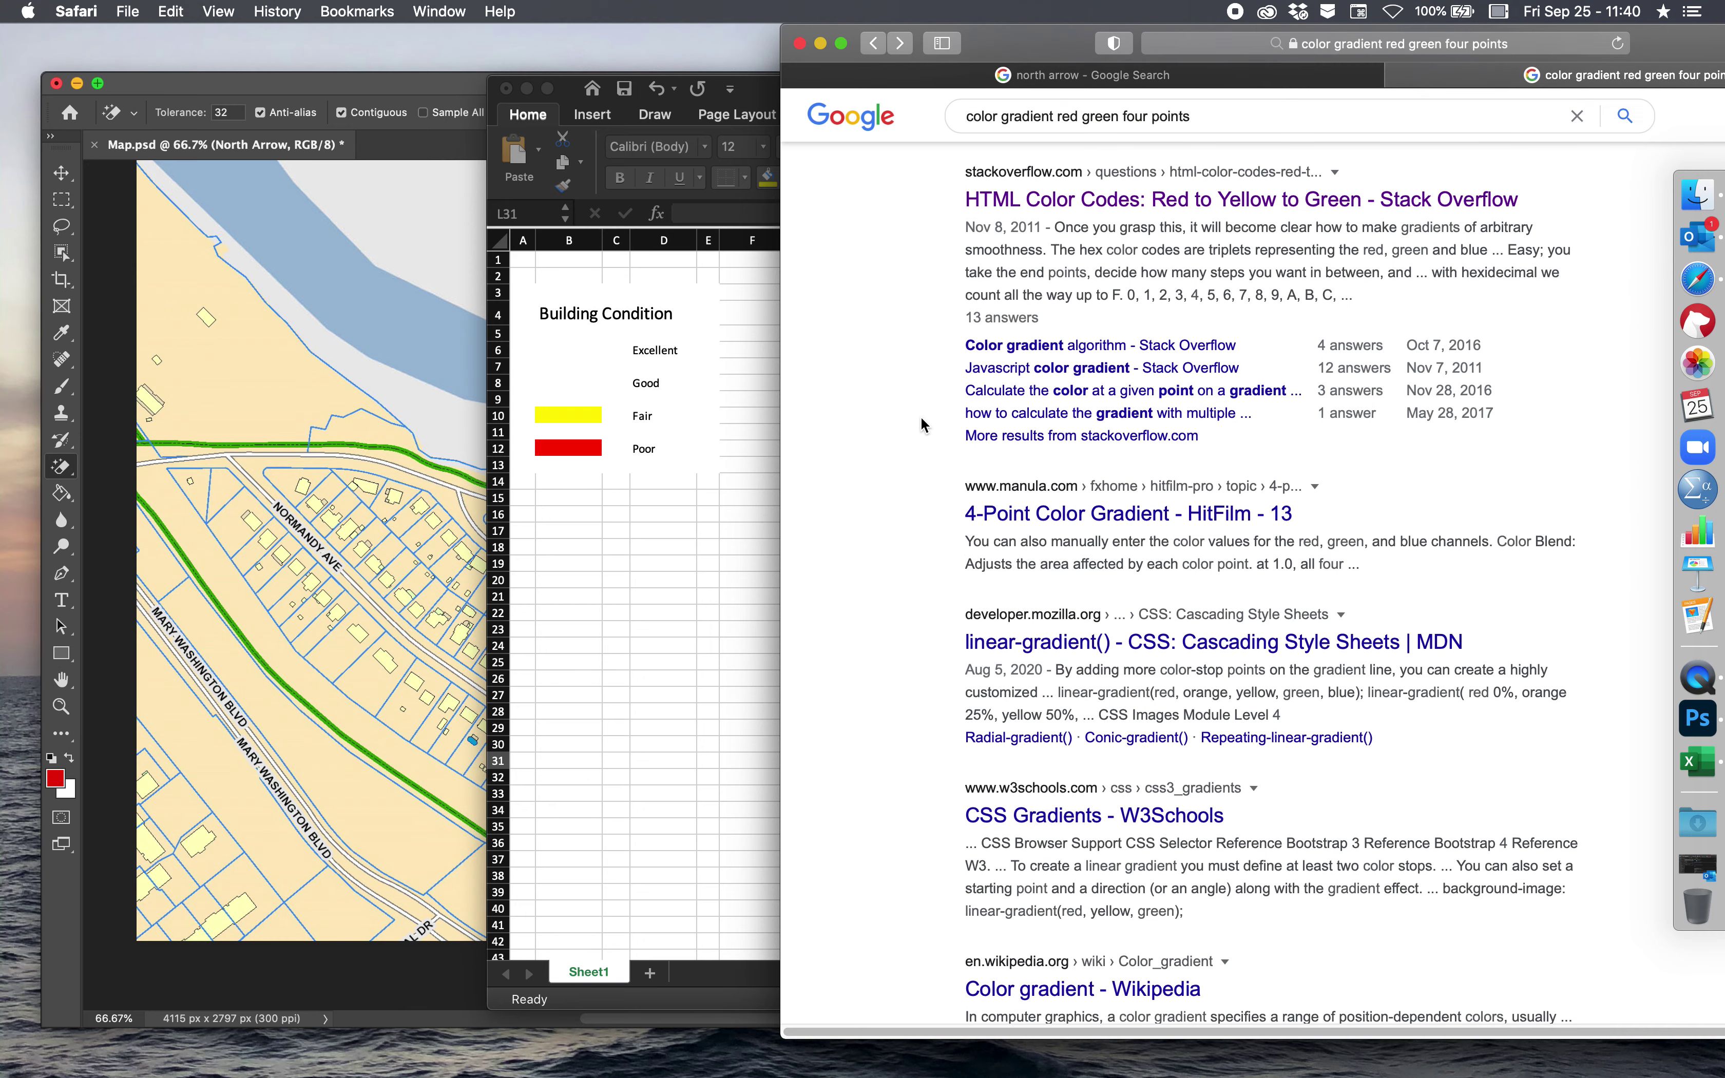
left_click(1151, 513)
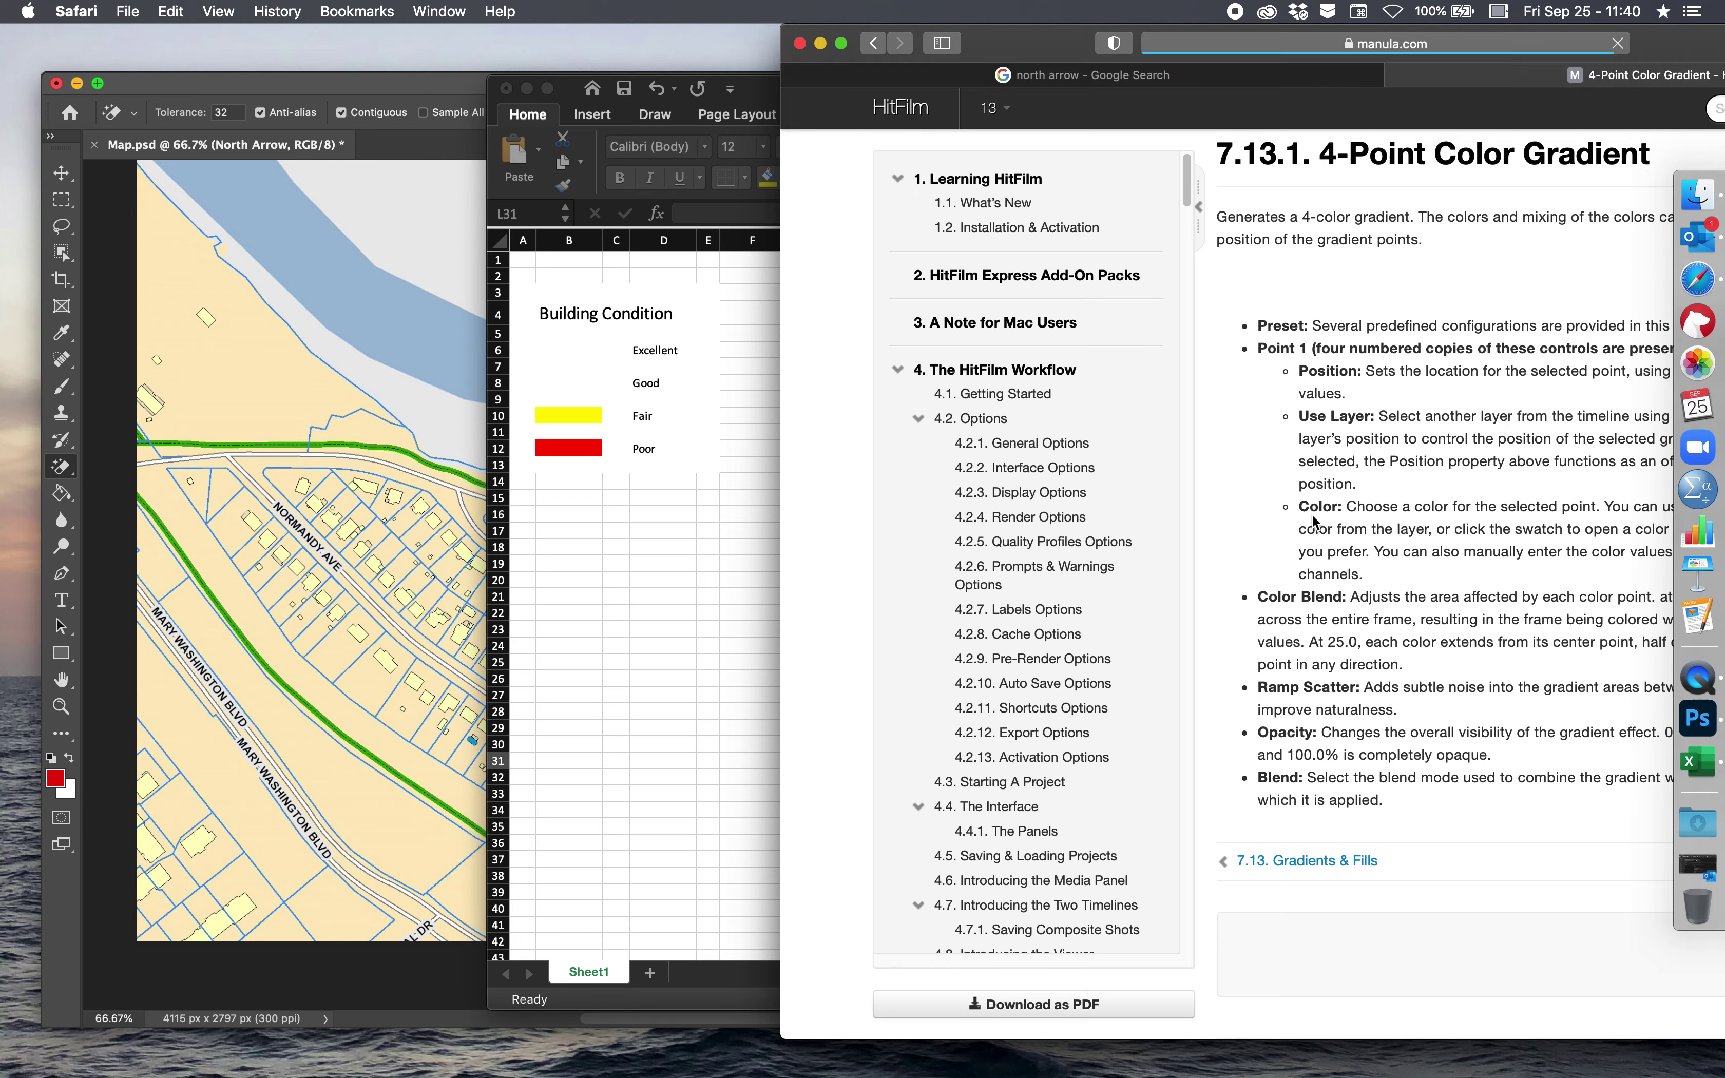
left_click(874, 44)
scroll(1157, 445, "down", 2)
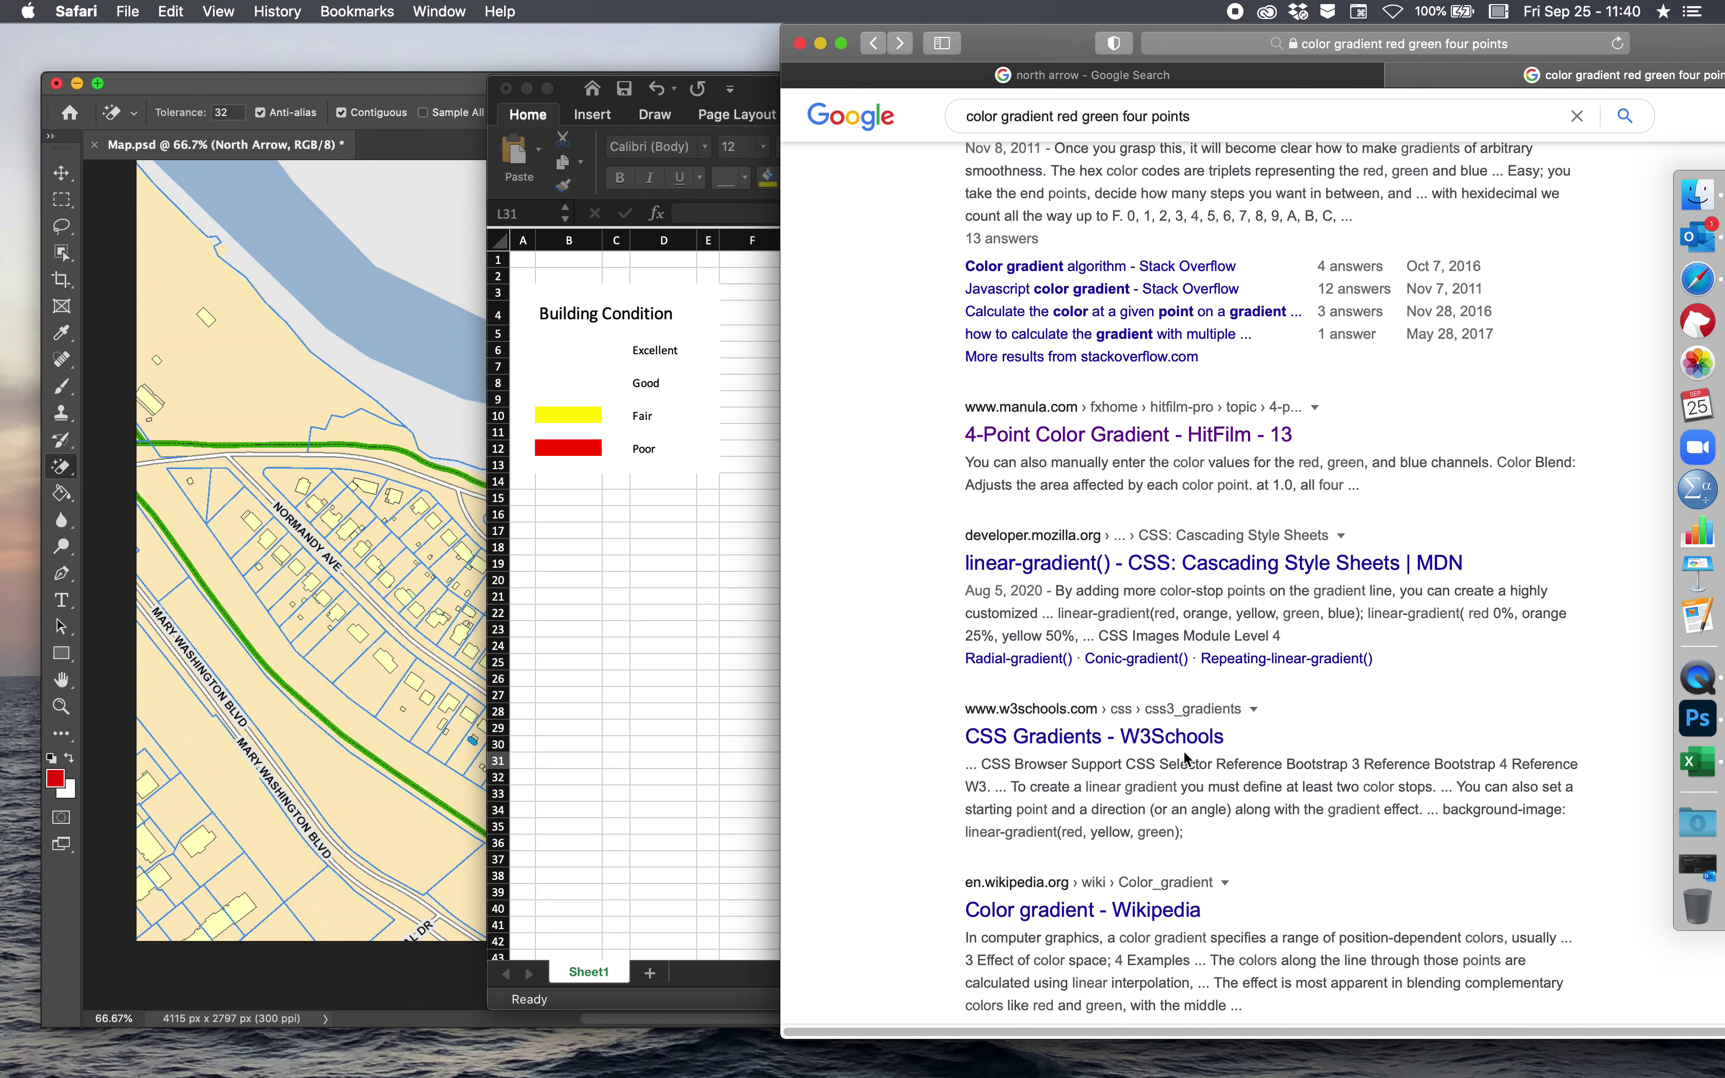
left_click(1184, 735)
scroll(1184, 735, "down", 10)
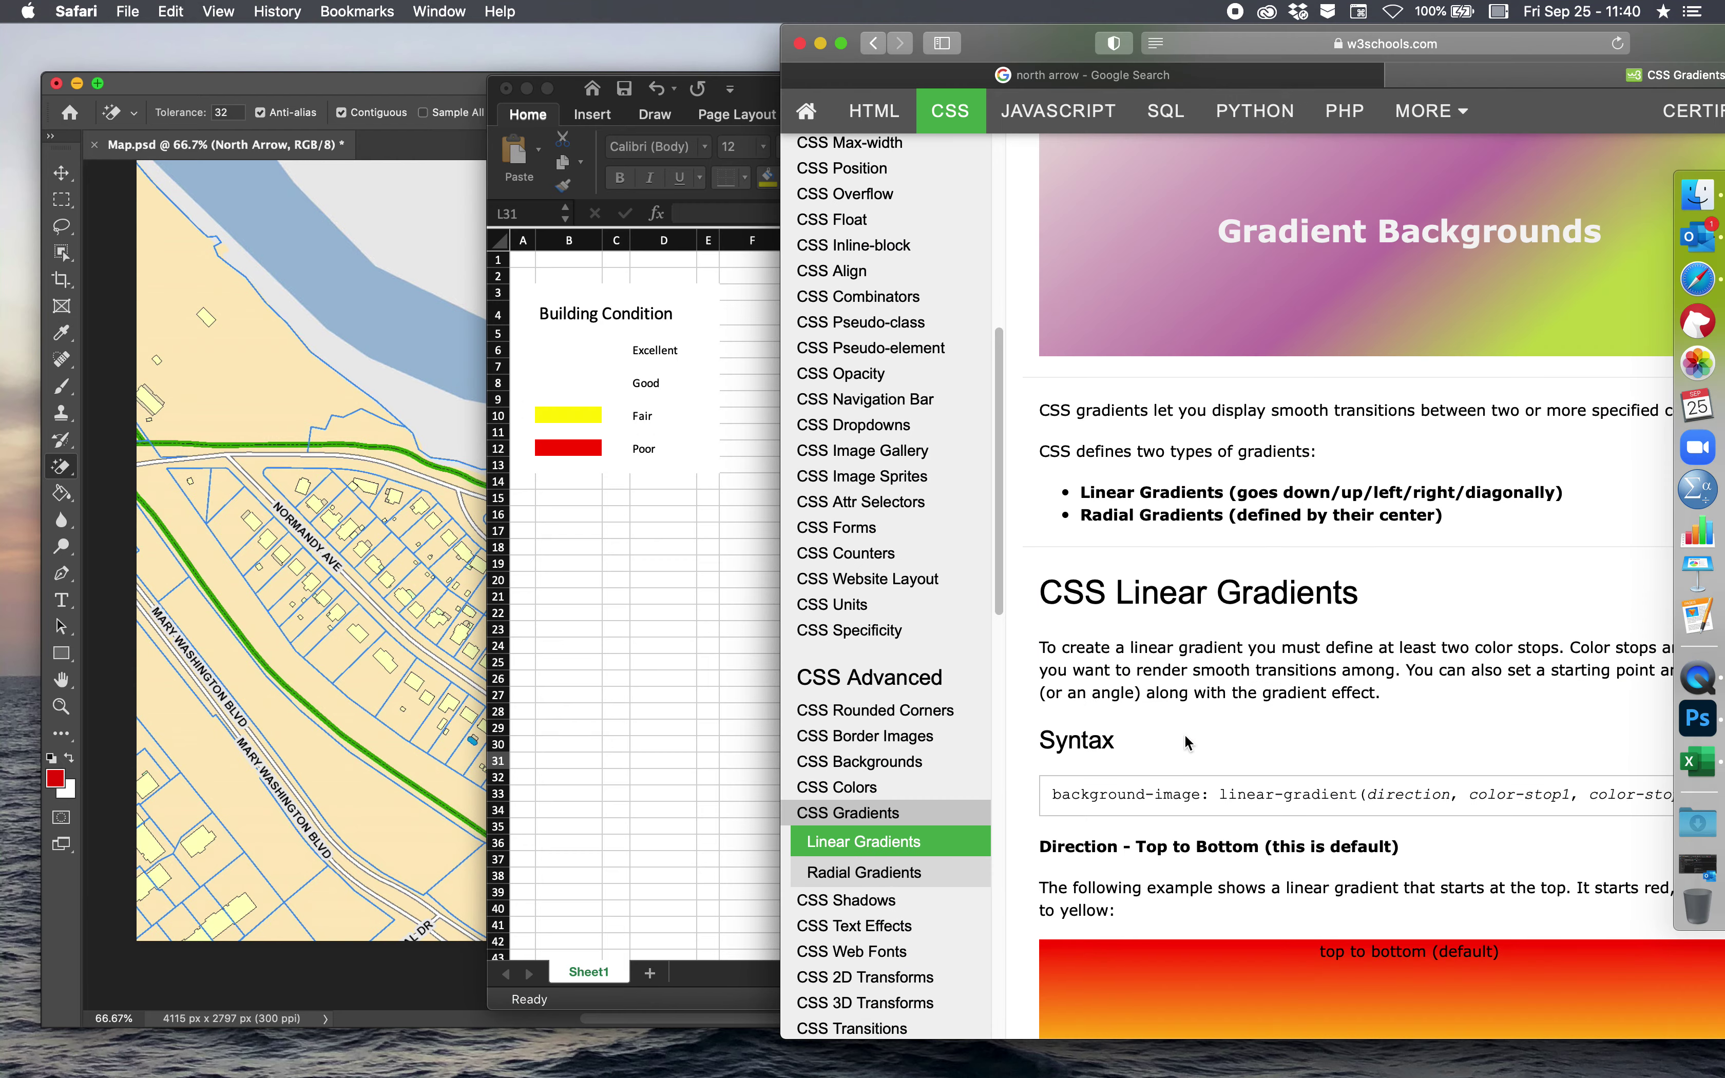
scroll(1185, 733, "down", 10)
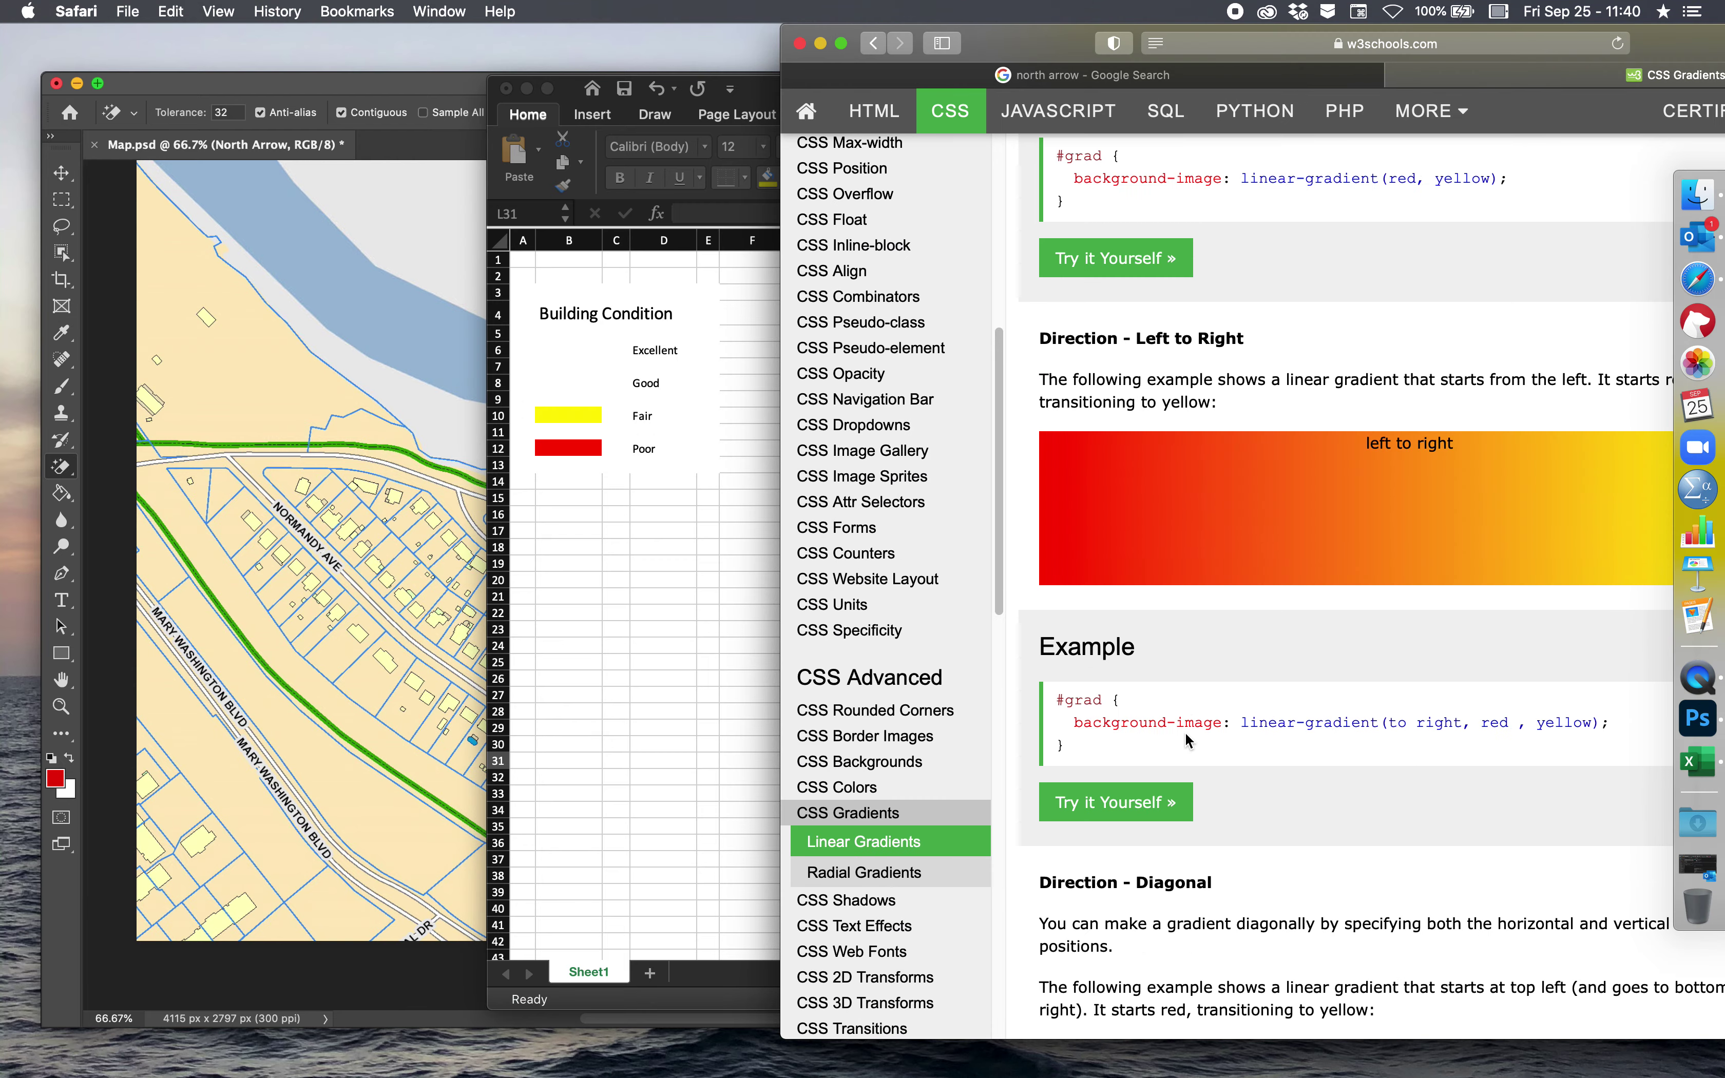
left_click(875, 48)
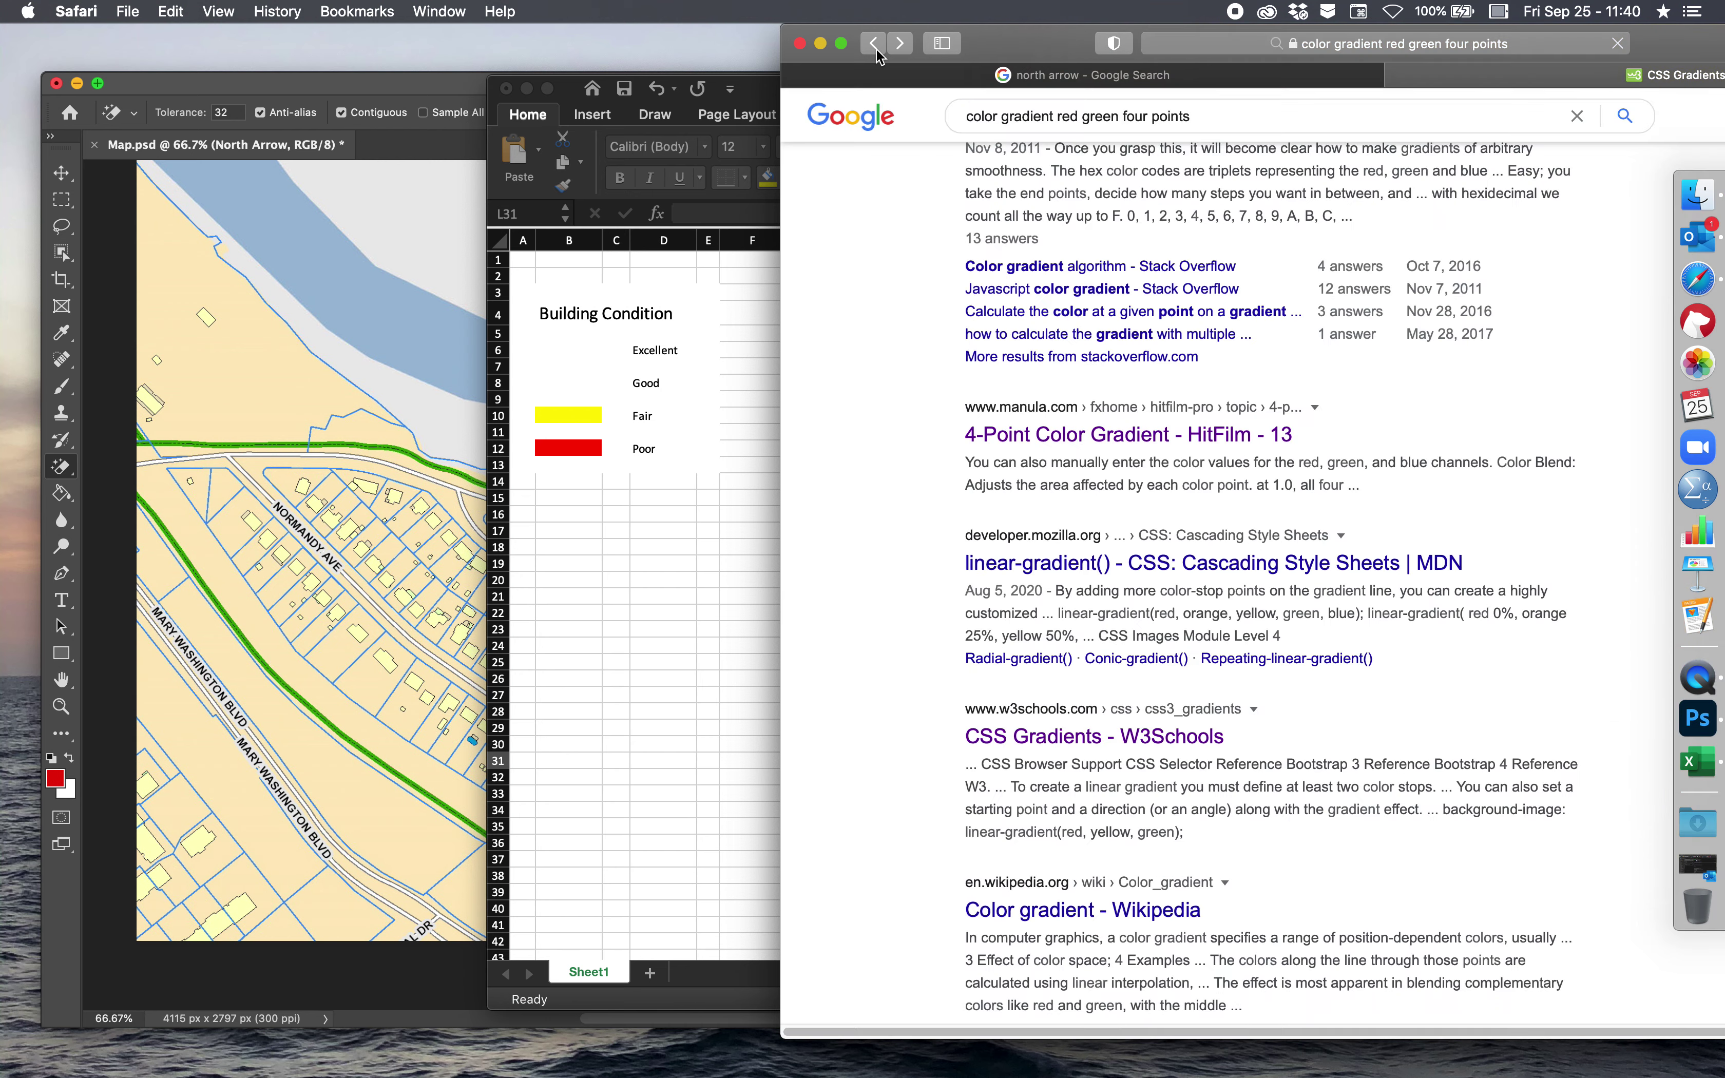
scroll(1101, 608, "down", 5)
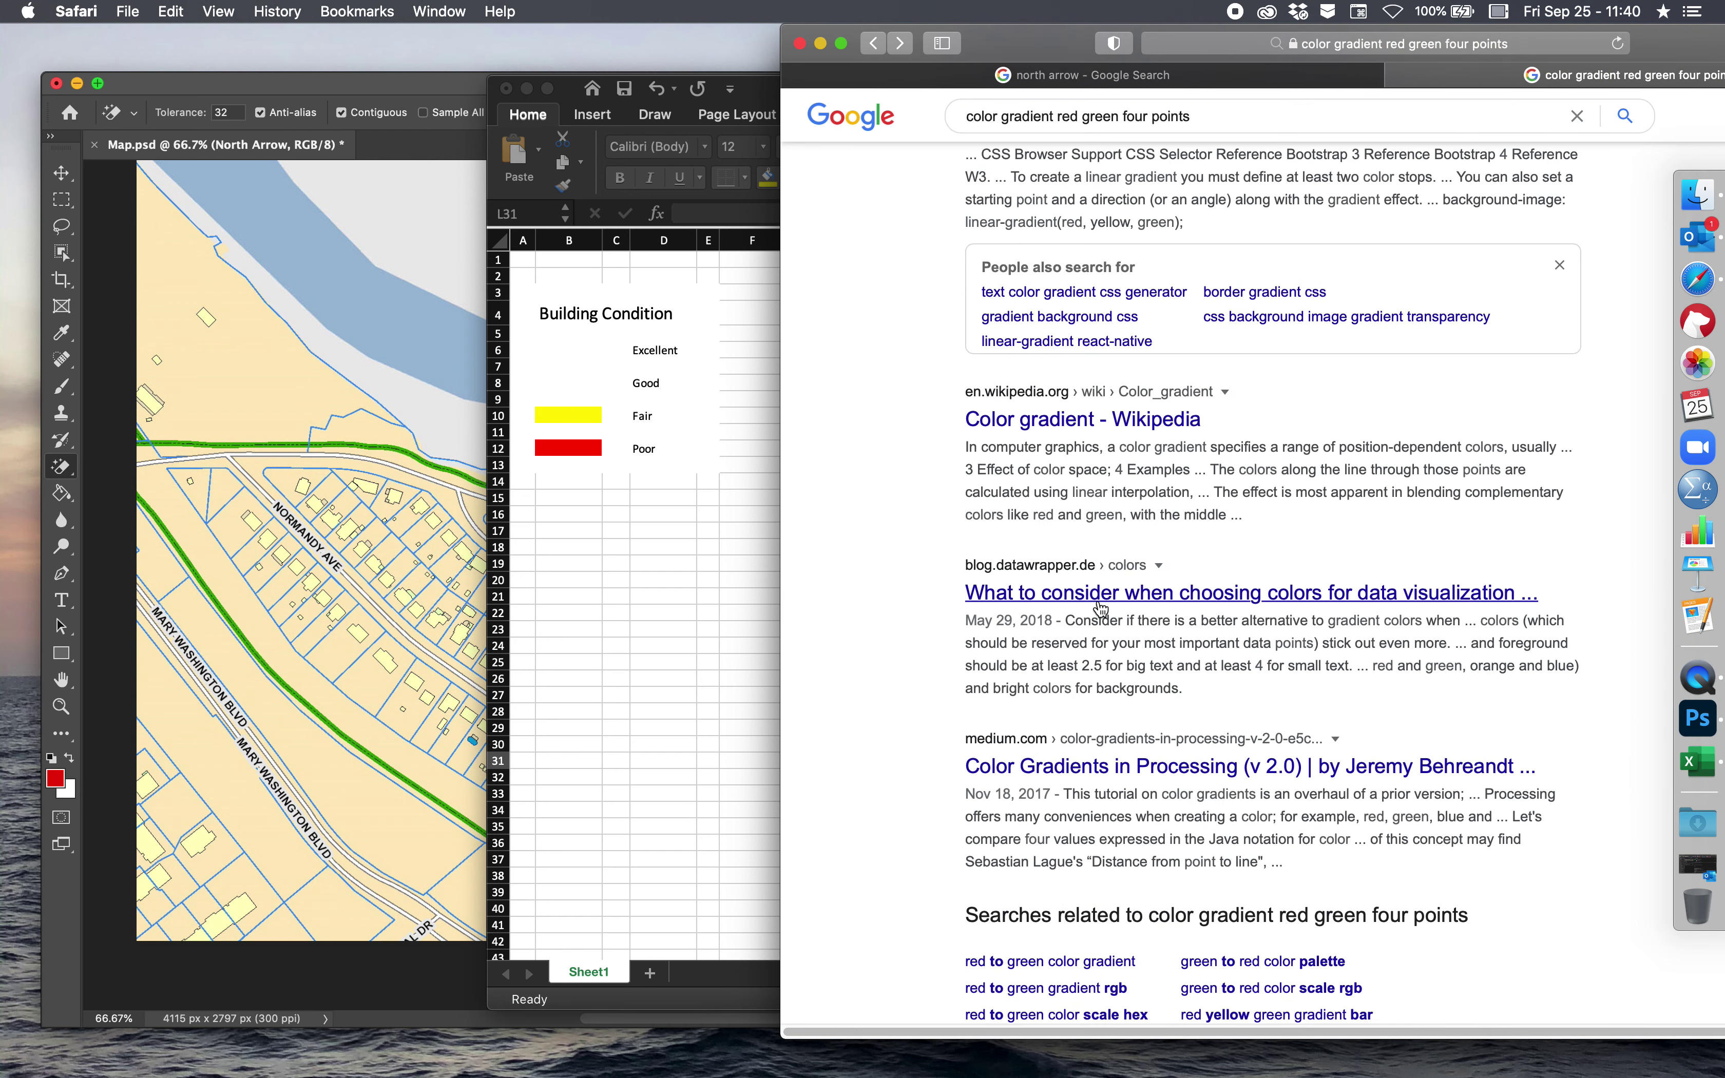
left_click(699, 660)
left_click(742, 631)
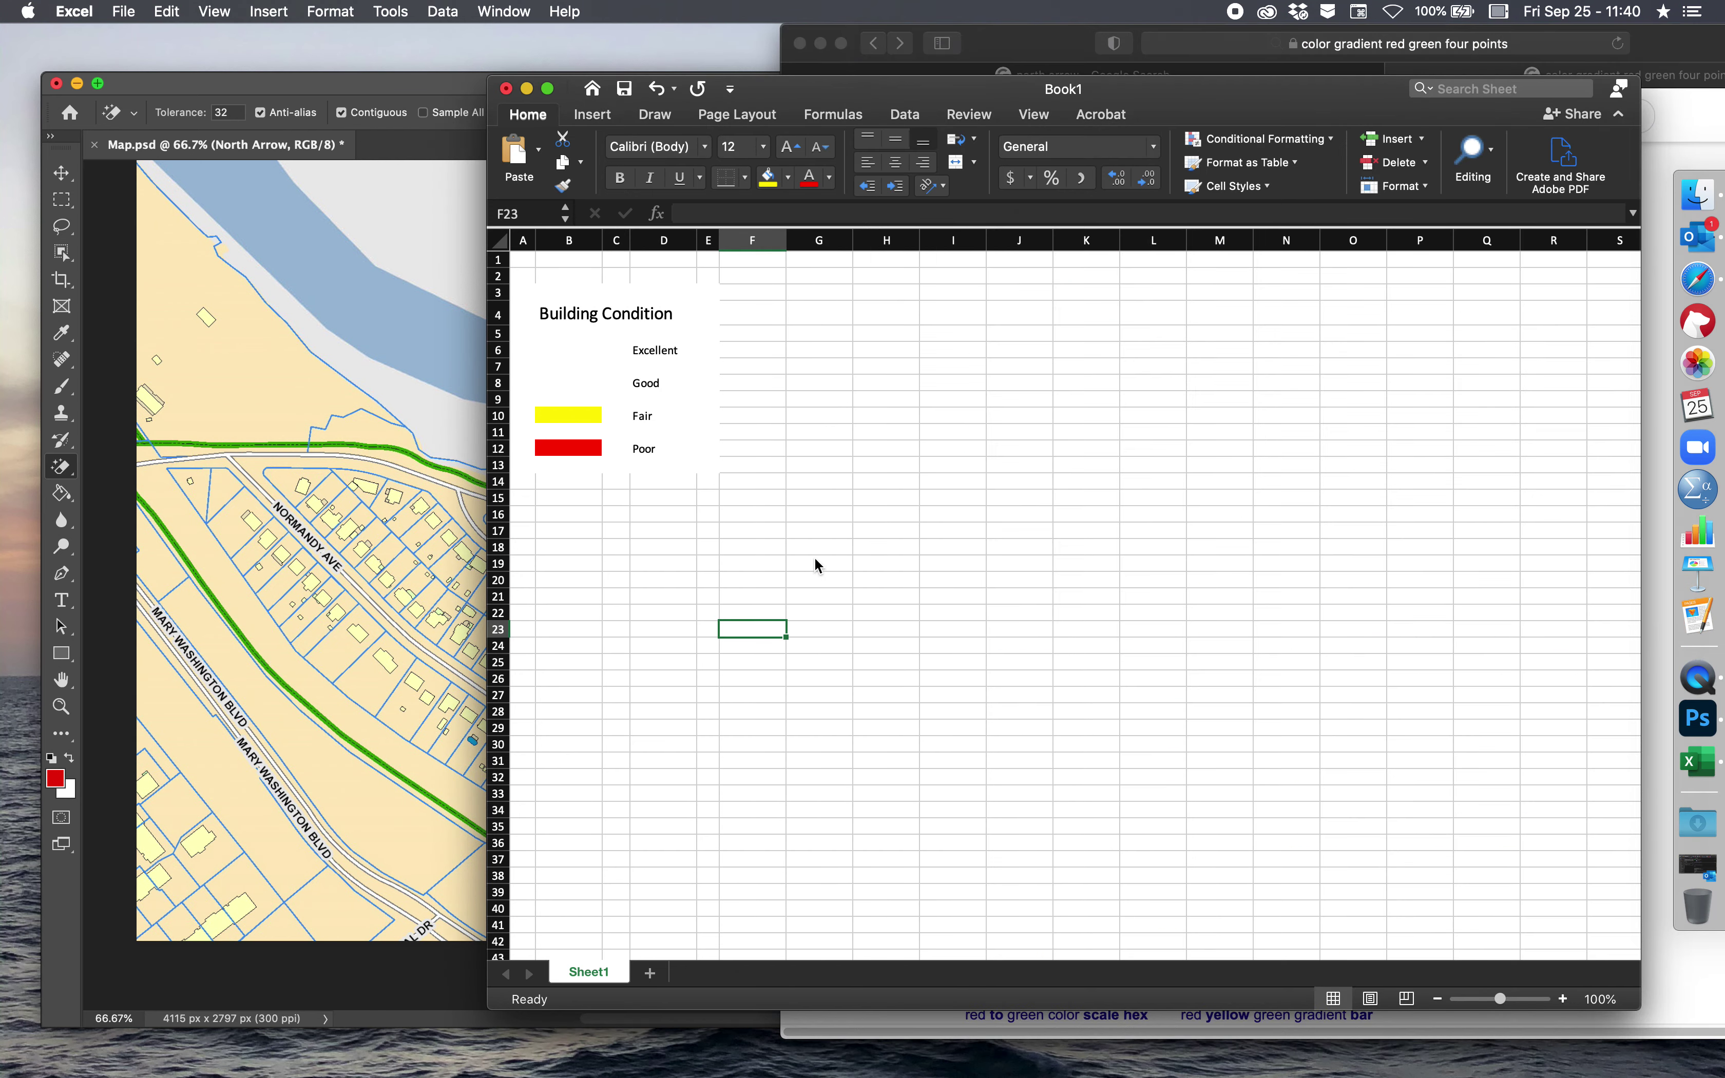
- Undo an accidental yellow fill on the cell above the Fair swatch
left_click(892, 530)
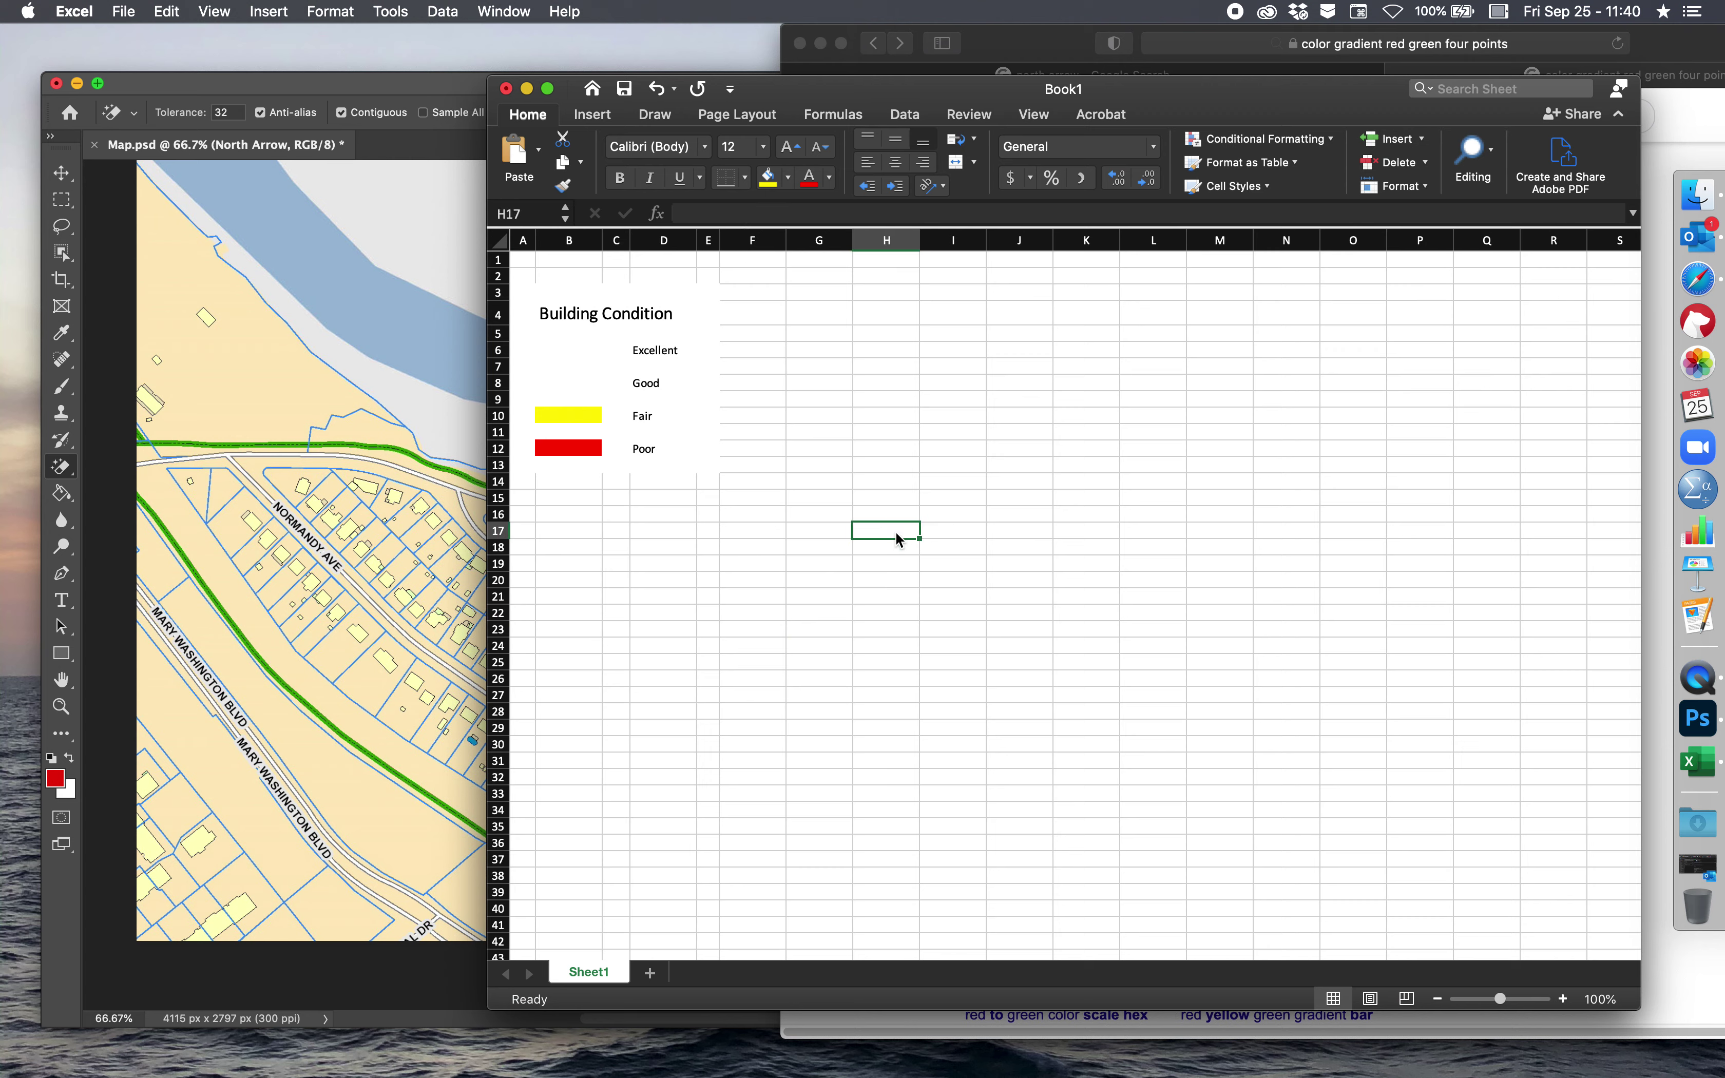
left_click(564, 401)
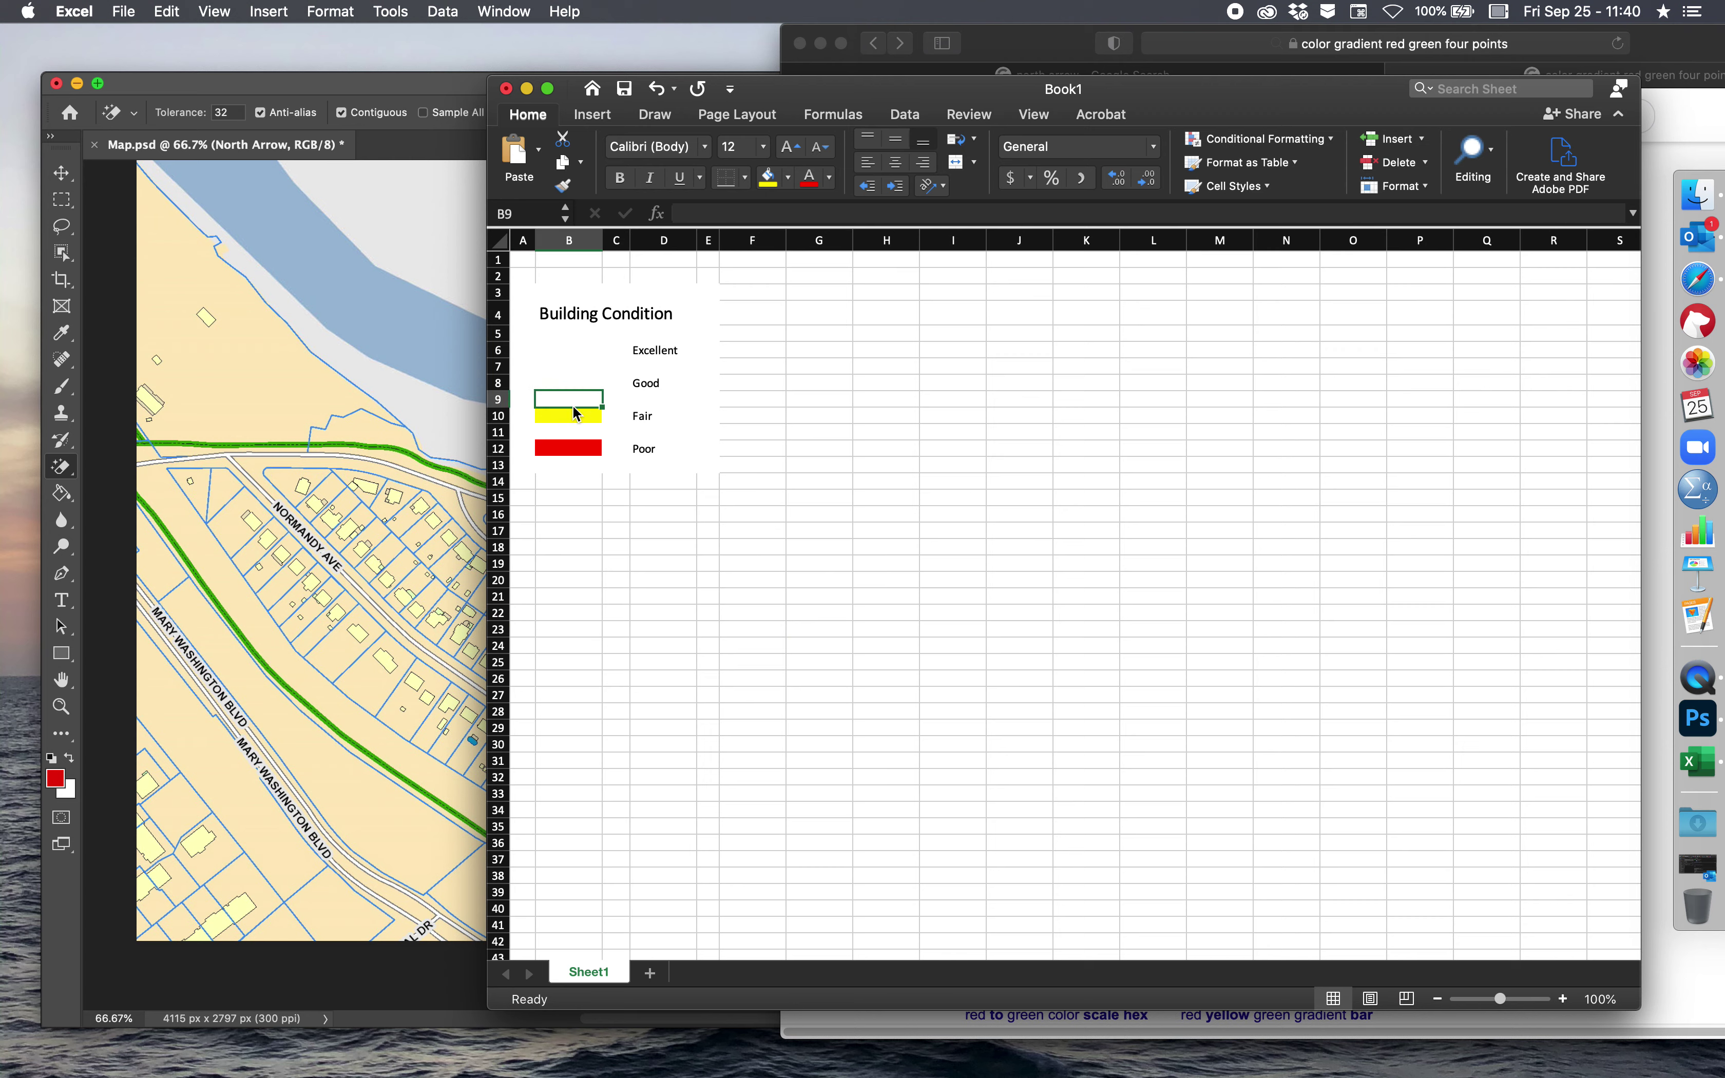
left_click(782, 178)
left_click(787, 183)
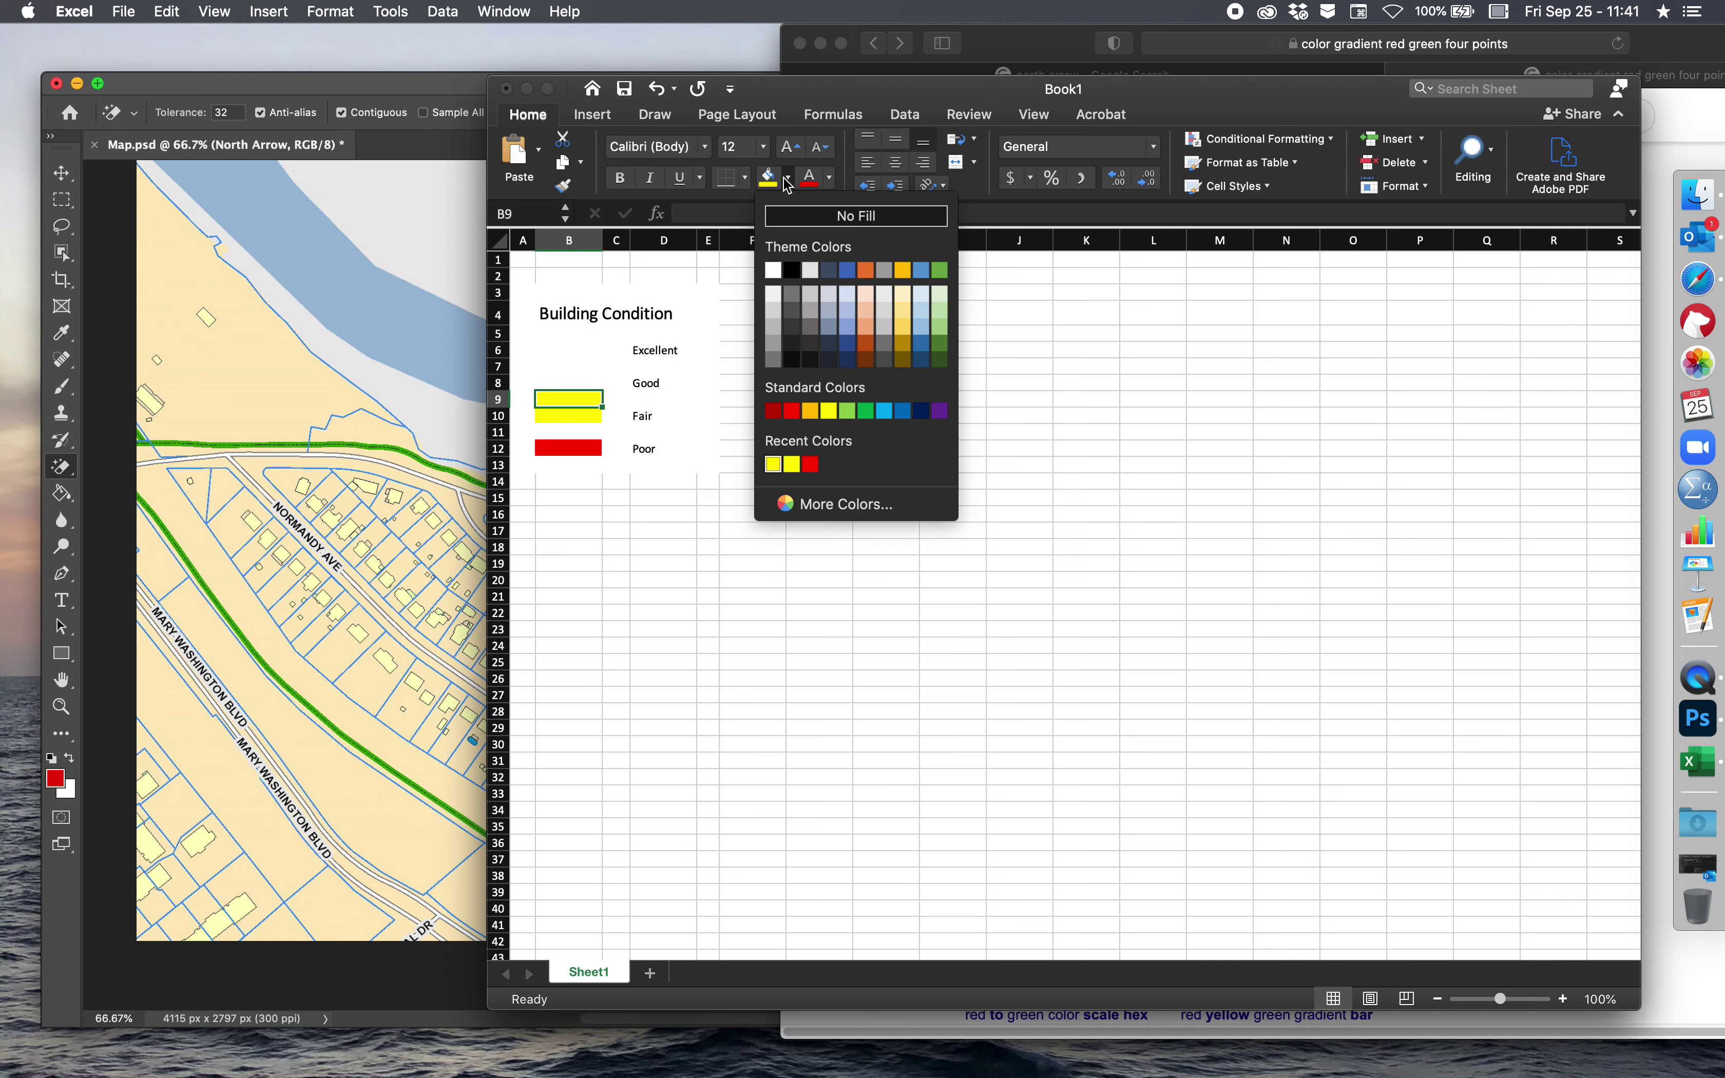
left_click(676, 437)
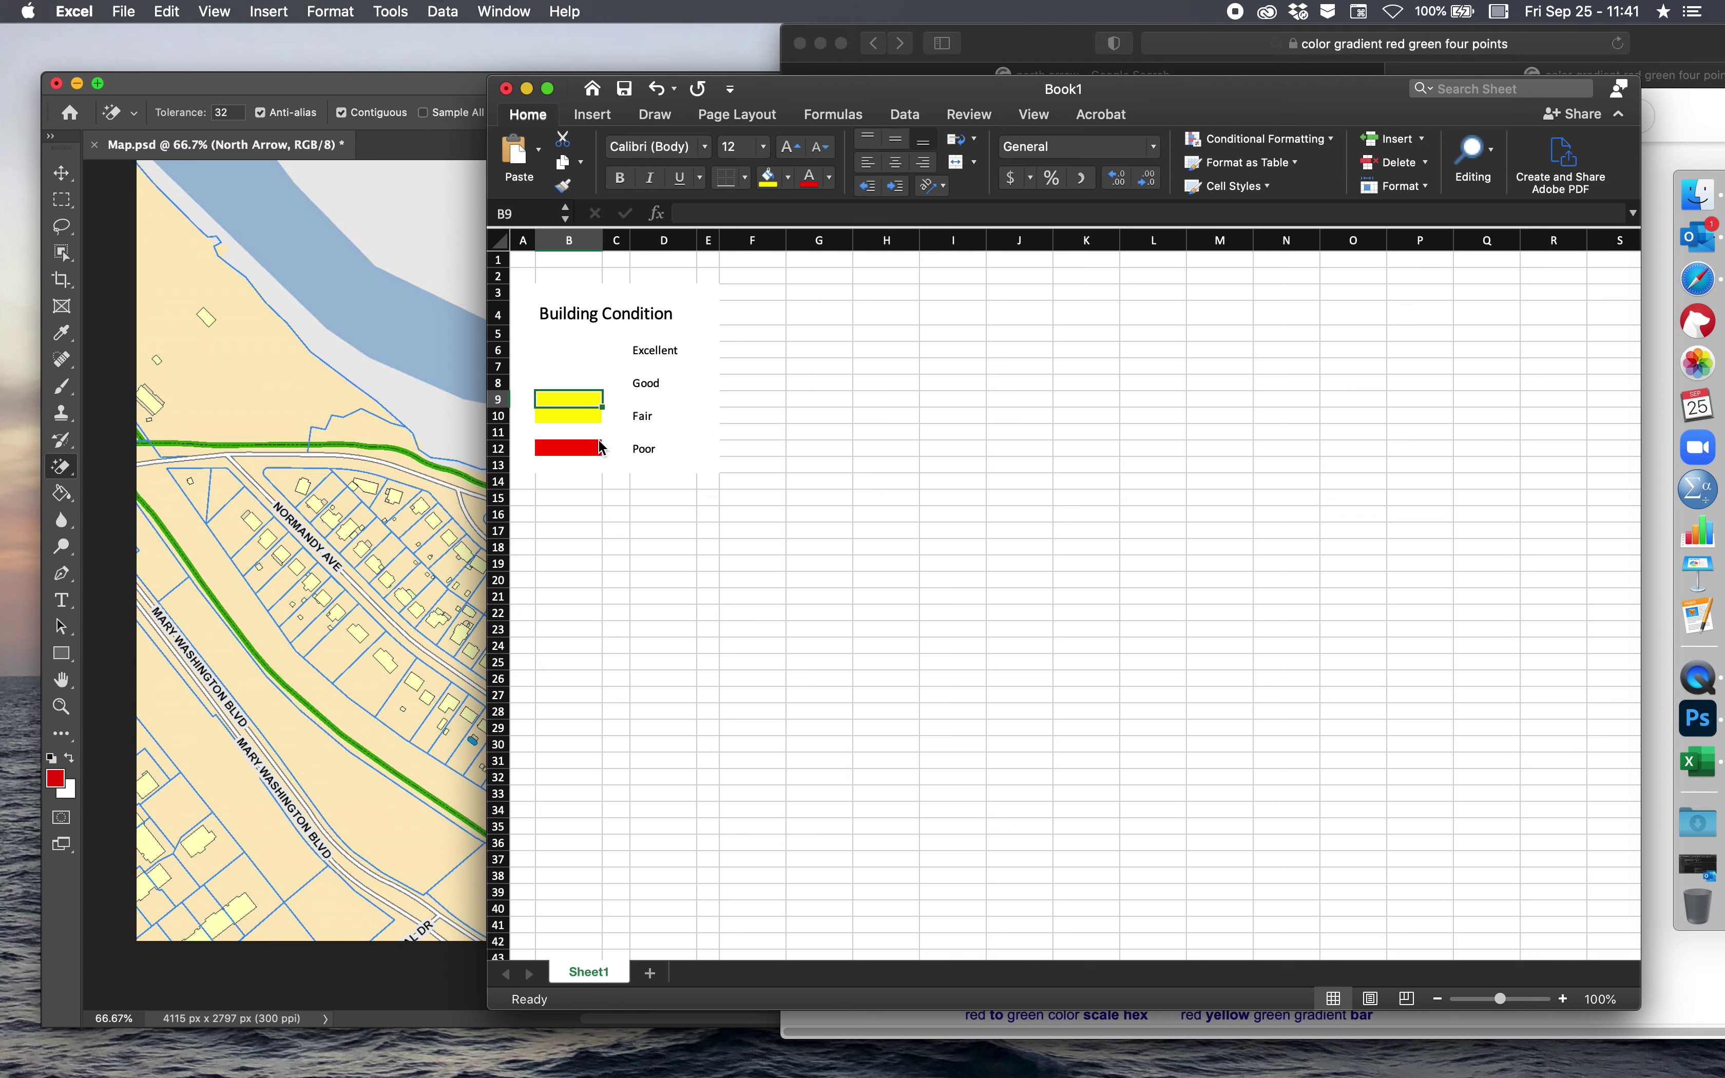
key("super+z")
- Recolour the Fair swatch orange FF7F00 by lowering its green value
left_click(574, 418)
left_click(788, 179)
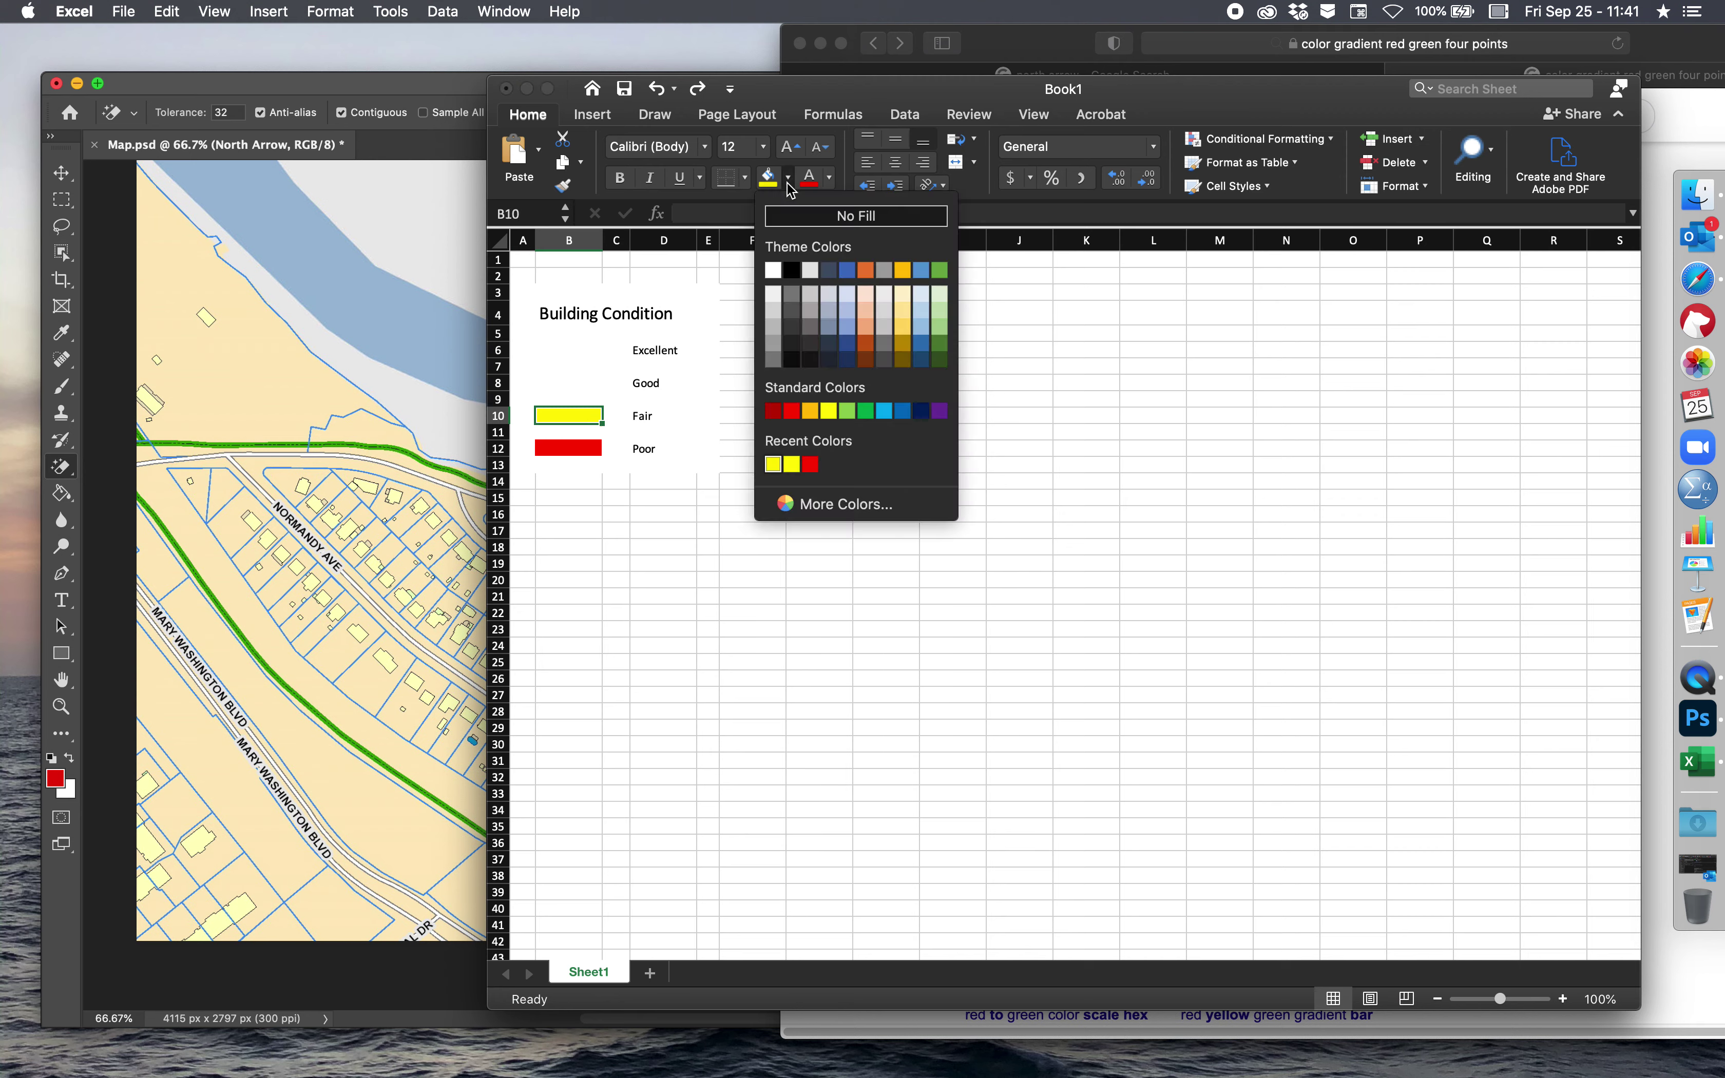
left_click(814, 508)
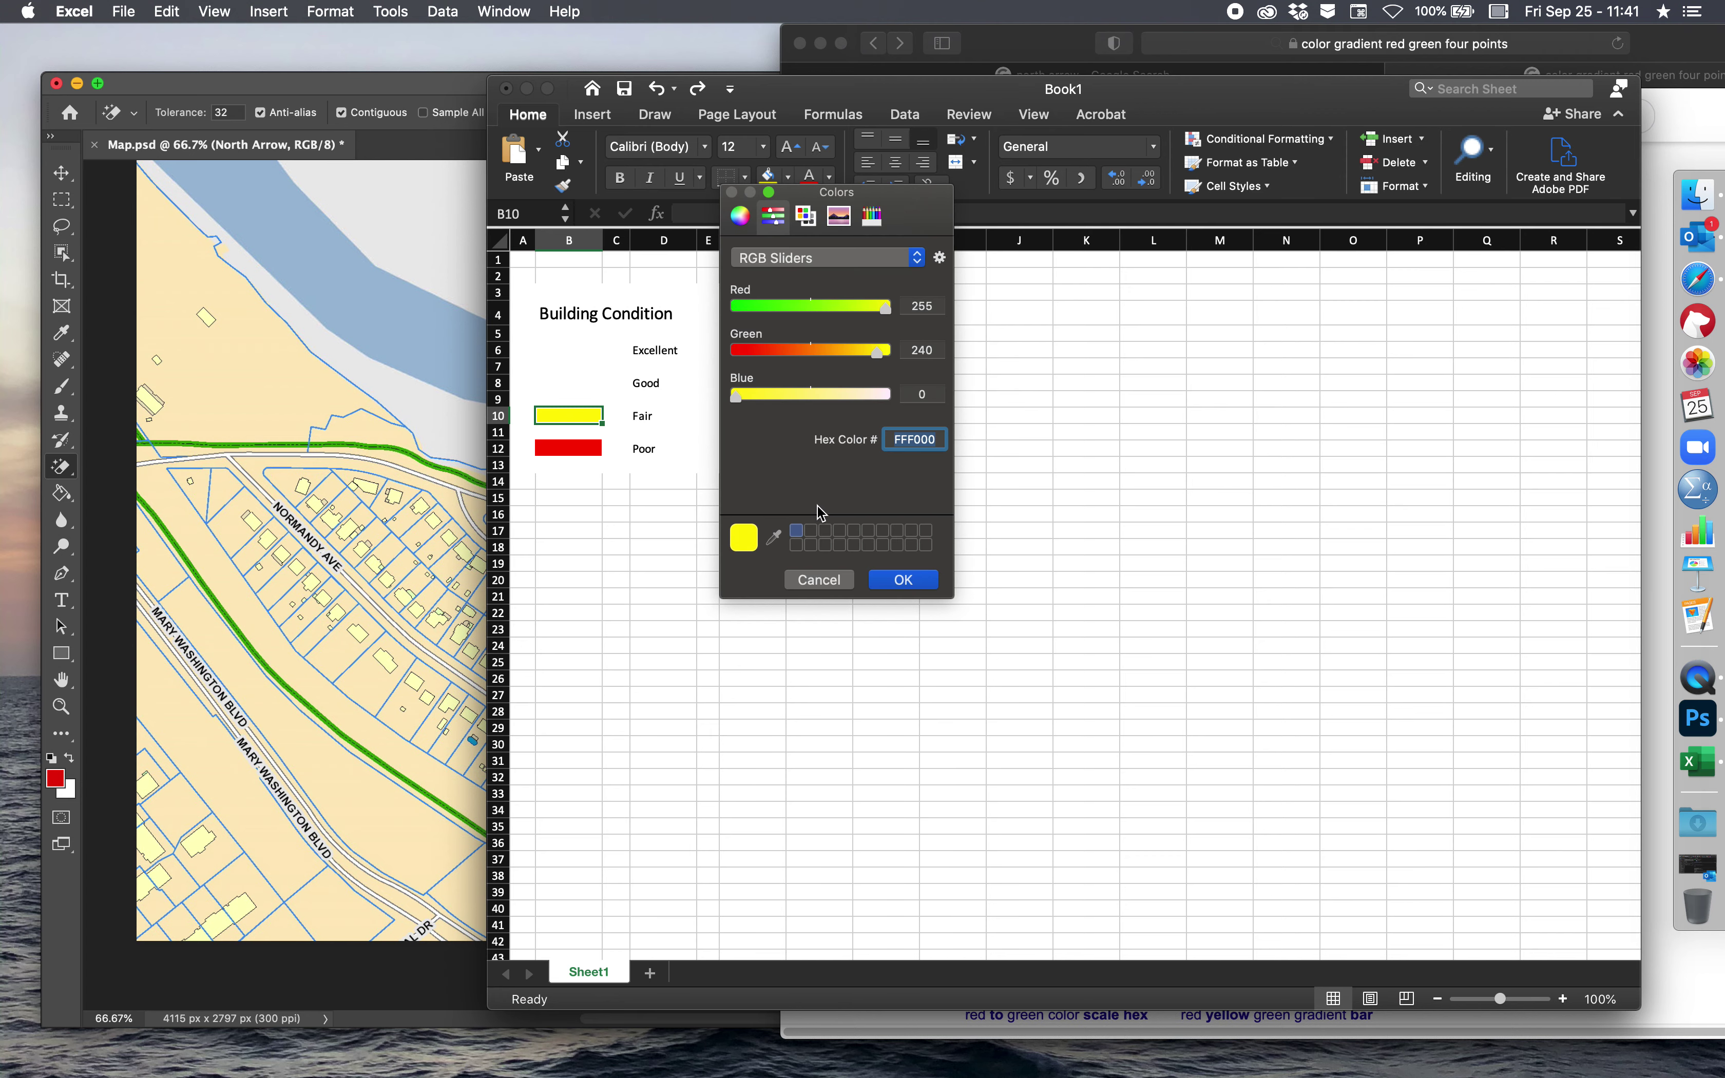
left_click_drag(844, 354, 812, 358)
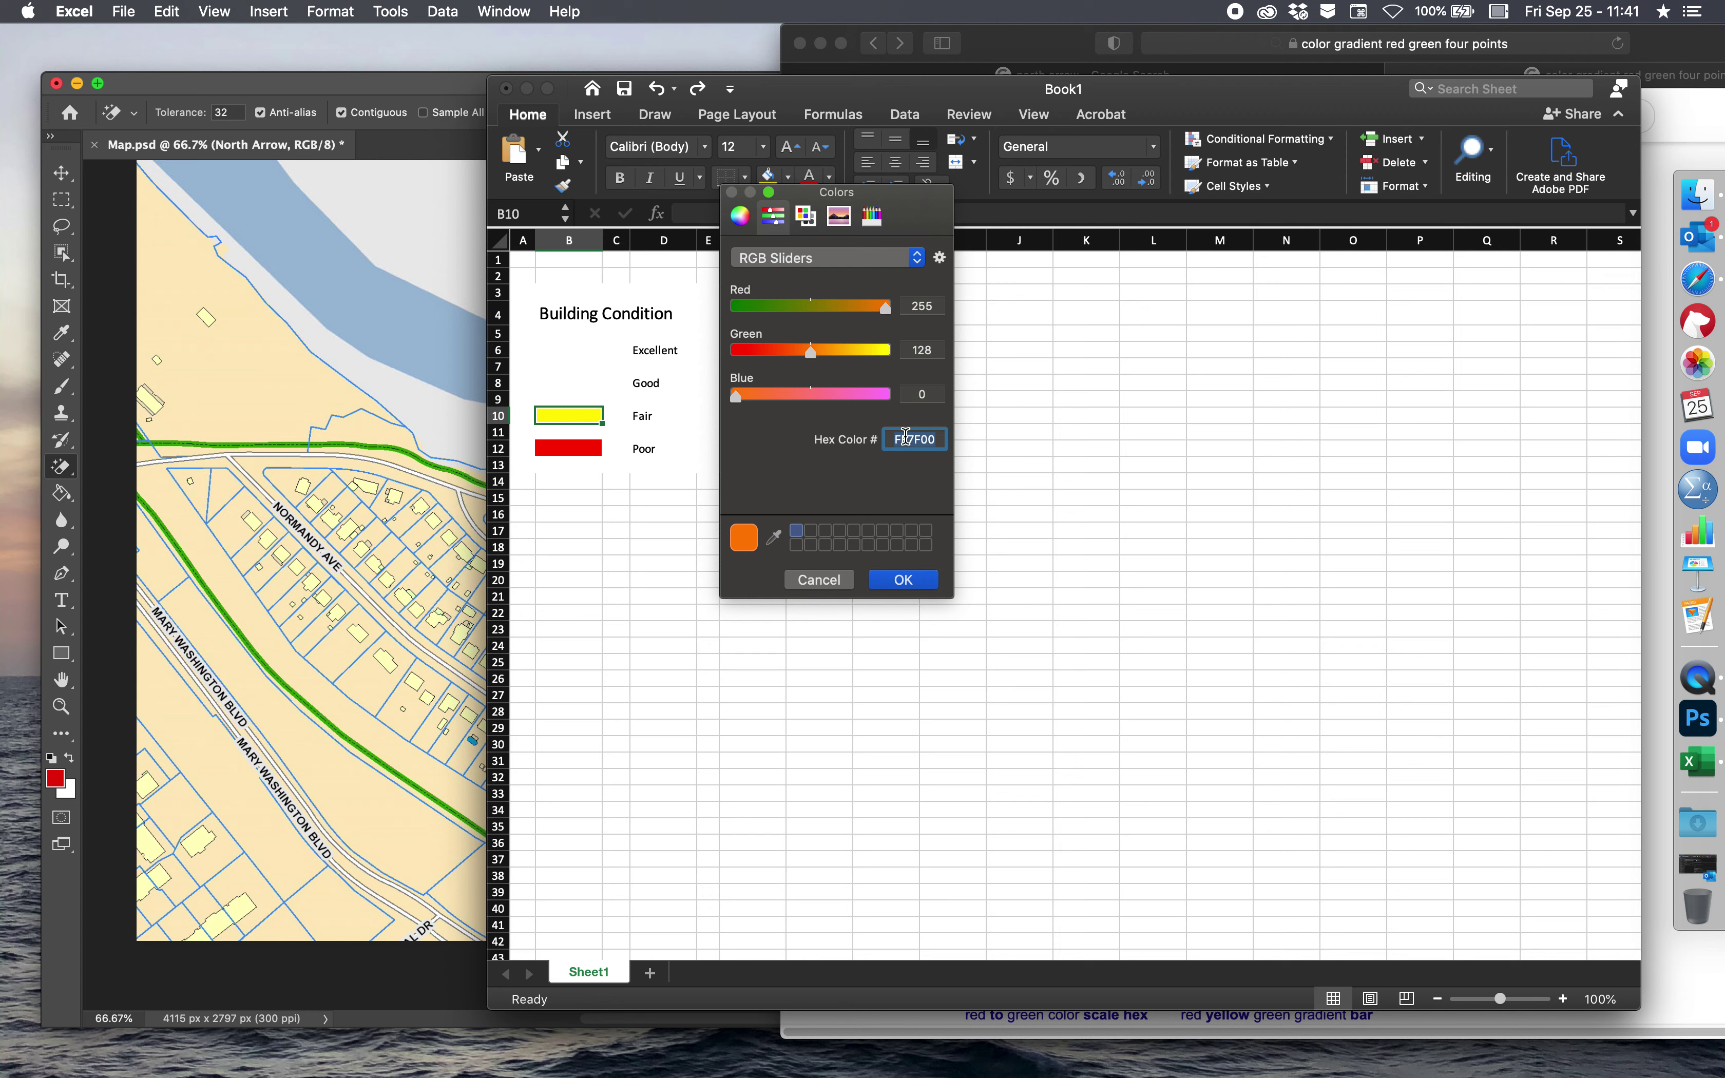
left_click(921, 581)
- Fill the Good swatch standard yellow and the Excellent swatch standard green
left_click(598, 385)
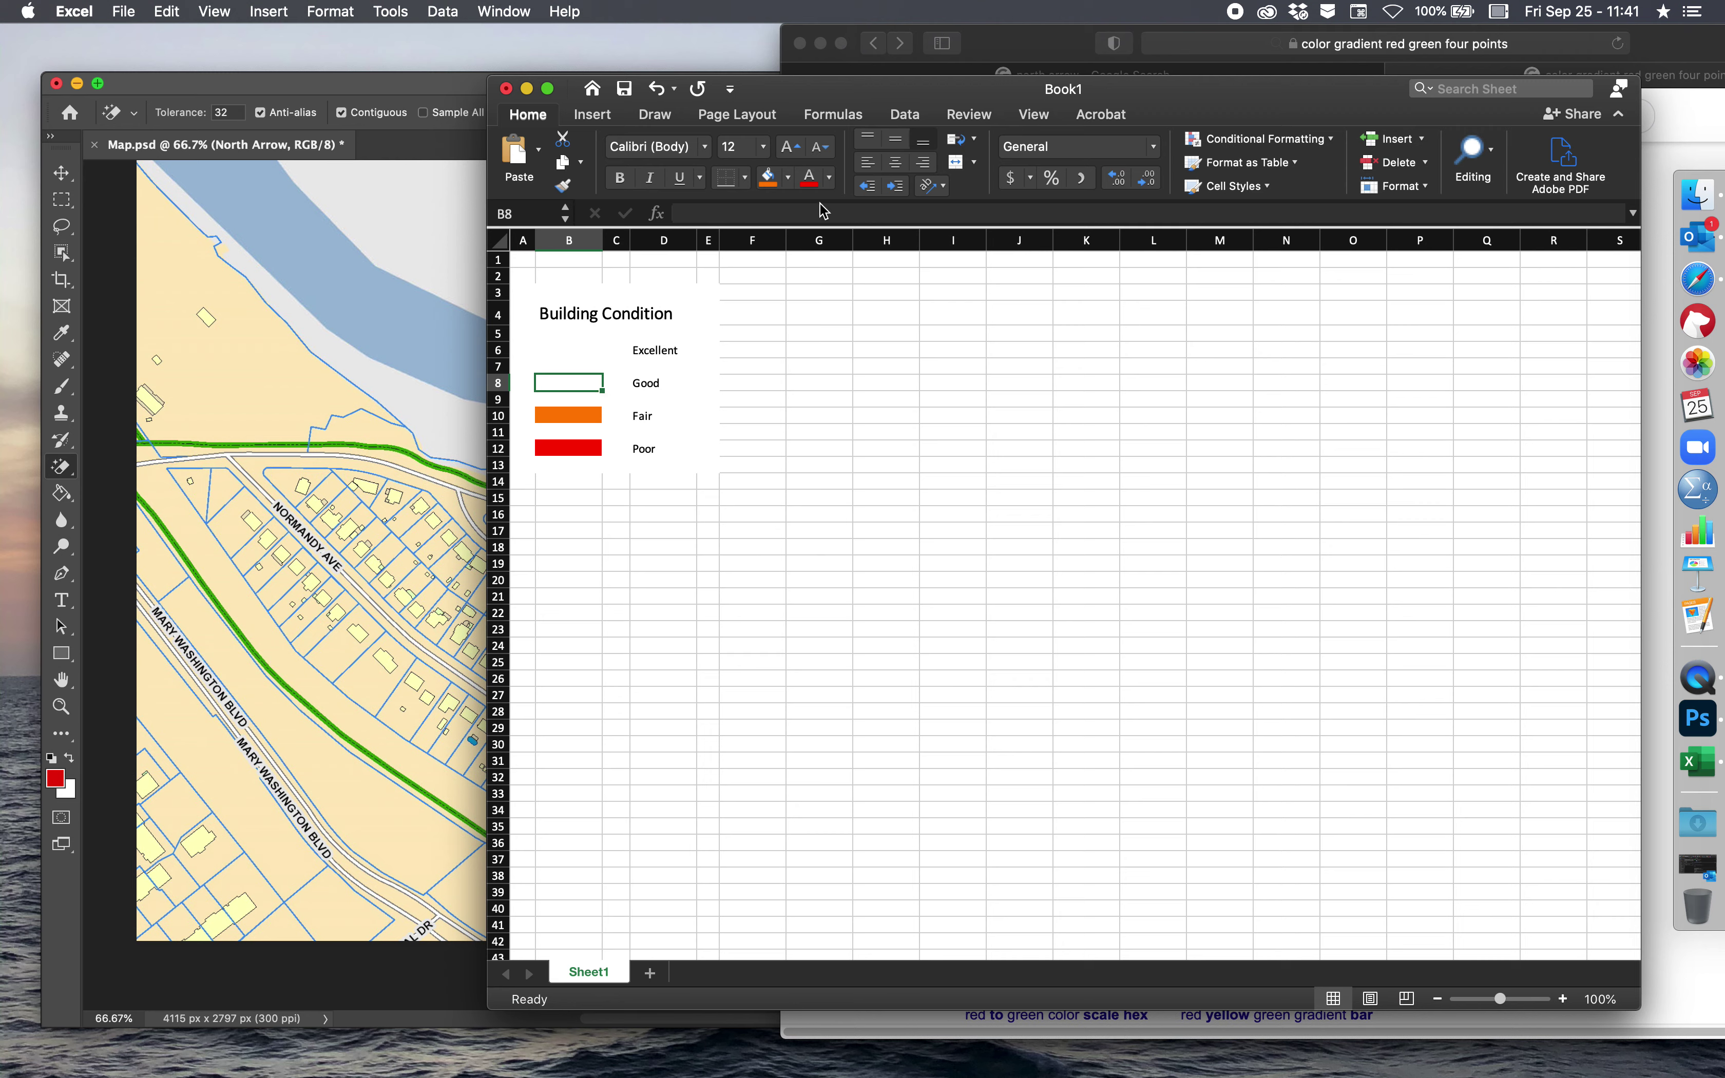
left_click(767, 179)
left_click(787, 179)
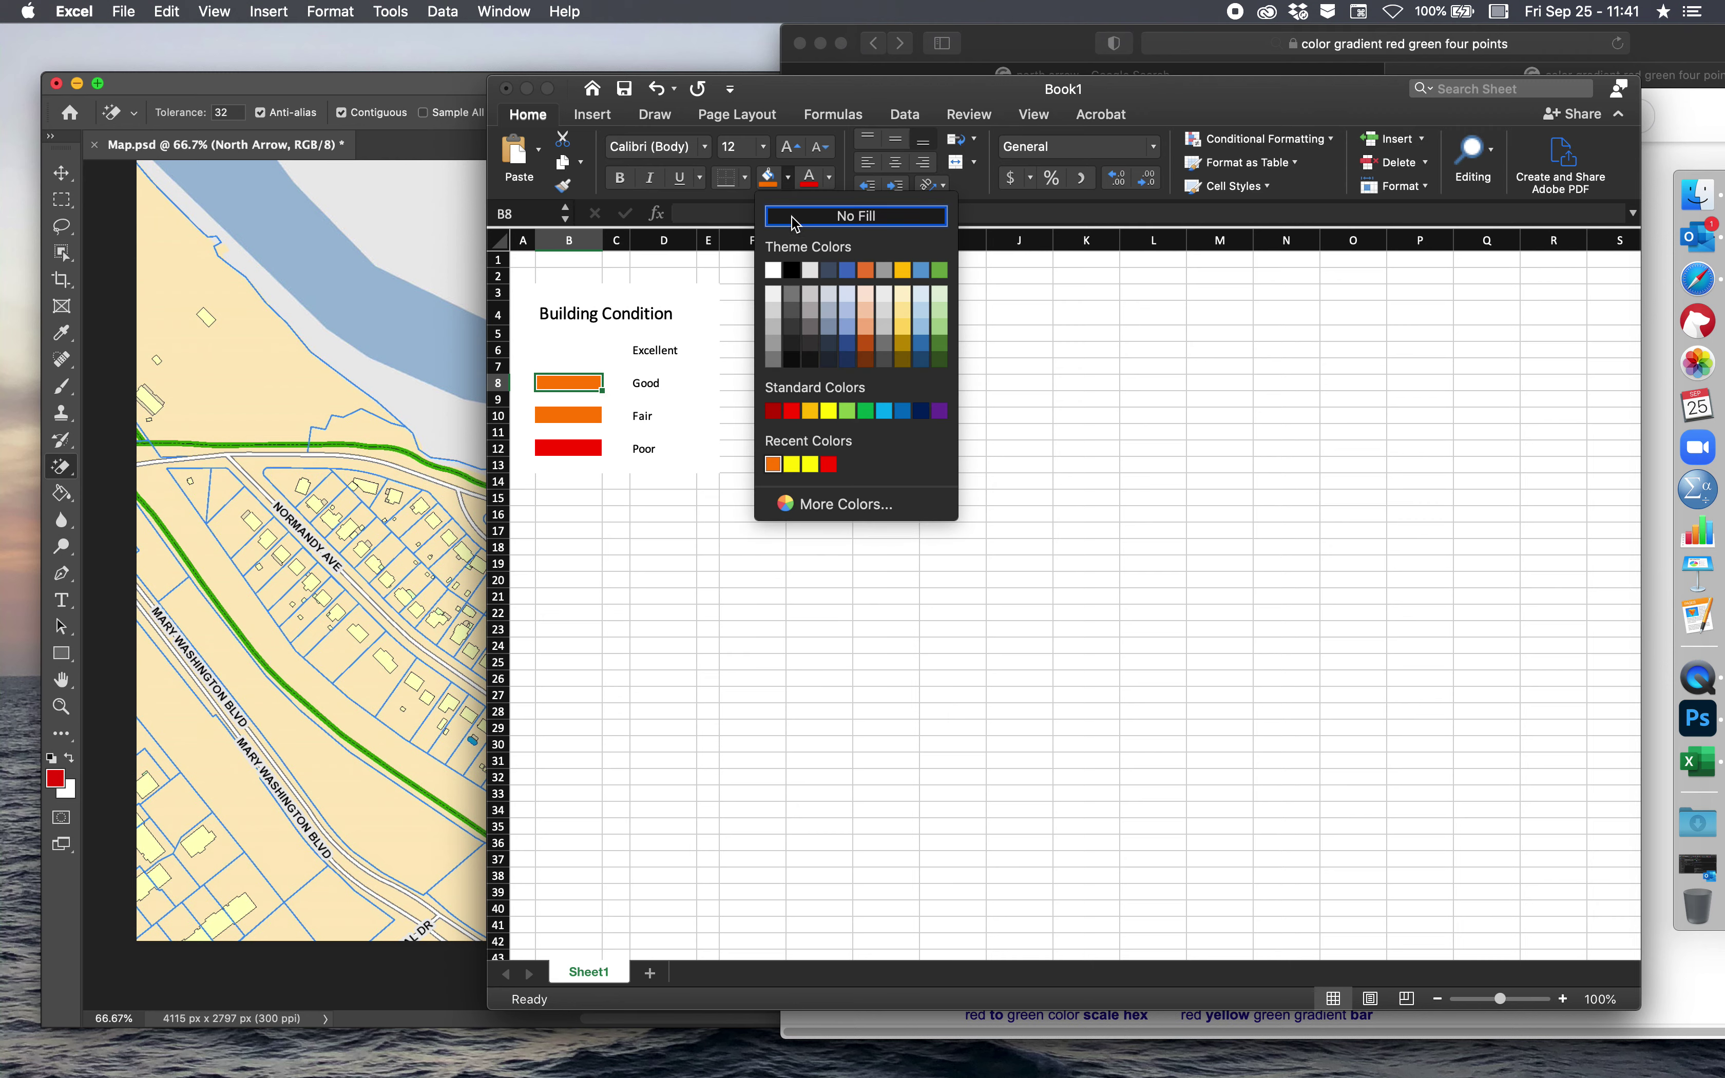
left_click(828, 411)
left_click(598, 353)
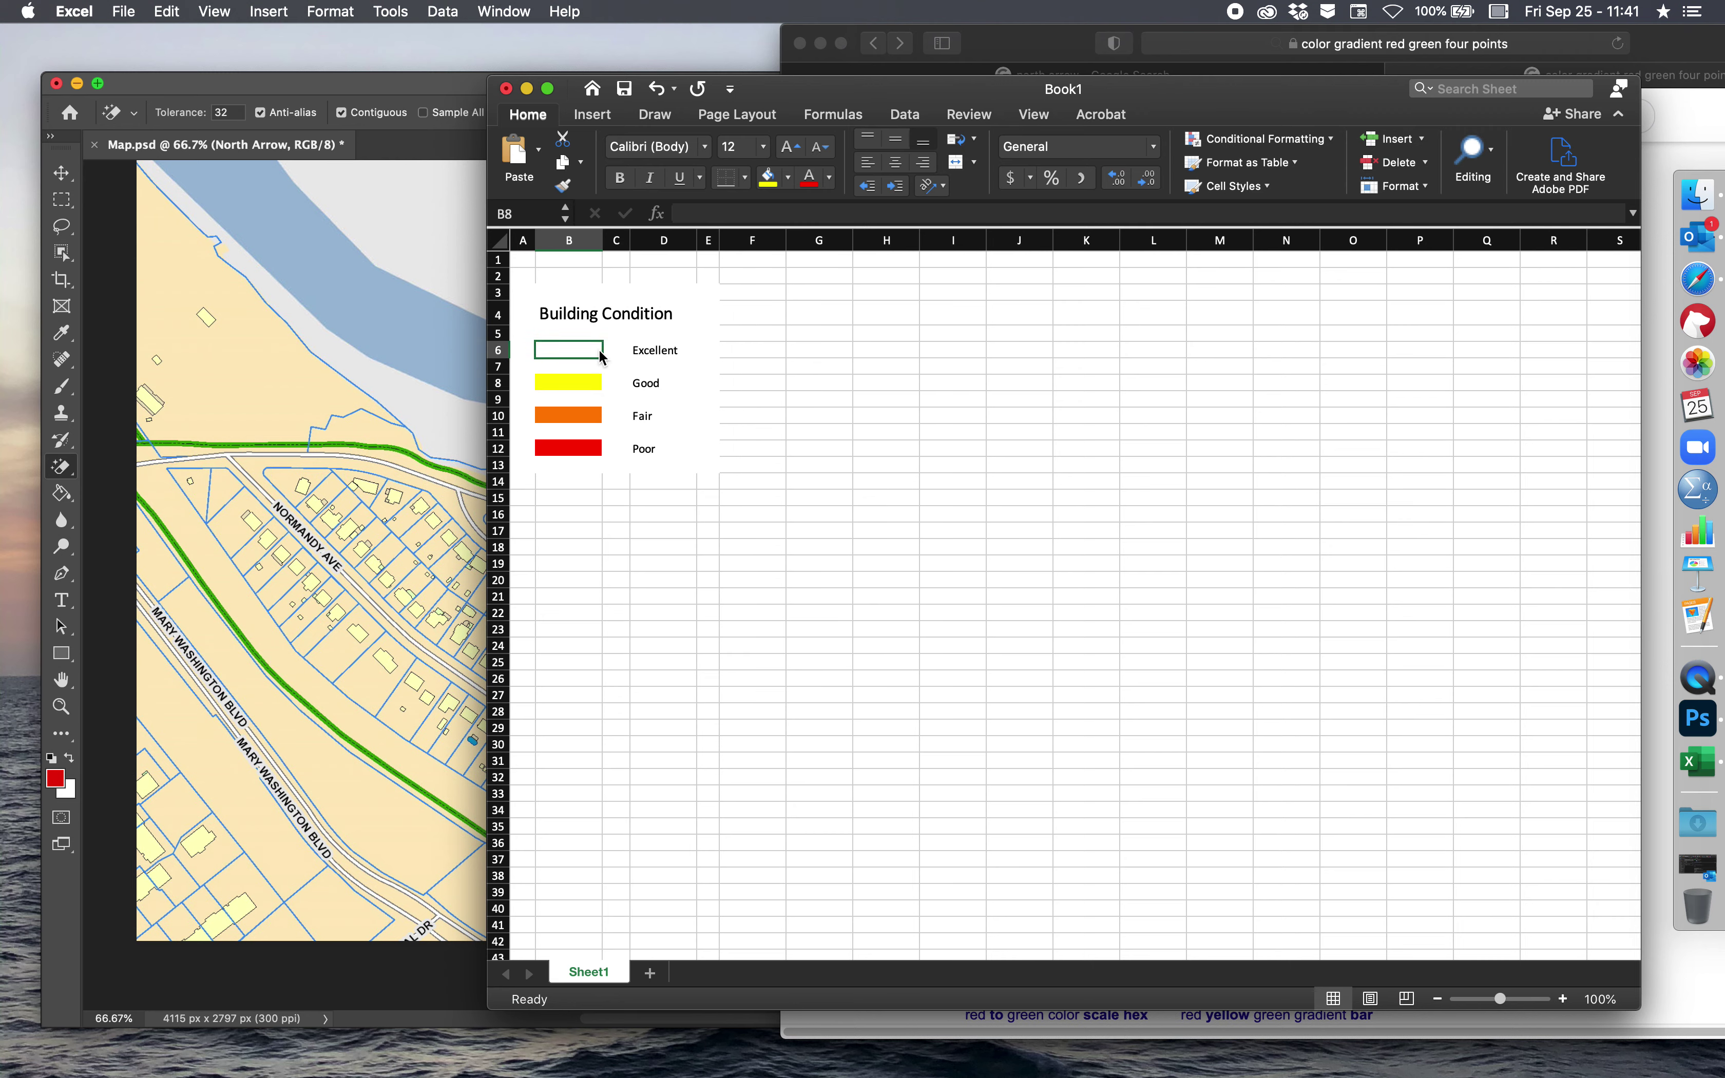
left_click(787, 178)
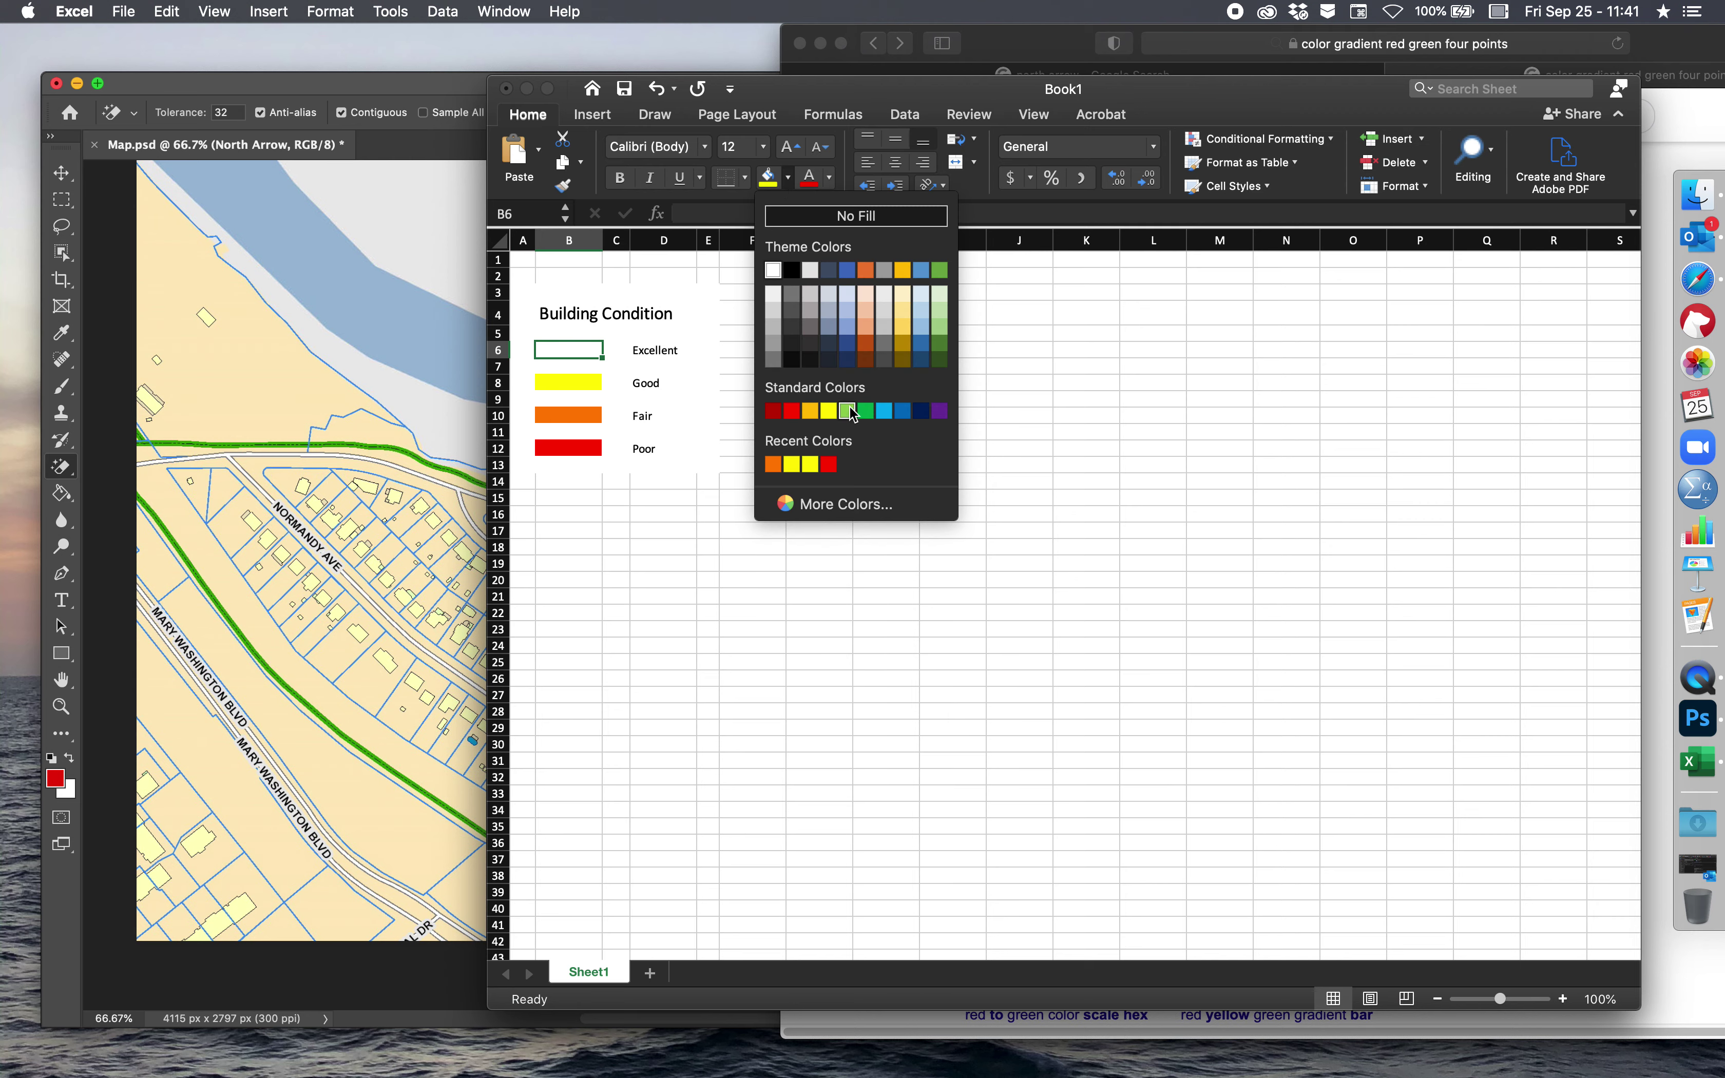
left_click(865, 411)
left_click(793, 417)
left_click(732, 568)
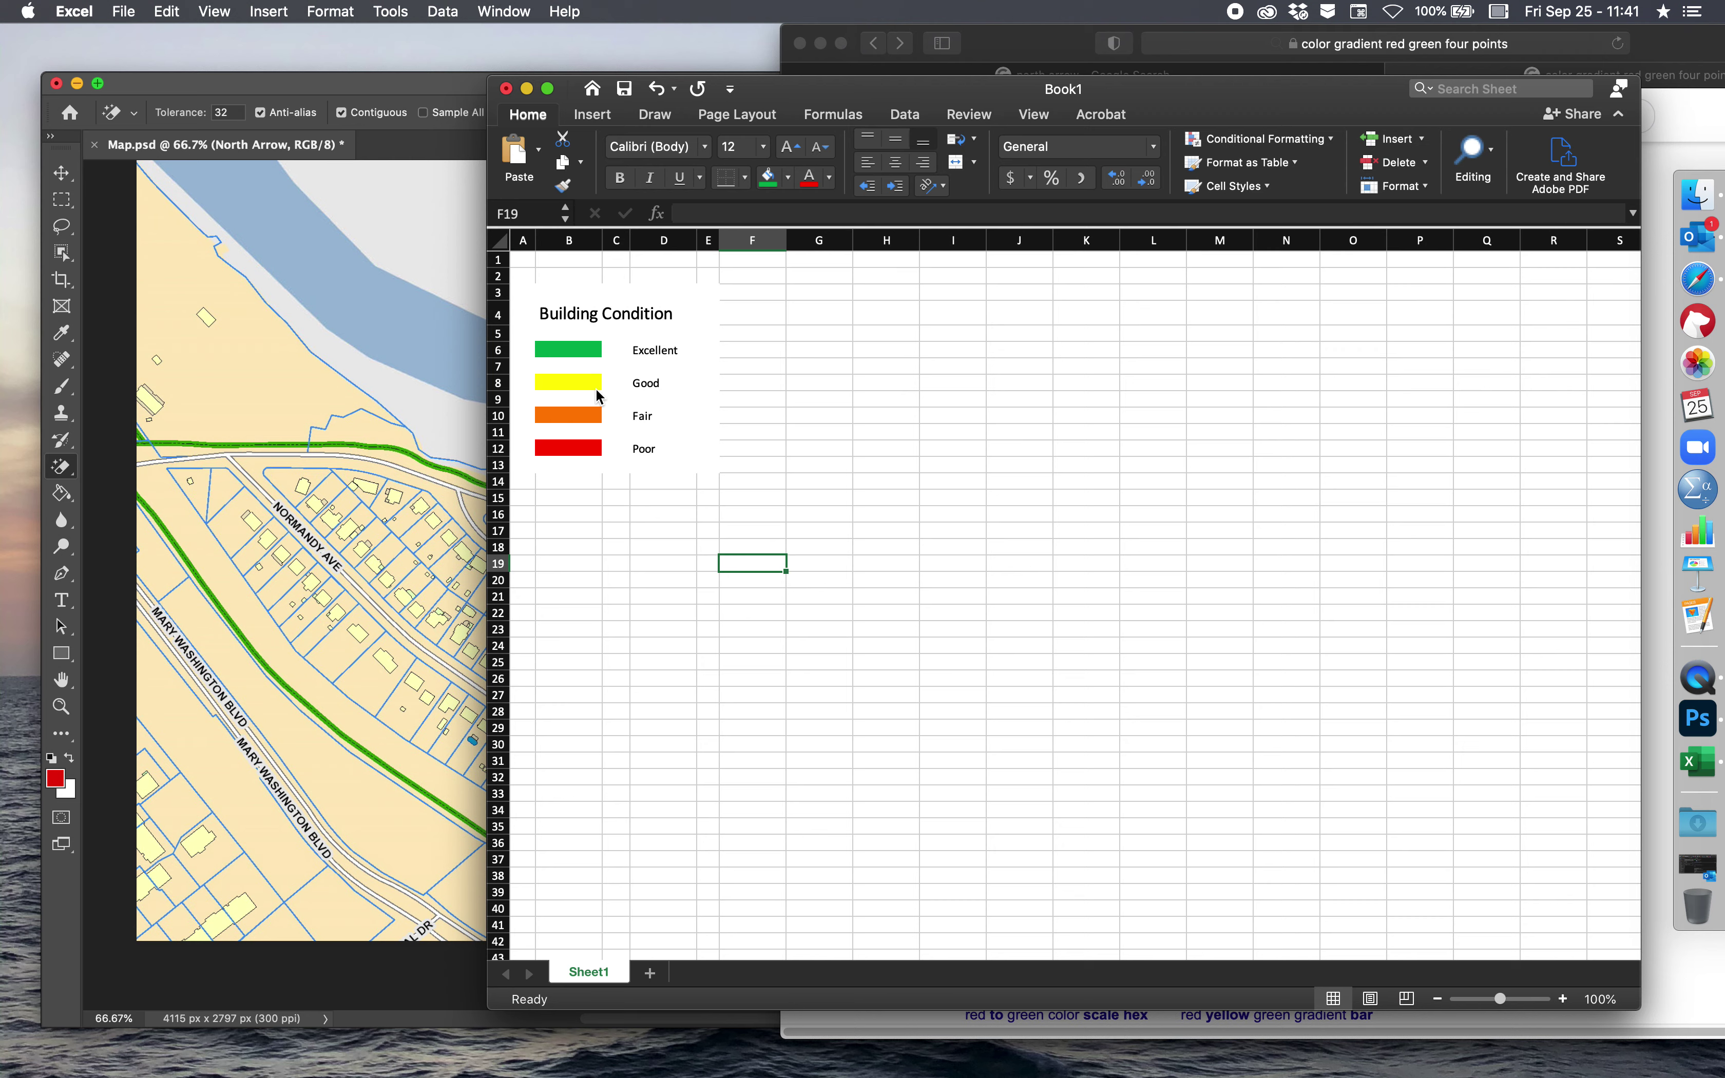
left_click(571, 349)
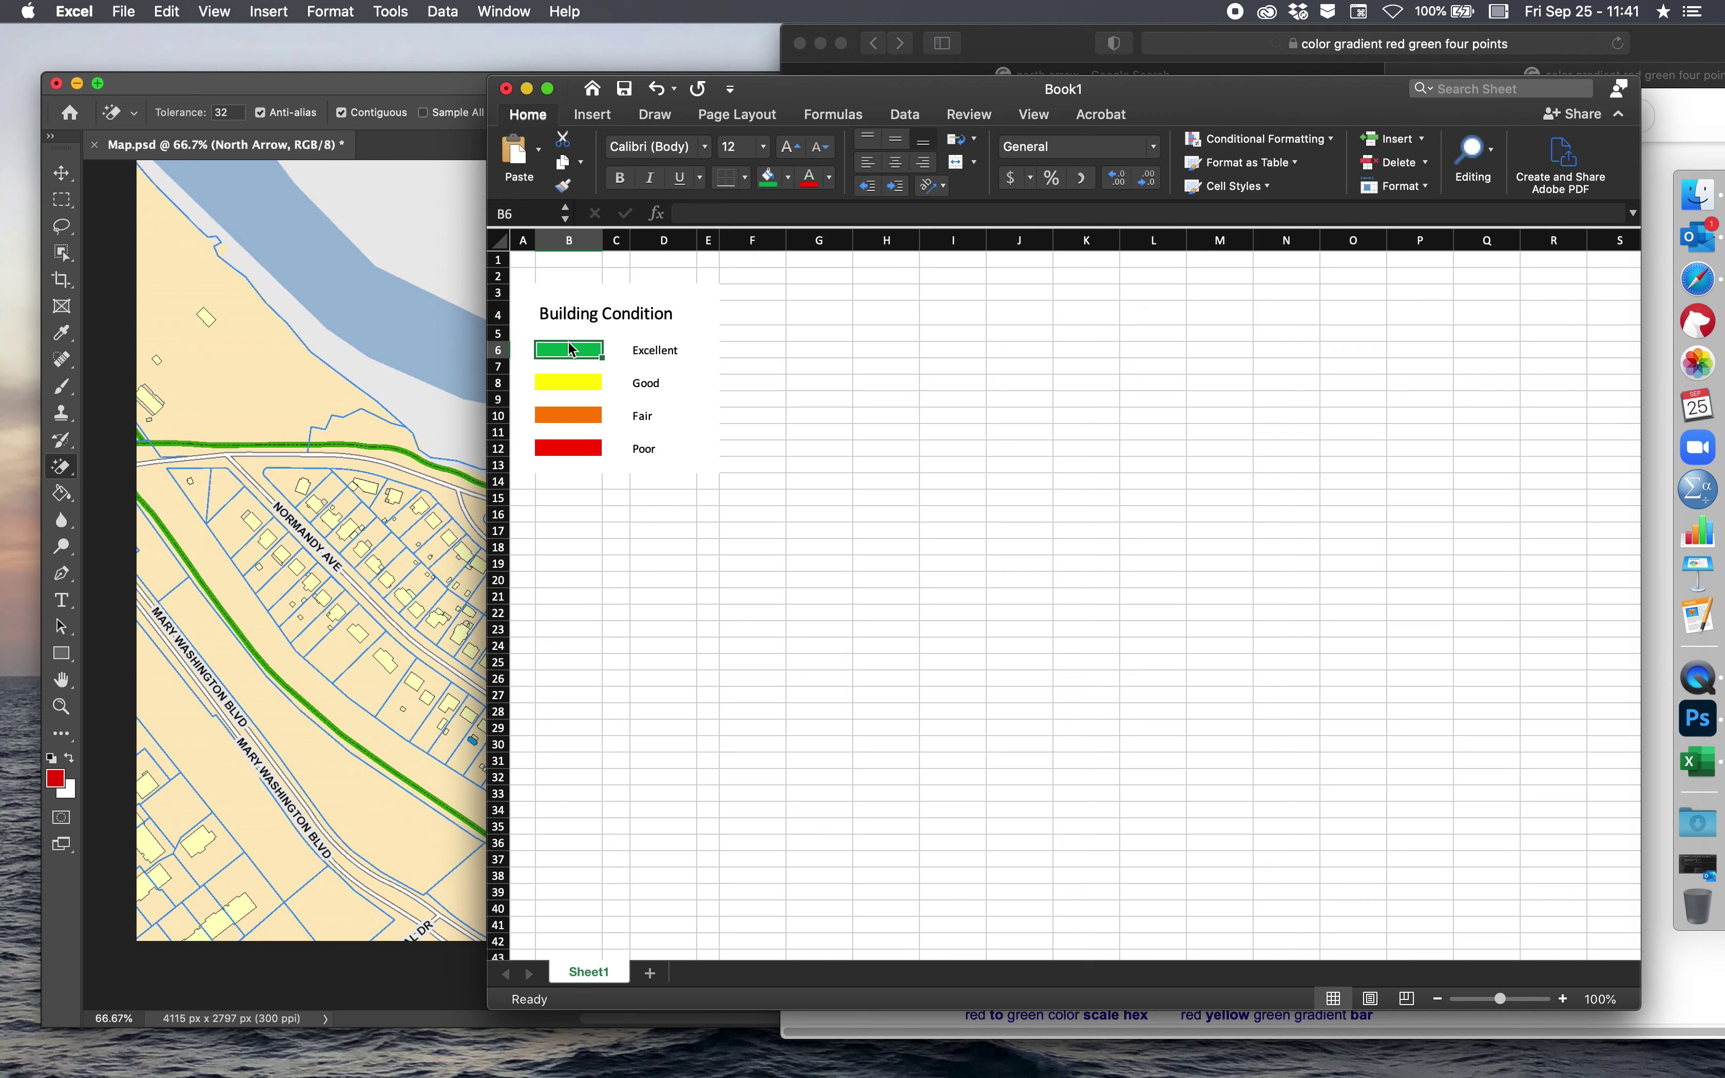
- Give the green swatch an outside border, then select the Good, Fair and Poor swatches
left_click(746, 178)
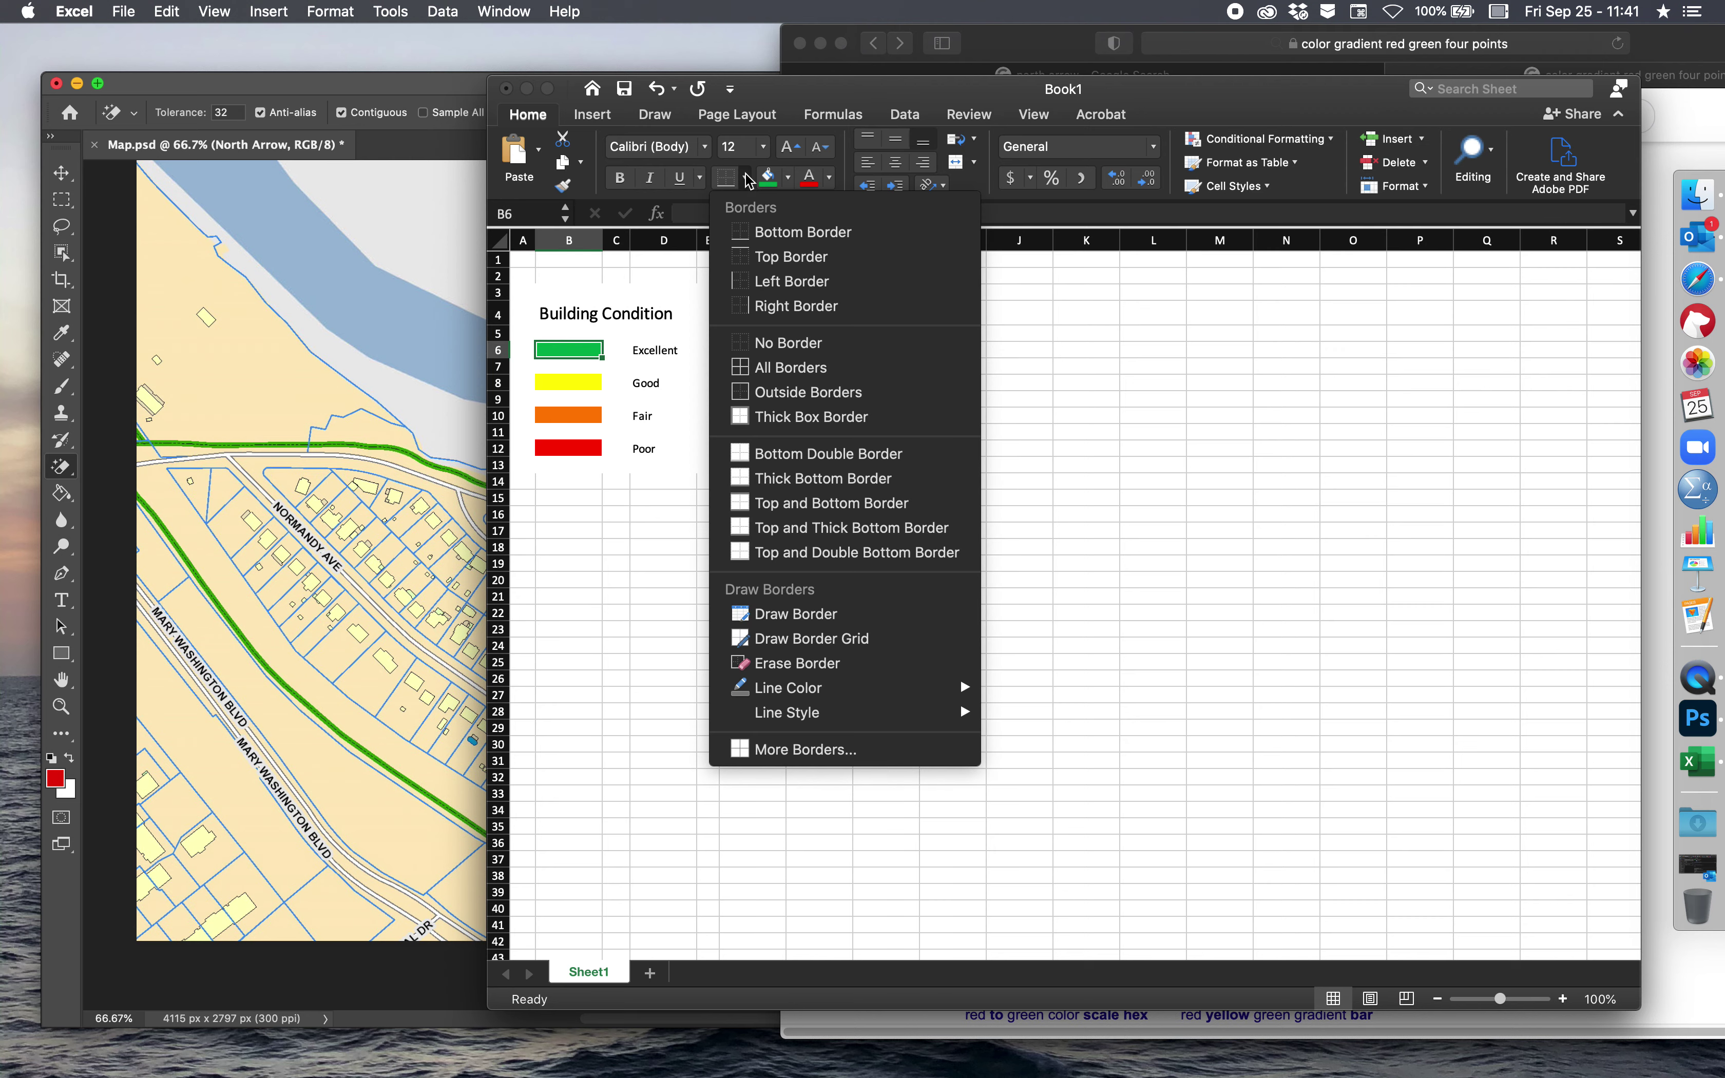
left_click(764, 390)
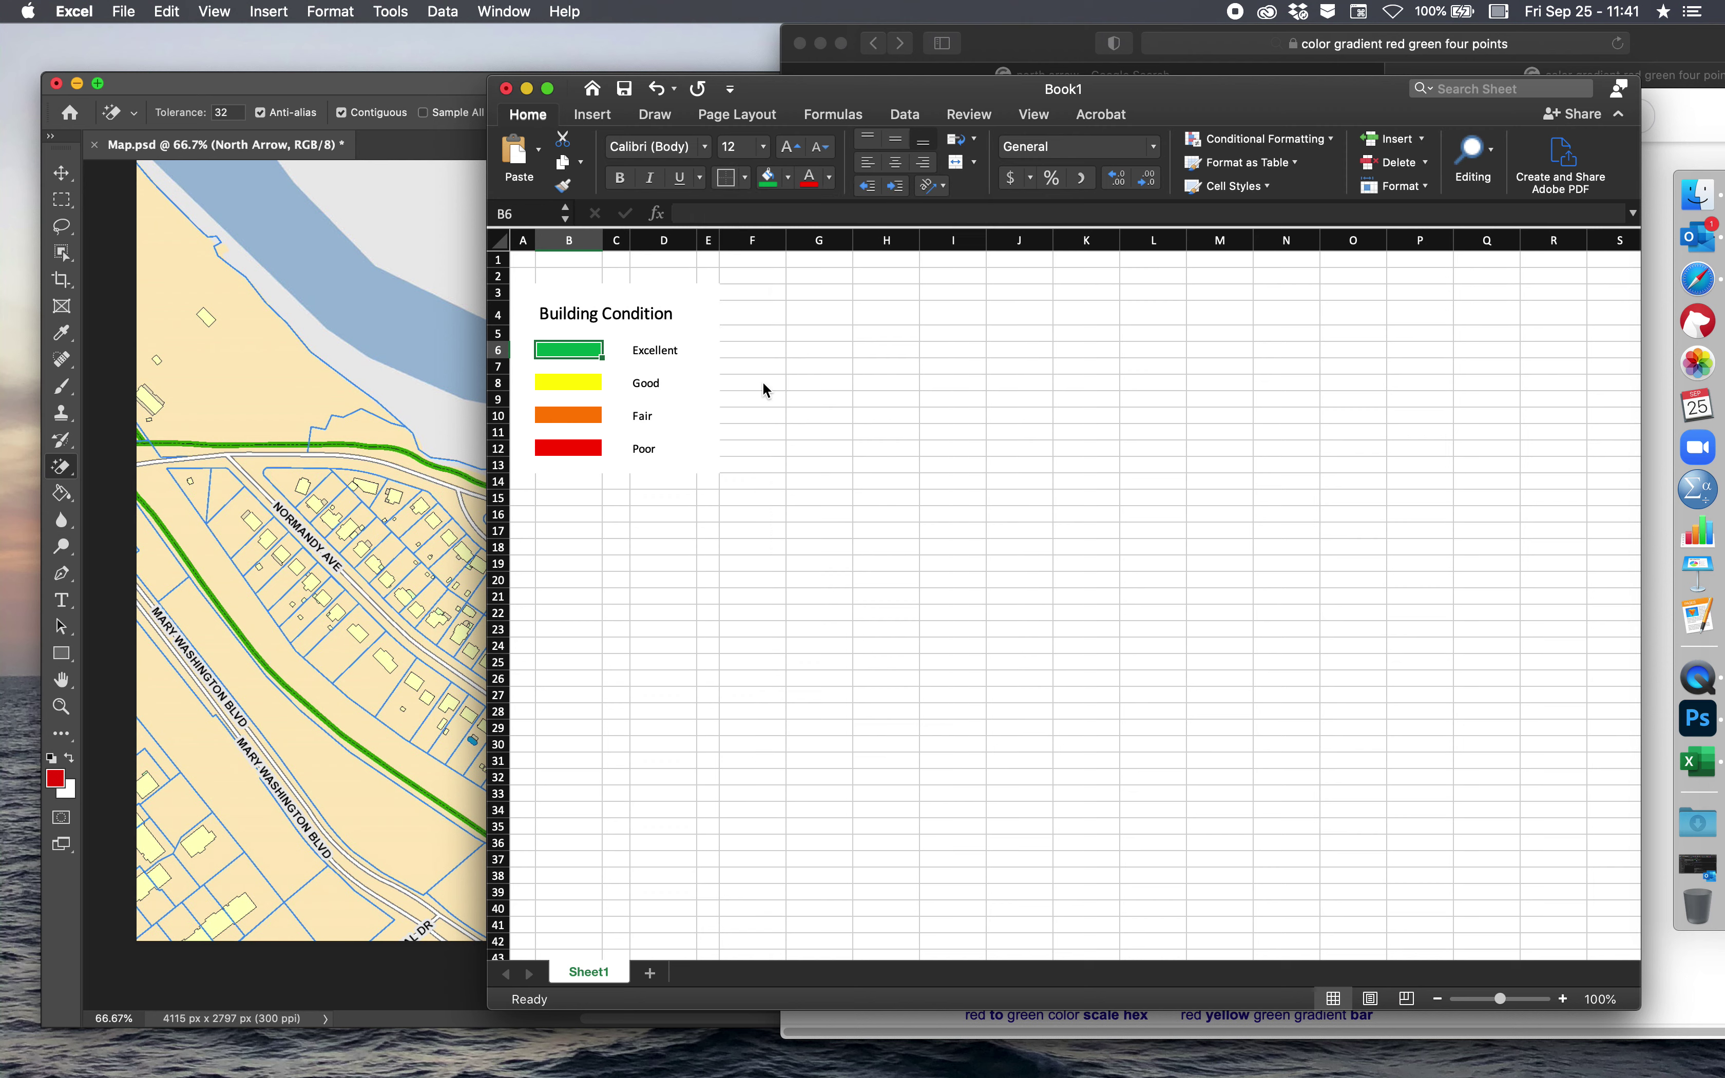
left_click(745, 178)
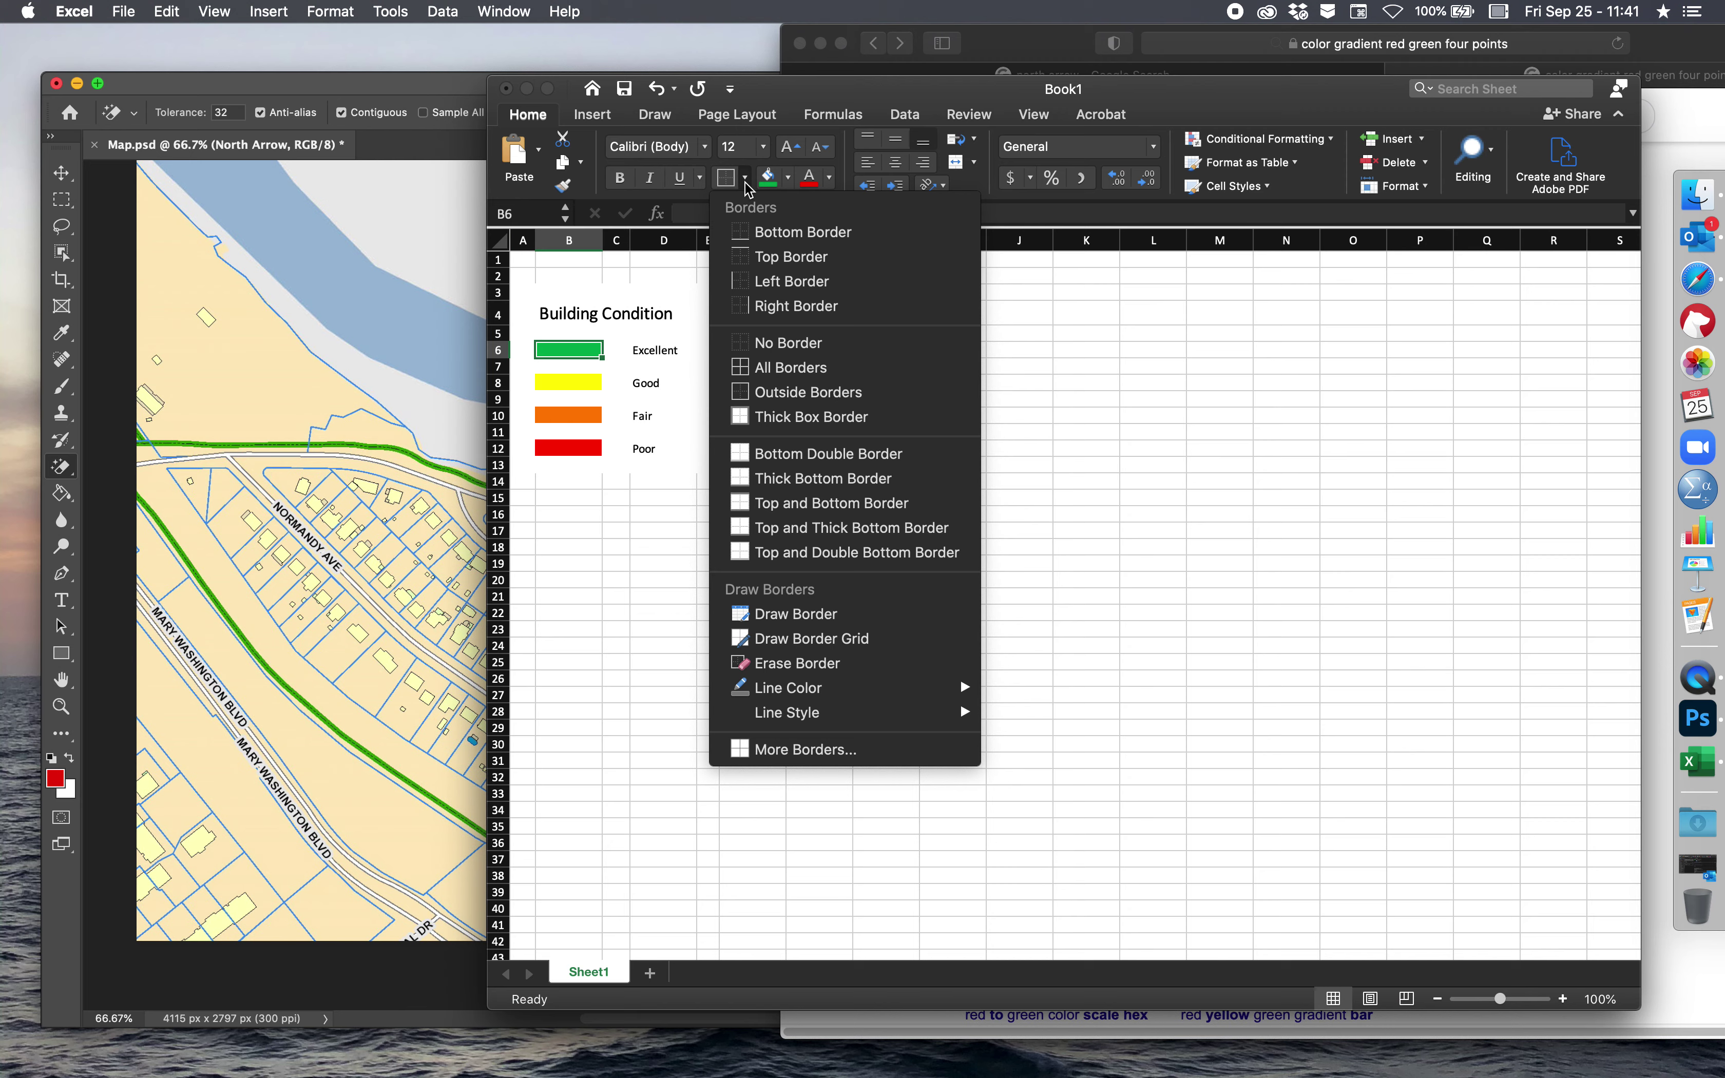
left_click(745, 184)
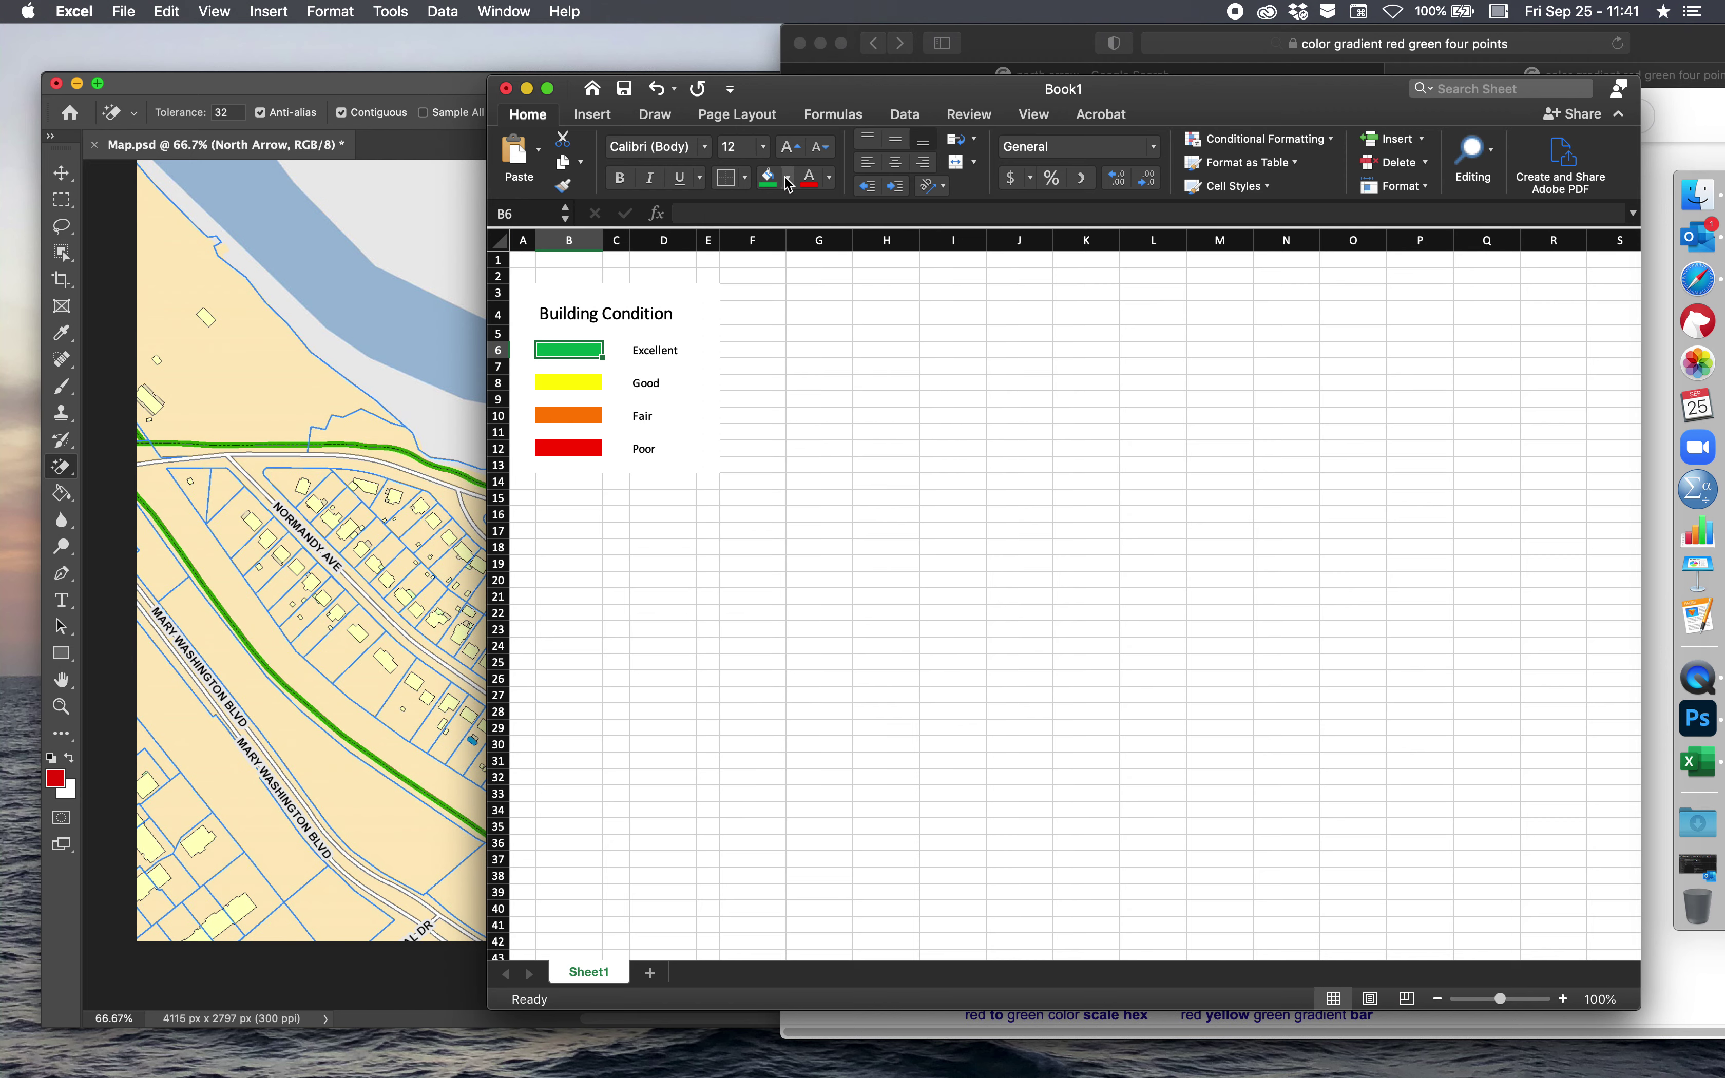
left_click(750, 181)
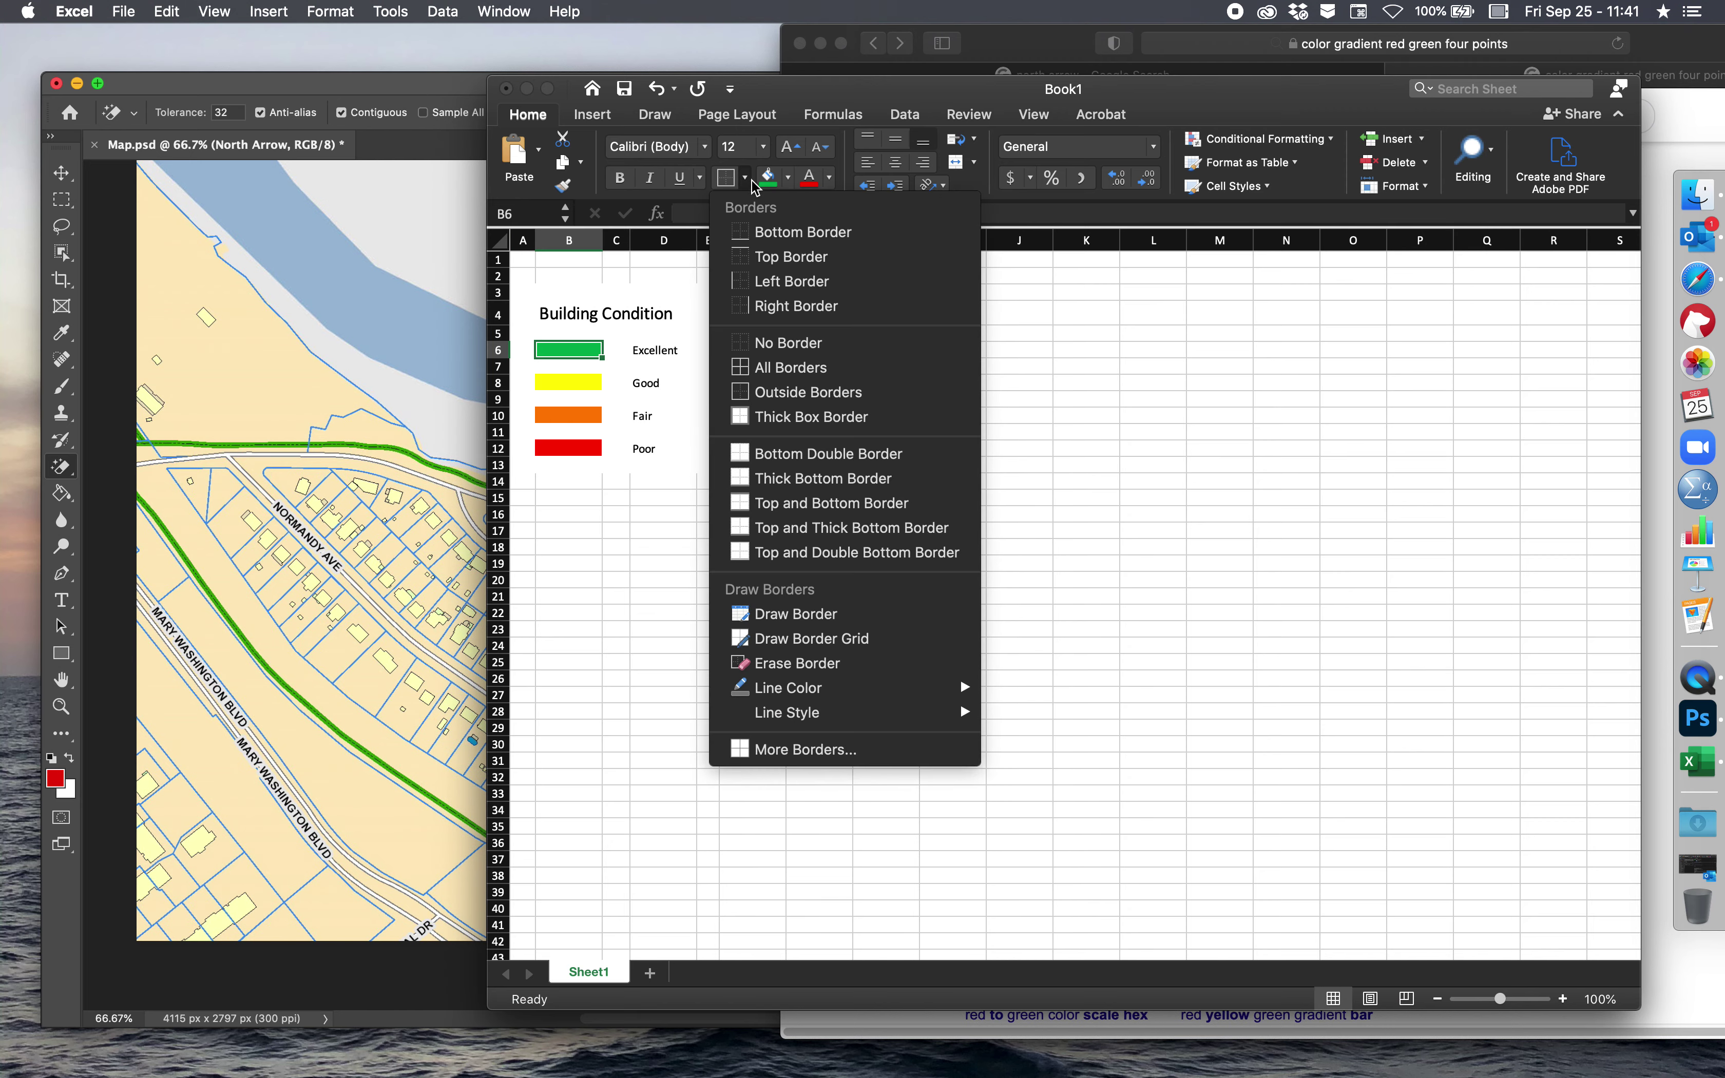
mouse_move(781, 688)
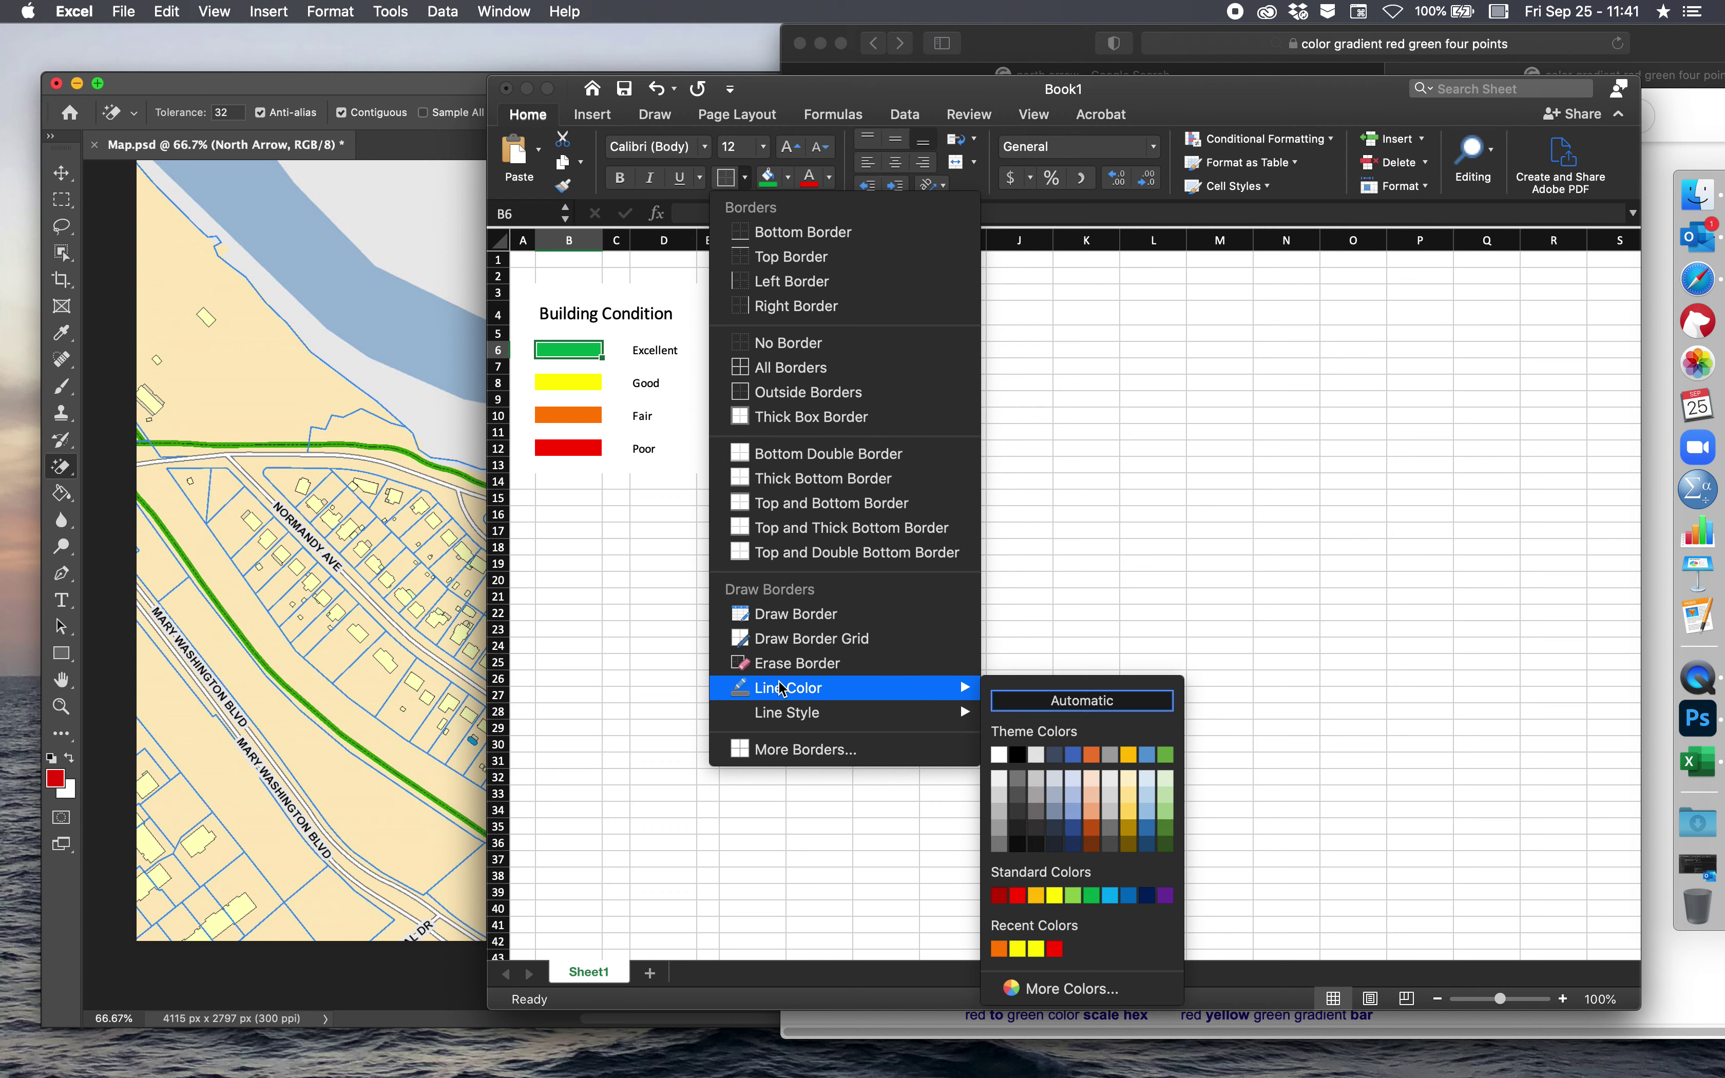
left_click(594, 551)
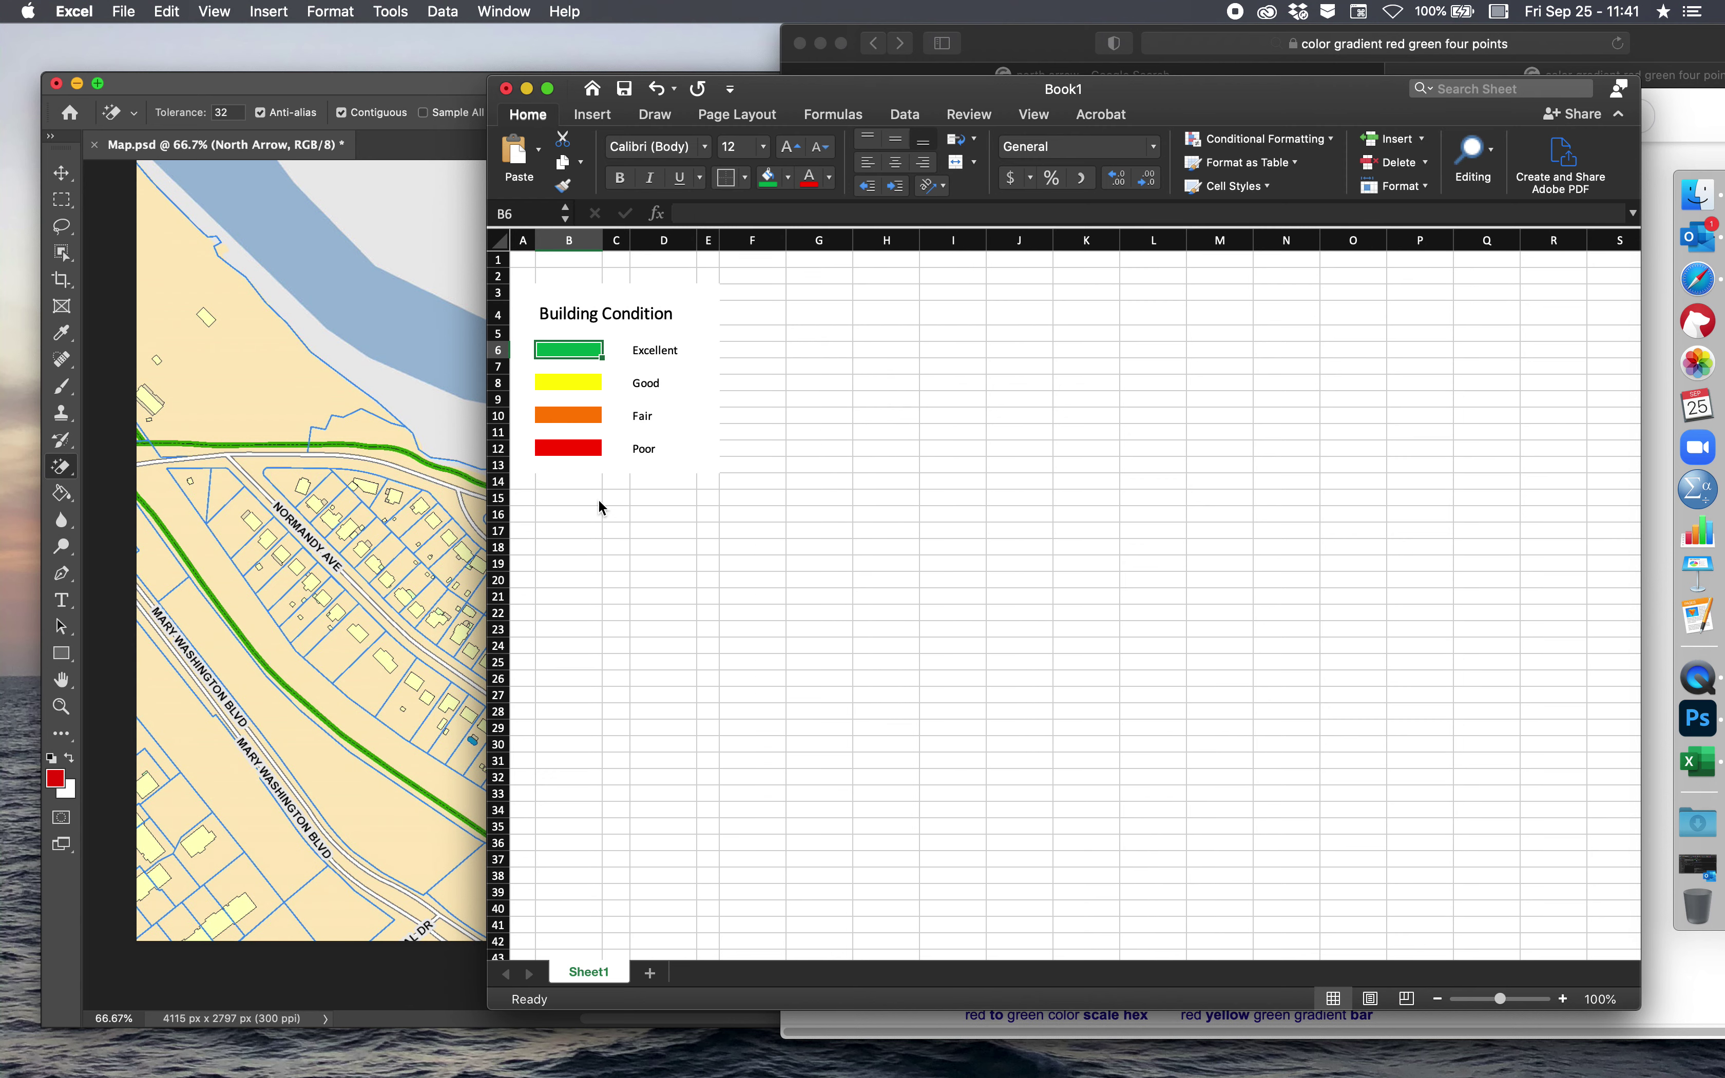
left_click(572, 384)
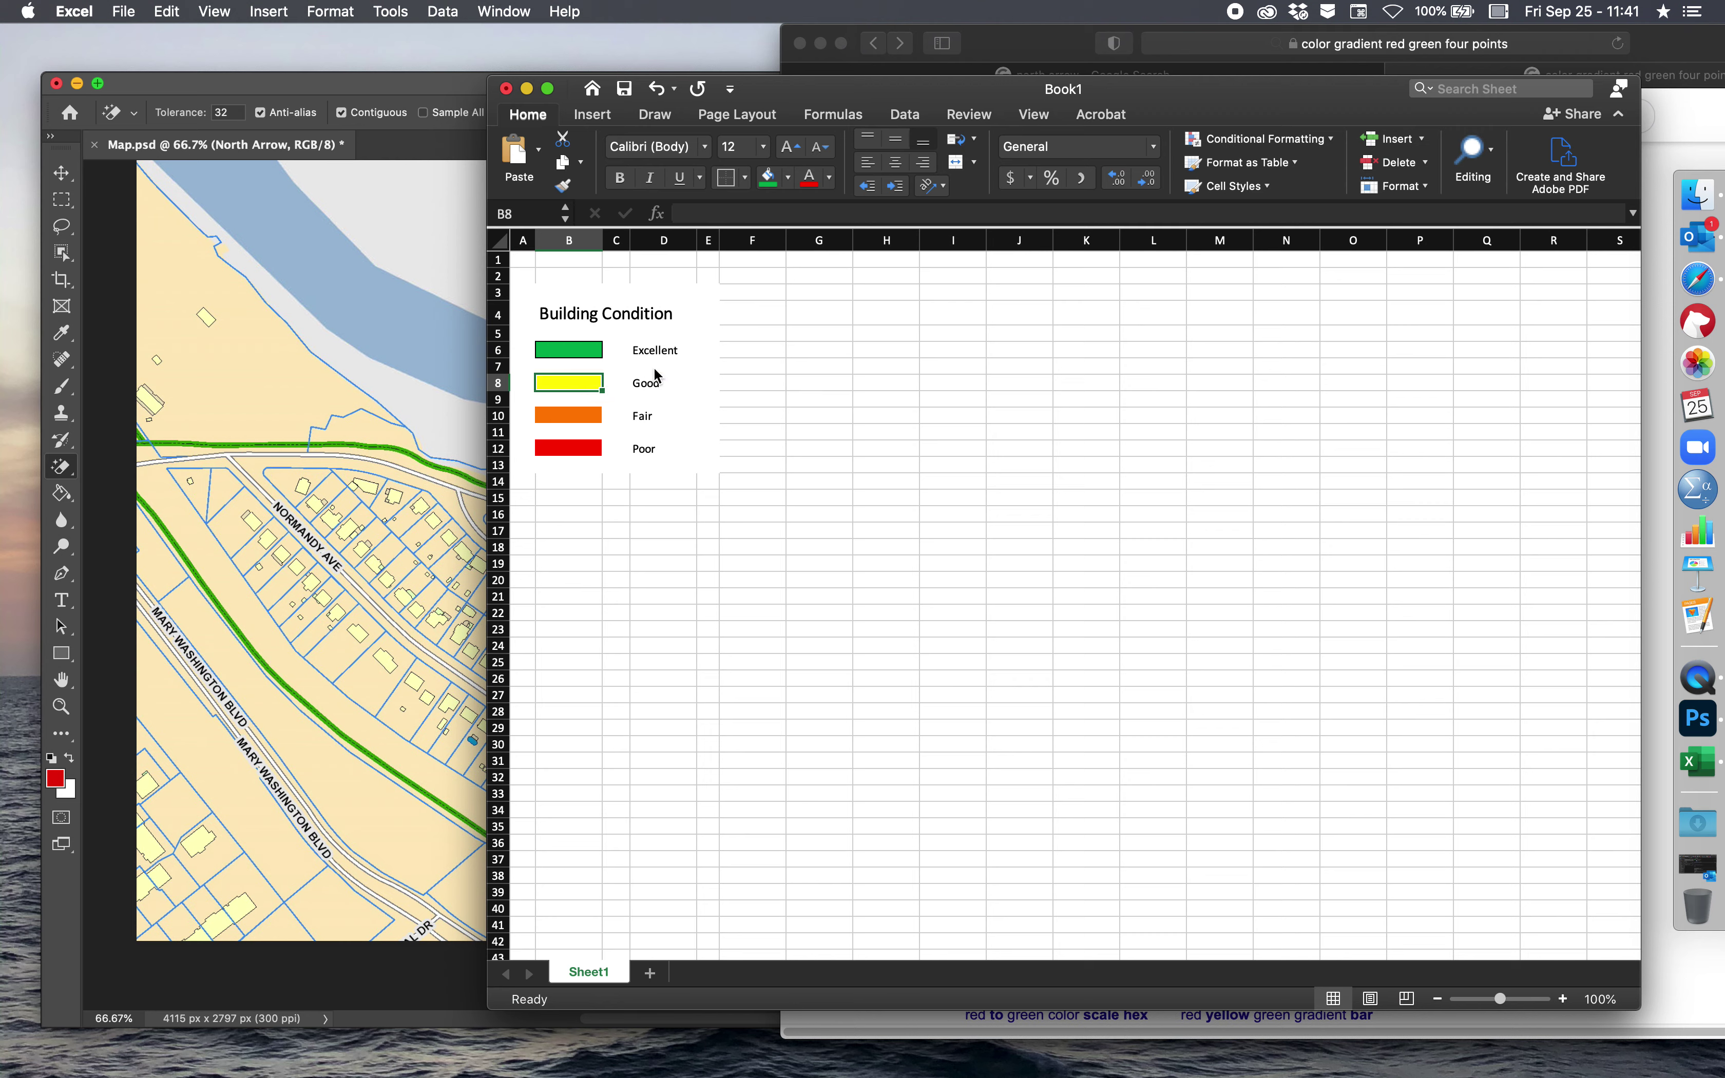
left_click(583, 417)
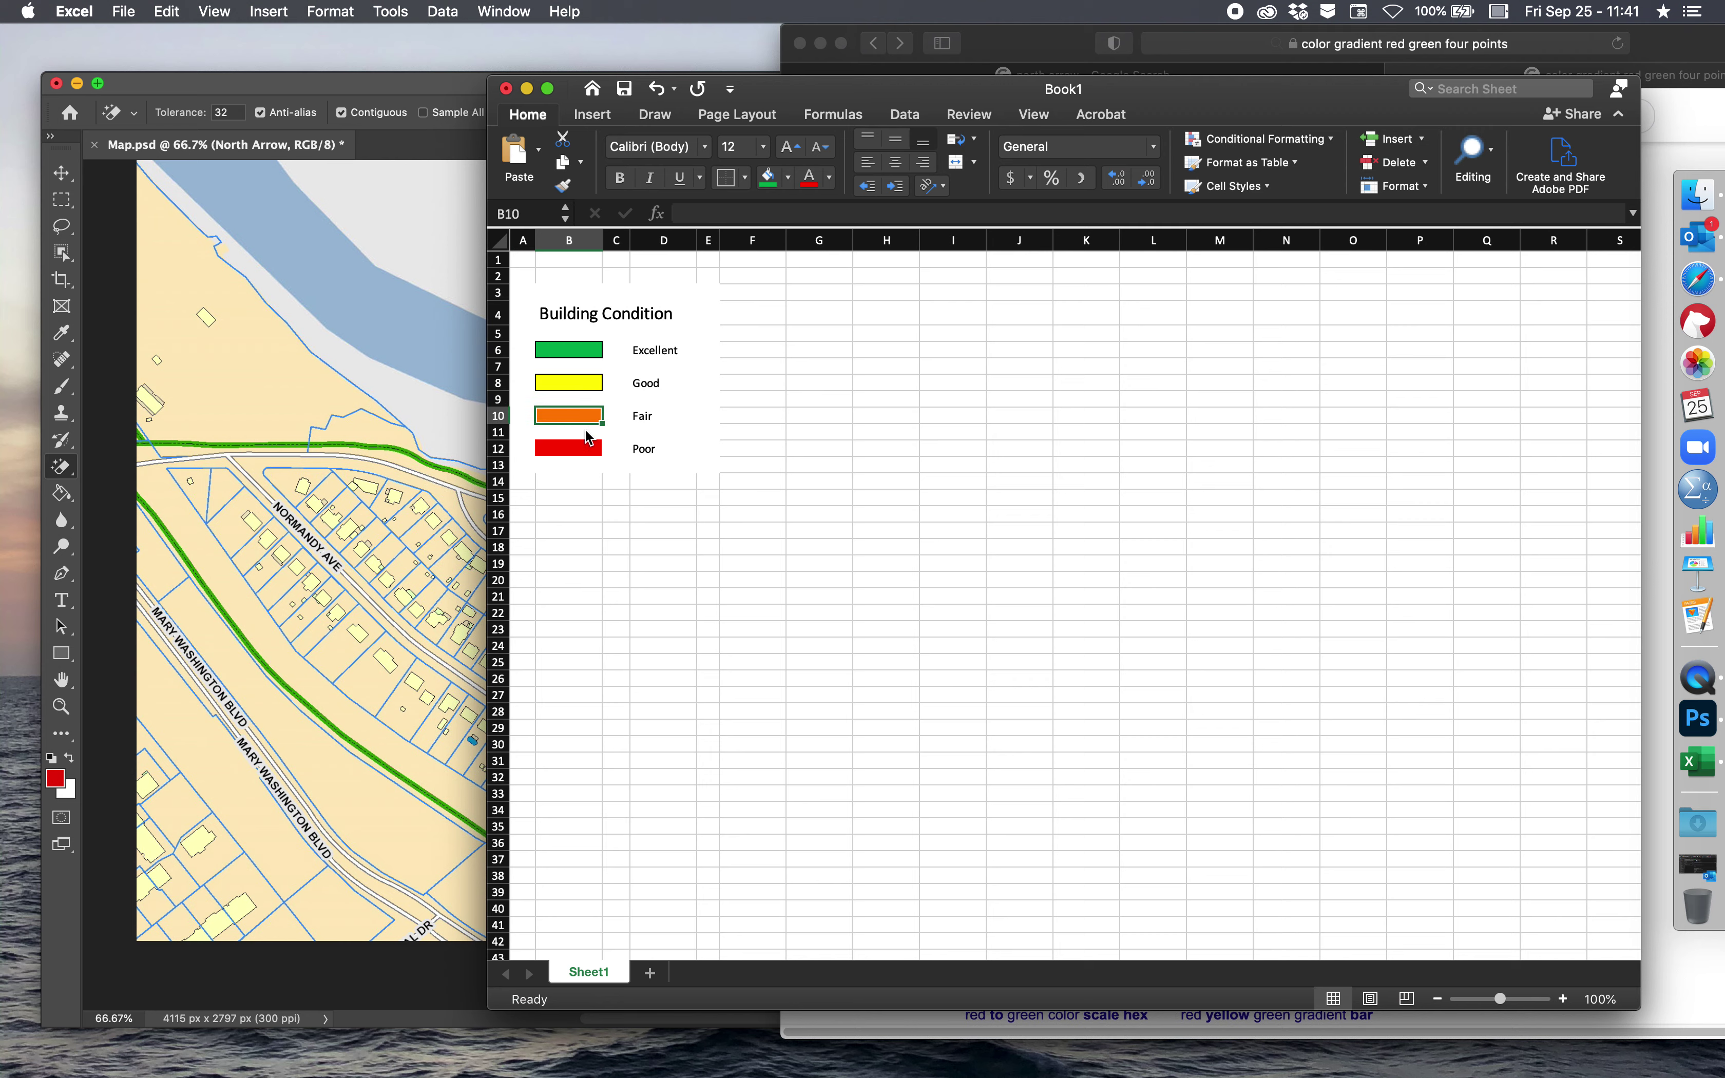
left_click(563, 448)
left_click(953, 464)
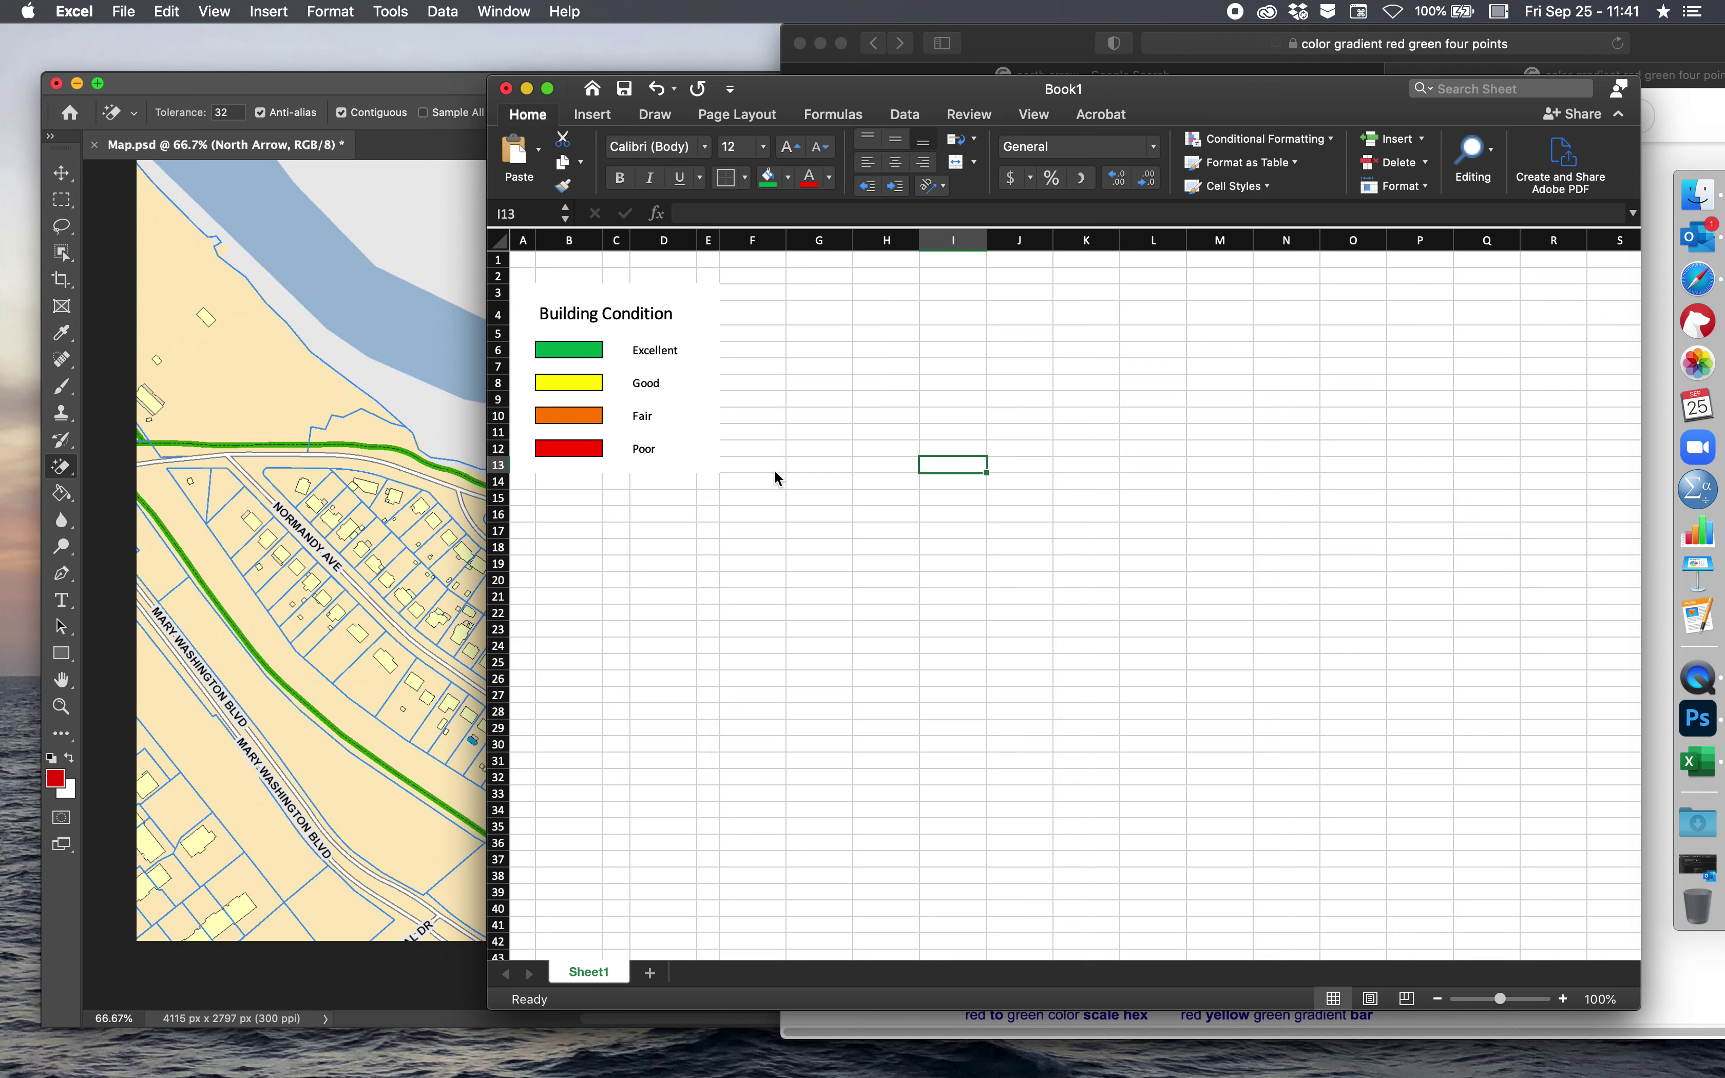
- Copy the whole legend range A3:E13 and return to Photoshop
left_click_drag(709, 465, 509, 291)
key("super+c")
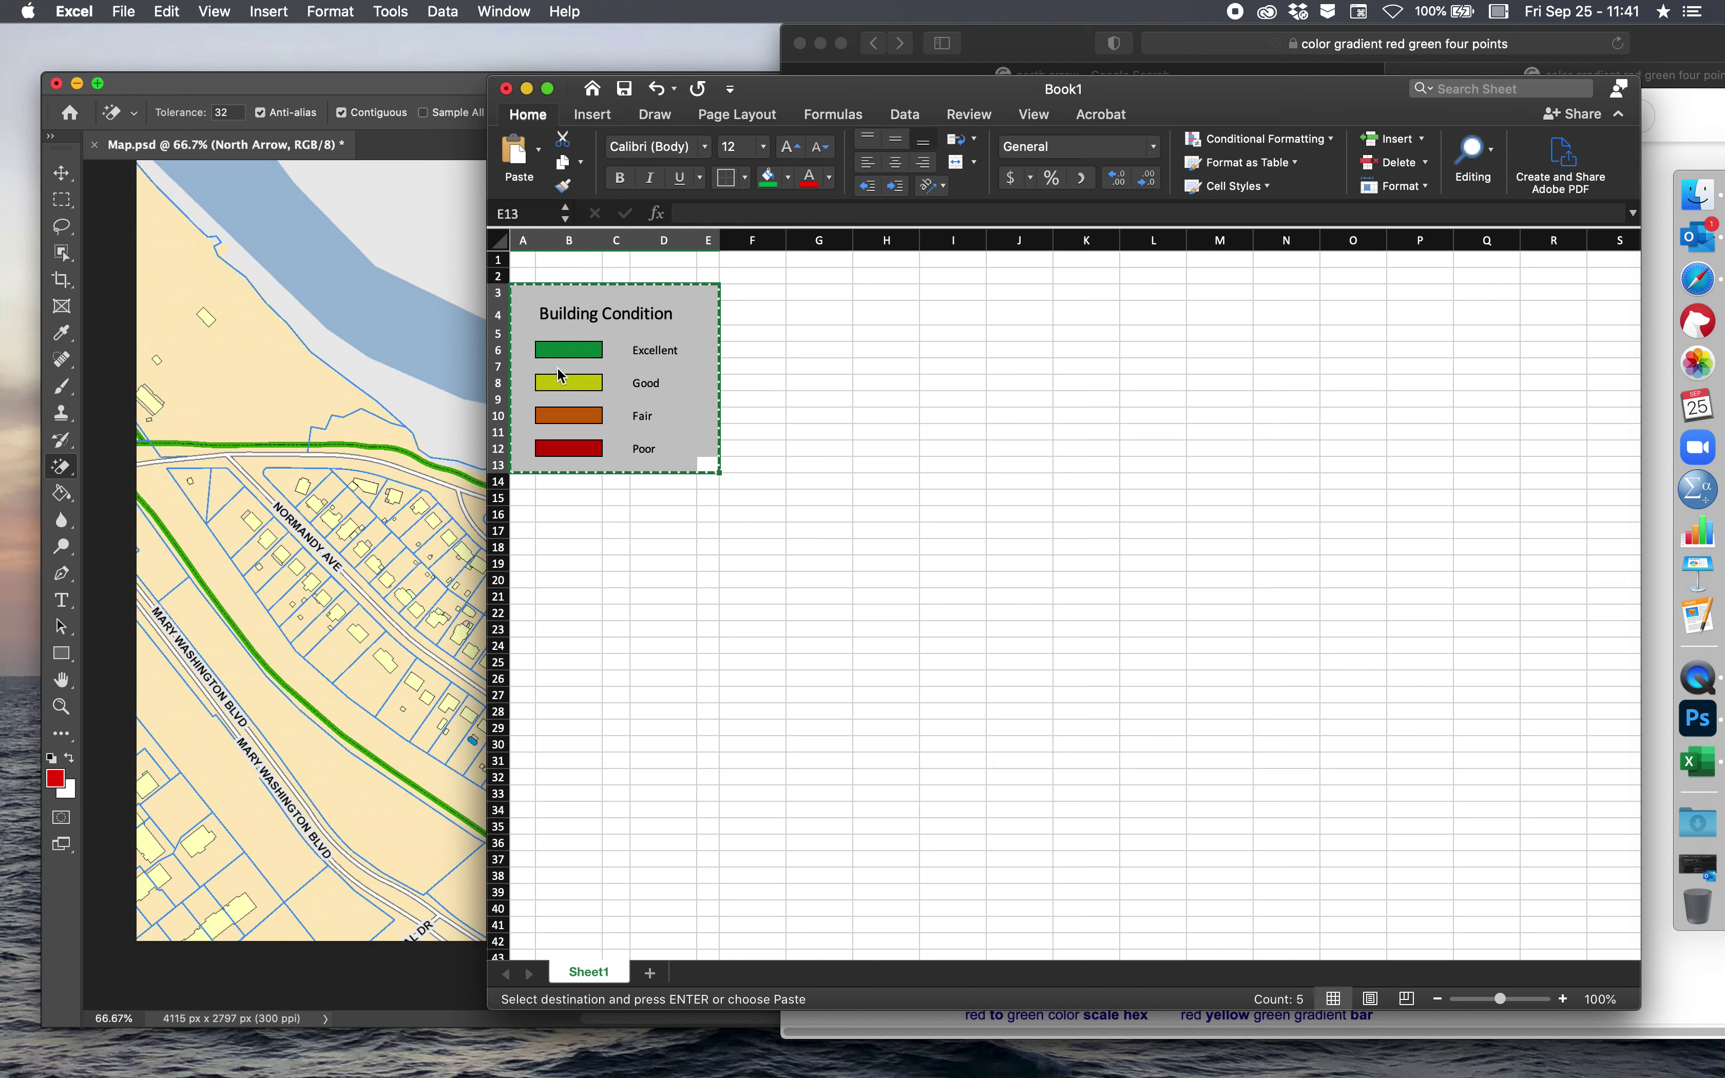
left_click(398, 339)
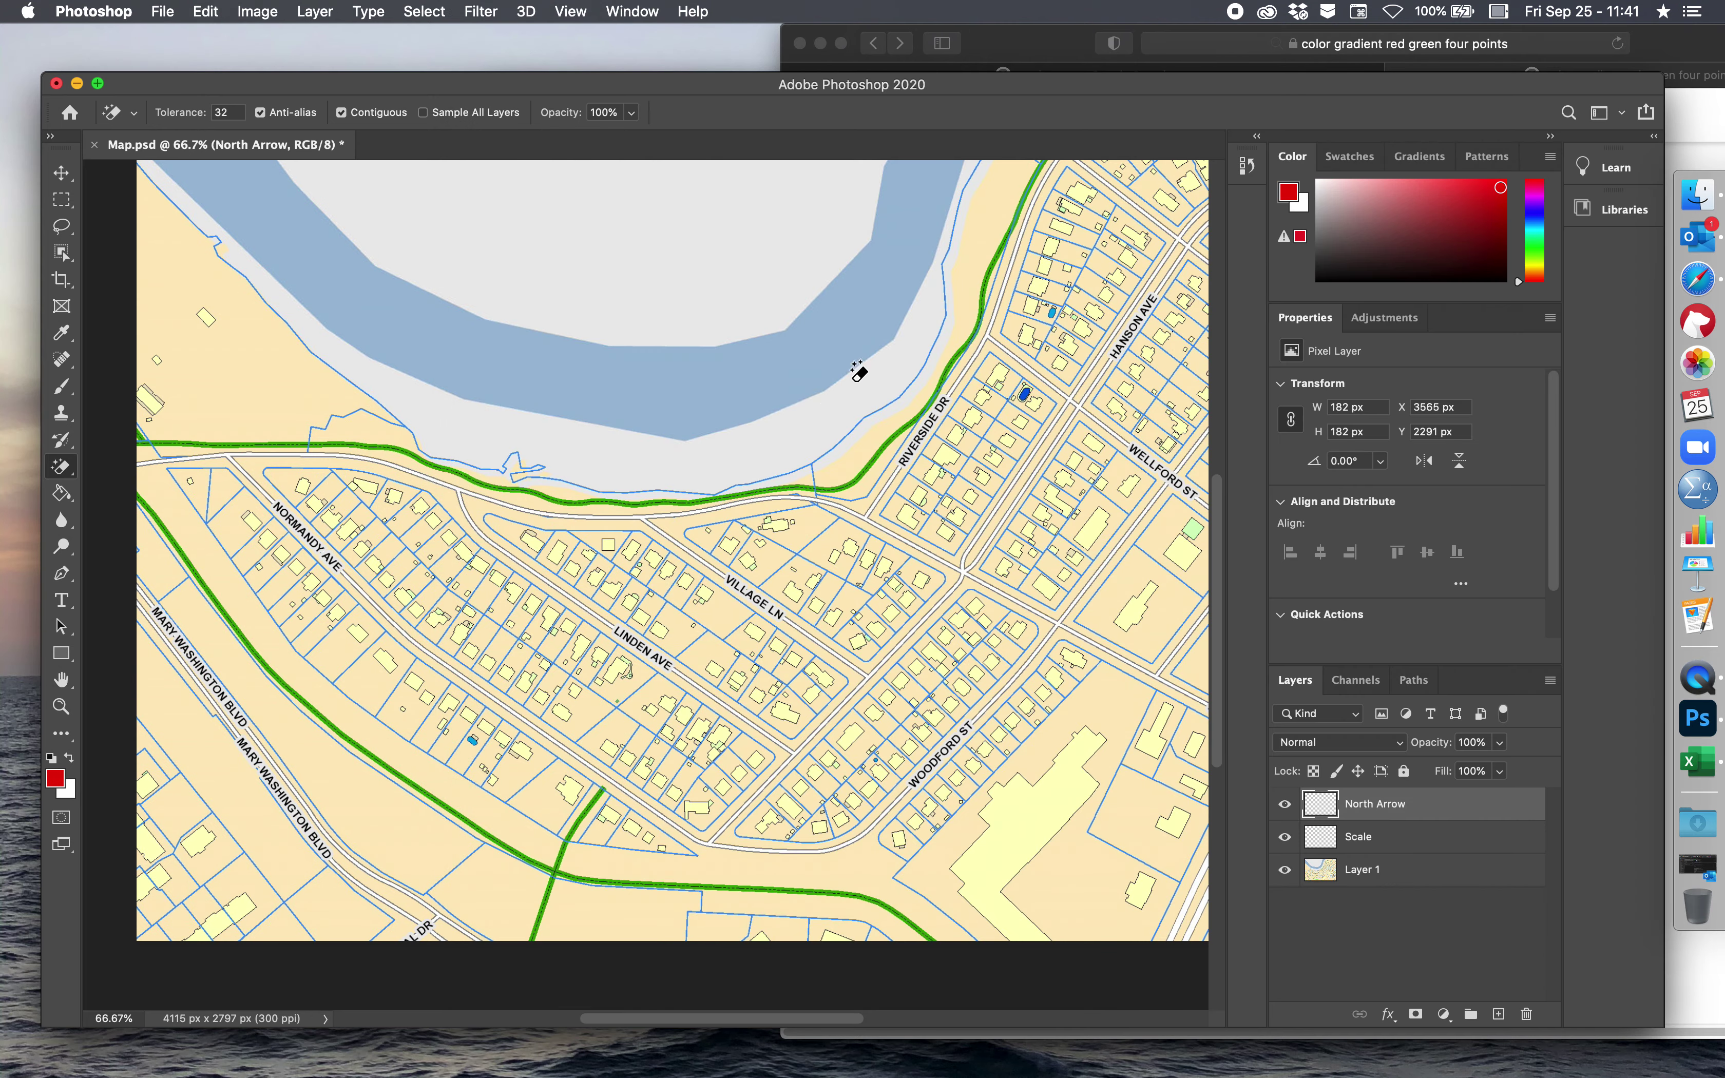
- Paste the legend into Map.psd, scale it to about 91%, and place it top-left
left_click(1365, 923)
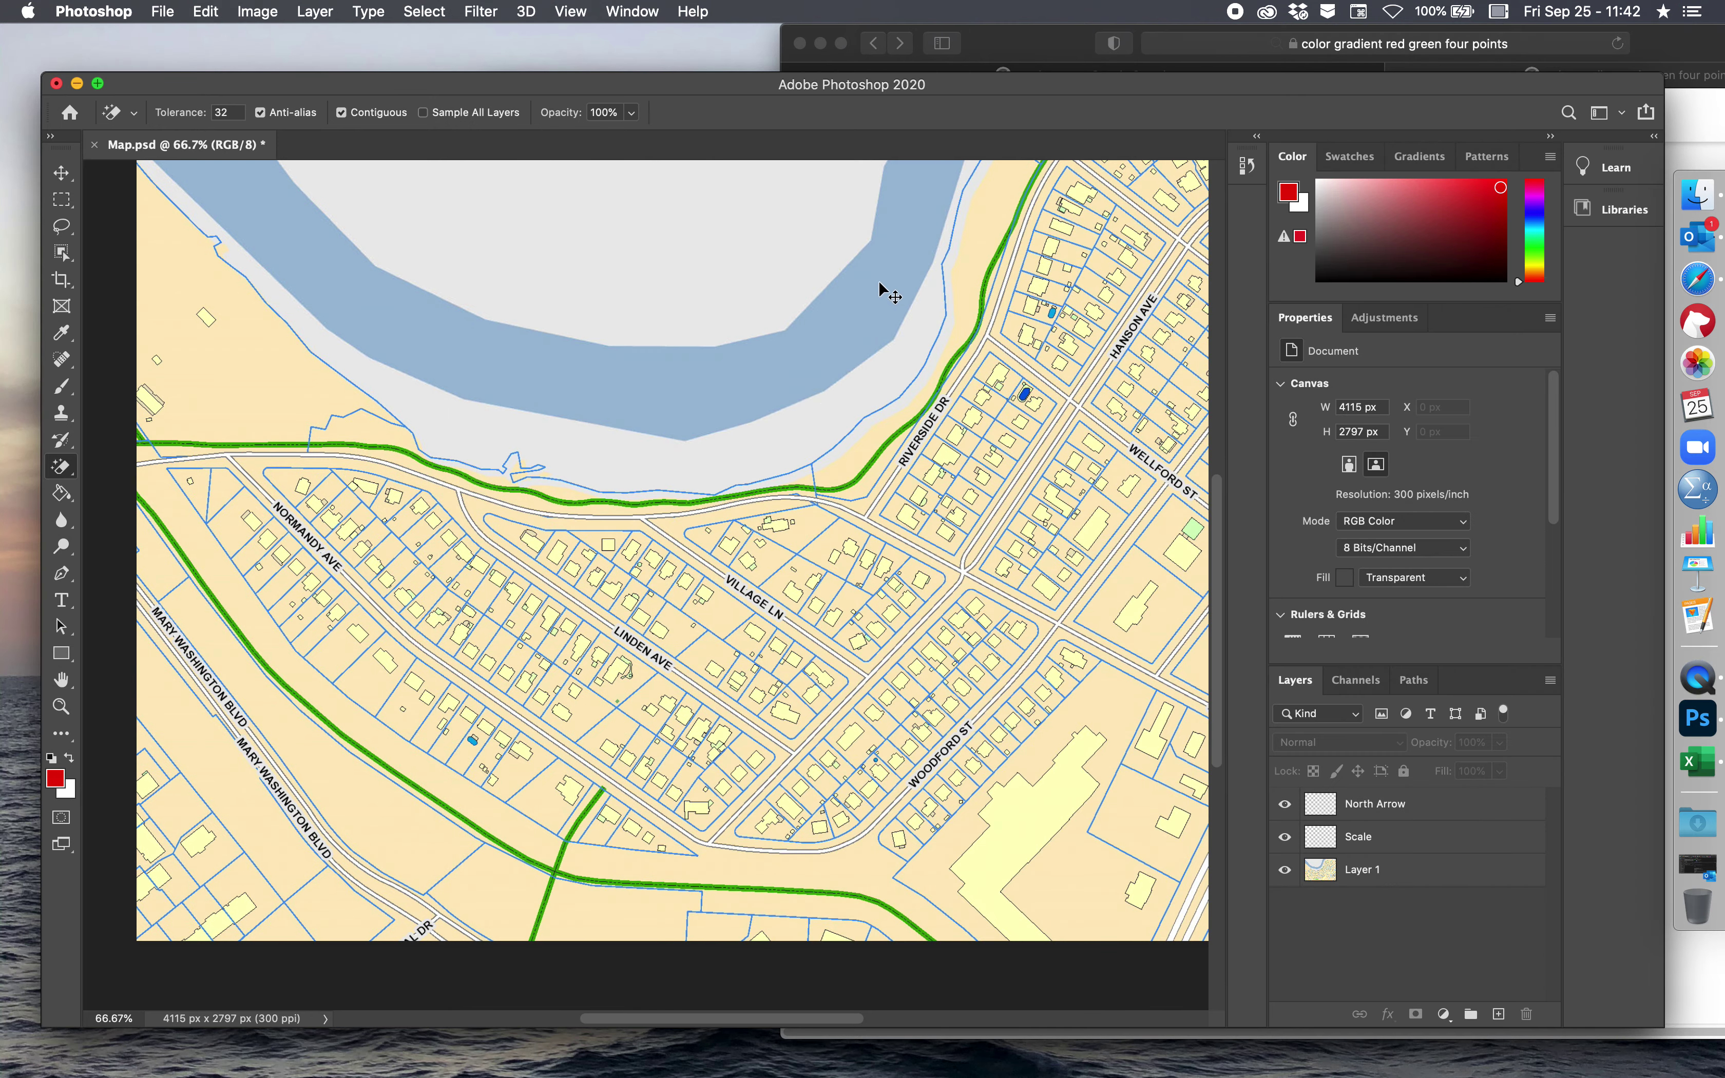
key("super+v")
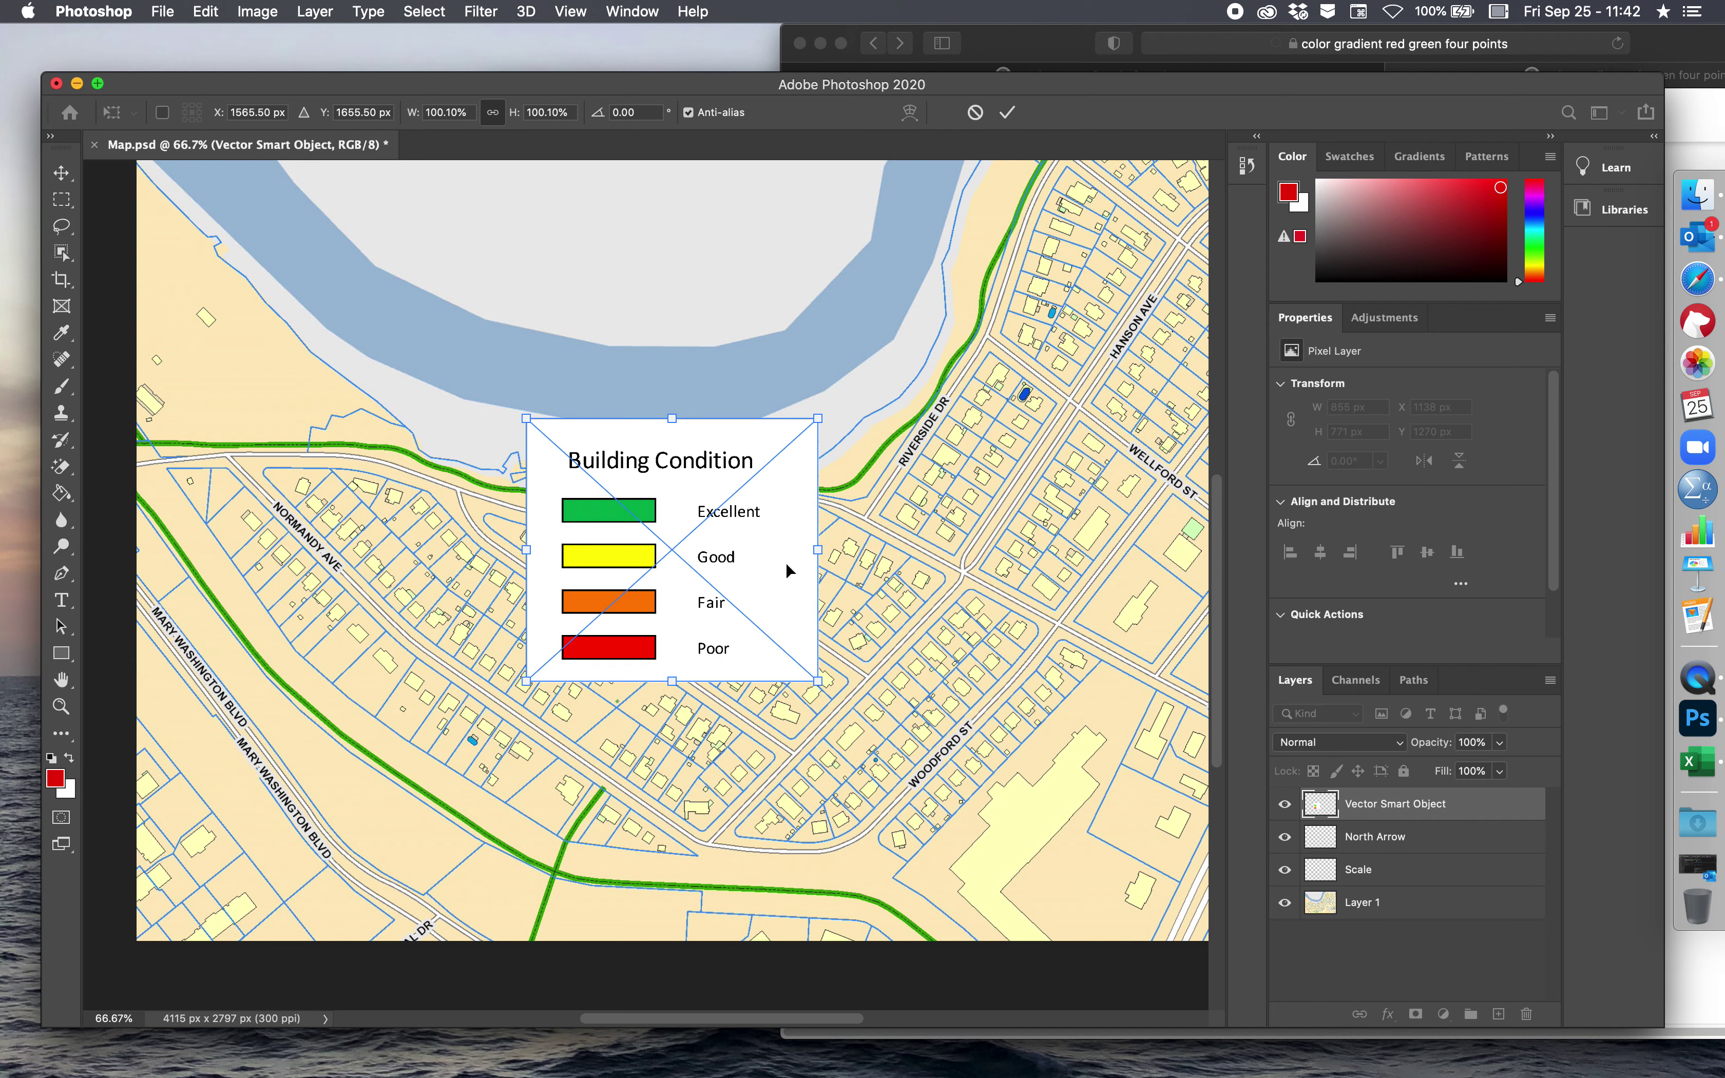
left_click_drag(817, 680, 726, 599)
left_click_drag(657, 518, 299, 290)
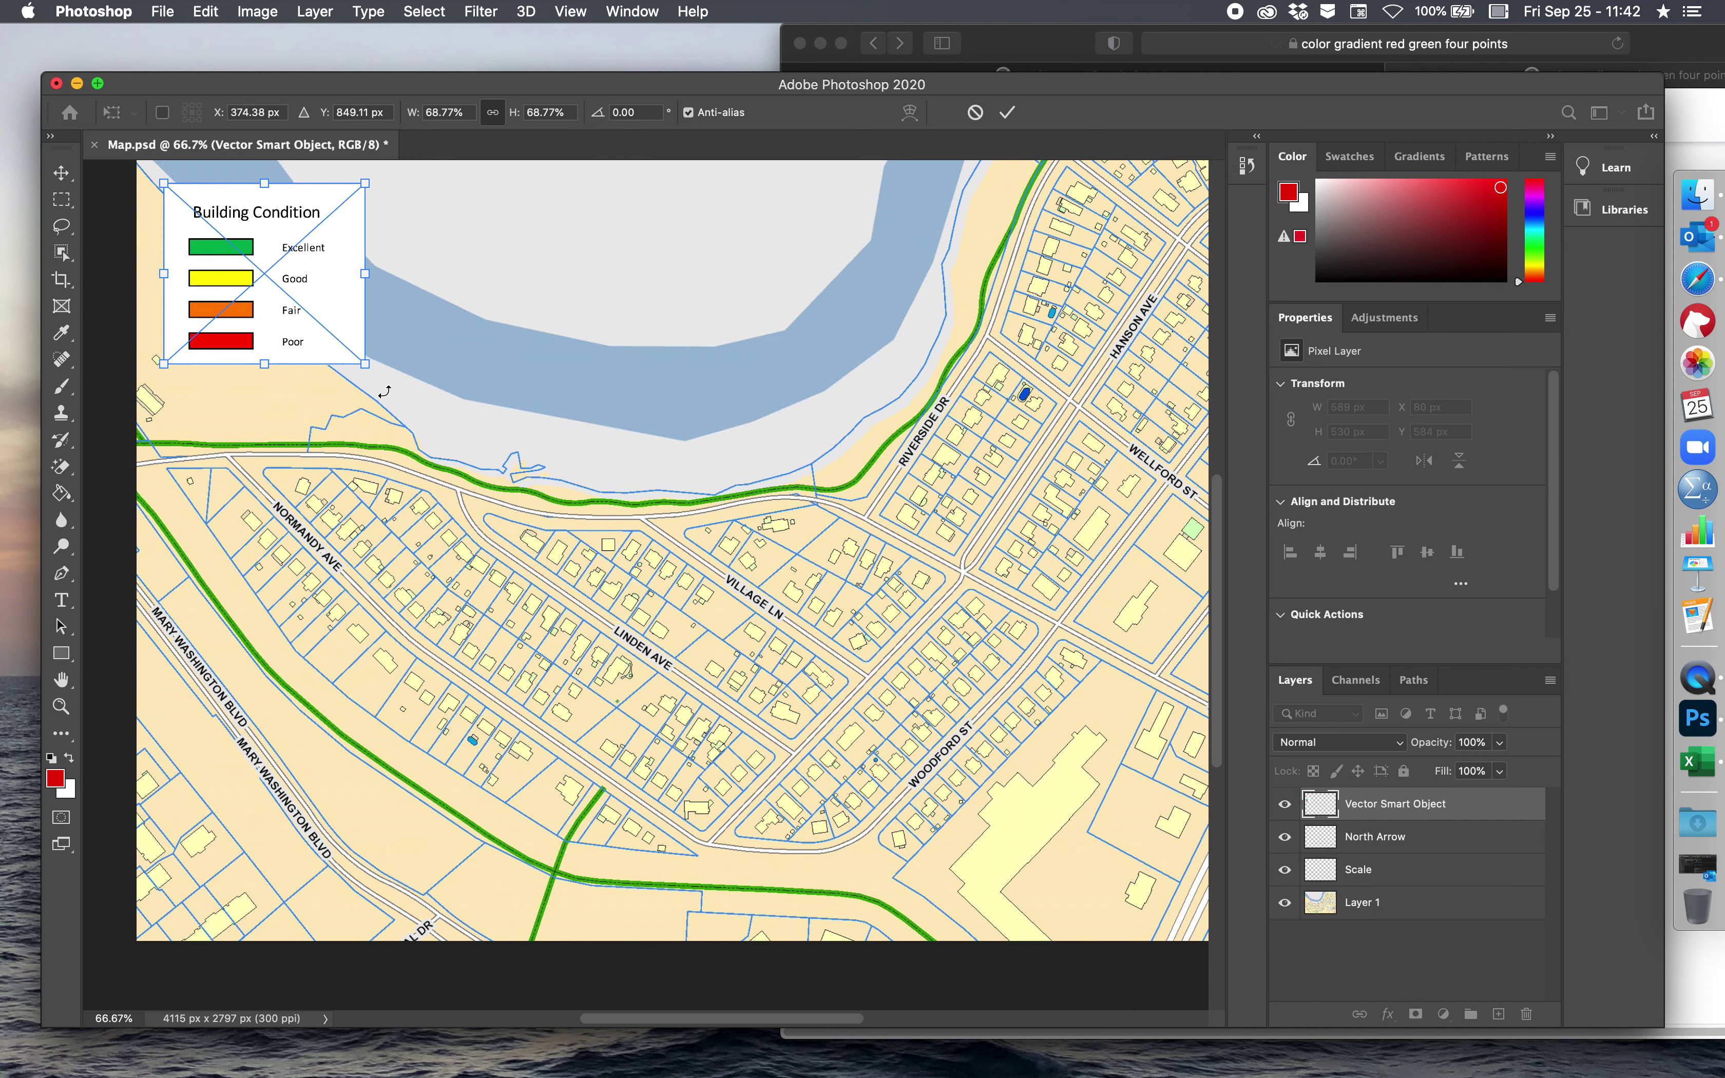
left_click_drag(367, 365, 431, 423)
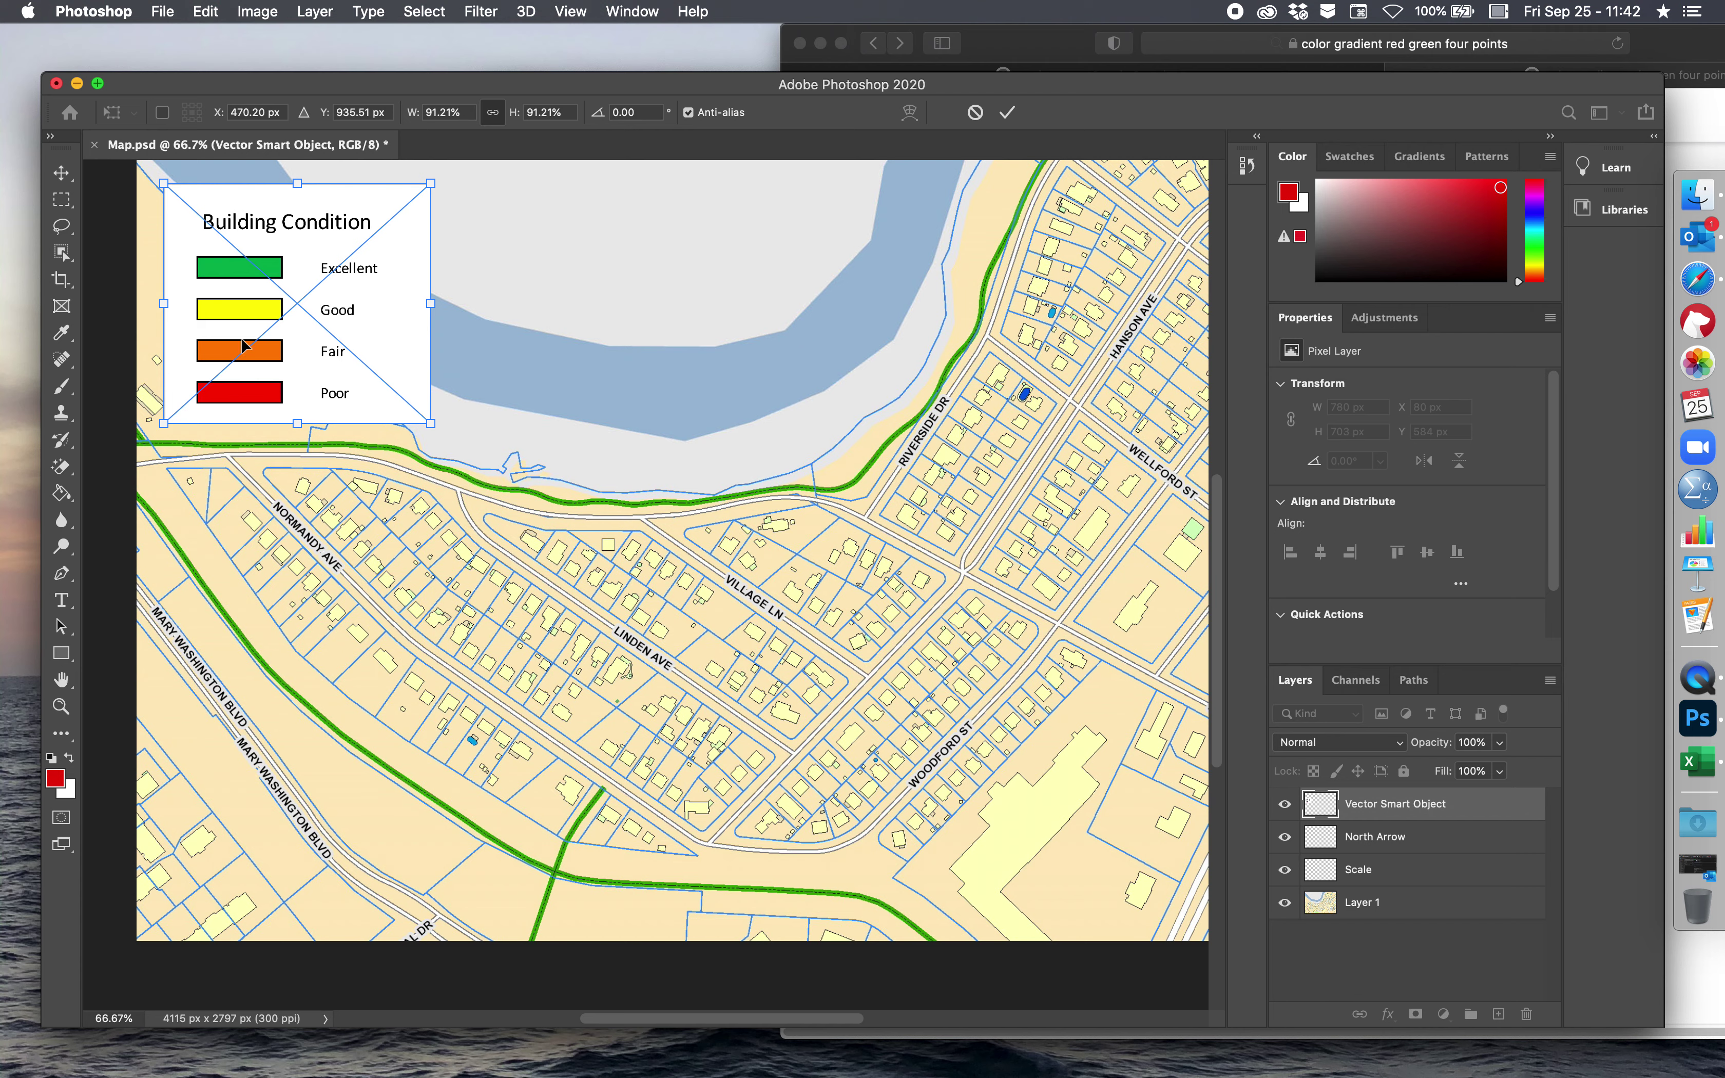
left_click(1366, 963)
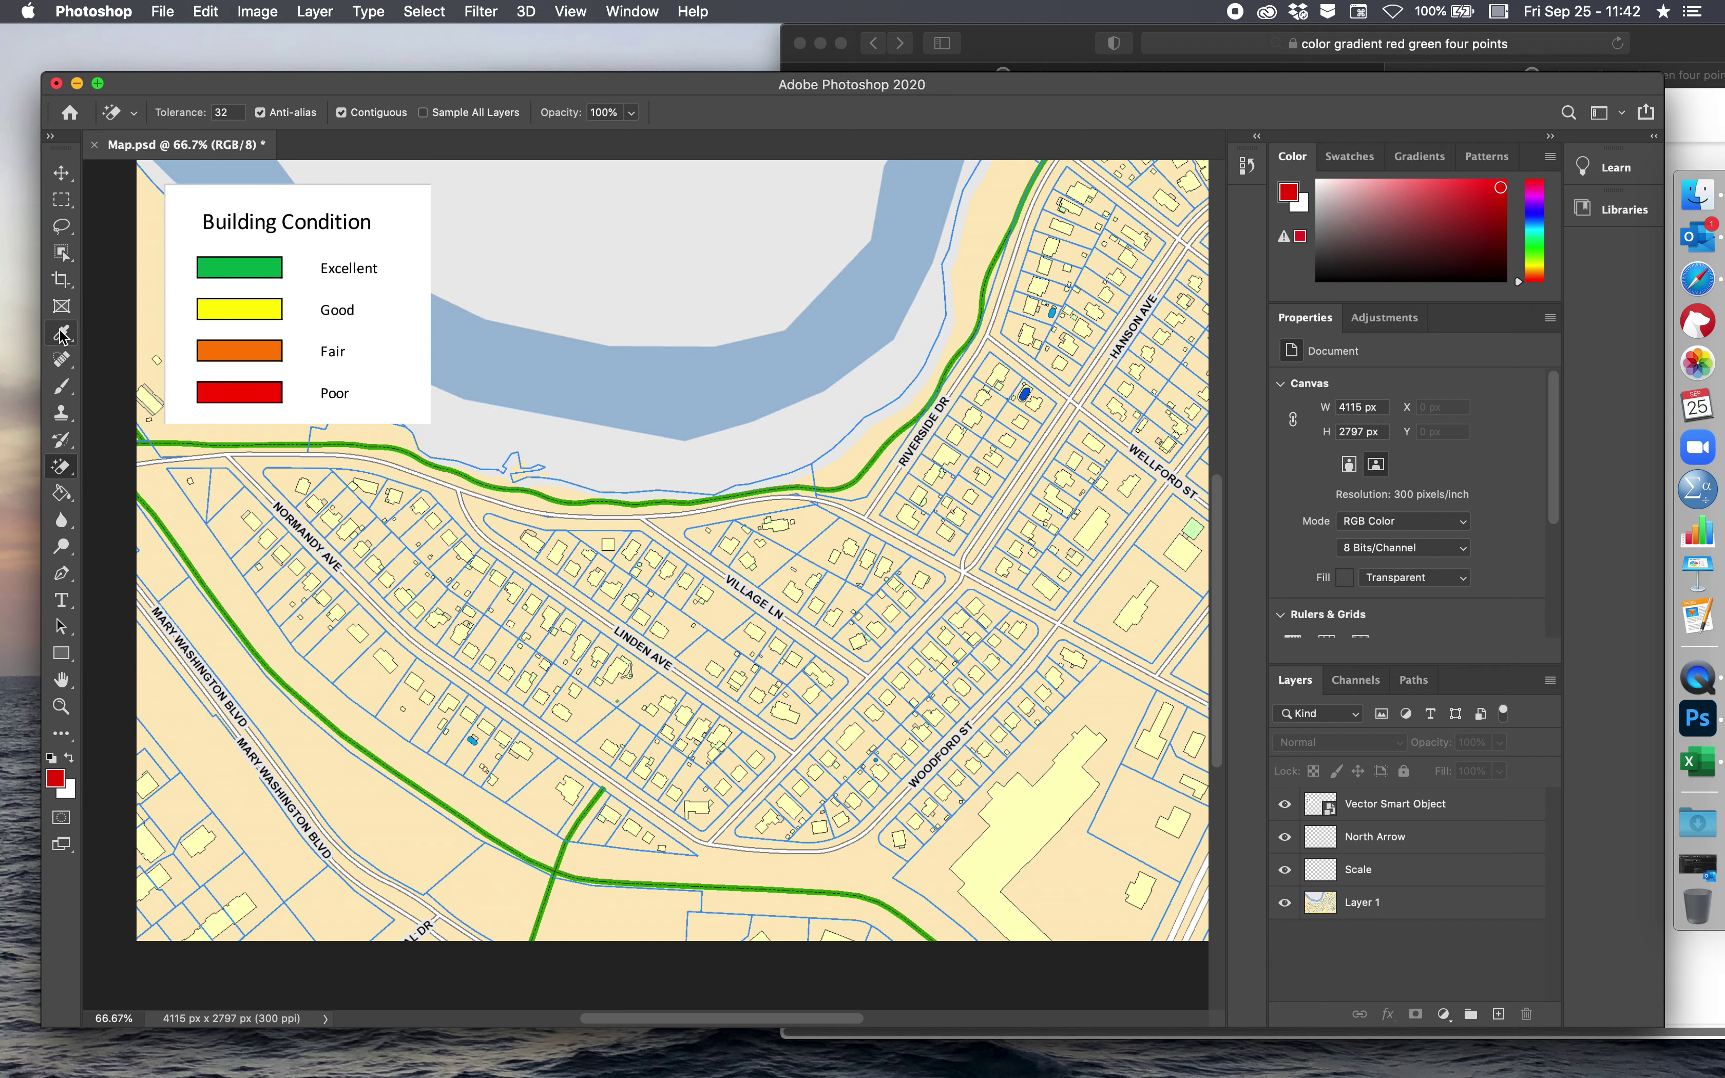
left_click(69, 502)
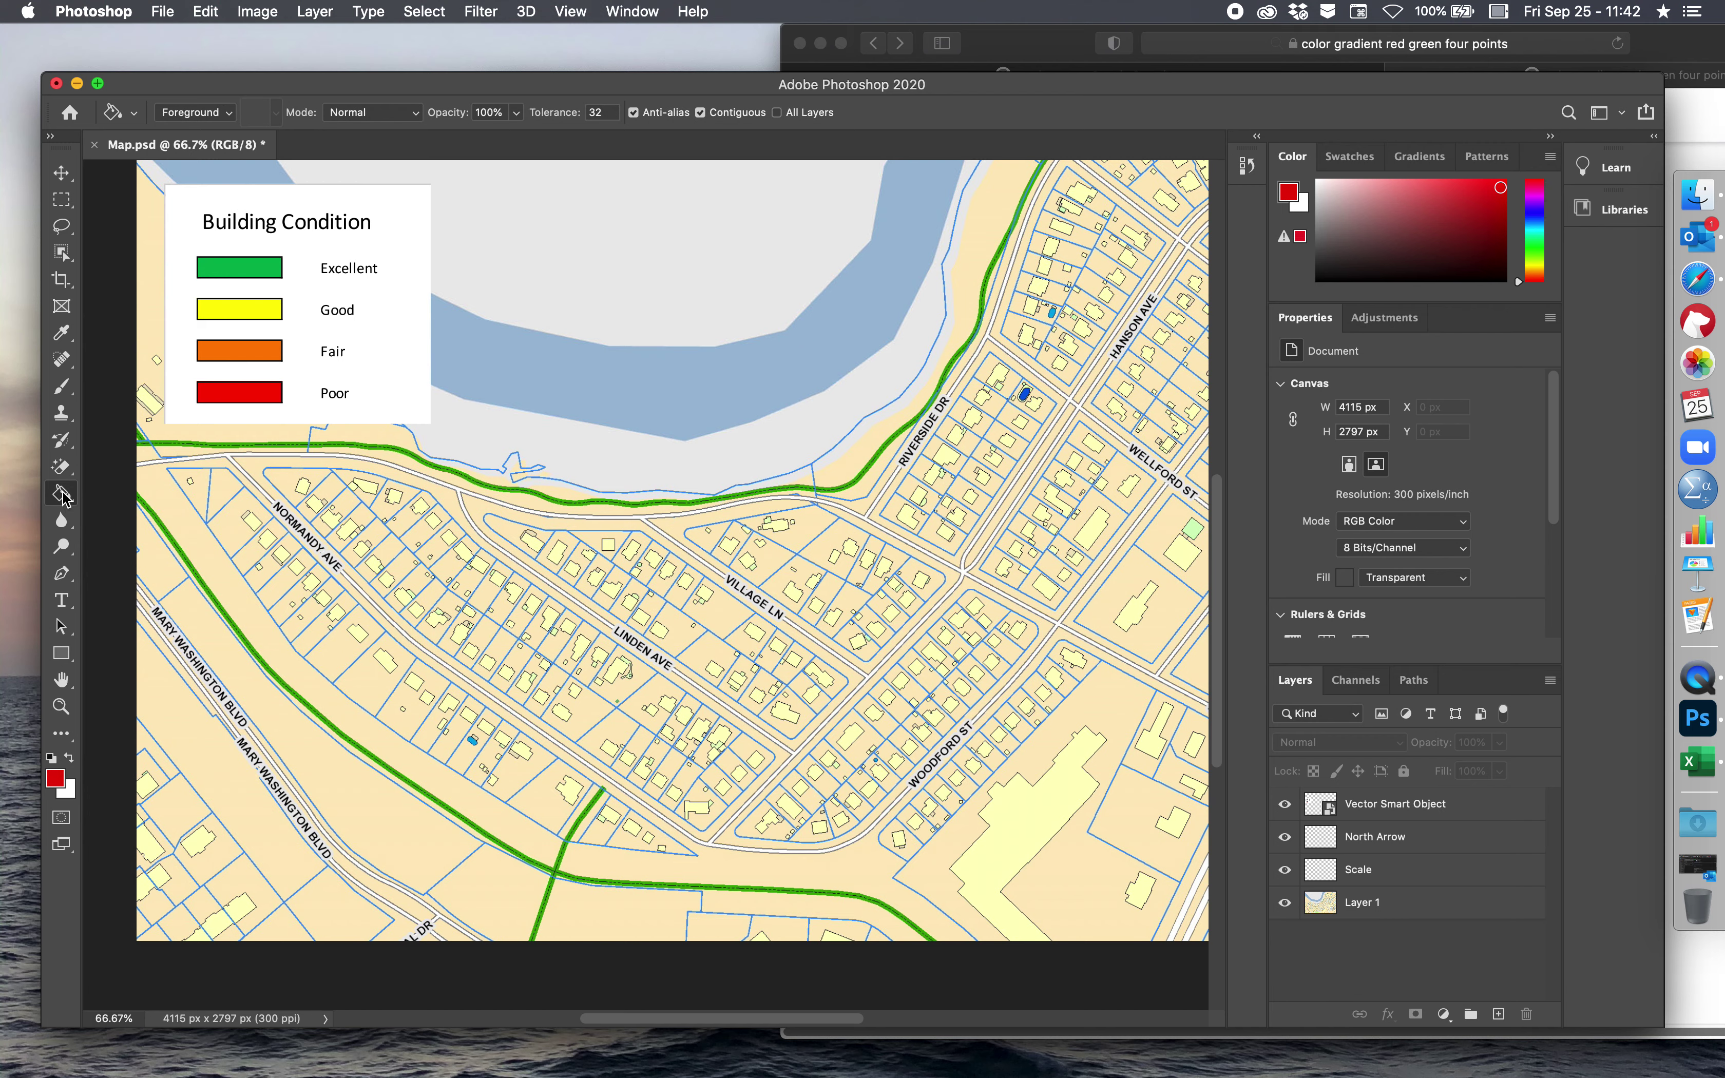
- Choose the Paint Bucket Tool and open the foreground Color Picker showing red ea0707
left_click(66, 499)
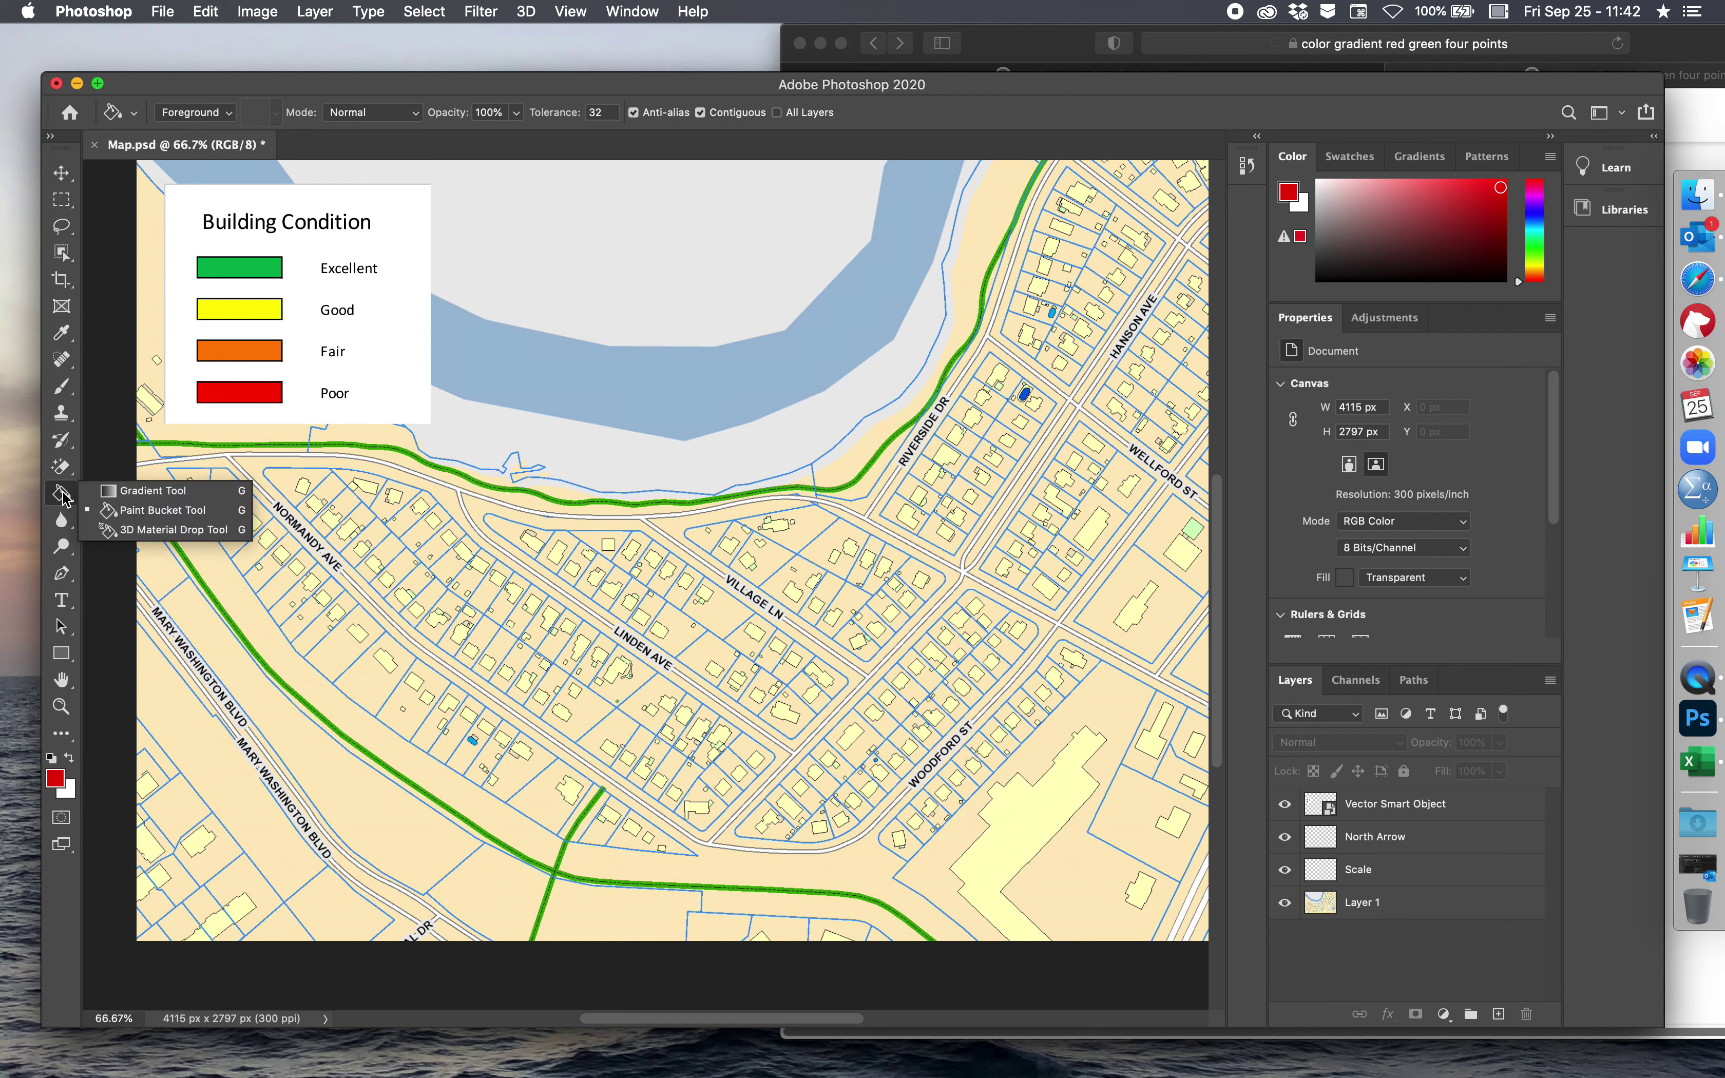
left_click(107, 491)
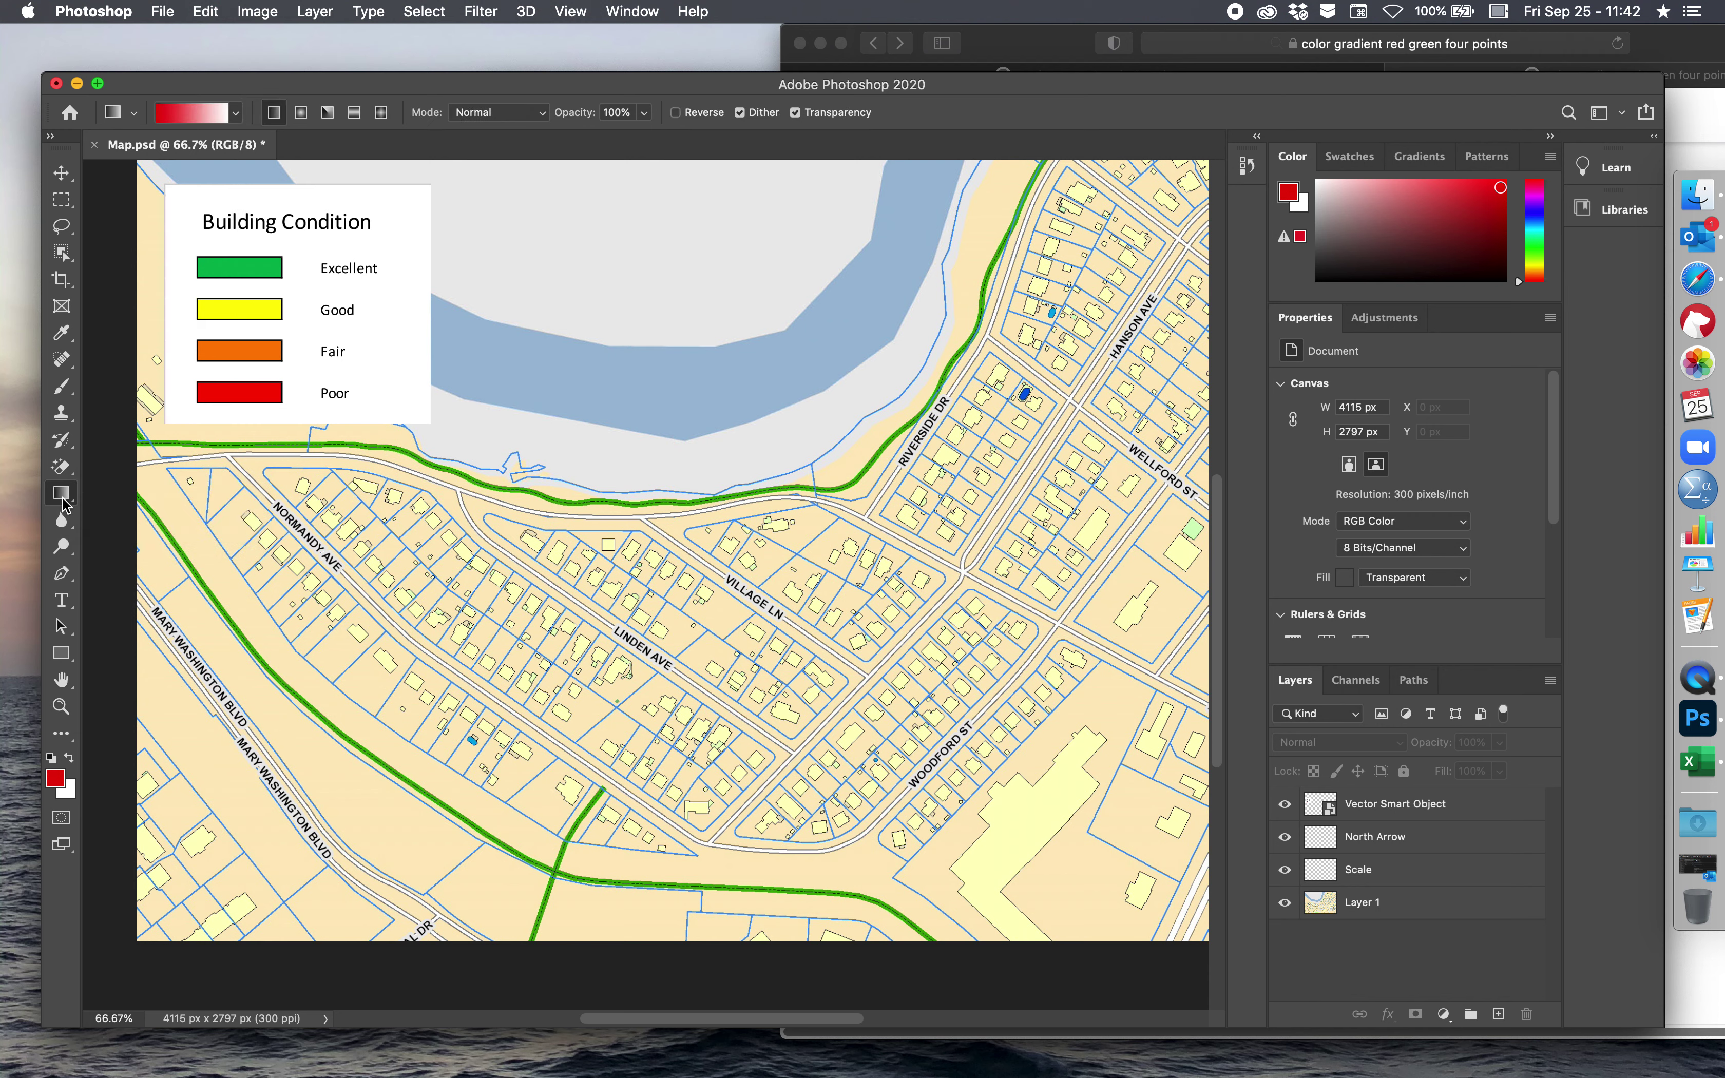
left_click(68, 497)
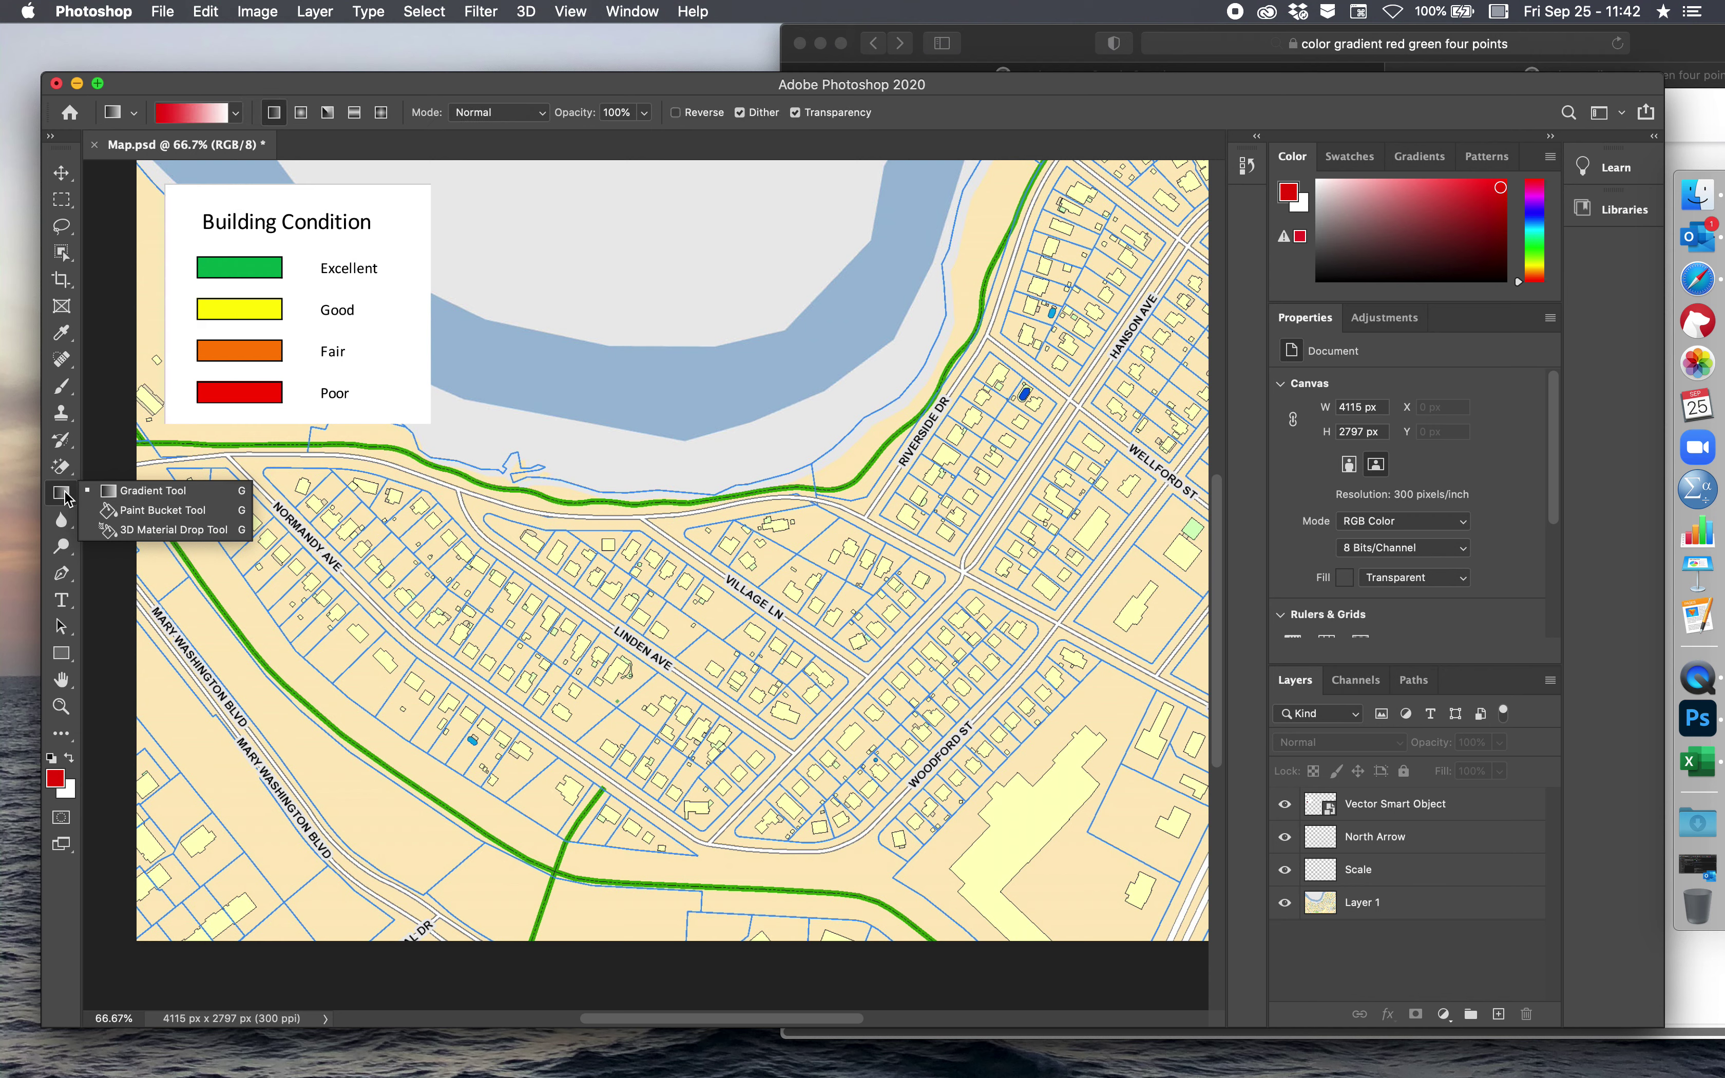
left_click(107, 510)
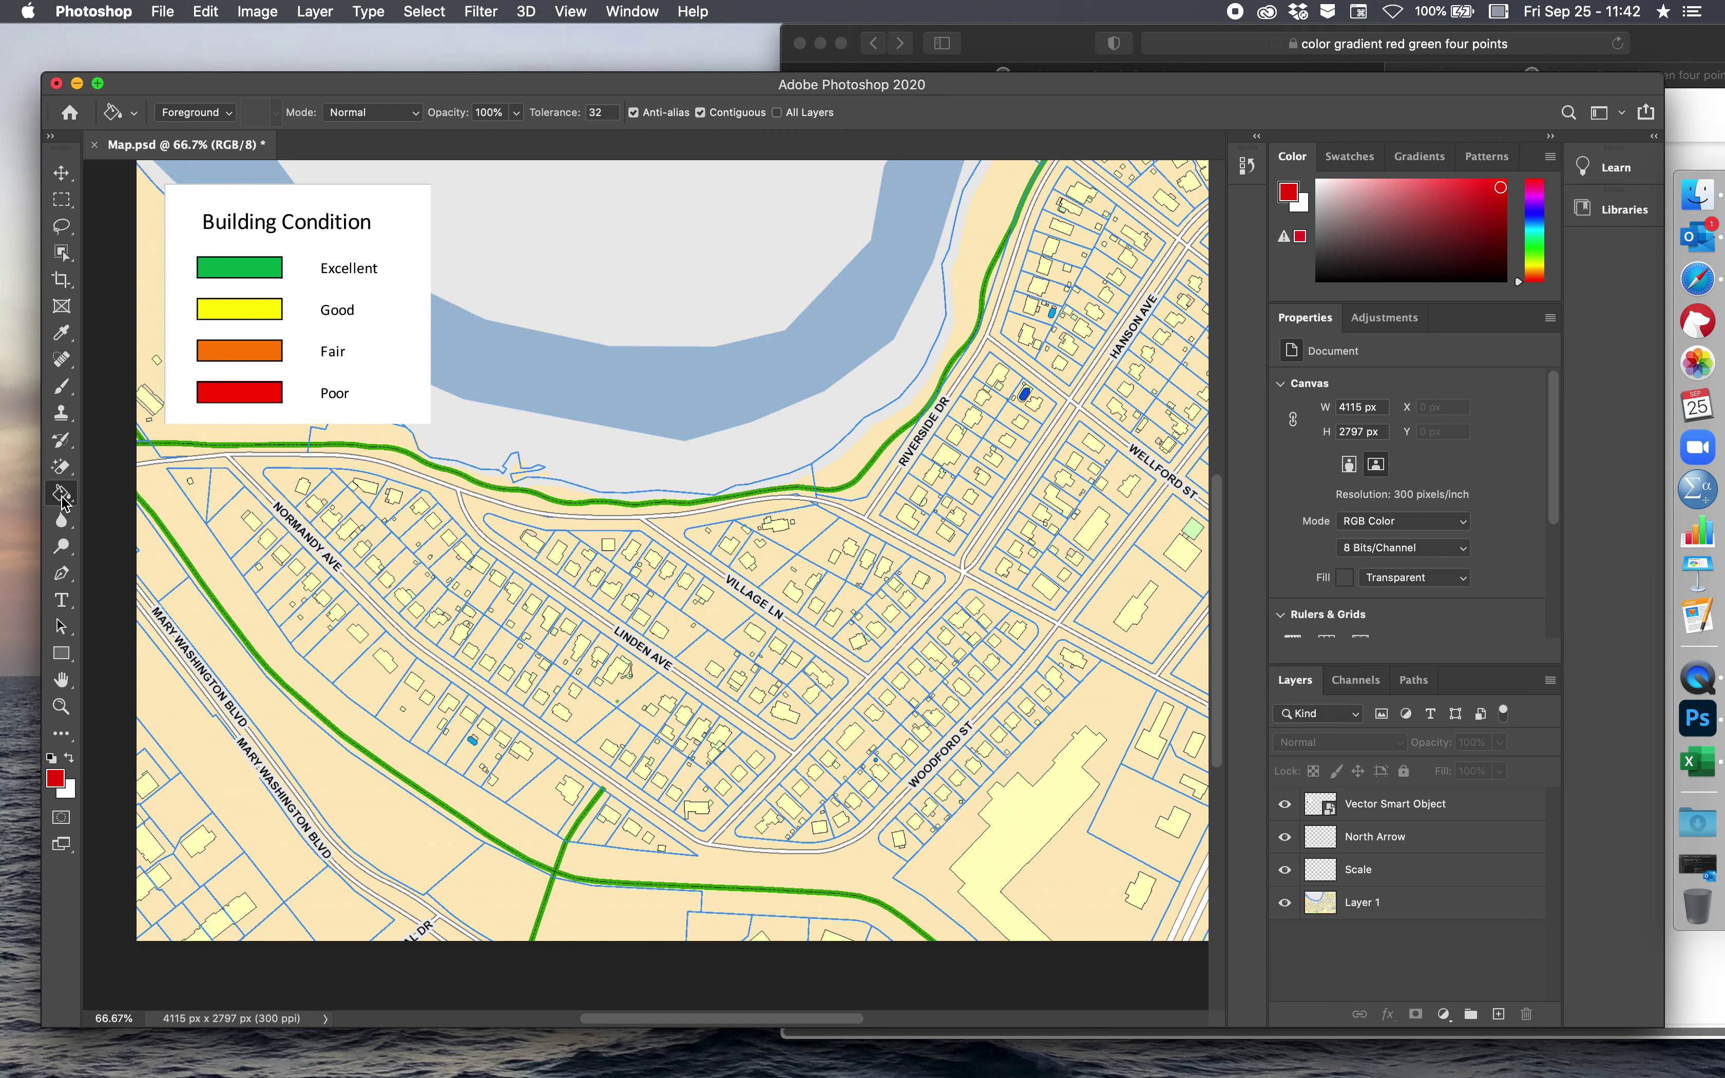
left_click(54, 777)
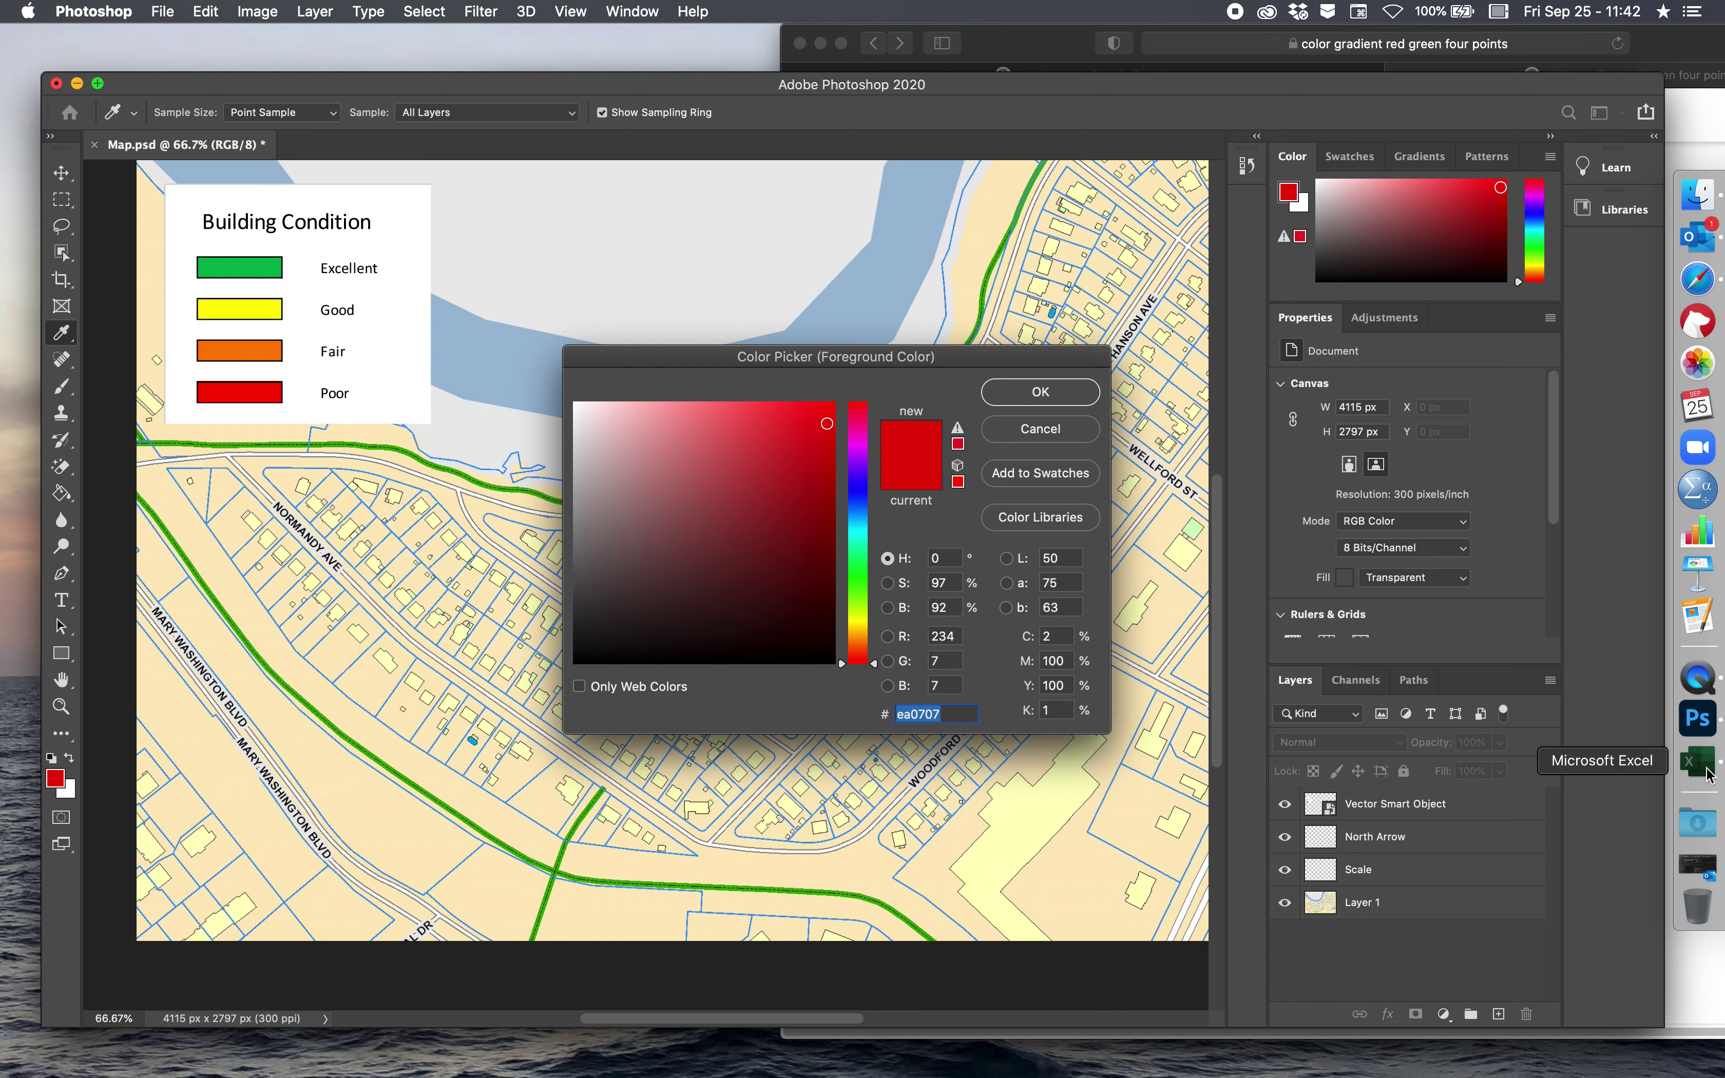
- Reapply pure red FF0000 to the Poor swatch B12 and minimize the Excel workbook
left_click(1698, 761)
left_click(593, 449)
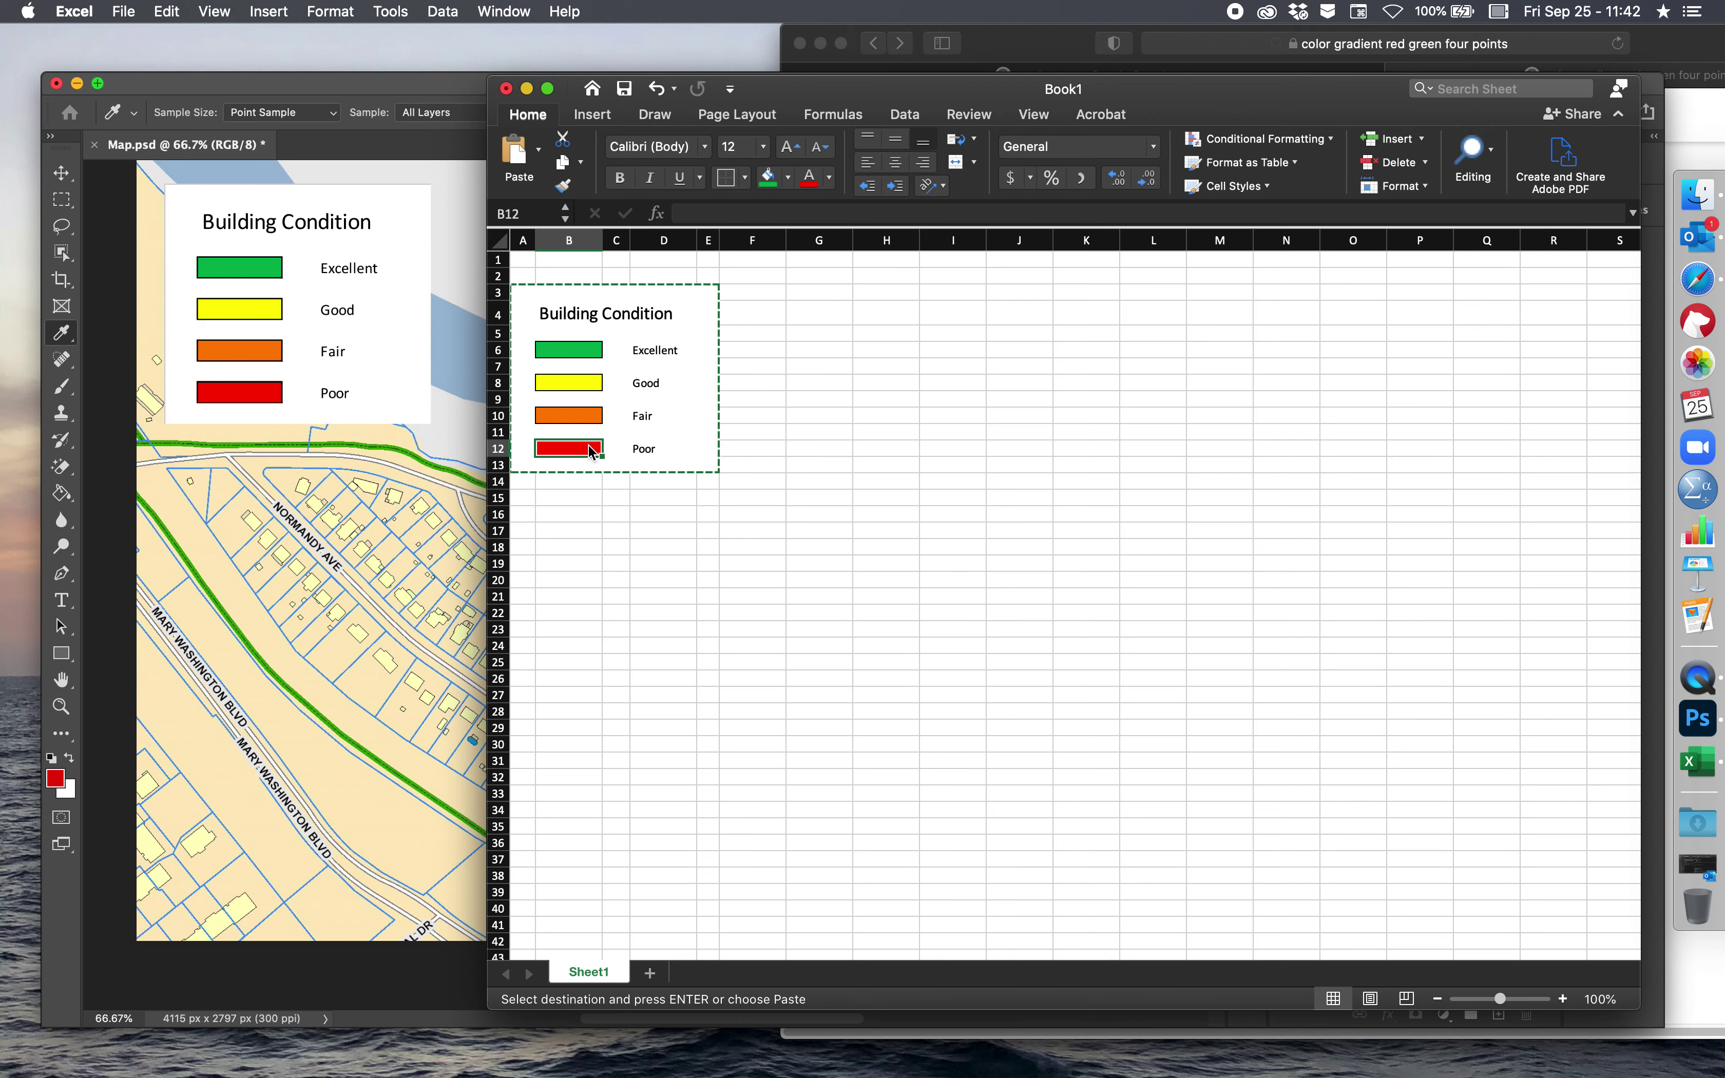
right_click(591, 451)
double_click(590, 448)
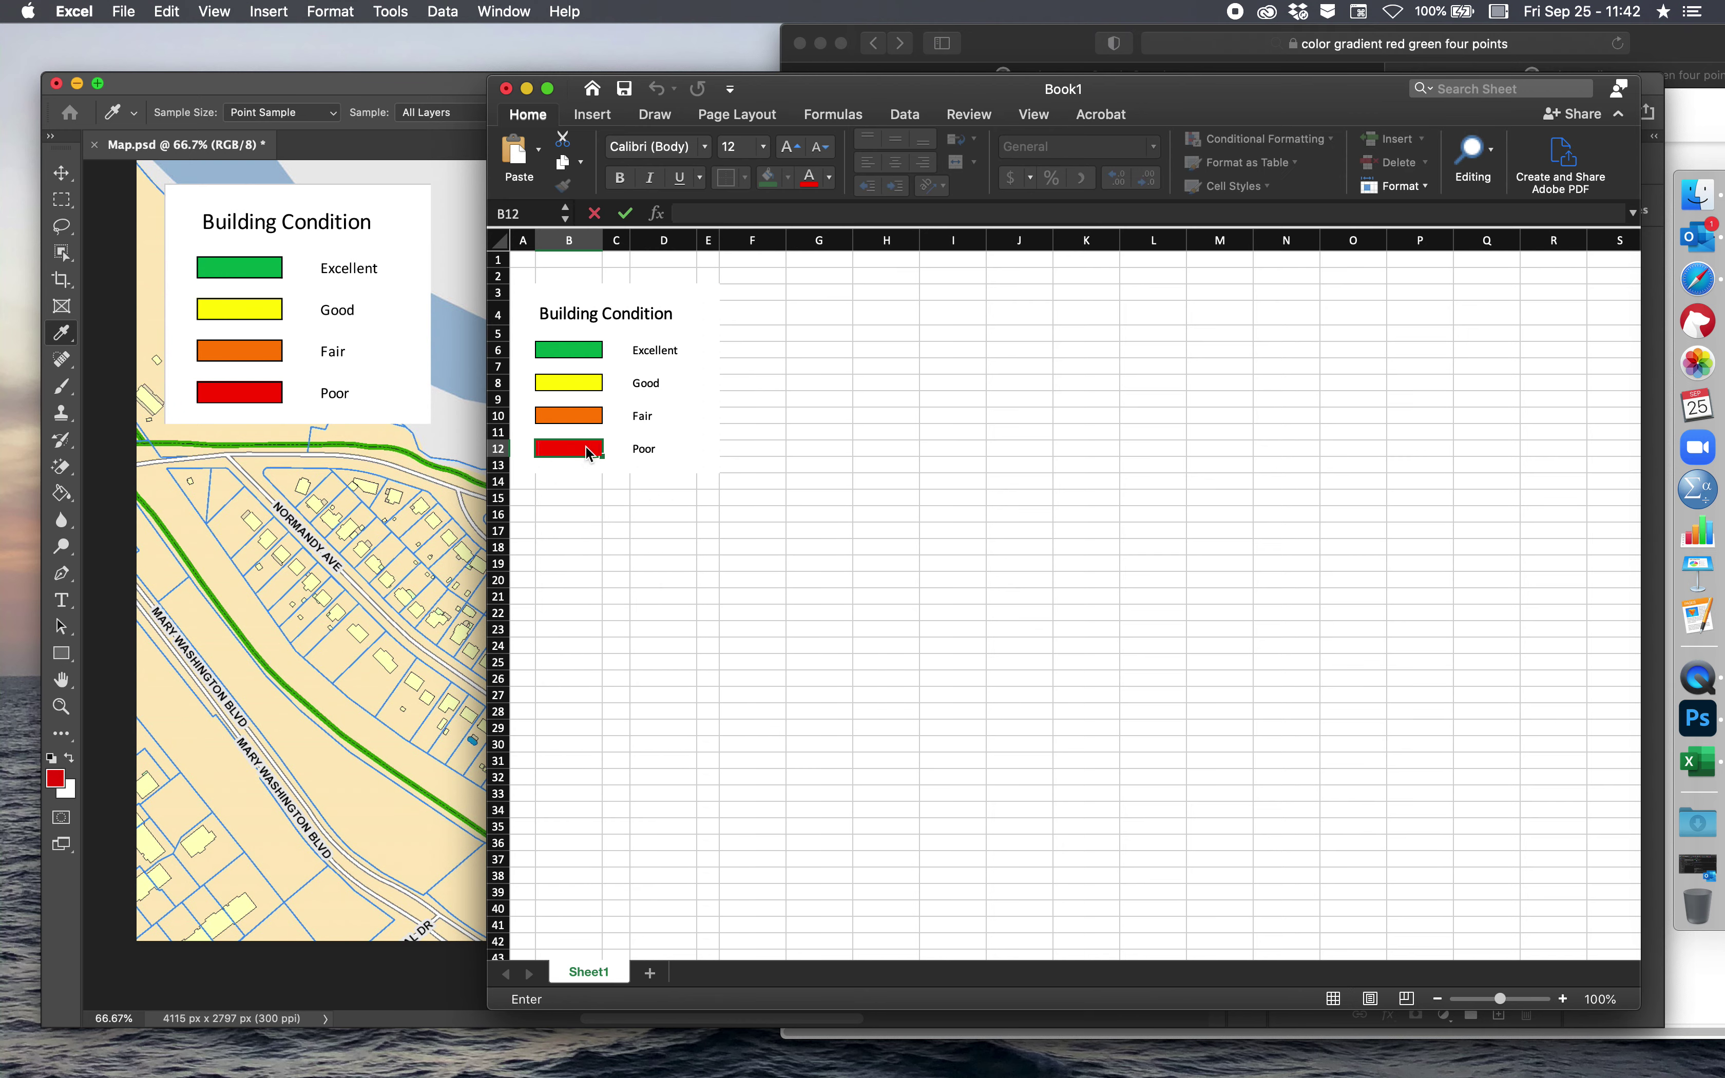
left_click(646, 514)
left_click(570, 449)
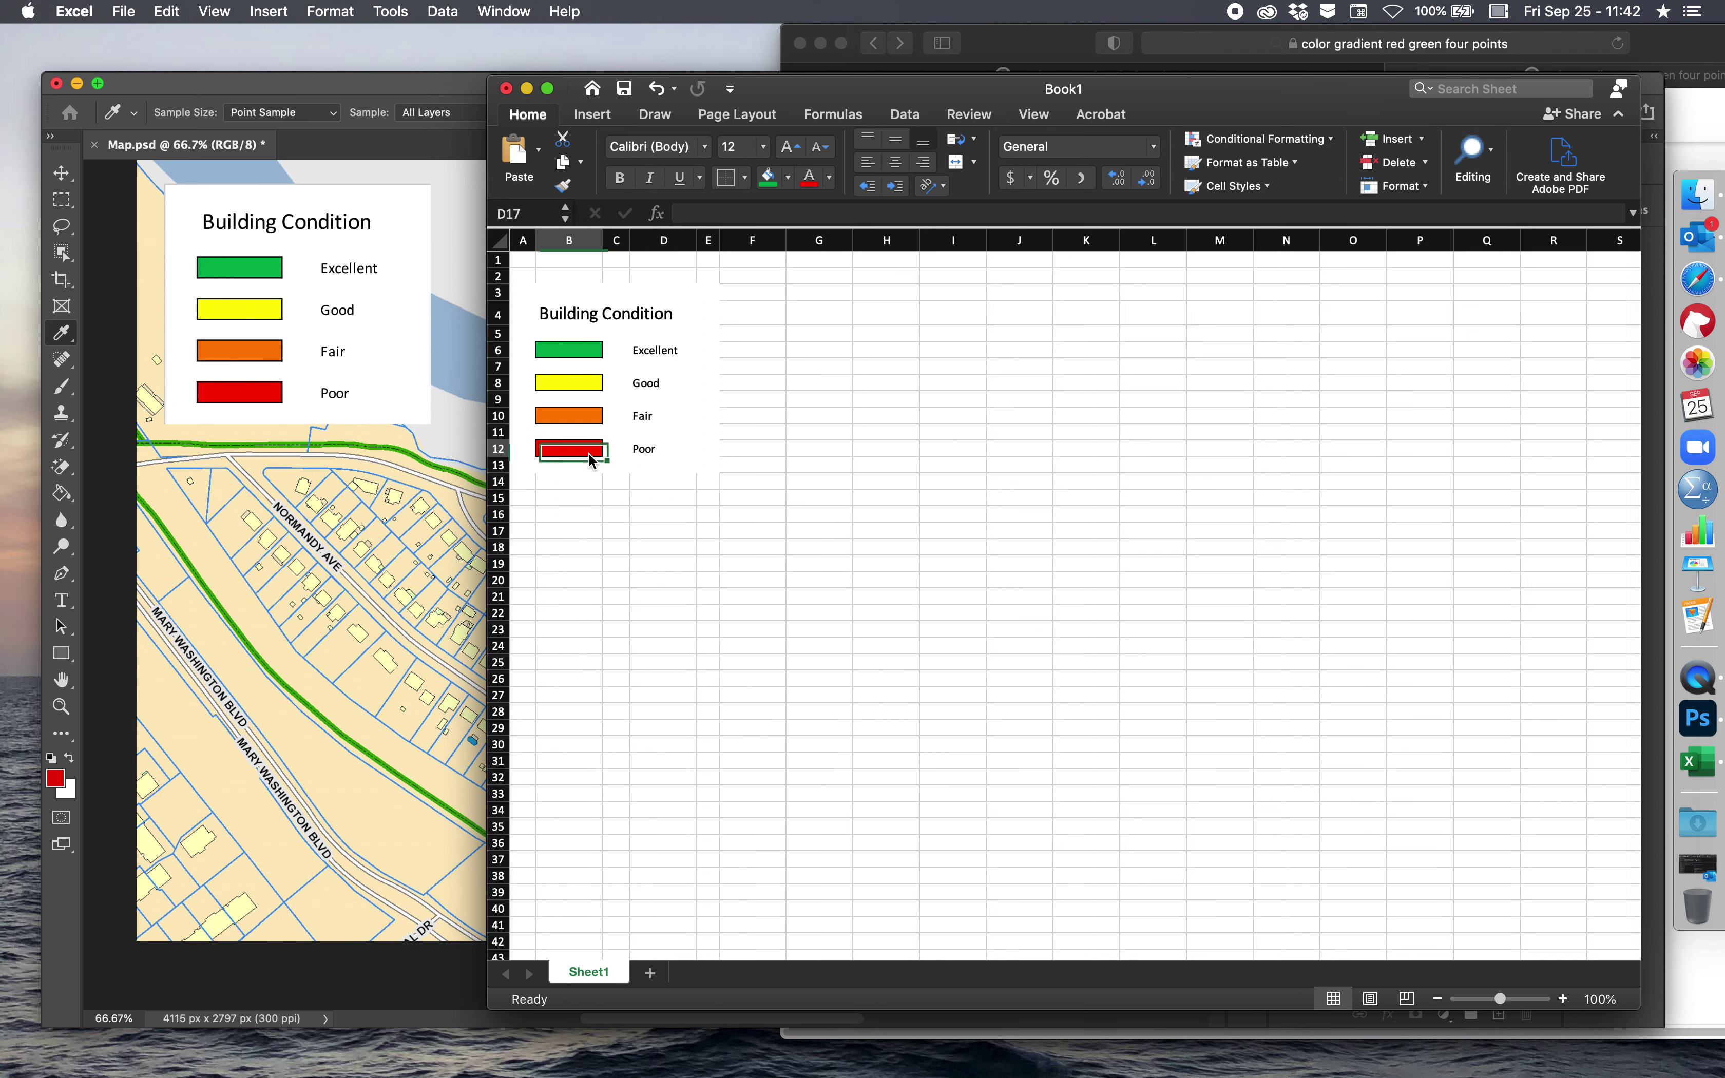
left_click(787, 178)
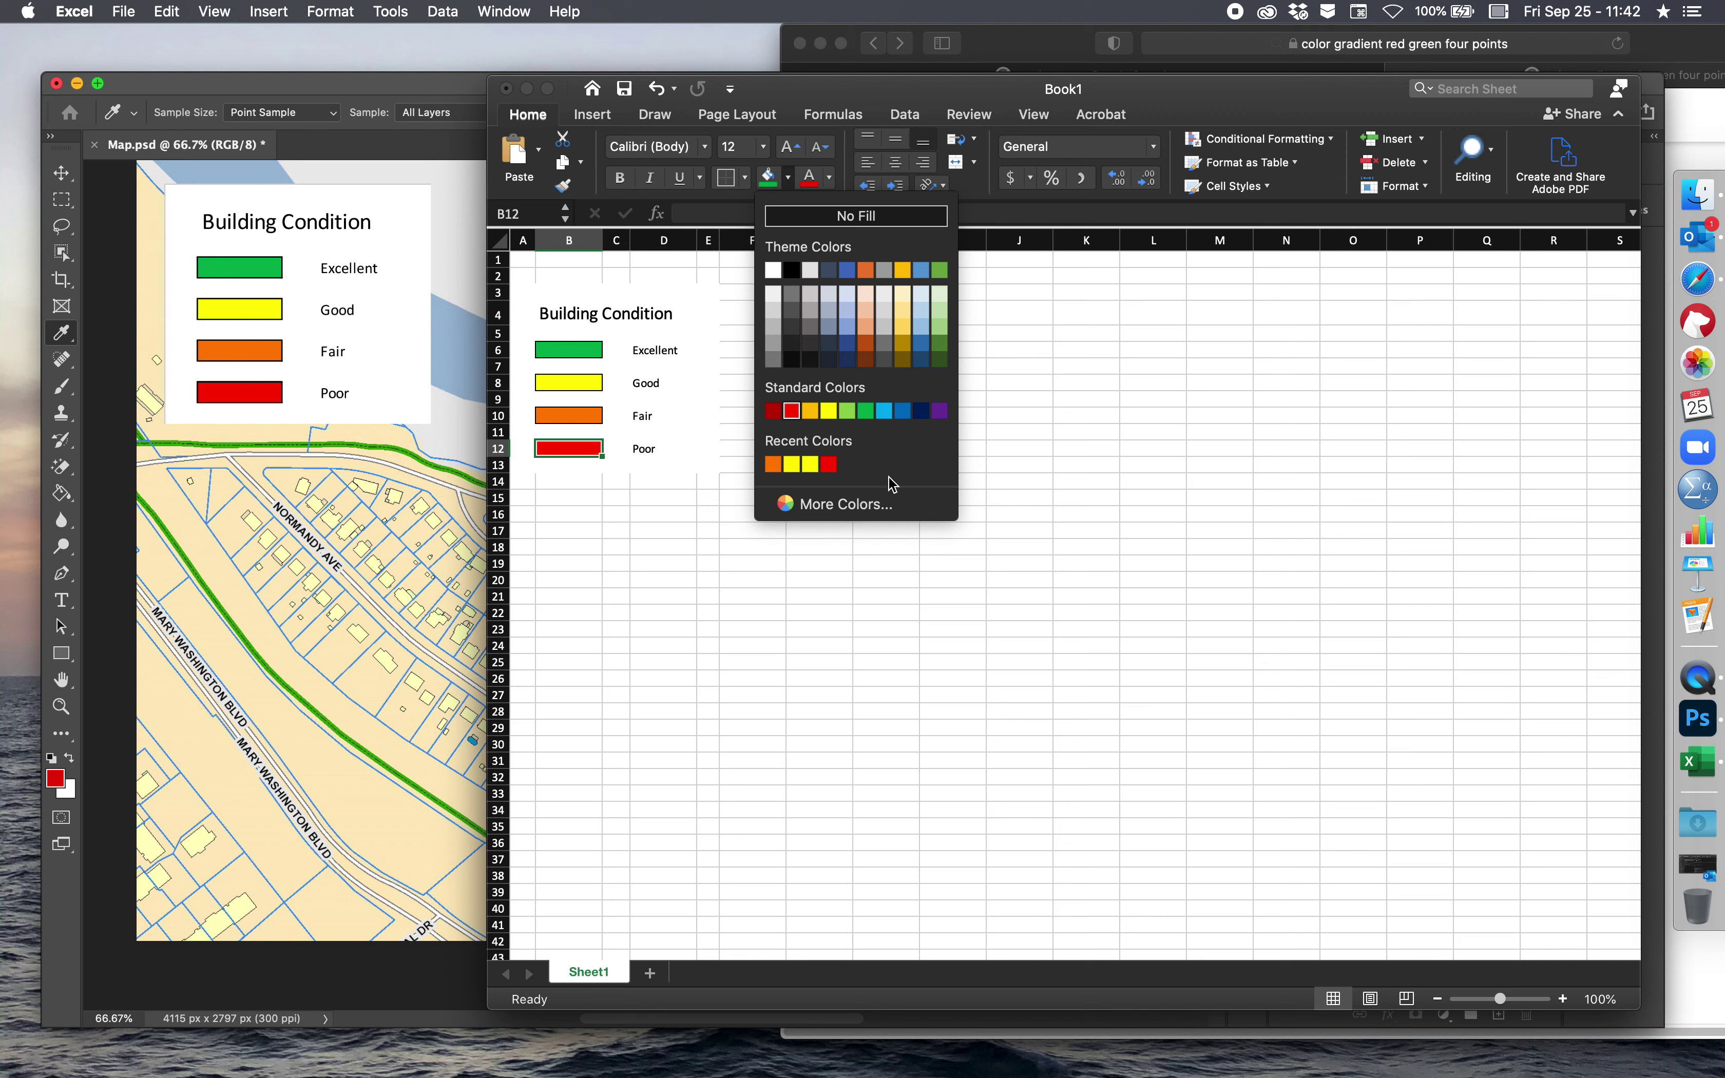
left_click(882, 503)
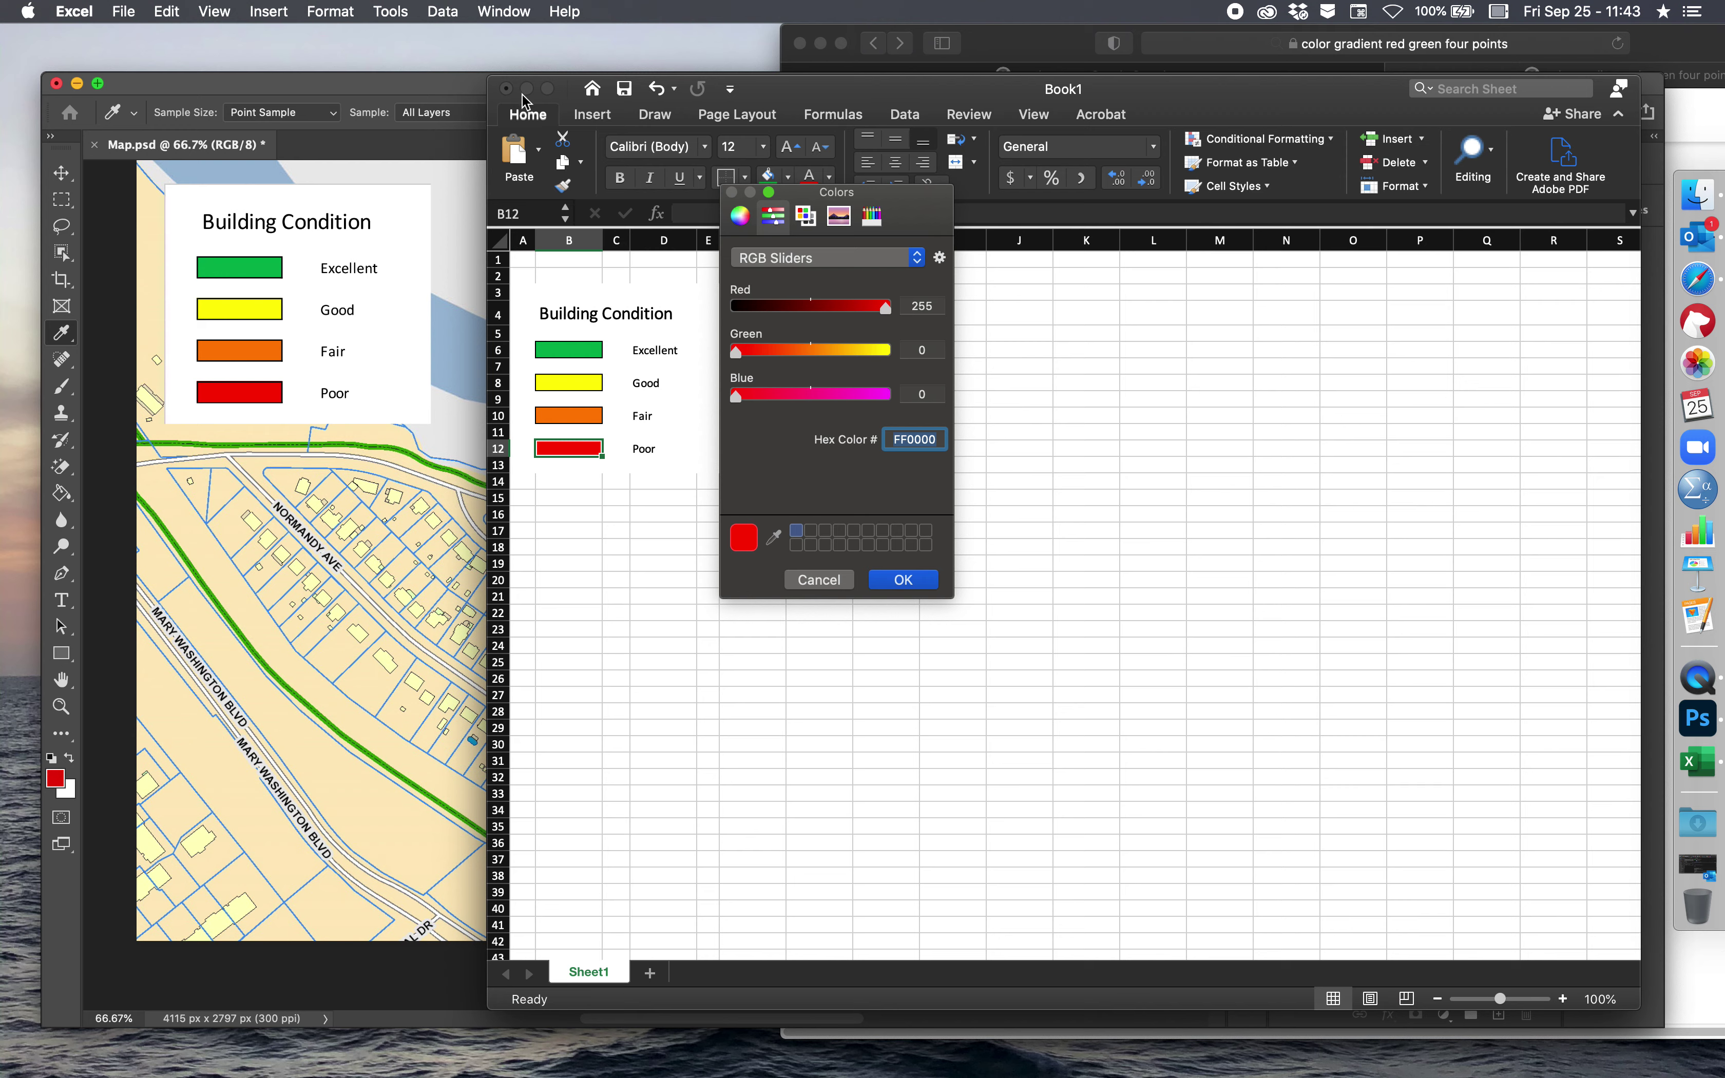
left_click(918, 580)
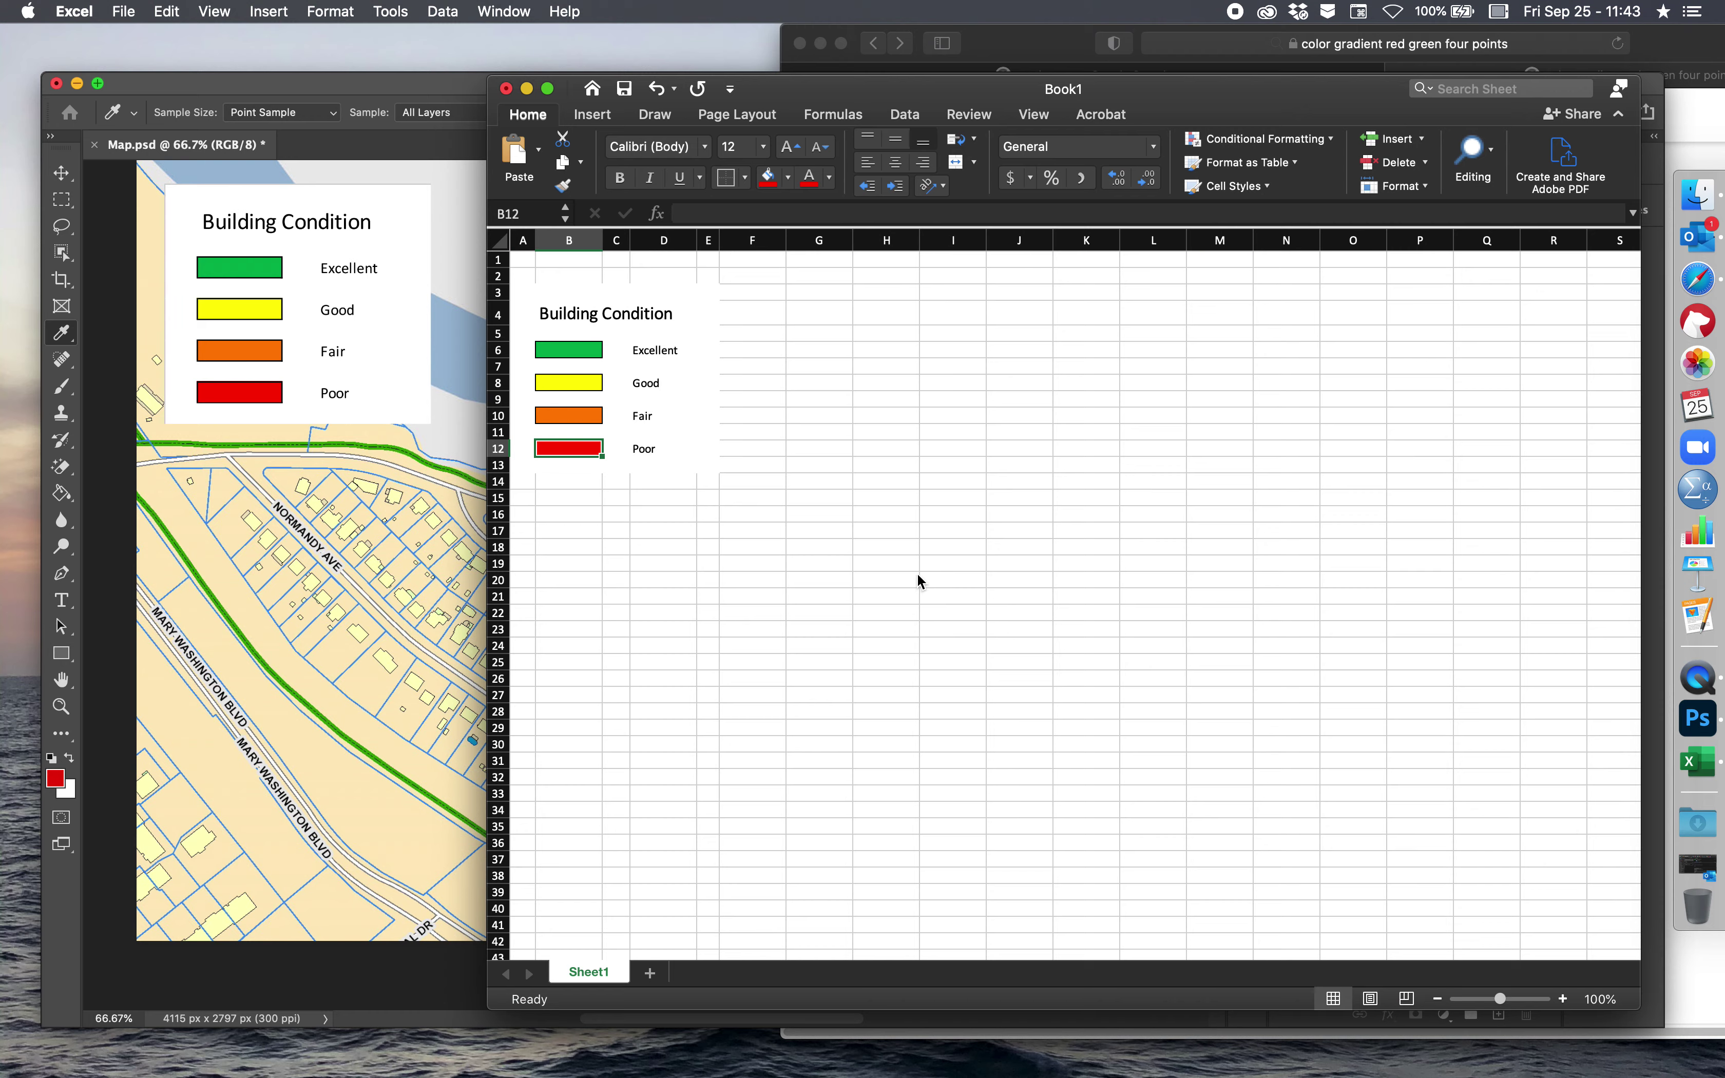
left_click(527, 89)
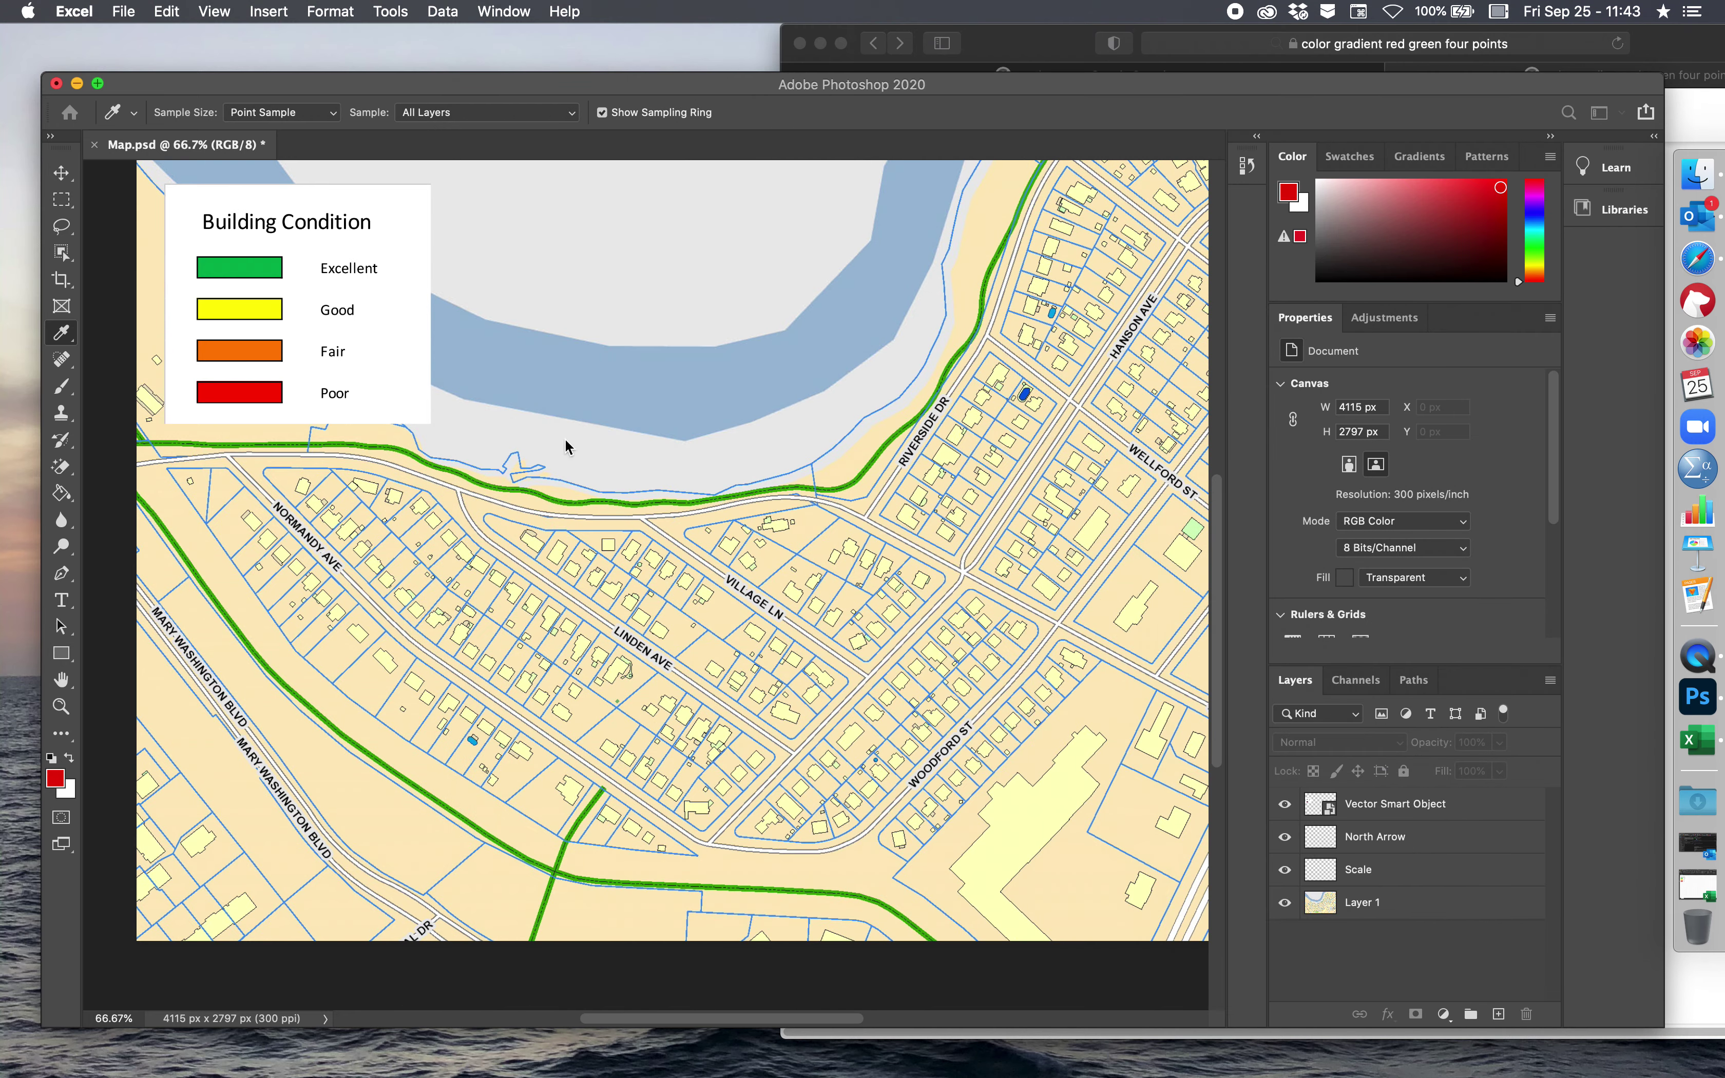
- Set Photoshop's foreground colour to pure red FF0000
left_click(55, 778)
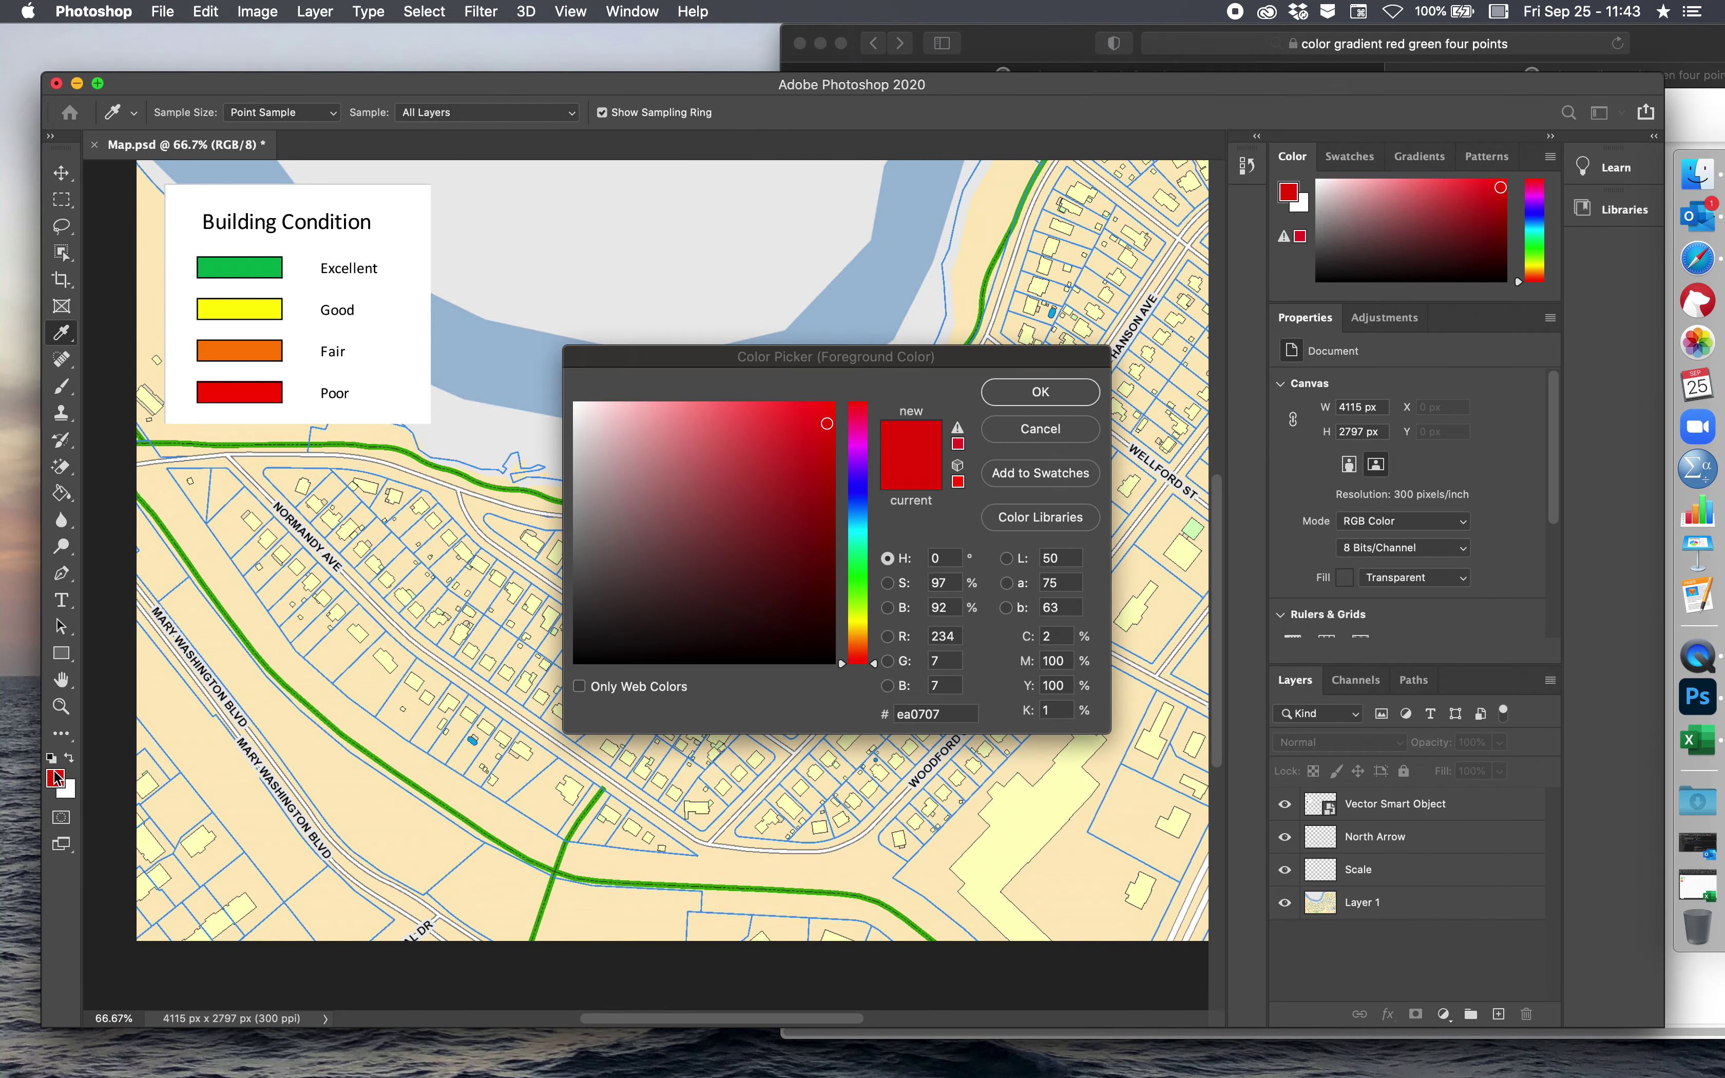
double_click(919, 714)
type("FF0000")
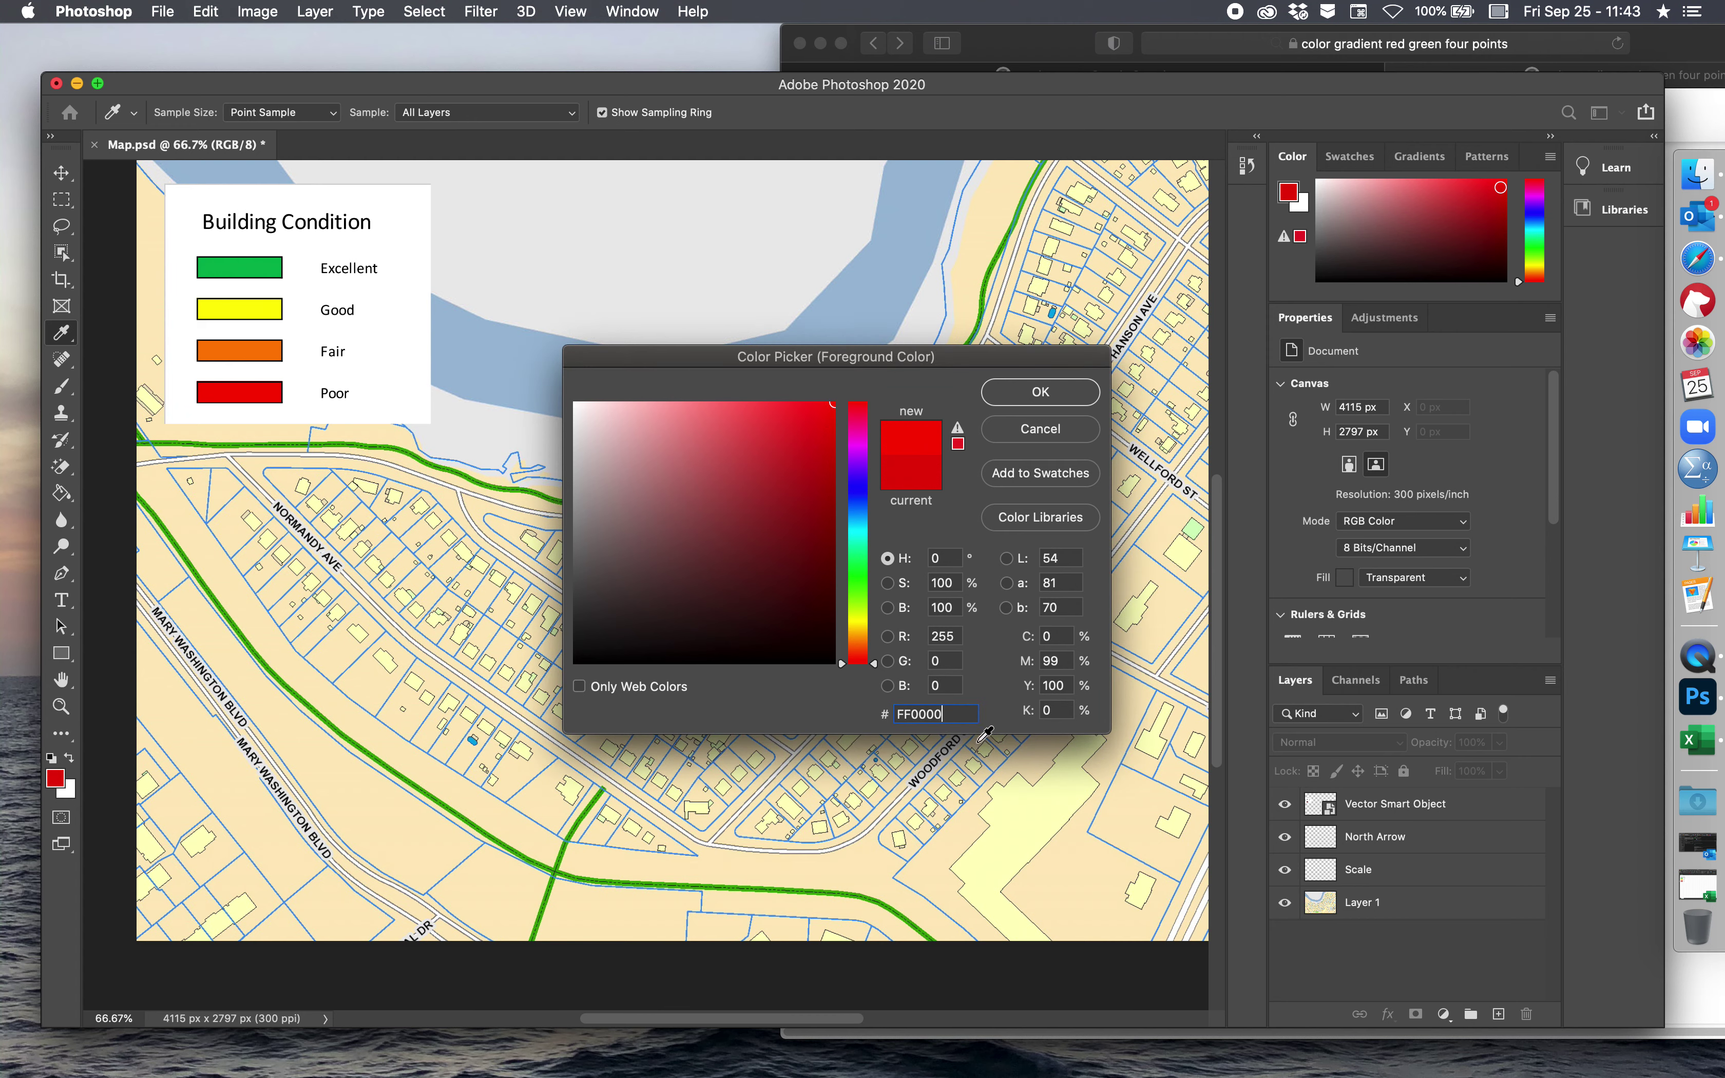
left_click(1039, 394)
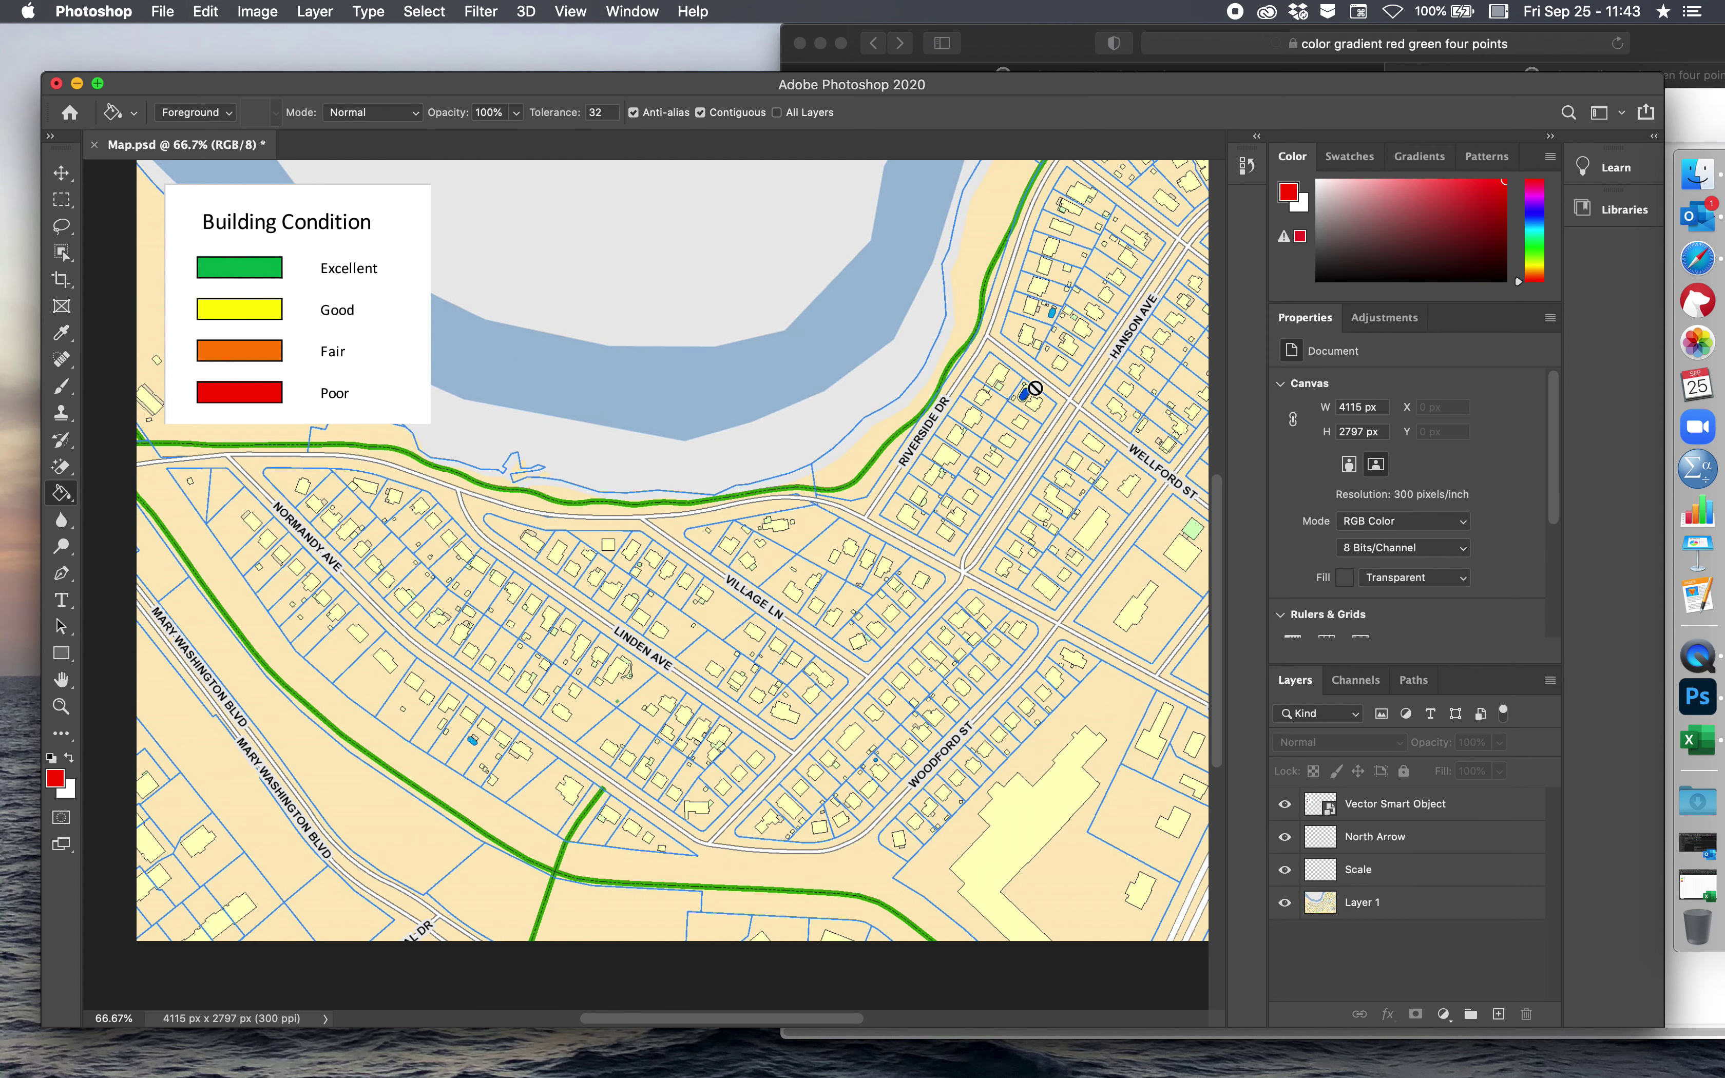
- On Layer 1 at 200% zoom, fill six house footprints near Village Ln and Linden Ave red
left_click(1382, 904)
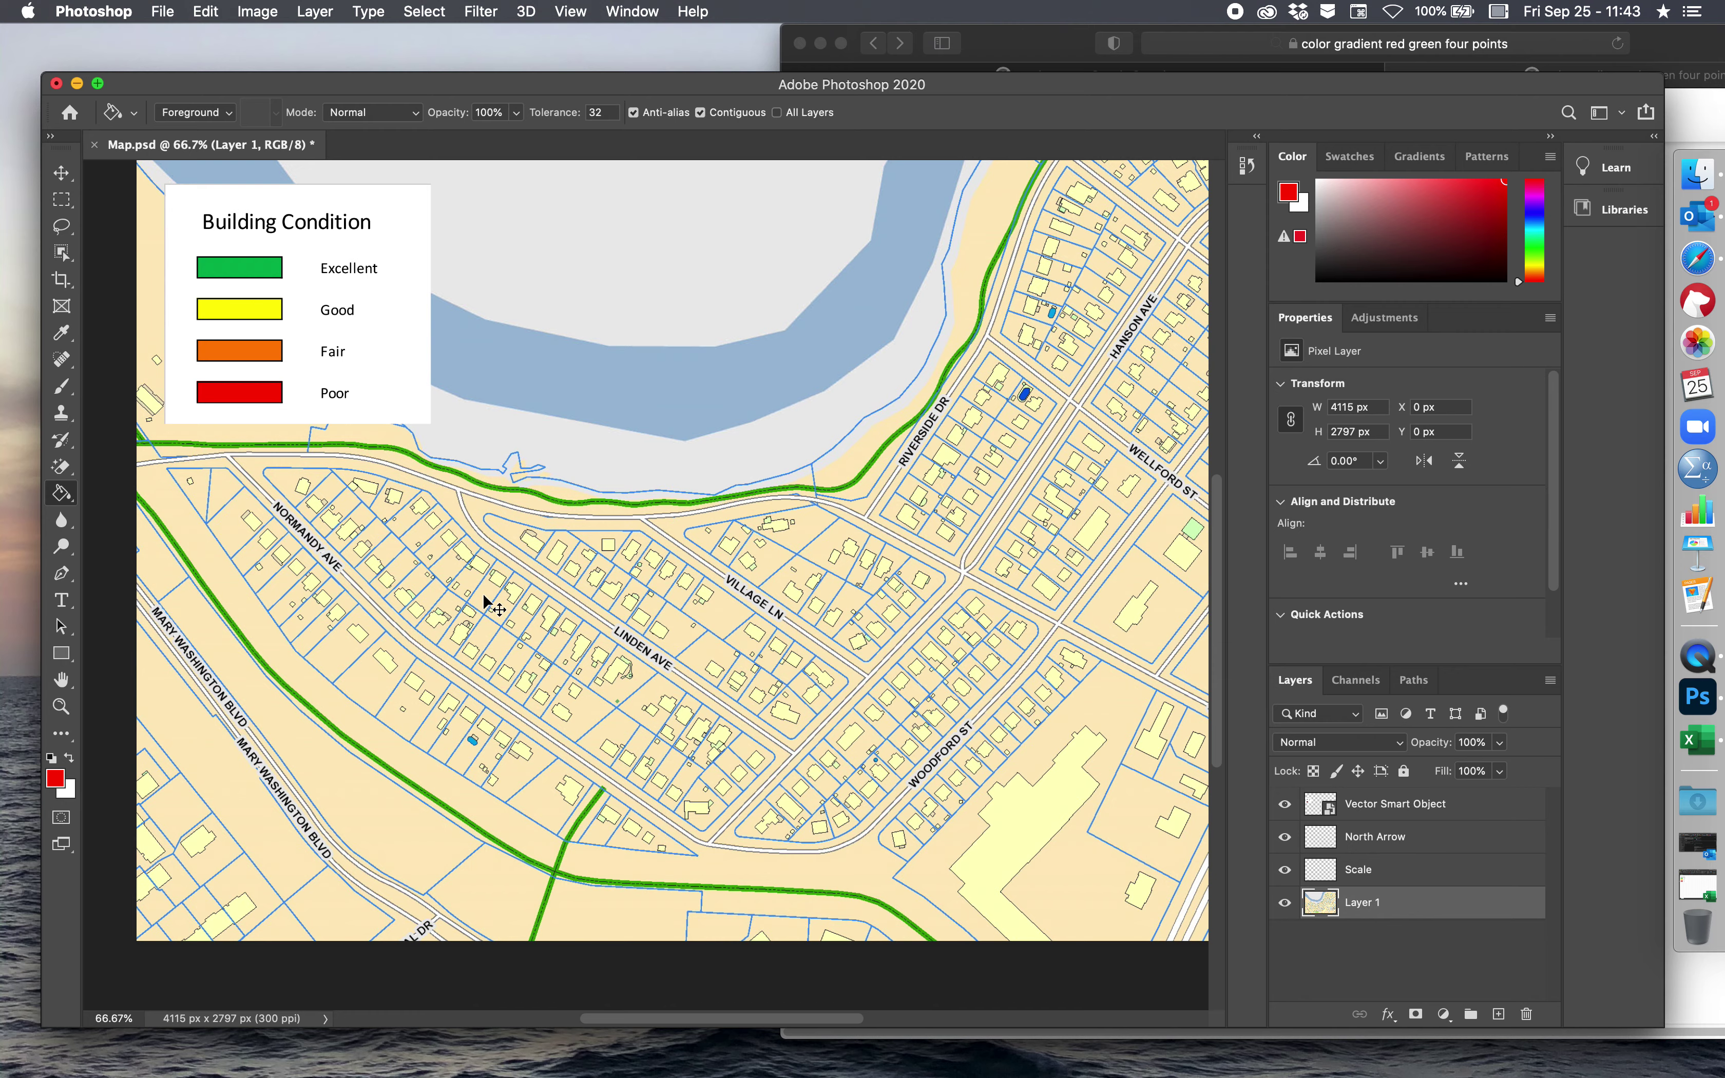
key("super+plus")
key("super+plus")
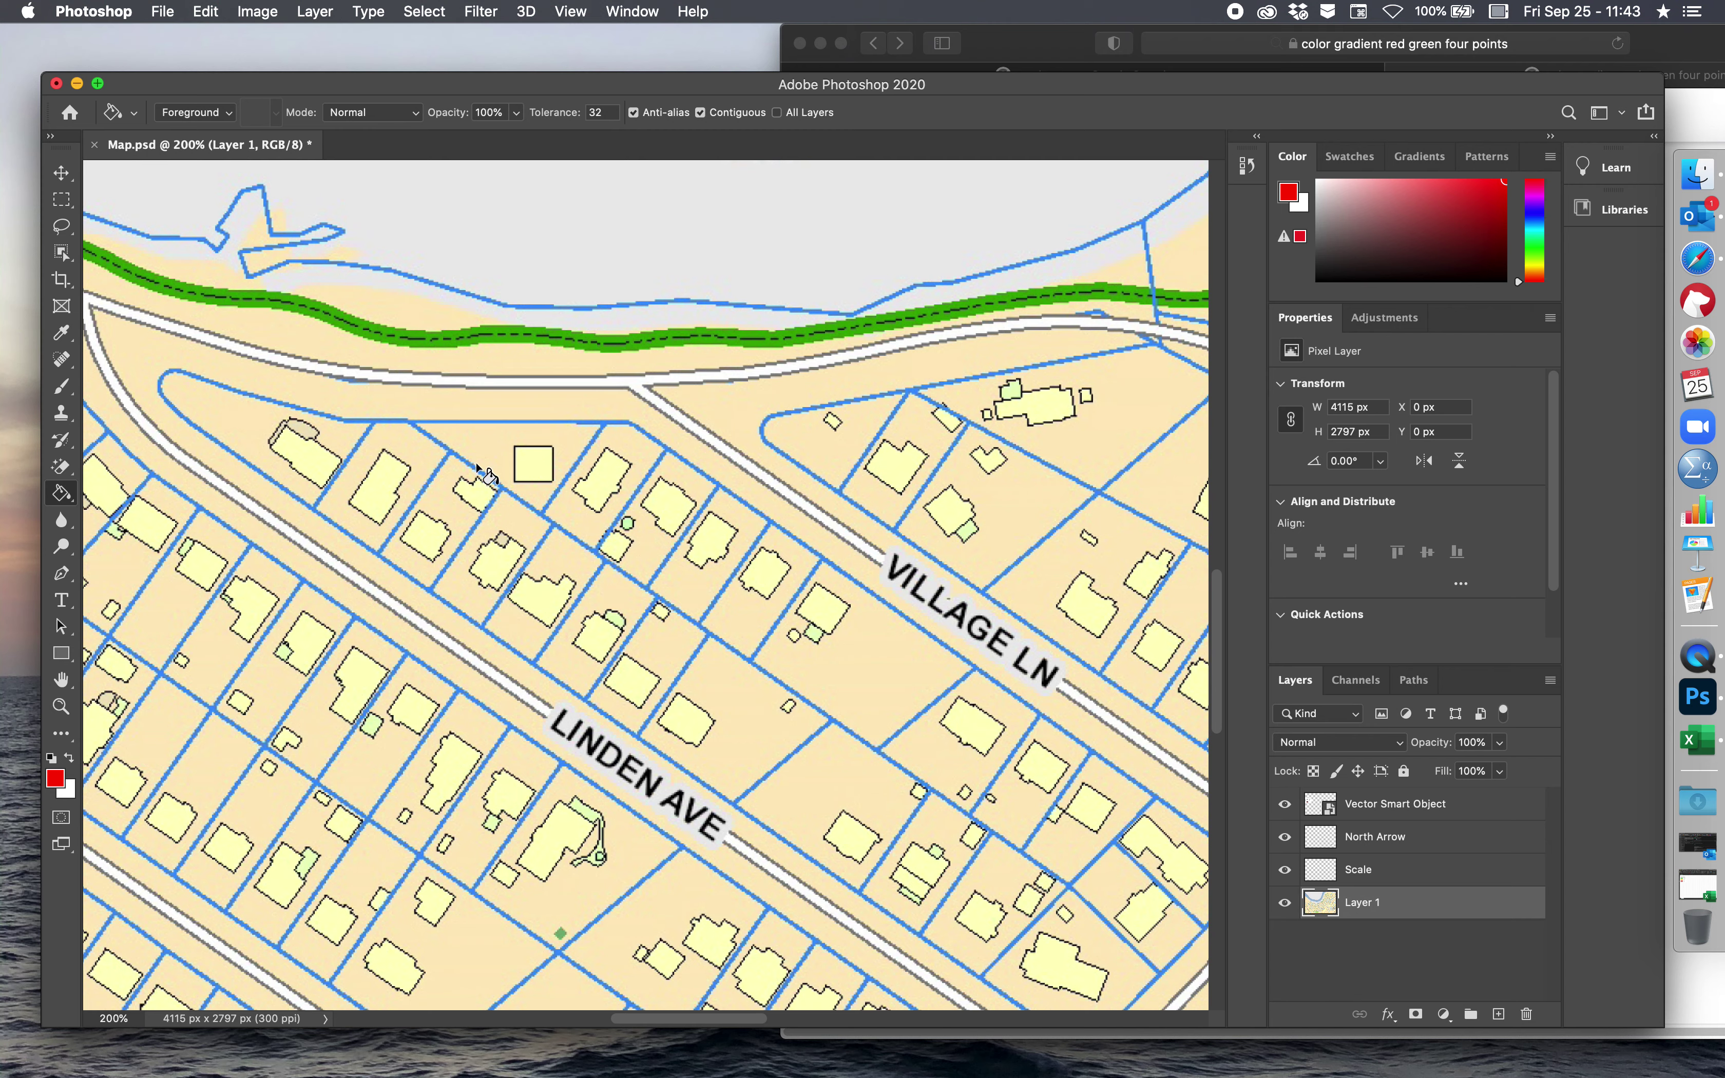
left_click(311, 465)
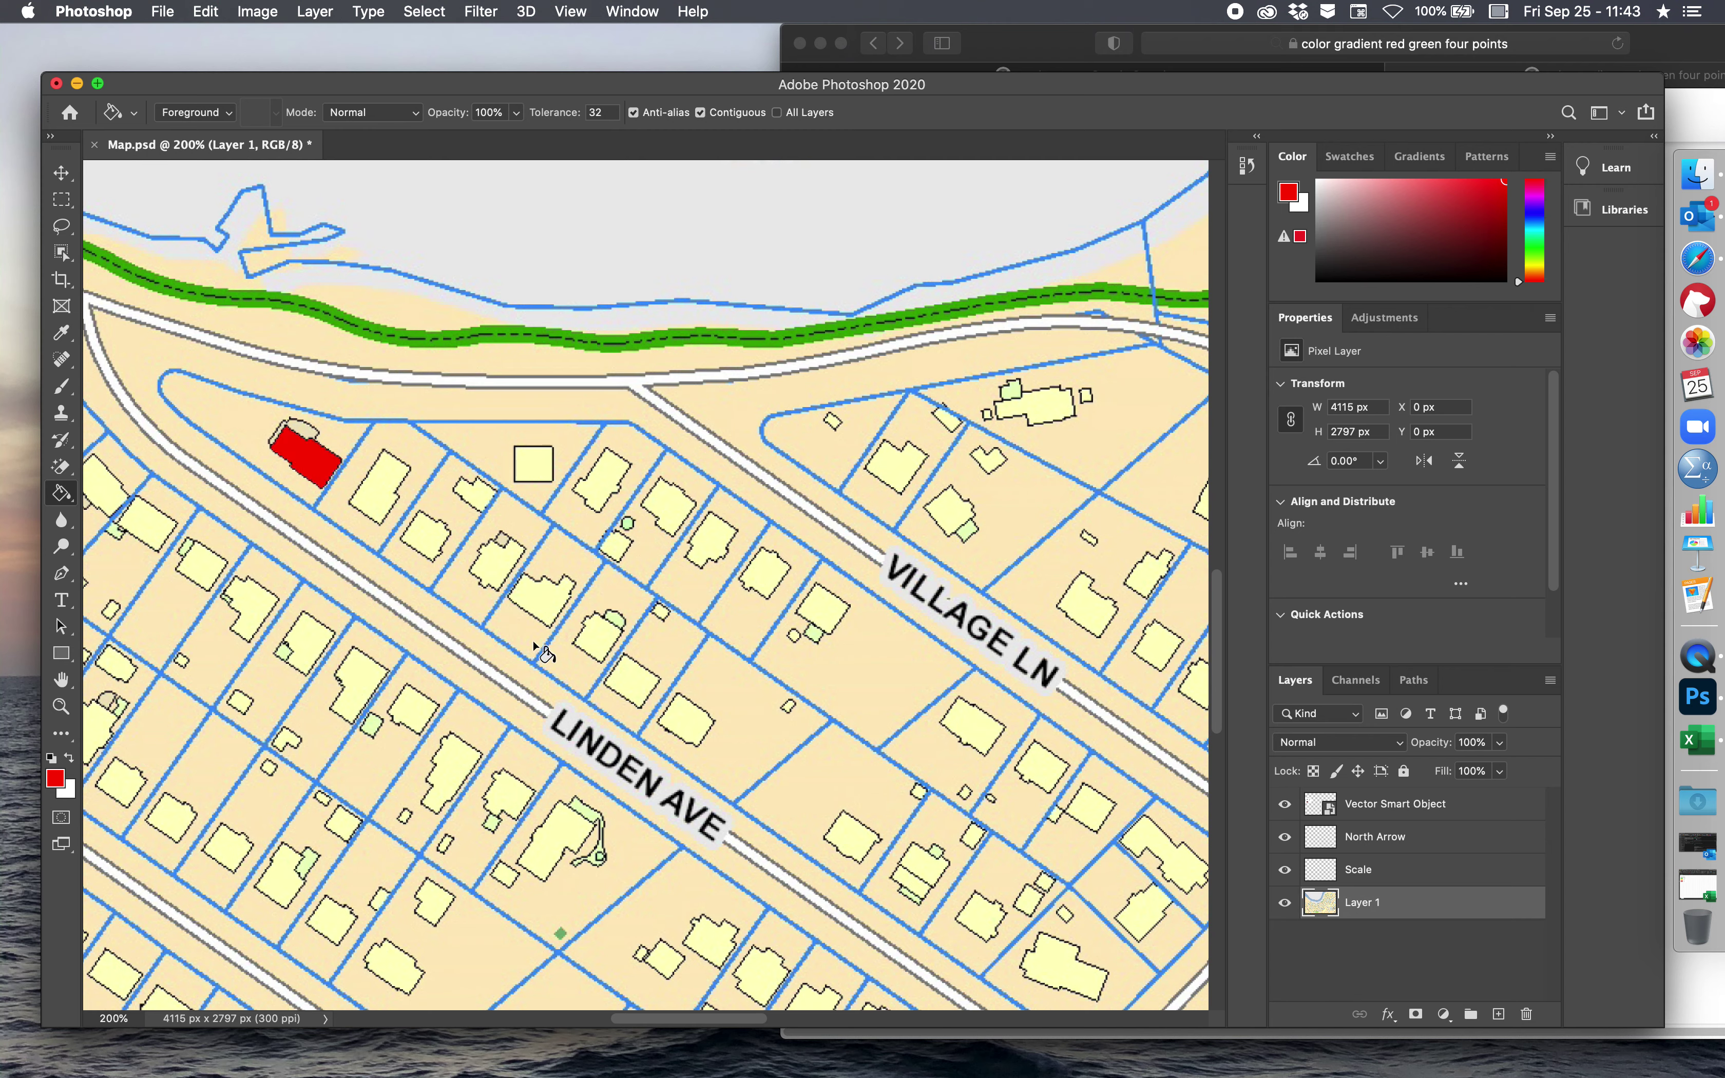
left_click(638, 676)
left_click(969, 724)
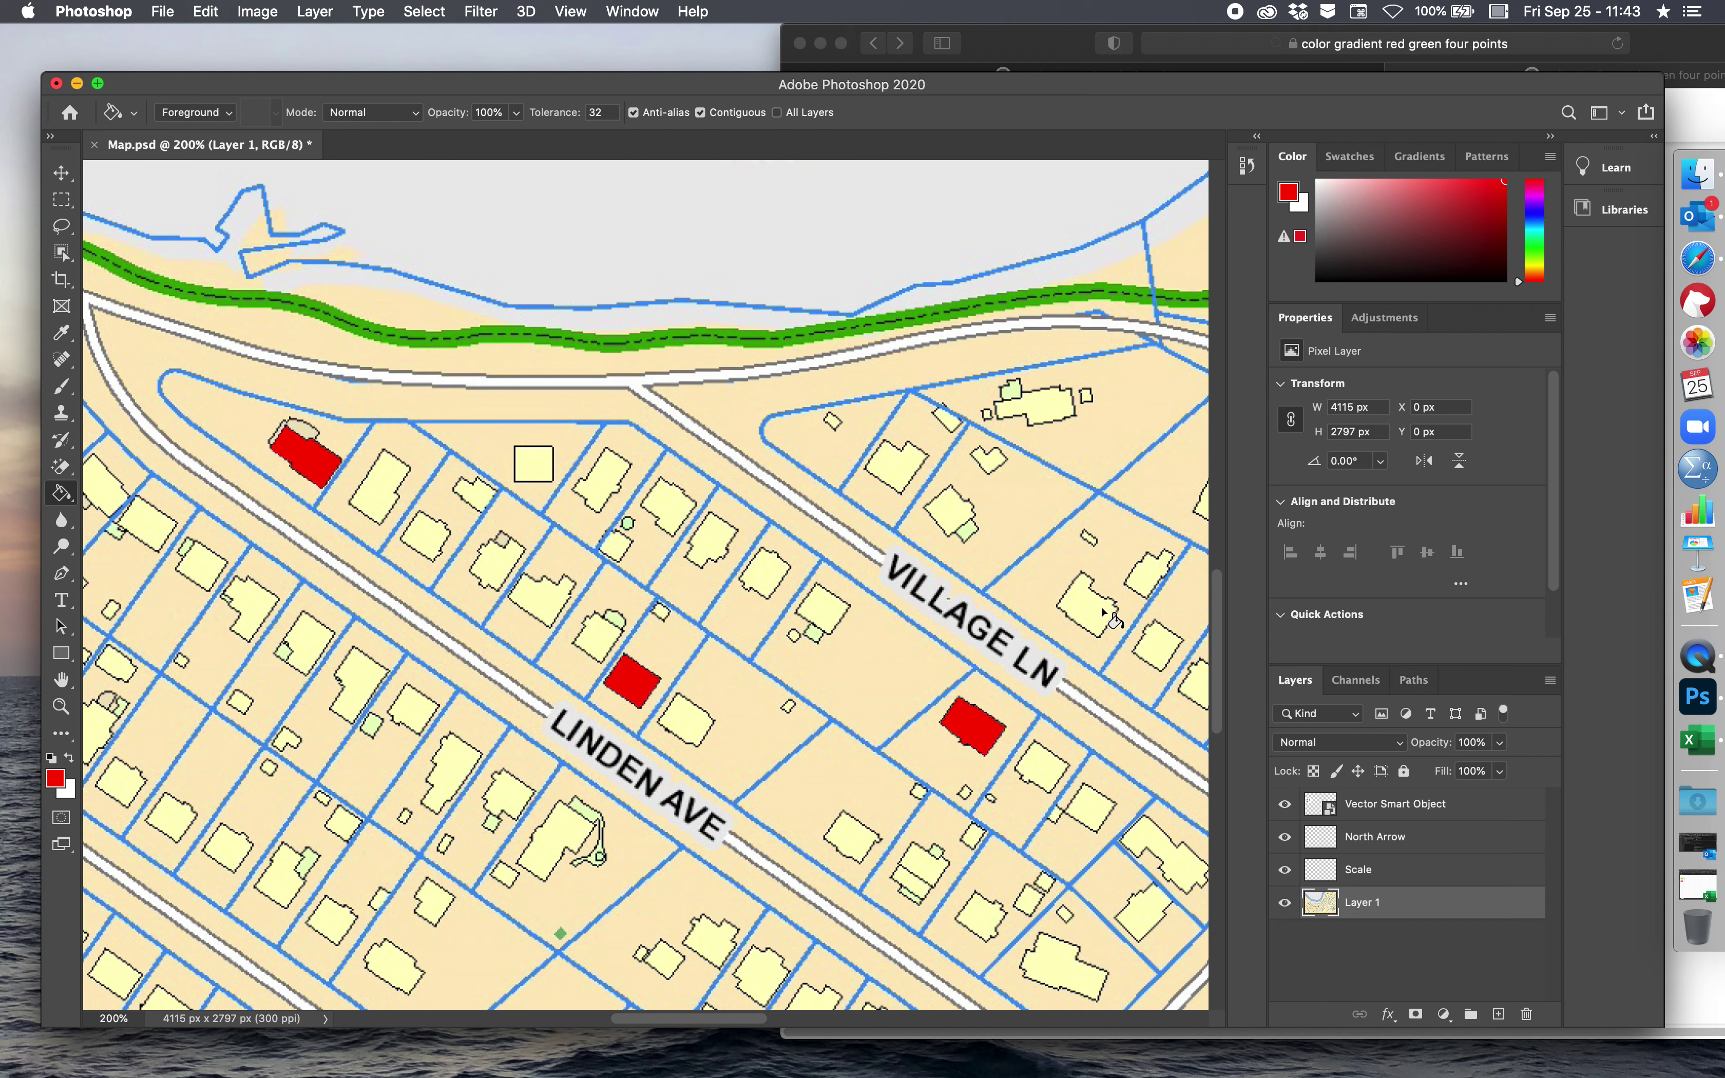
left_click(1102, 611)
left_click(1156, 571)
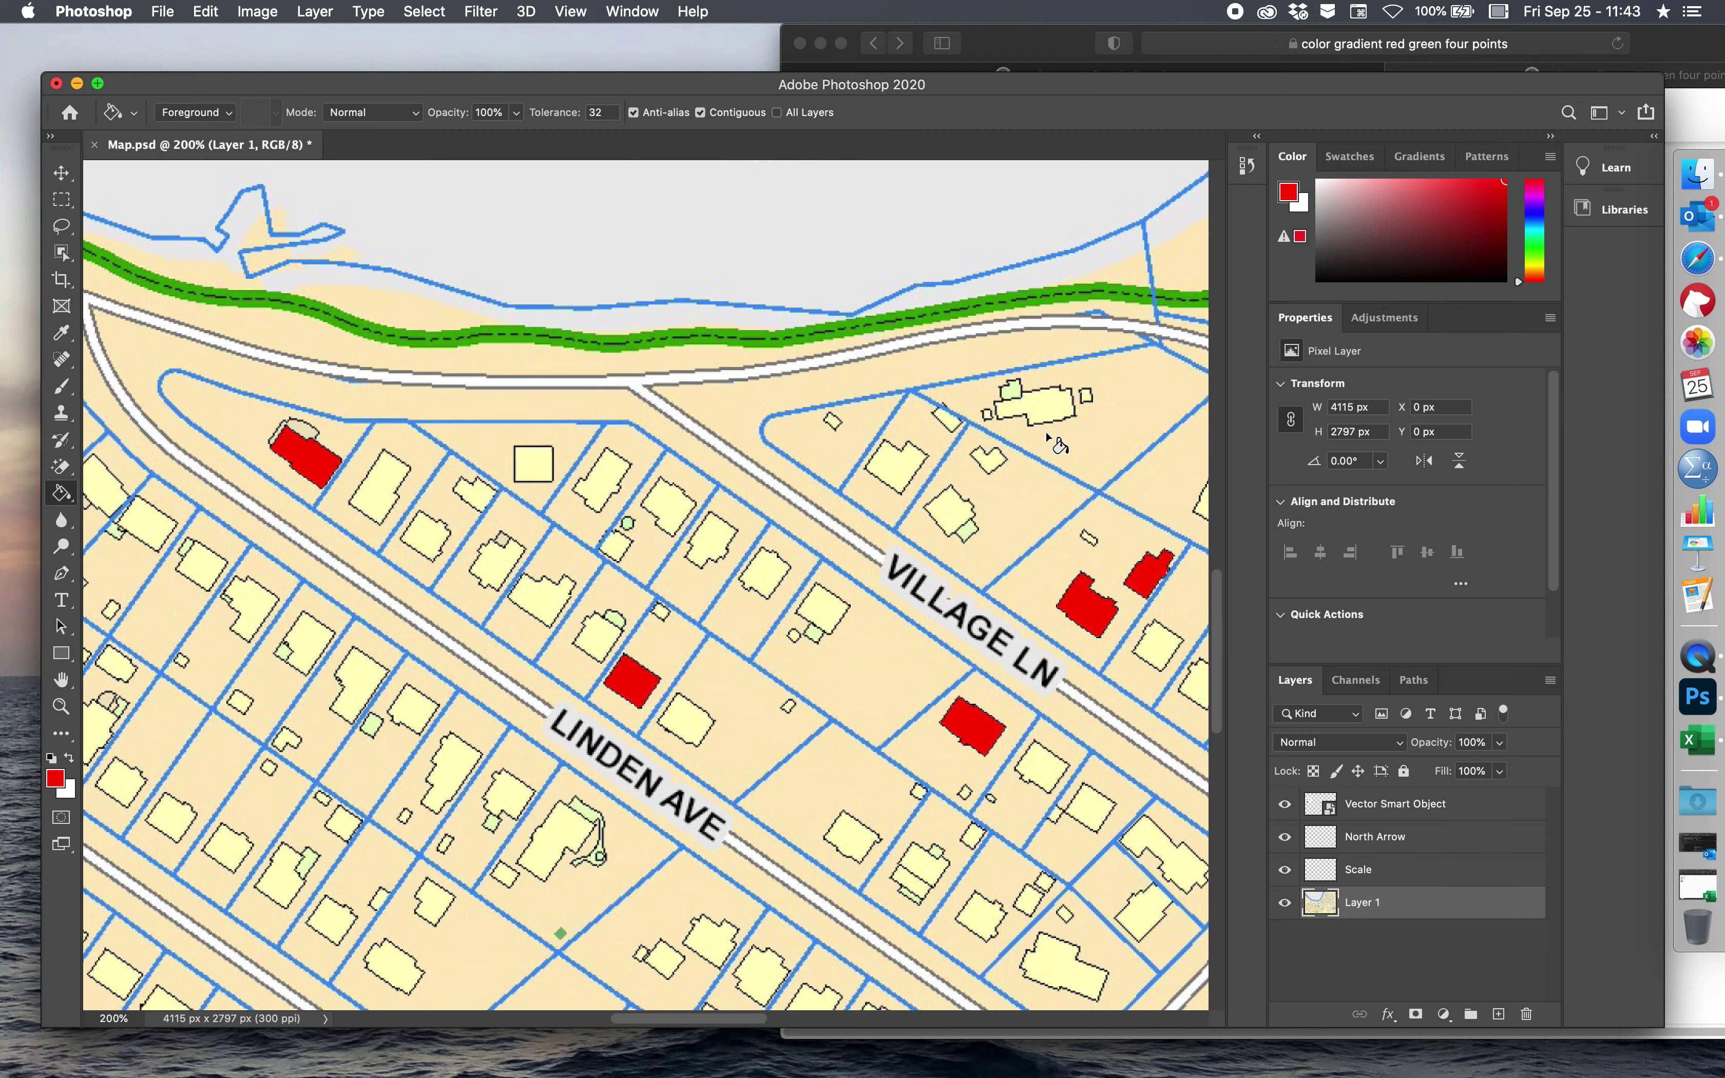
left_click(1050, 406)
scroll(844, 833, "down", 3)
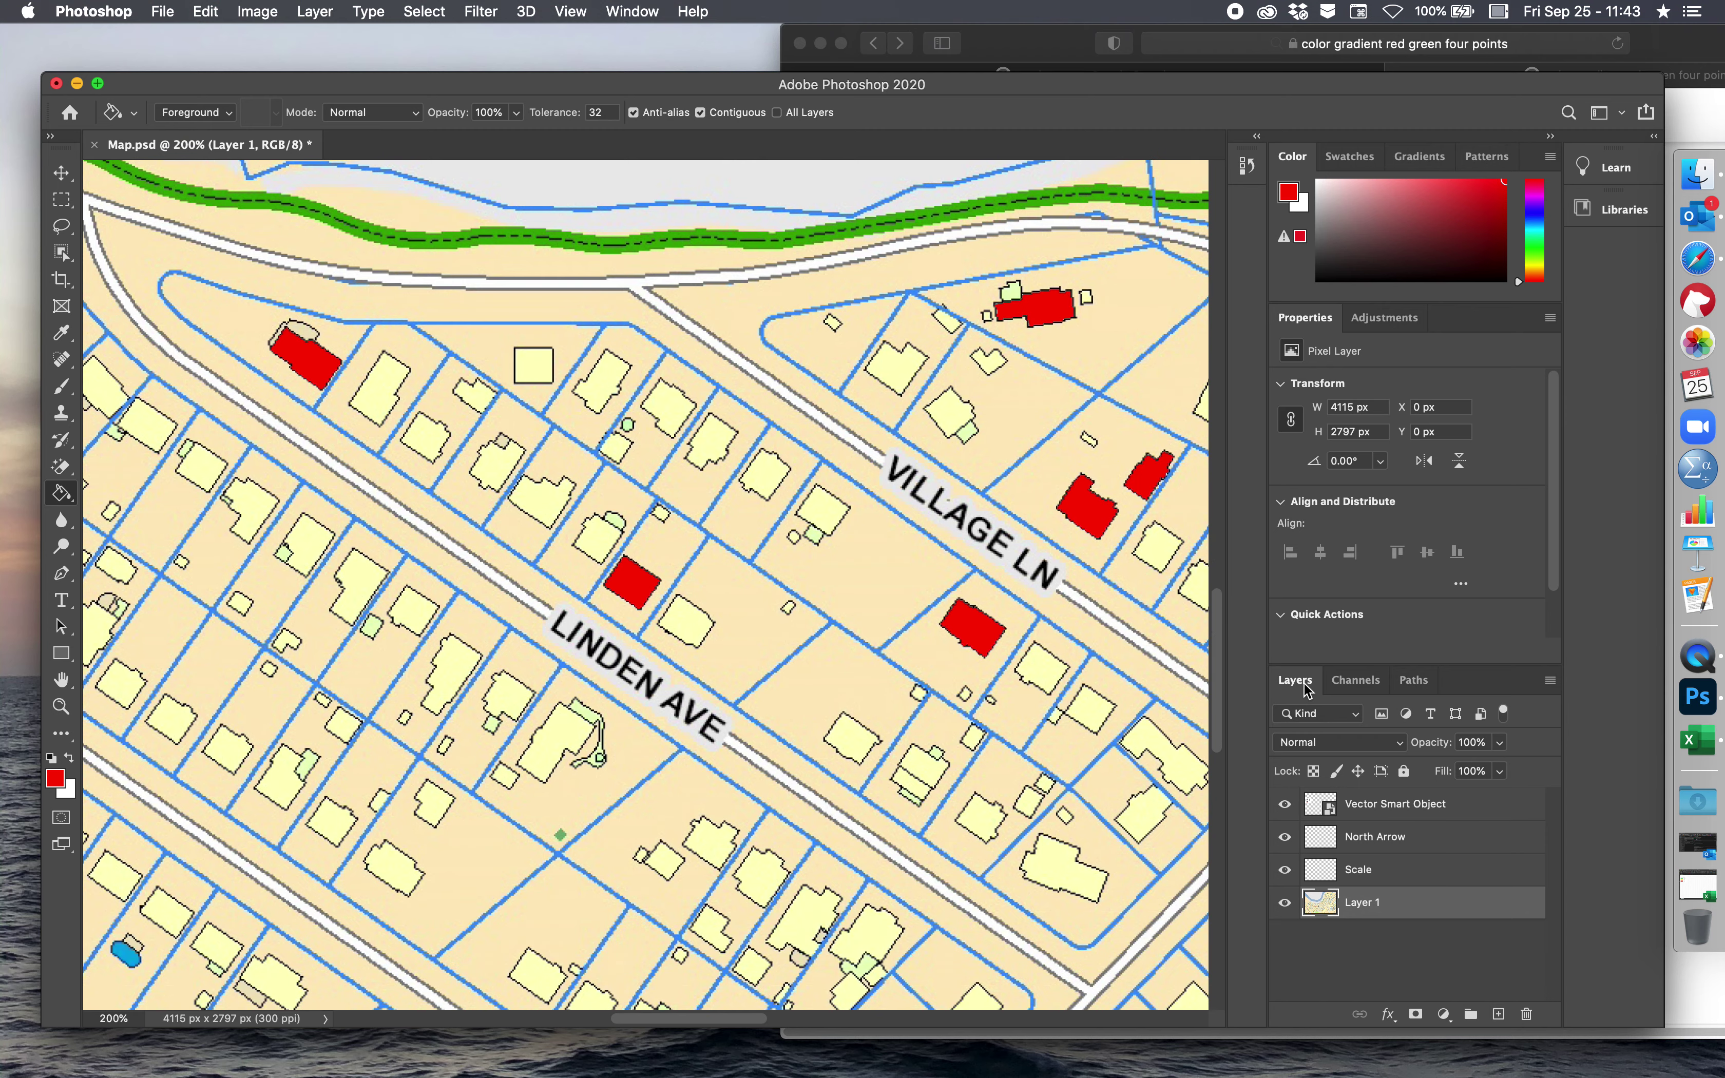
left_click(1703, 1022)
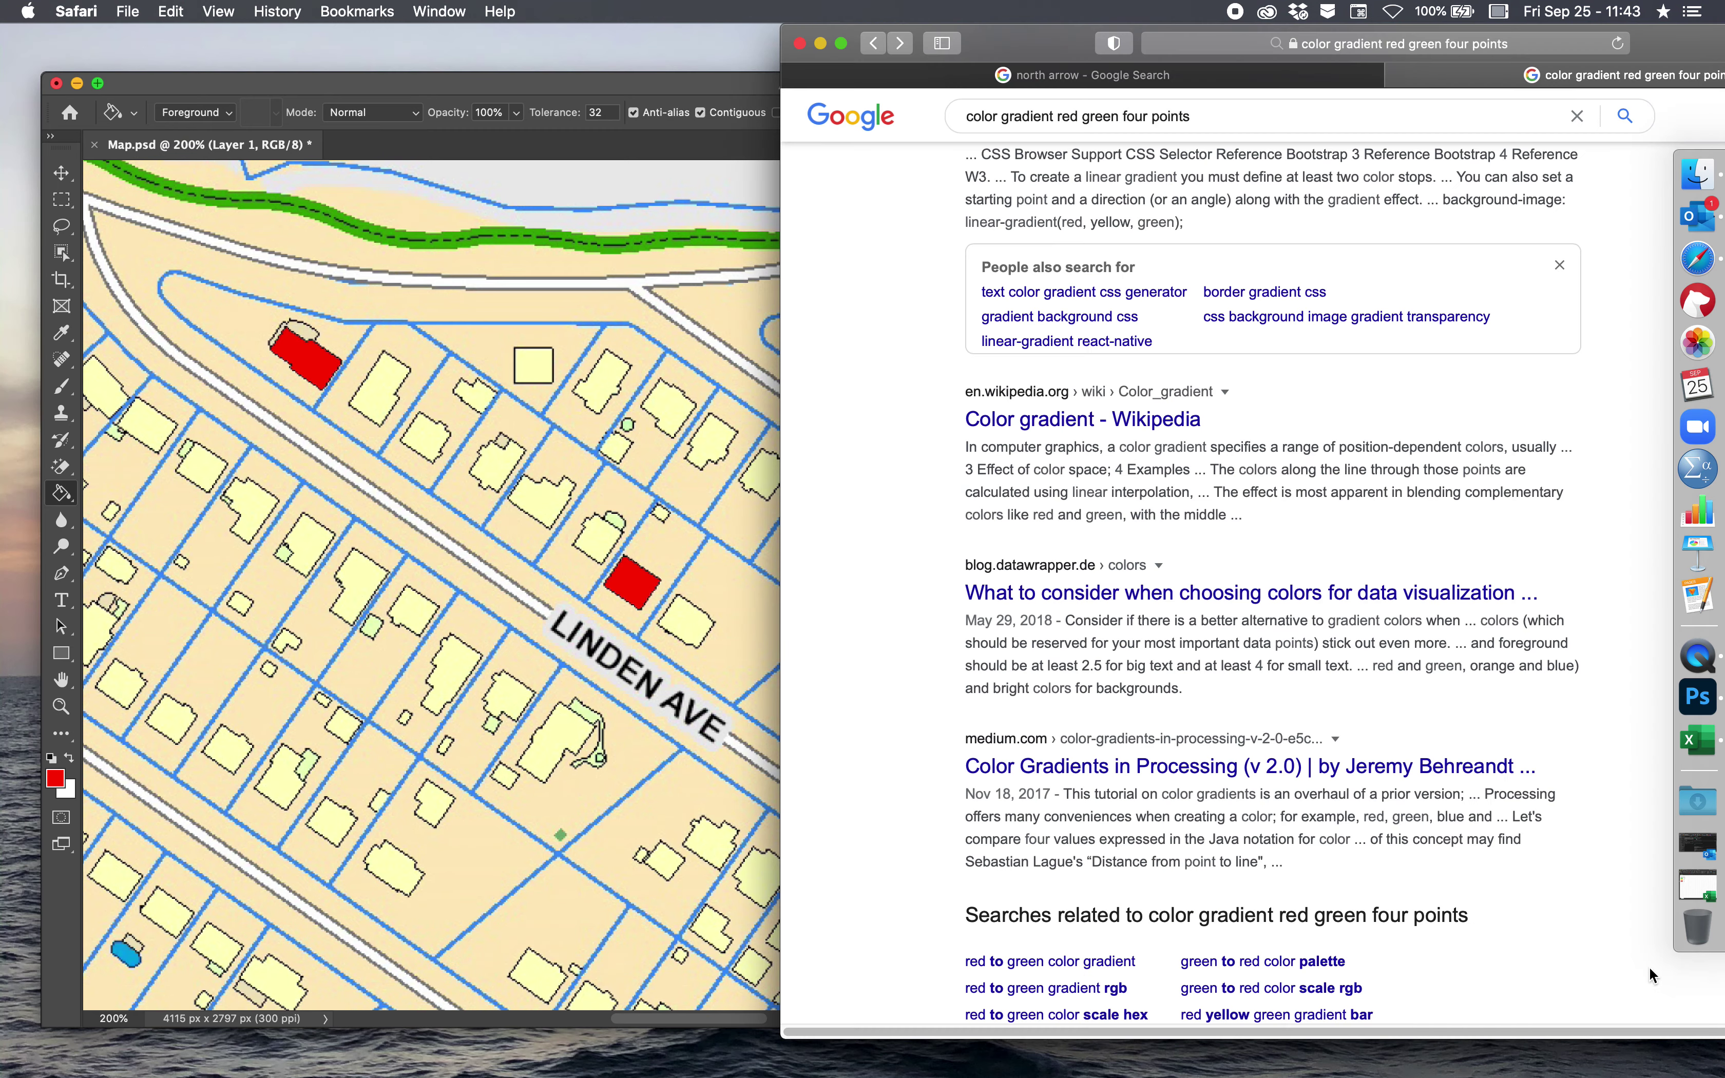
- Read the Fair swatch's hex value FF7F00 in Excel's colour settings without changing it
left_click(822, 46)
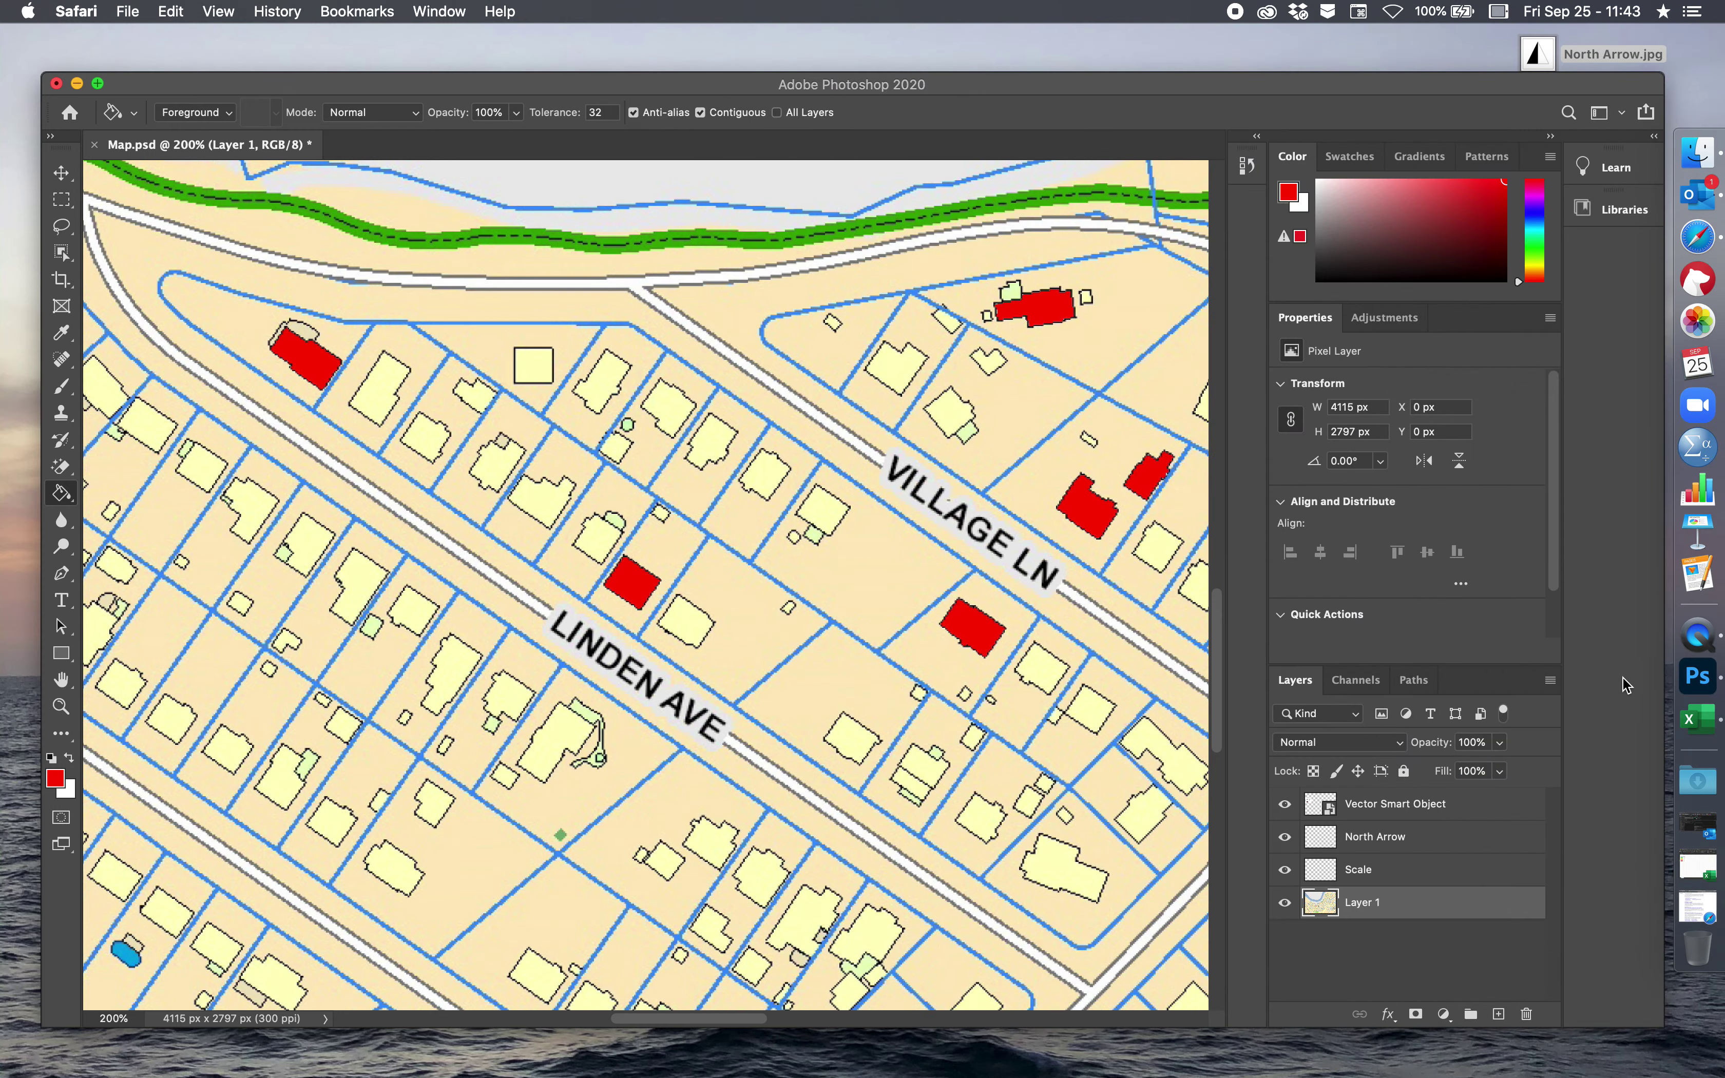
left_click(1699, 719)
left_click(580, 420)
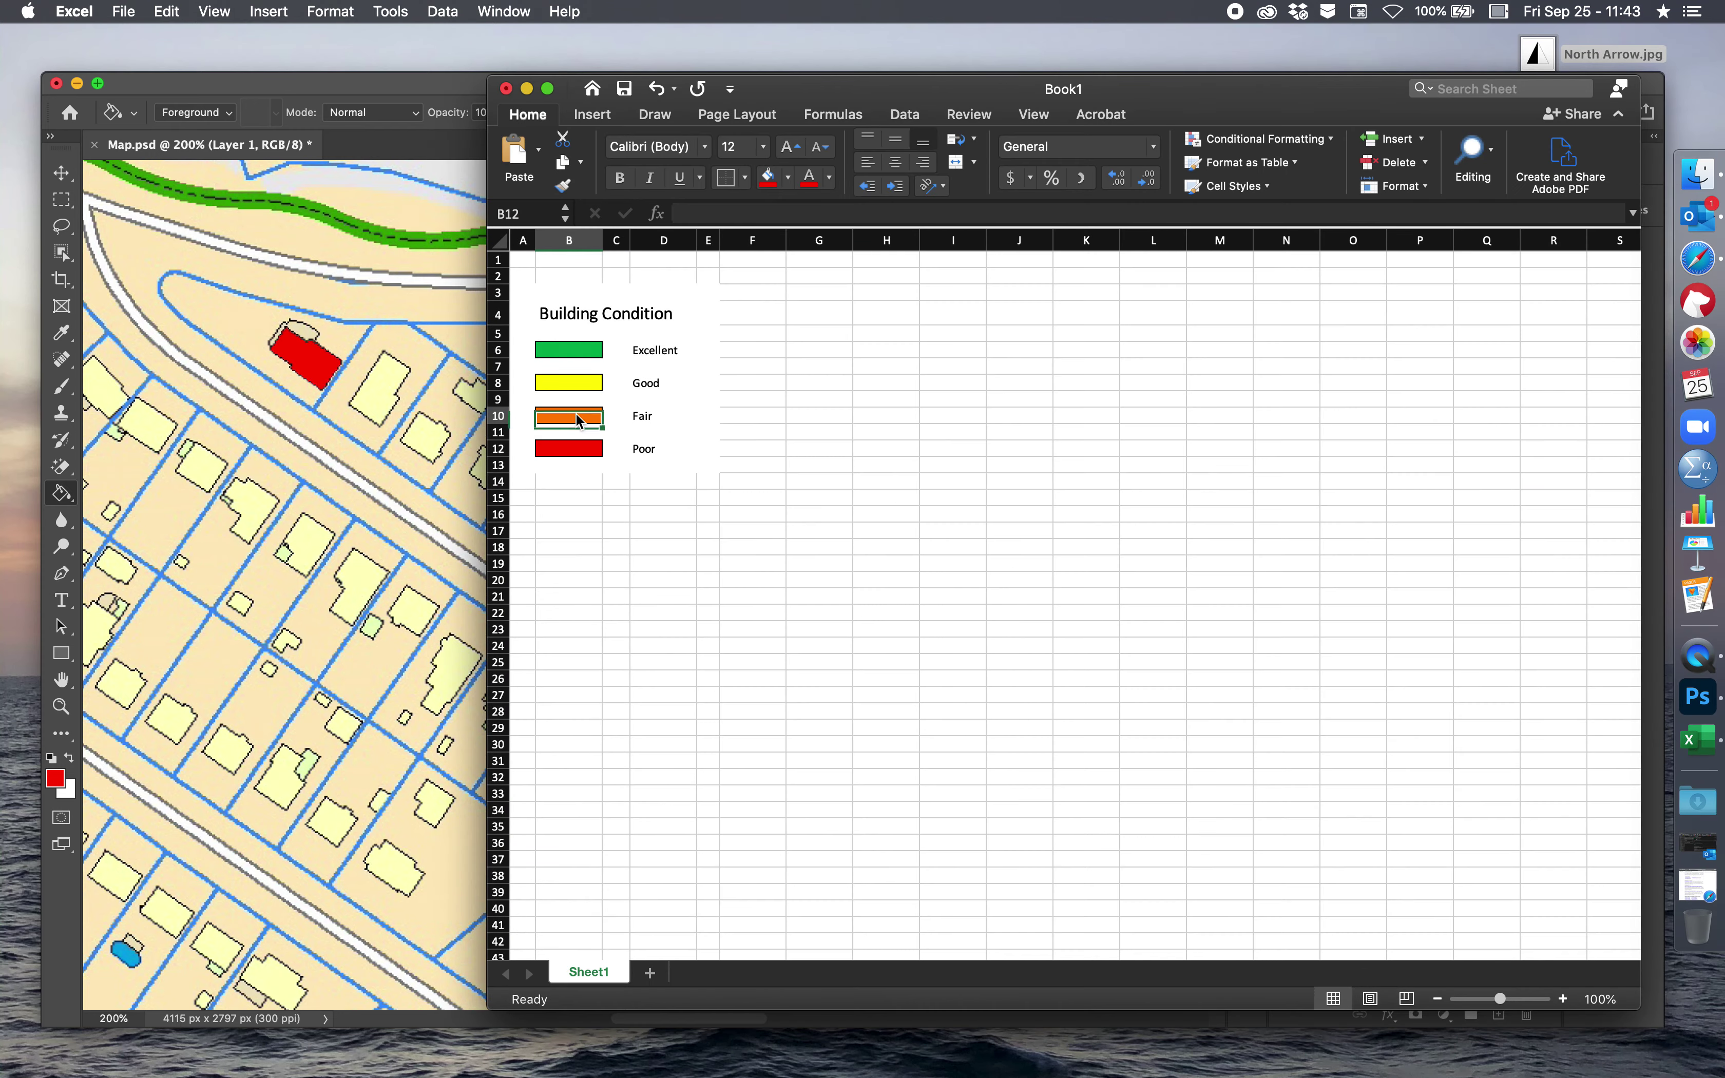
left_click(728, 438)
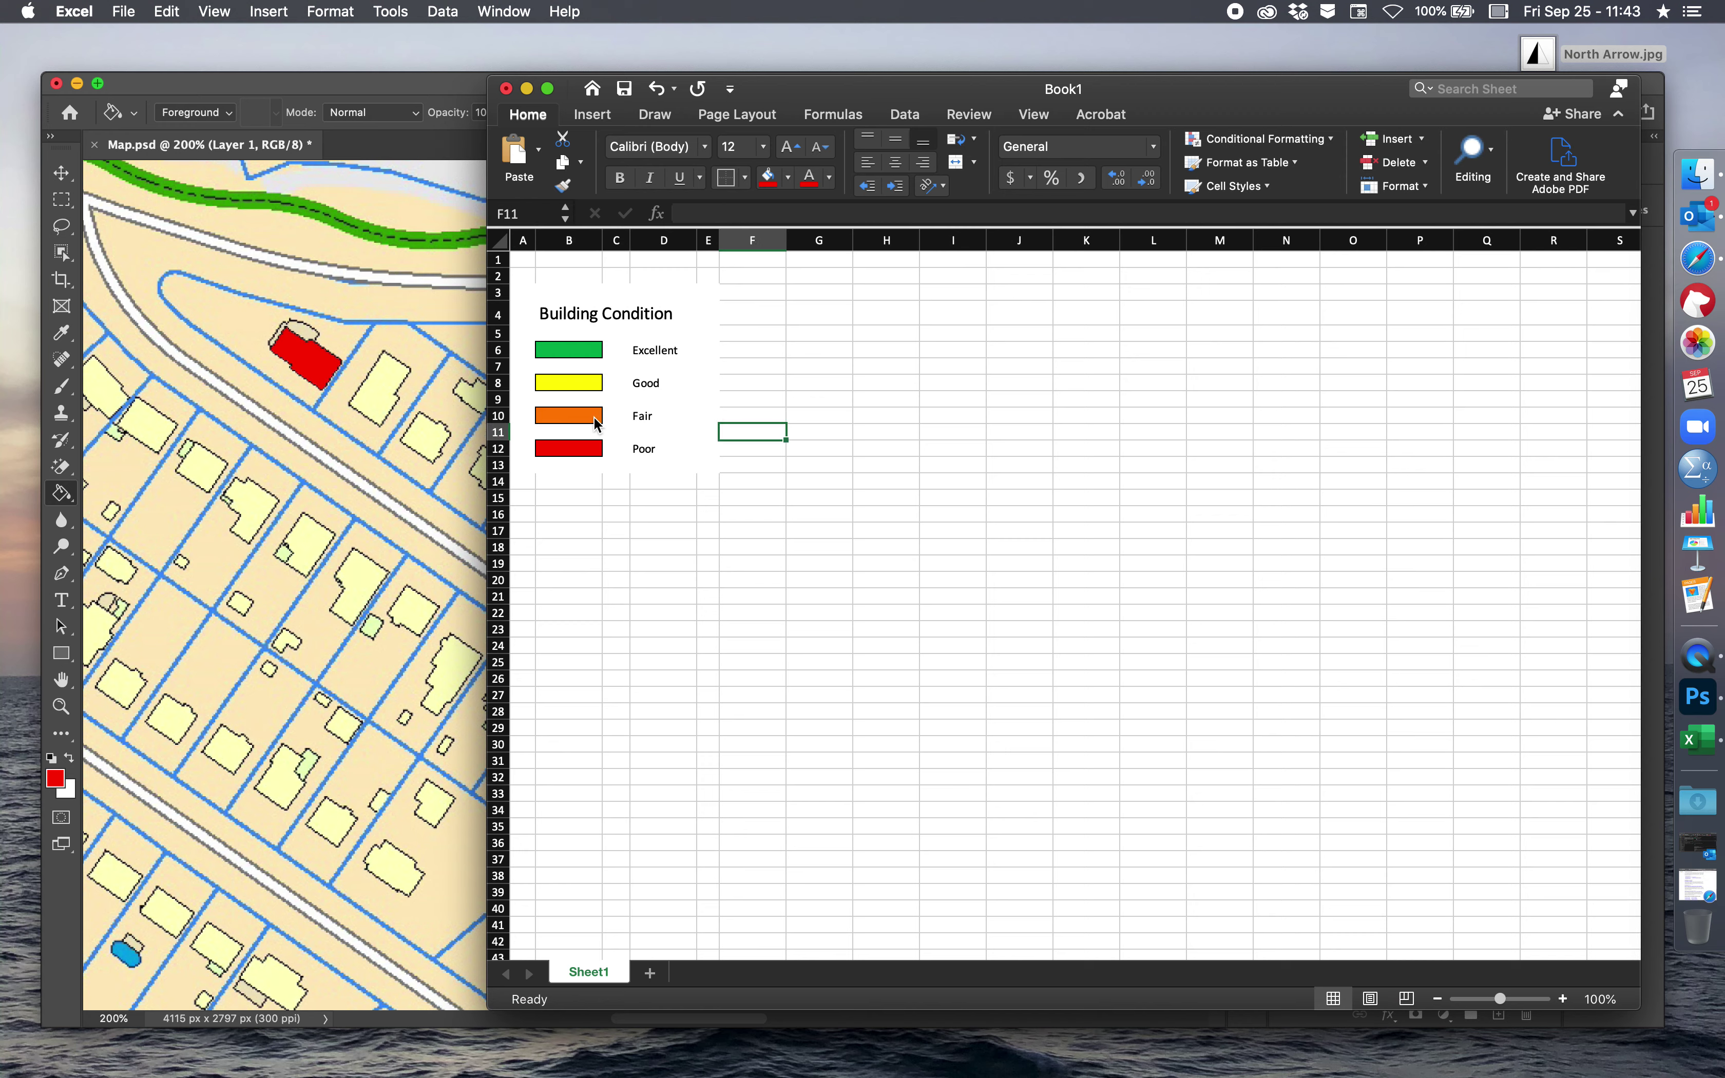
left_click(598, 424)
left_click(789, 178)
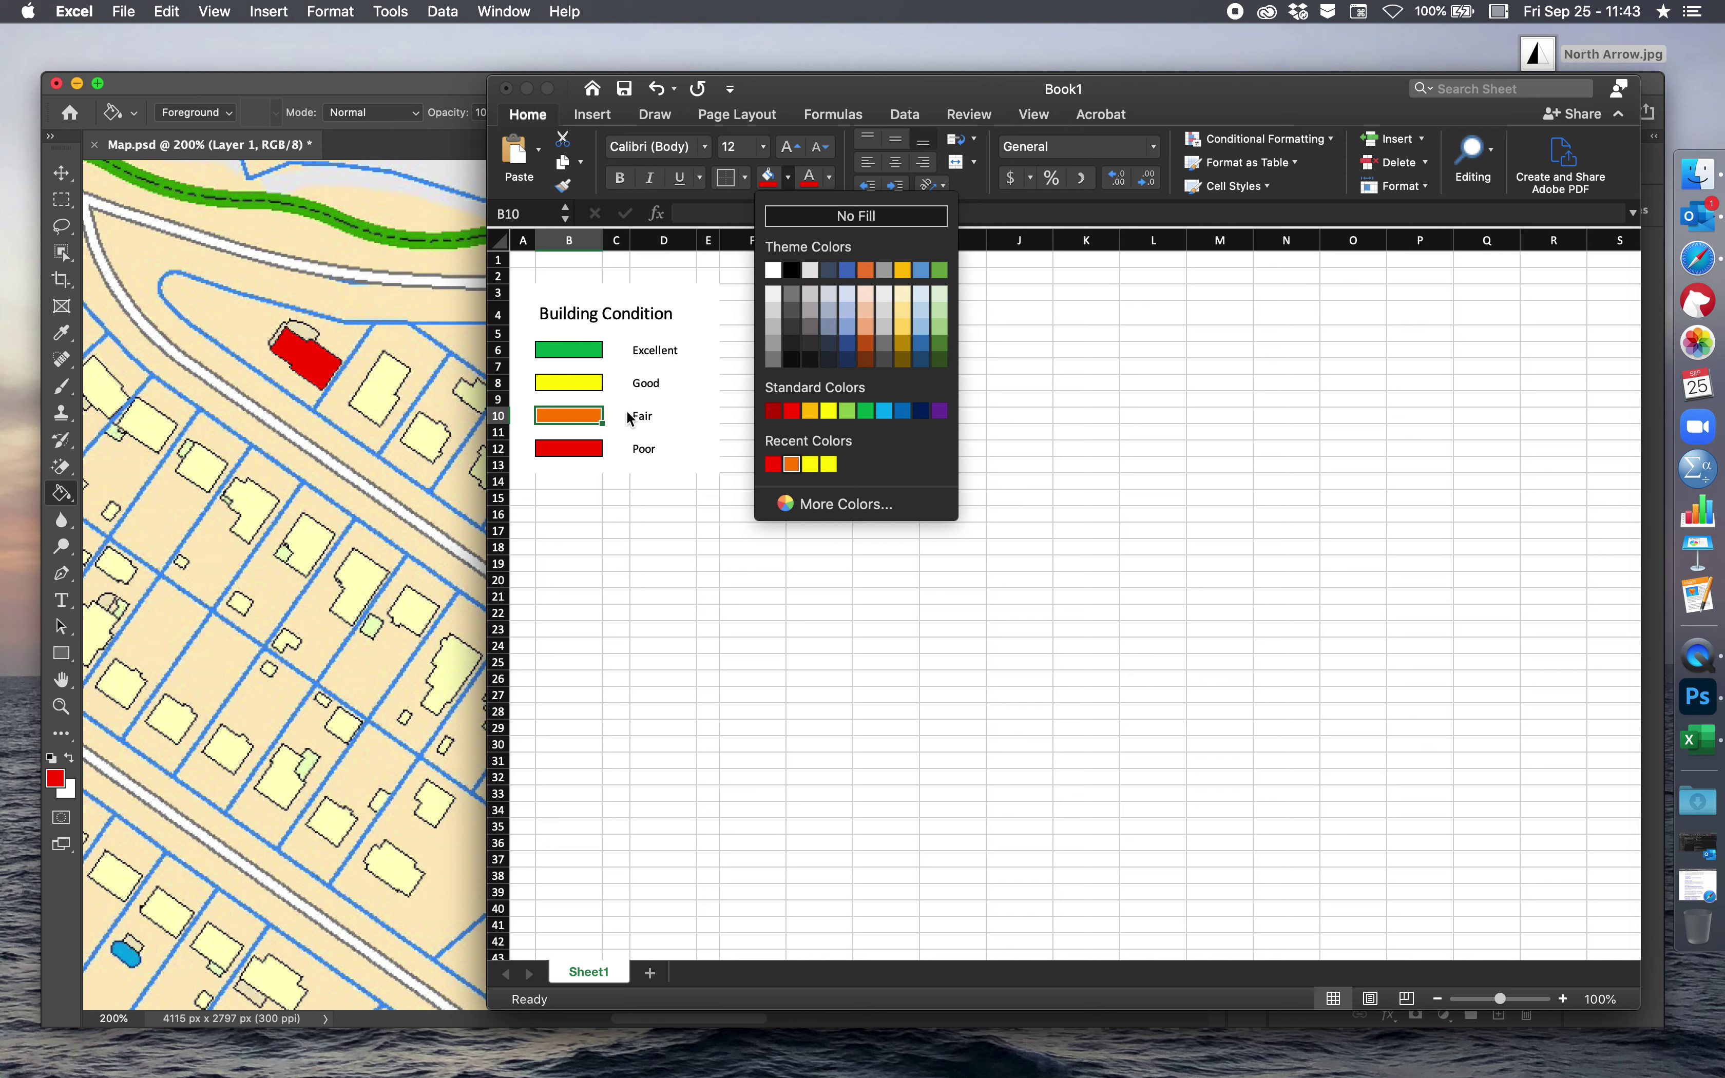
left_click(827, 504)
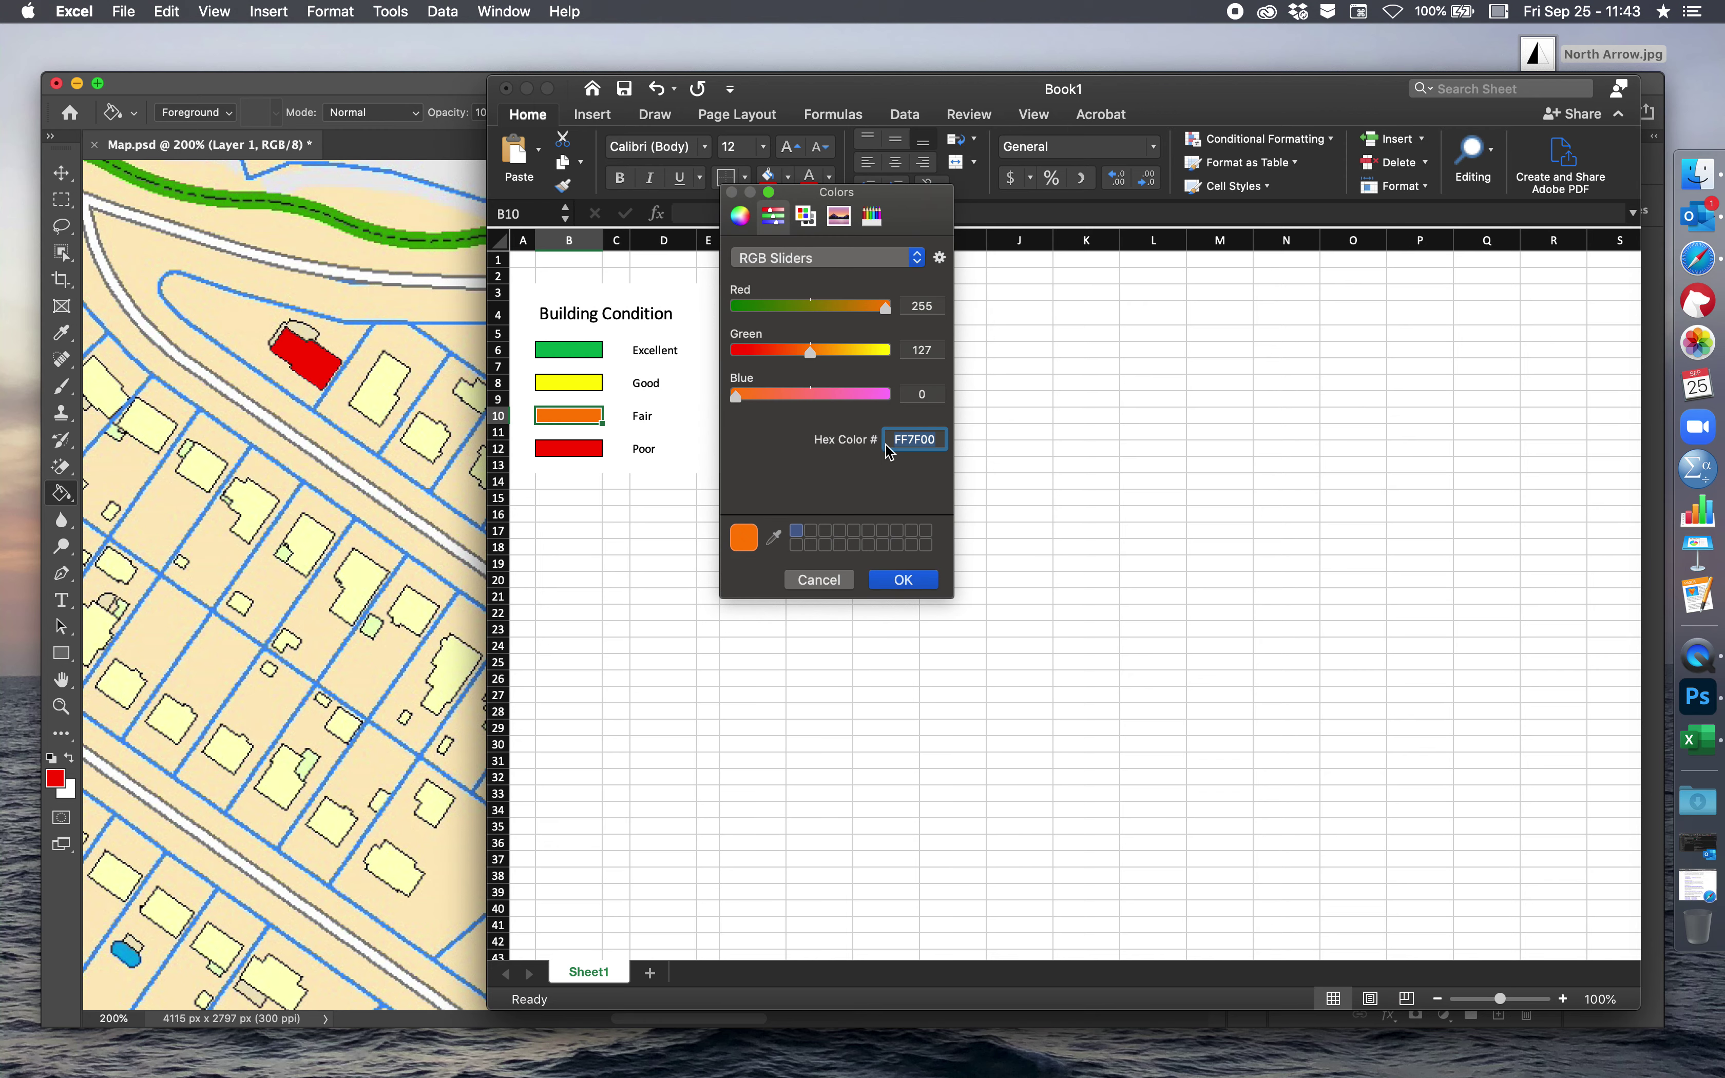
left_click(827, 581)
- Set Photoshop's foreground colour to orange FF7F00 and show the Swatches panel
left_click(396, 527)
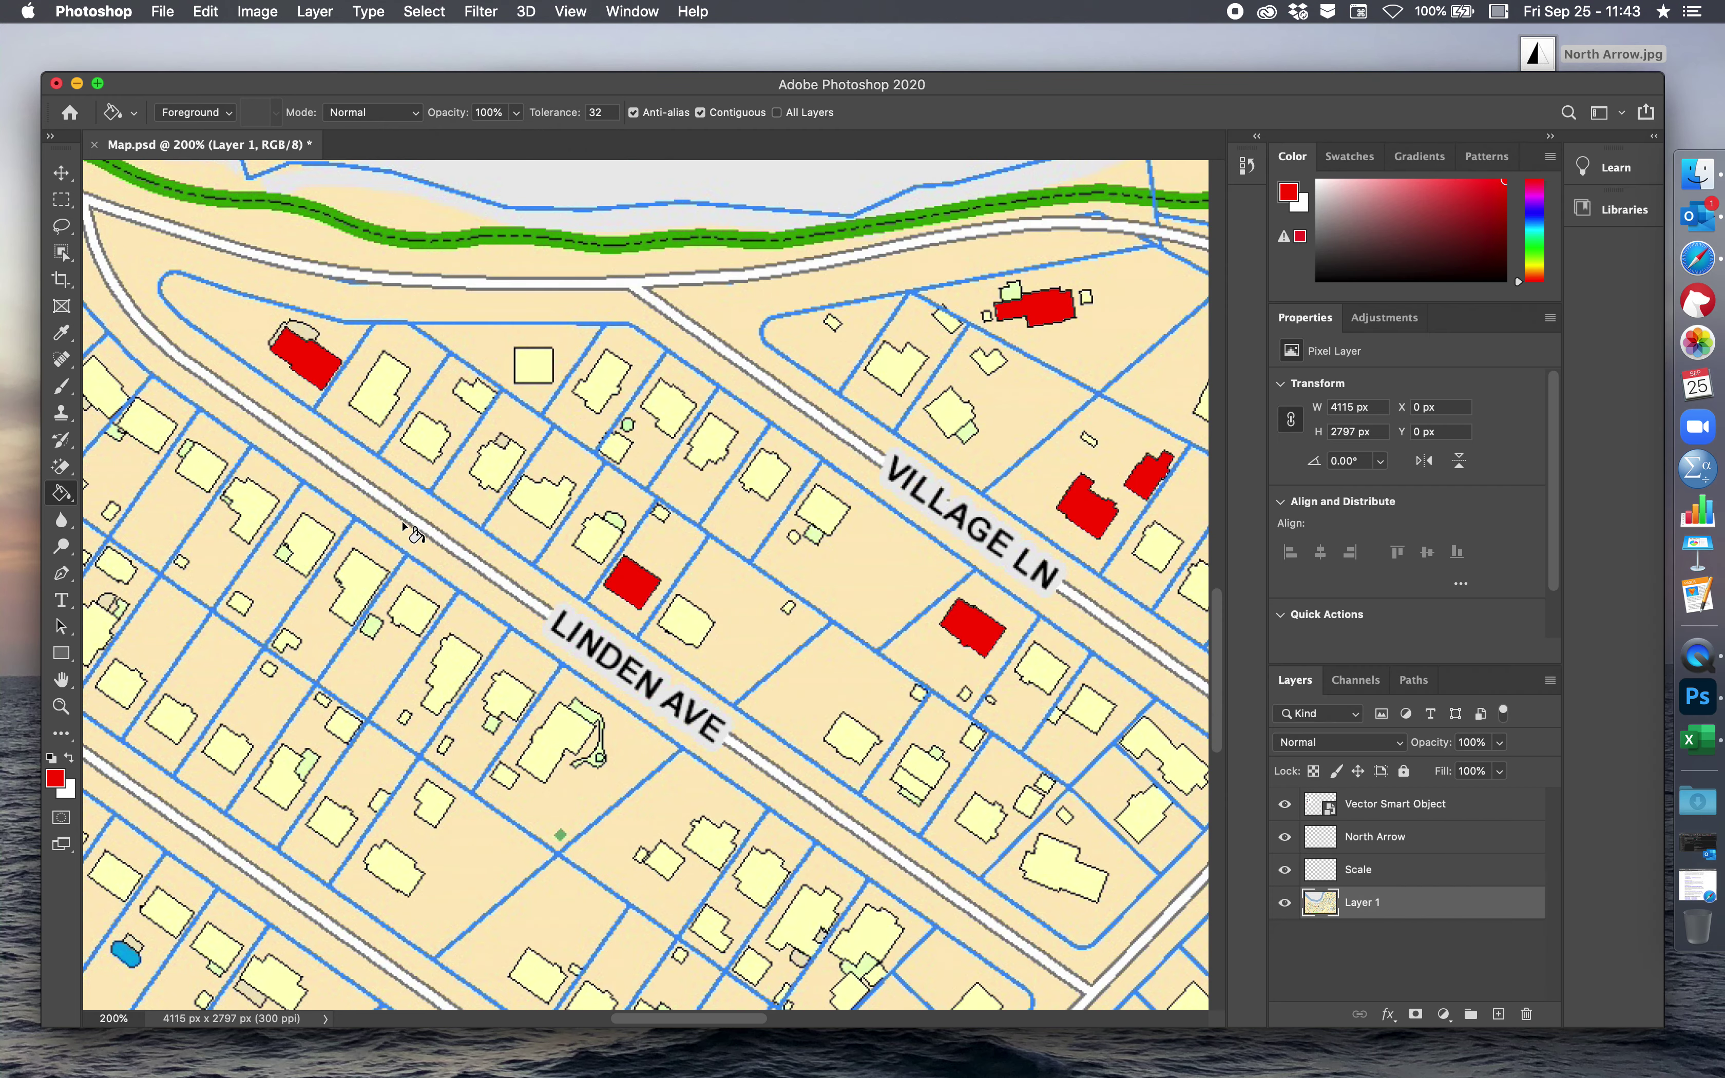
left_click(57, 784)
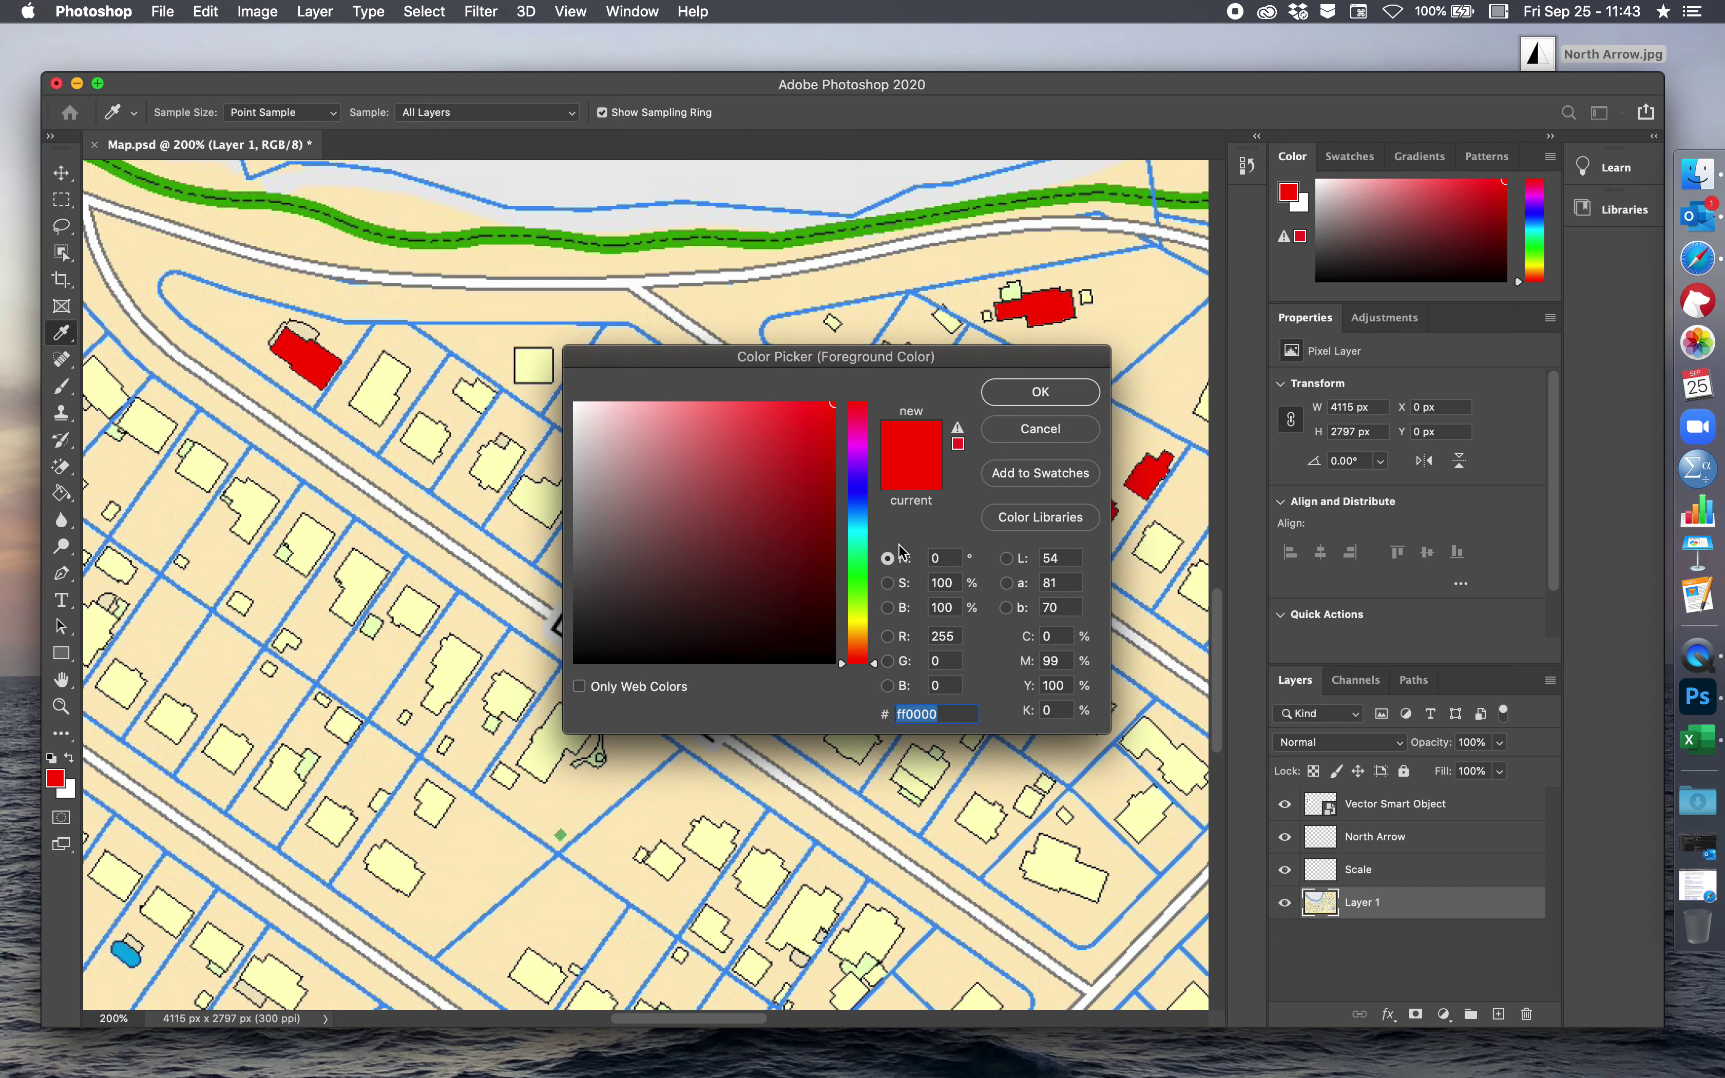
type("FF7F00")
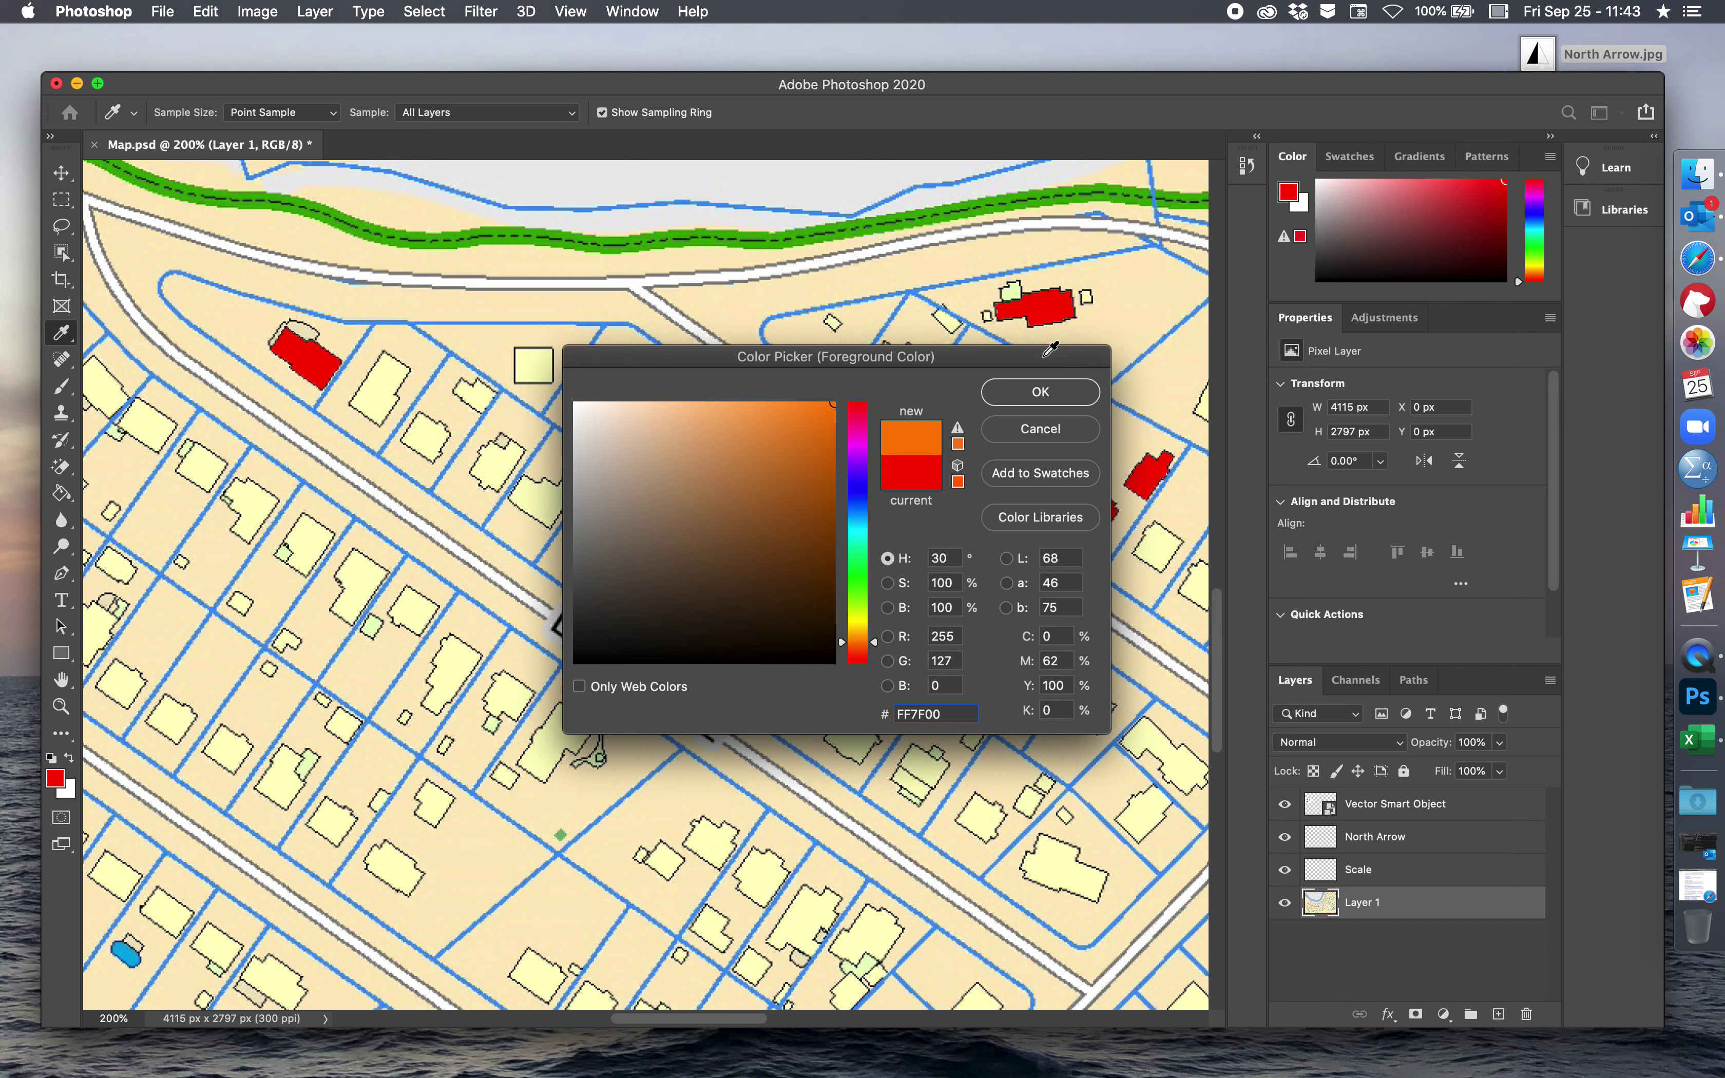
left_click(1035, 399)
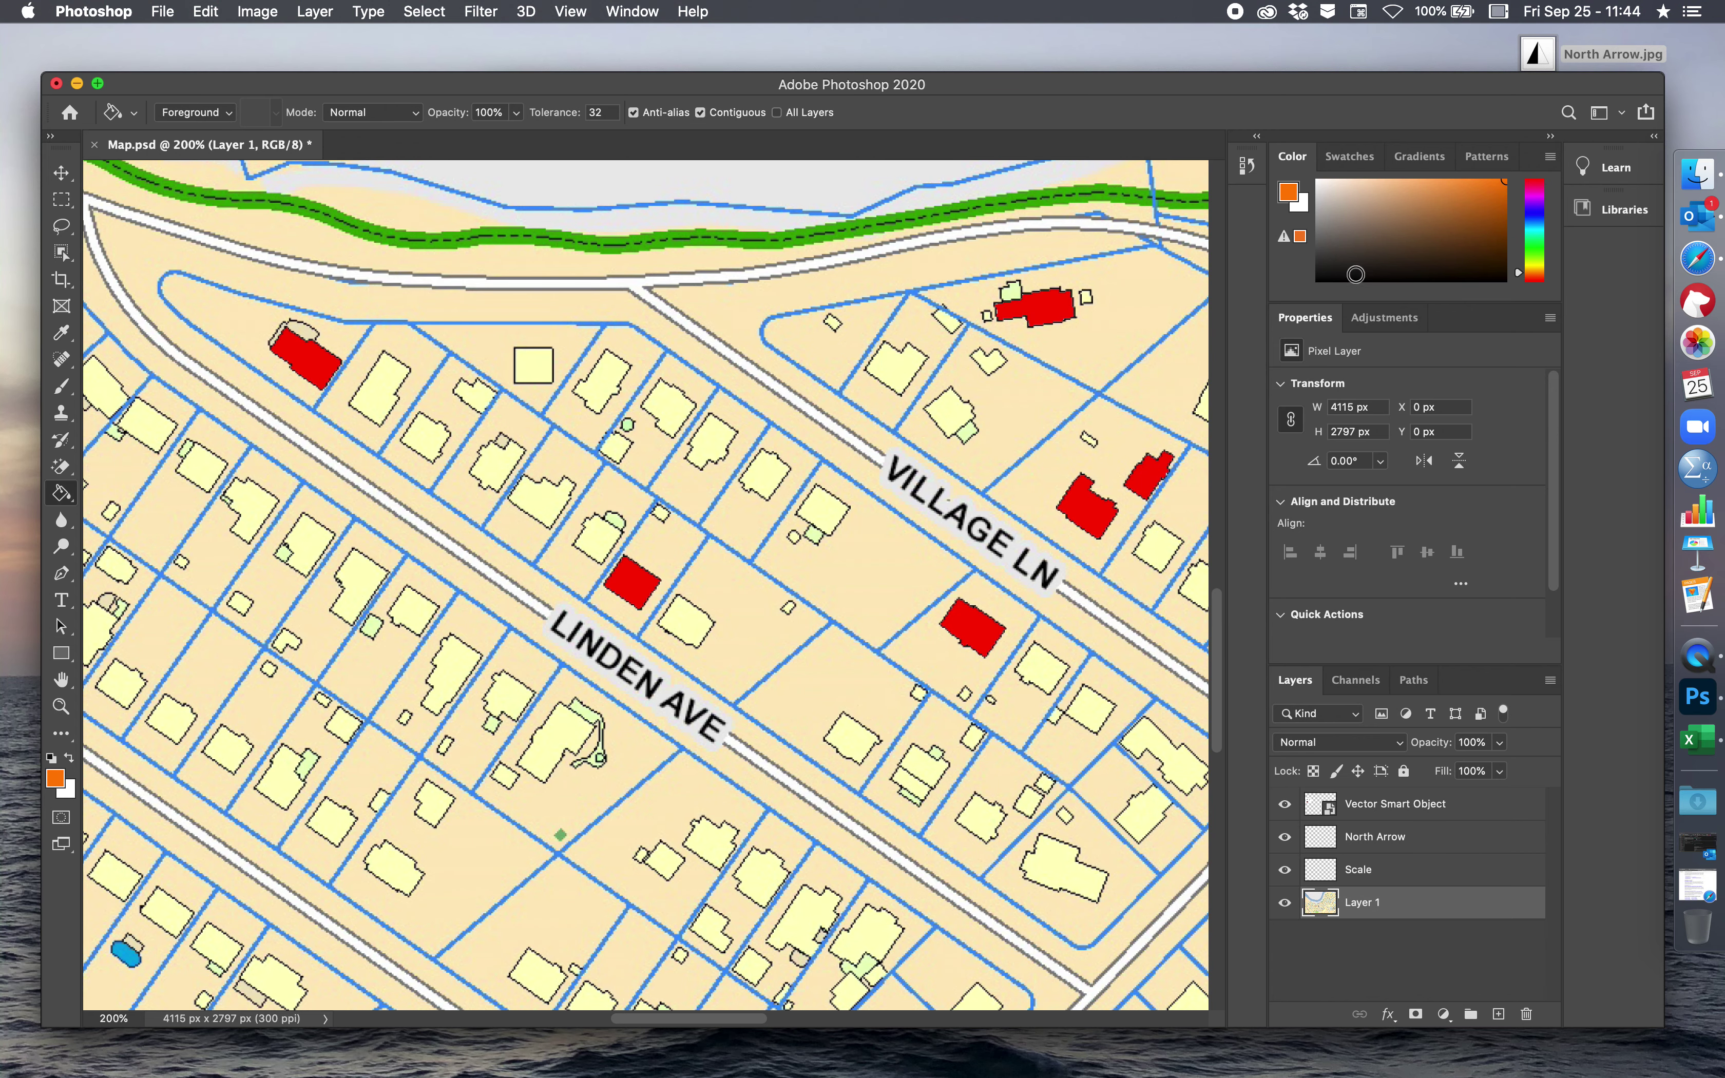
left_click(1351, 158)
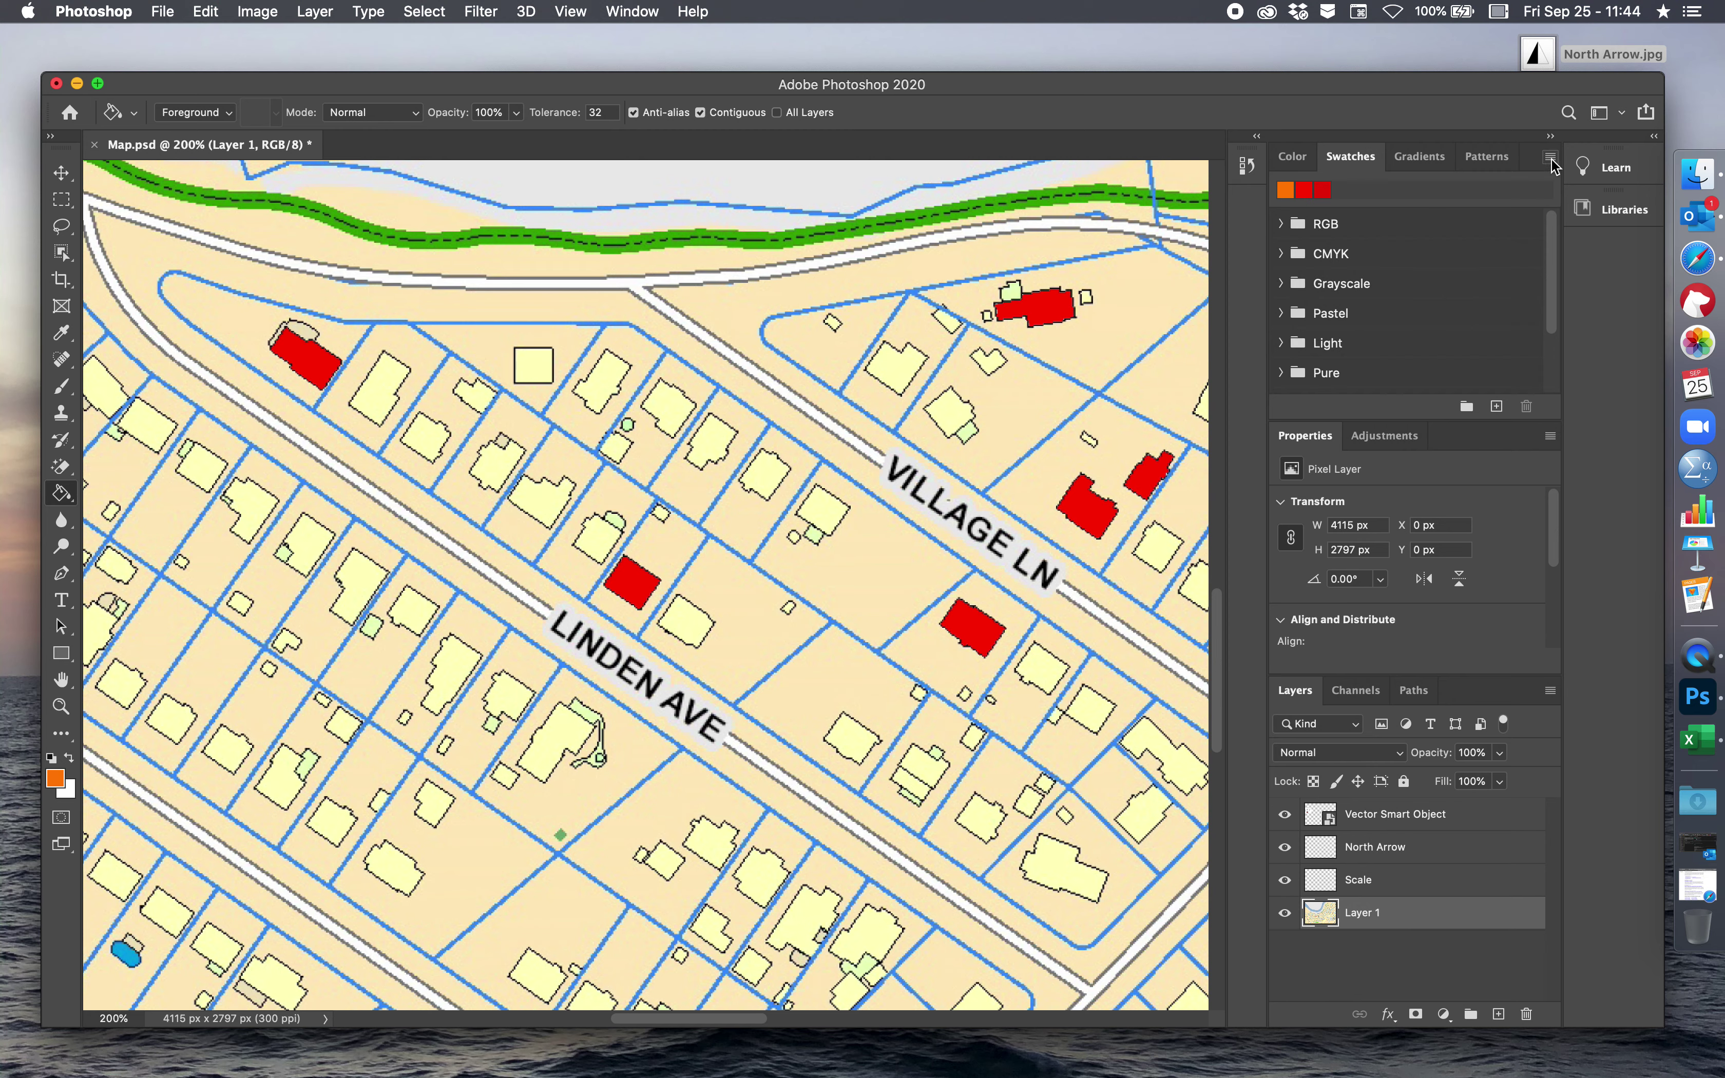
- Paint-bucket five yellow footprints near Village Ln and Linden Ave orange as Fair condition
left_click(710, 442)
left_click(821, 505)
left_click(897, 365)
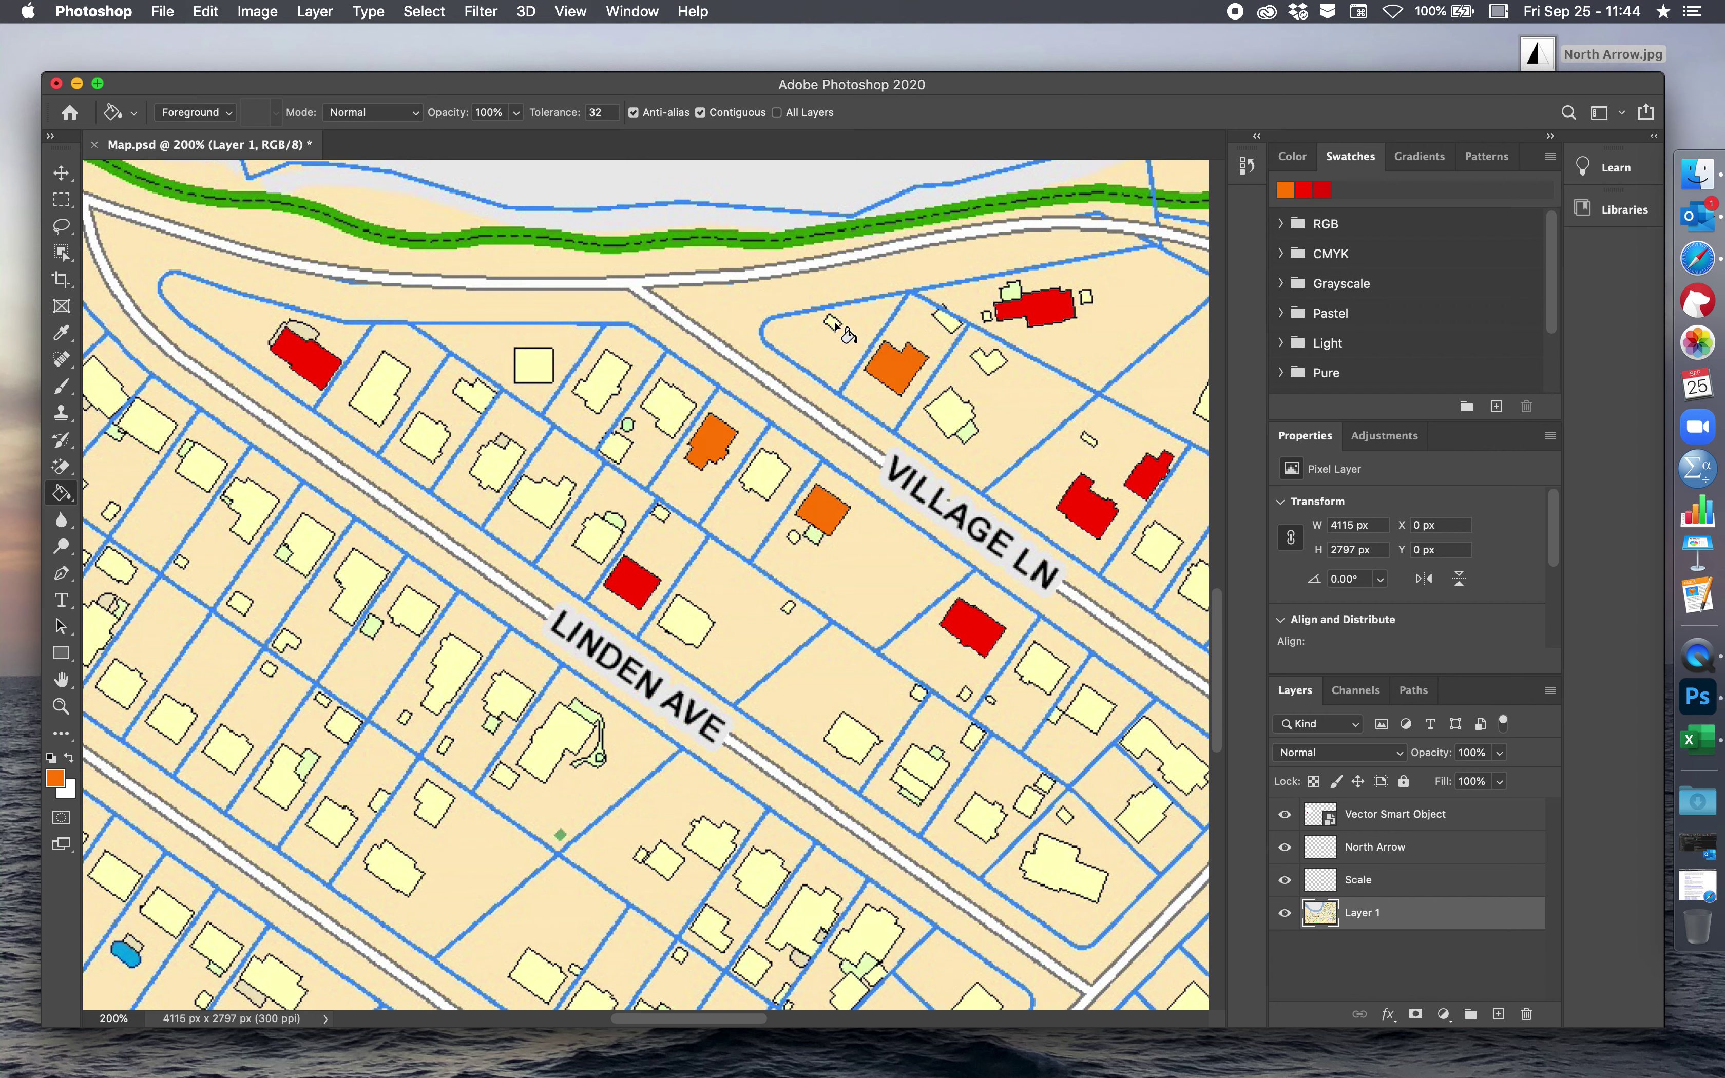
left_click(553, 495)
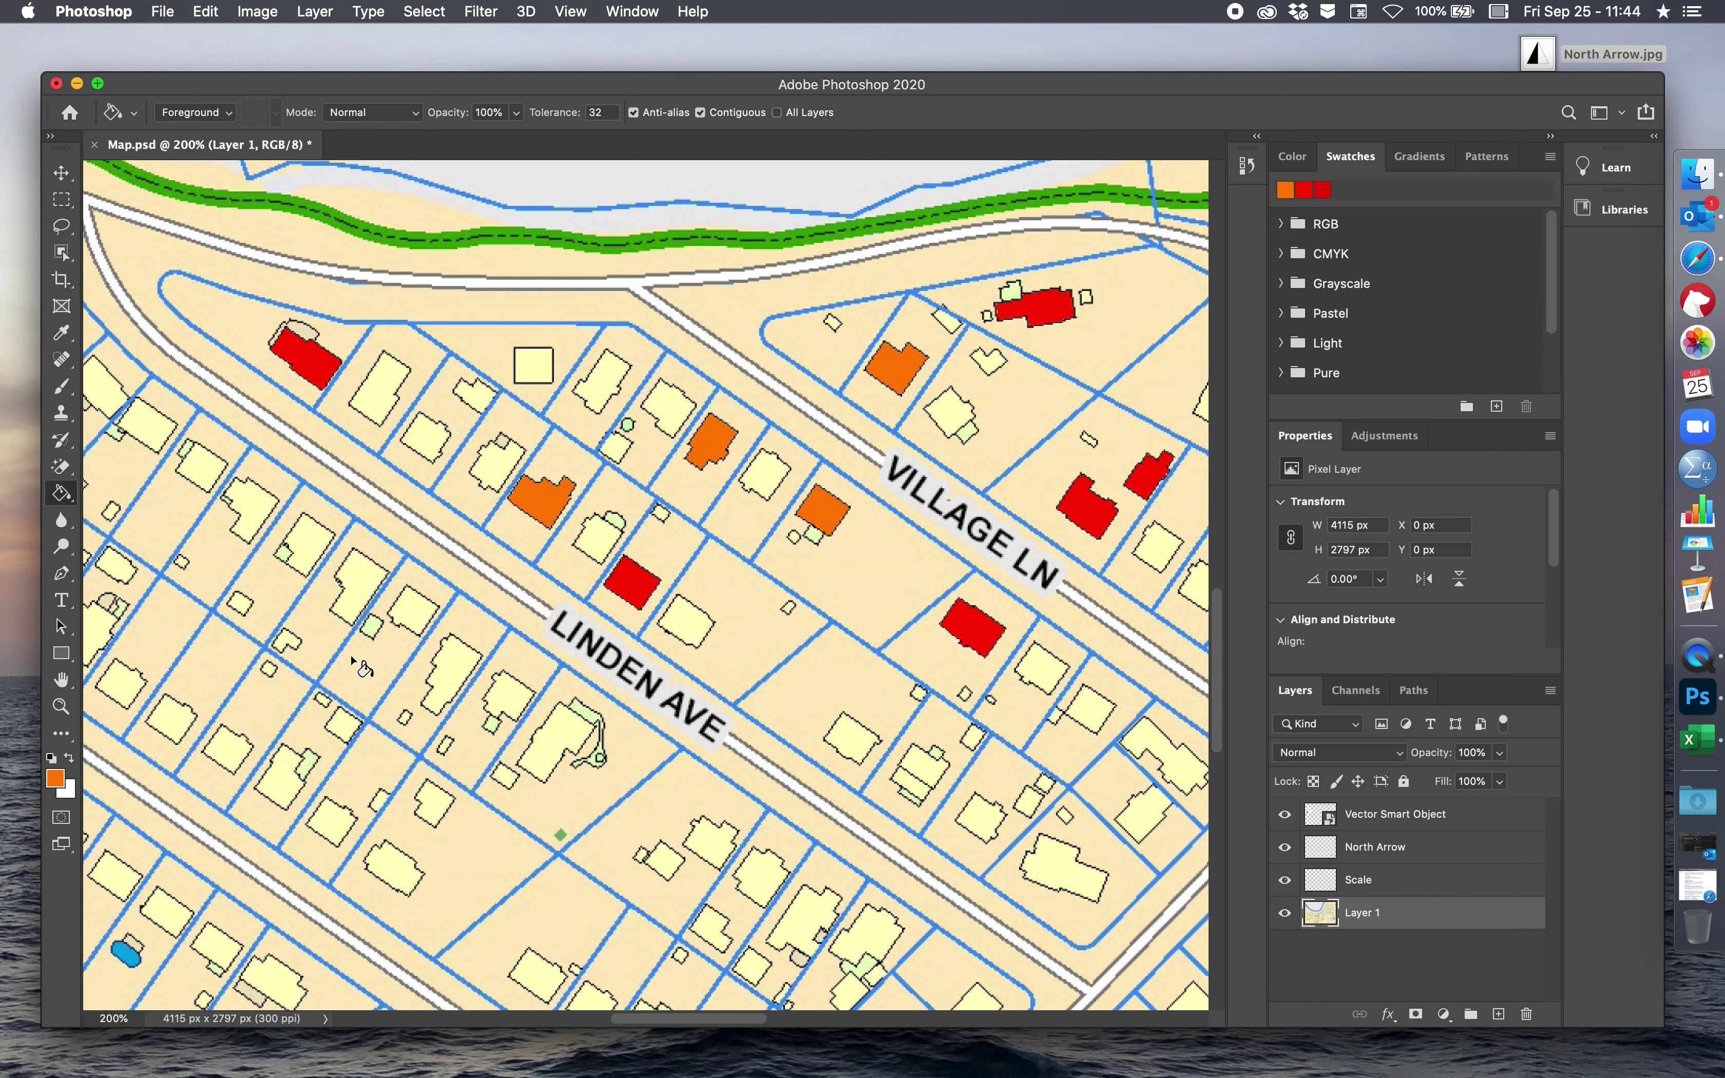
left_click(358, 586)
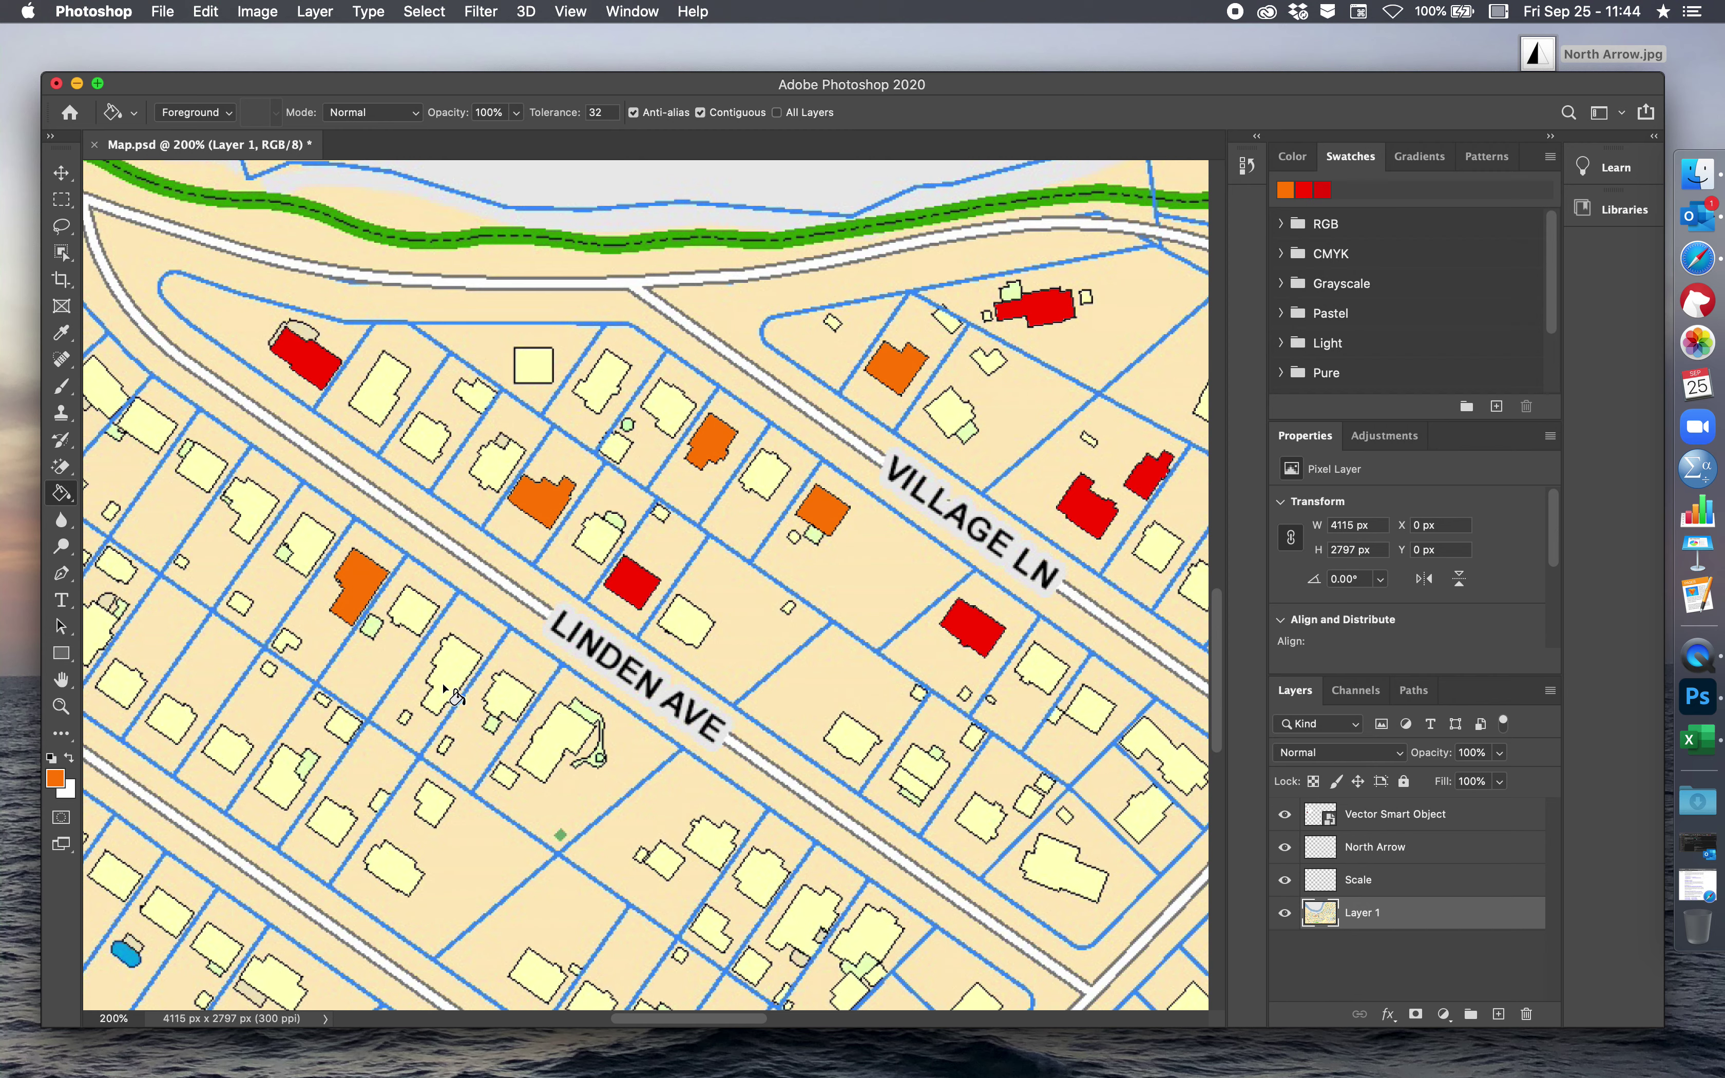
key("super+minus")
key("super+minus")
key("super+minus")
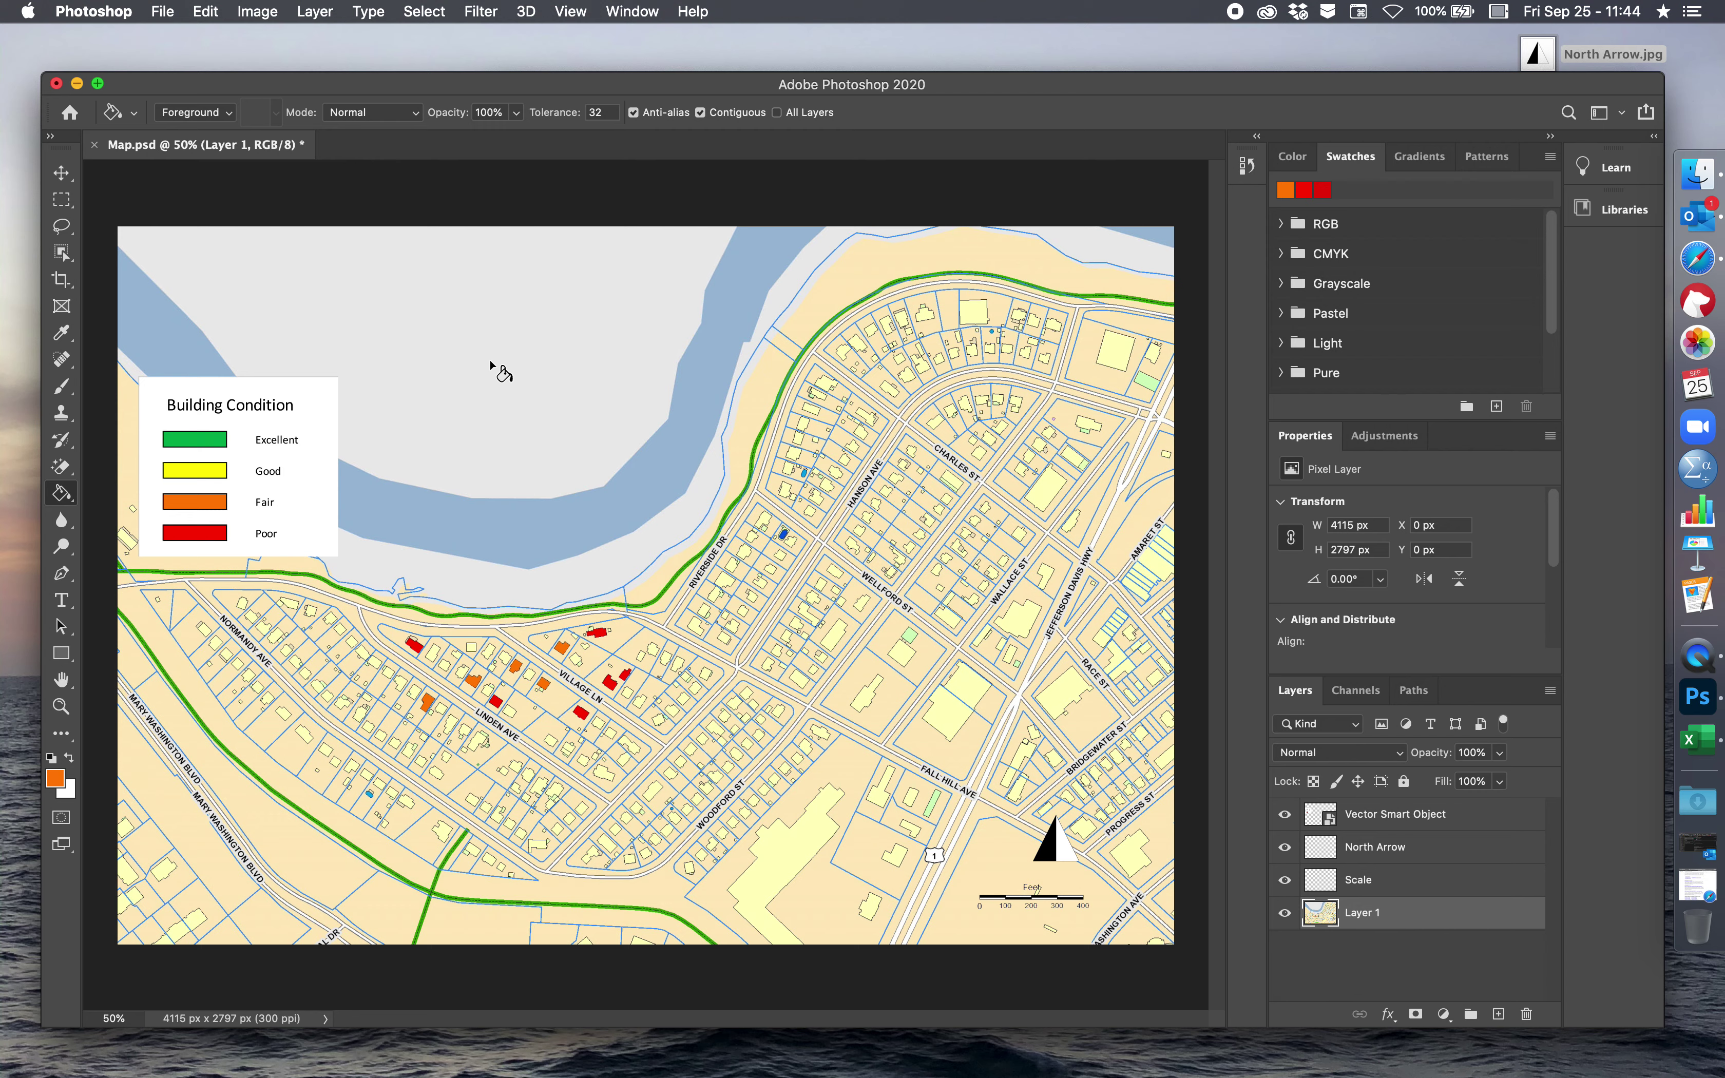